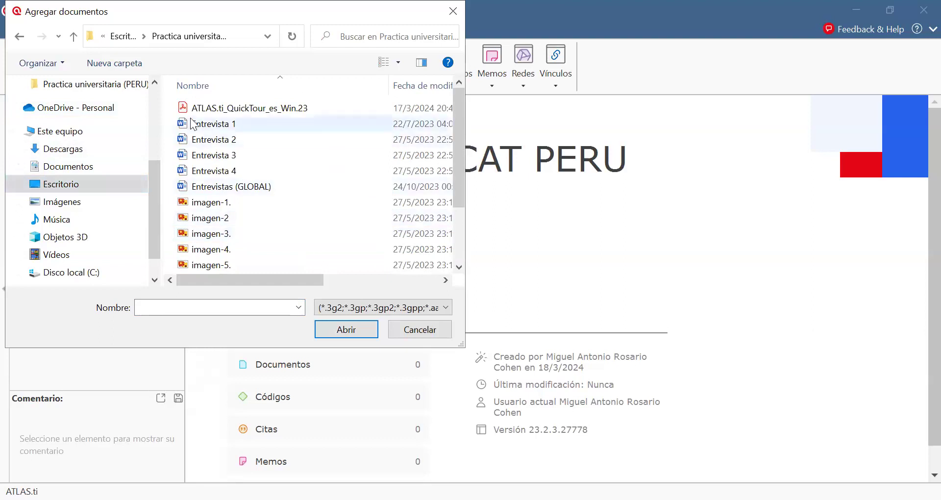
Add the Entrevista 1 Word file to the project and look over its text in a wider document area.
left_click_drag(171, 122, 189, 169)
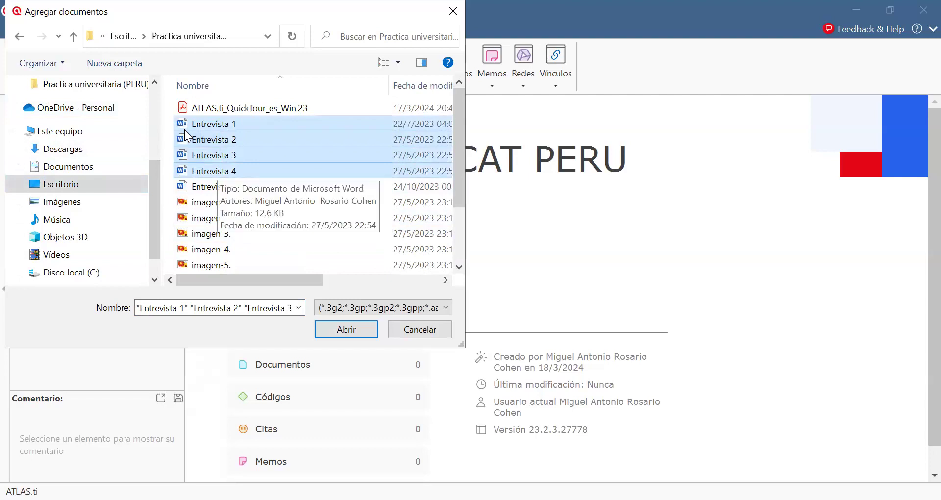
left_click(199, 126)
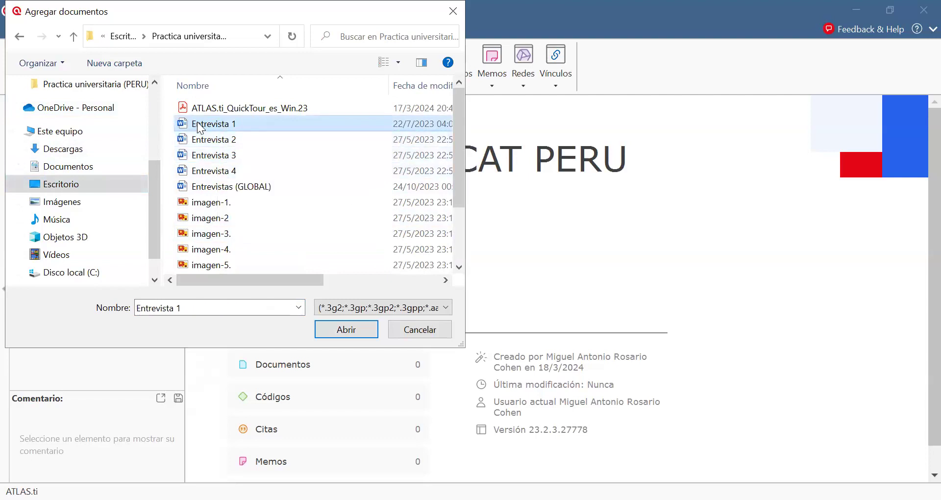
double_click(199, 122)
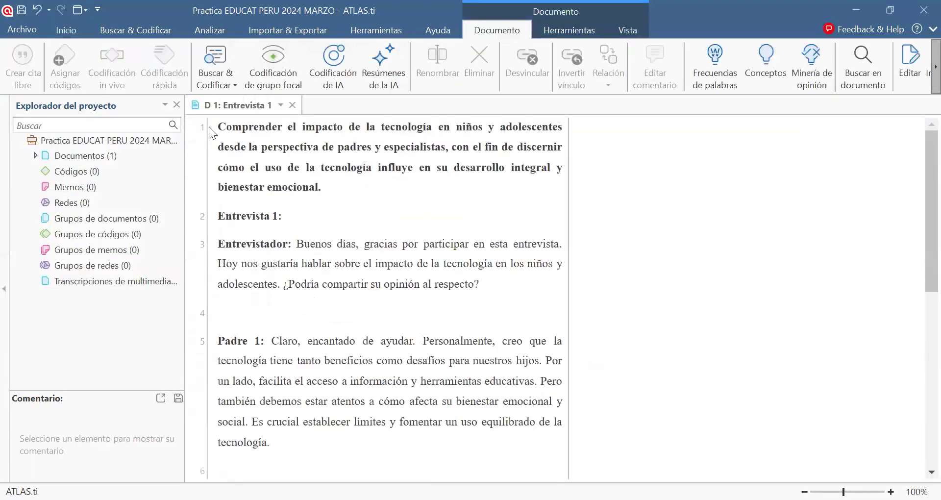
left_click(343, 304)
left_click_drag(185, 227, 123, 225)
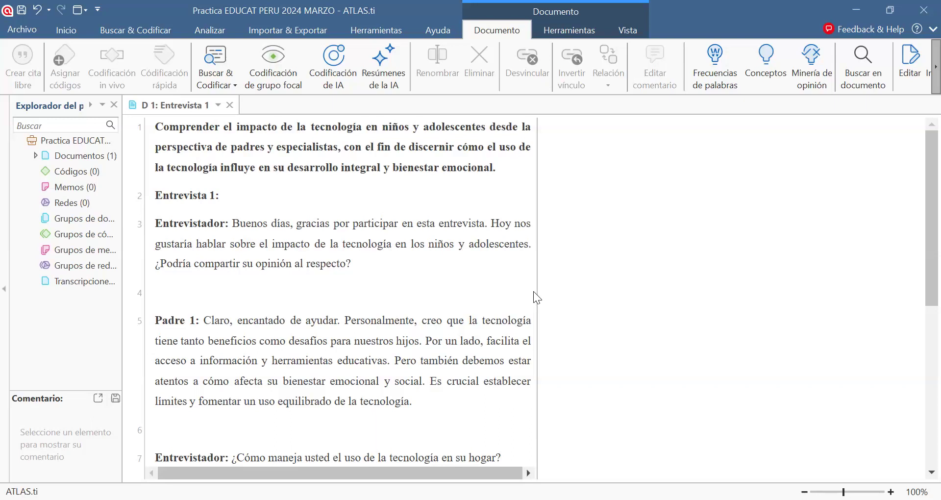
scroll(249, 273, "down", 3)
scroll(249, 273, "up", 3)
Expand the project's document list and delete Entrevista 1 from it.
left_click(35, 156)
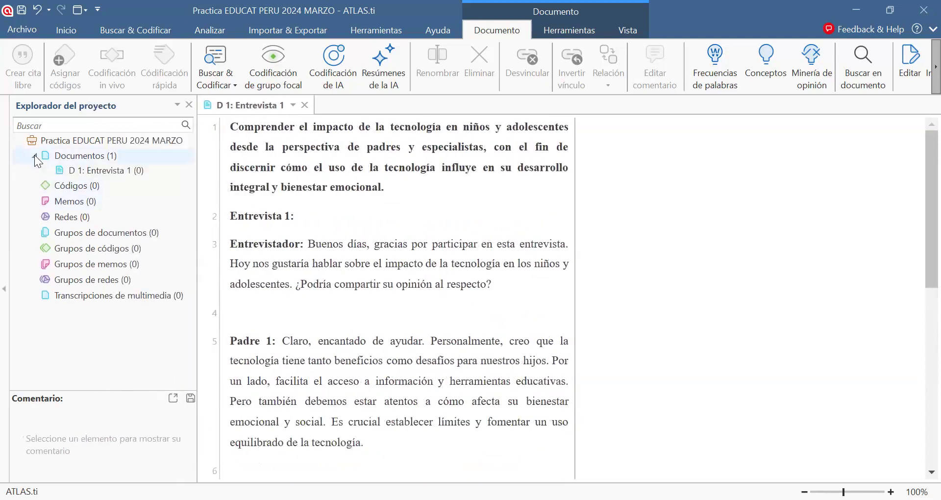
left_click(35, 155)
left_click(35, 155)
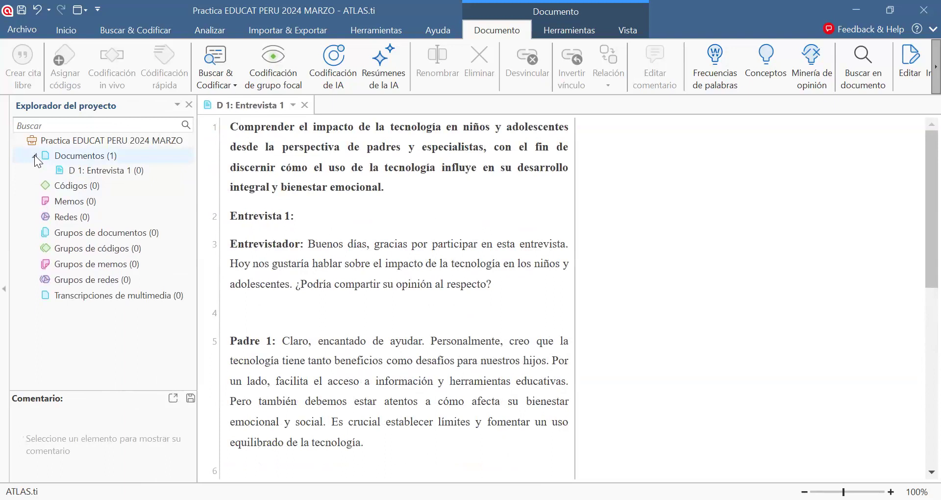
left_click(56, 167)
right_click(101, 173)
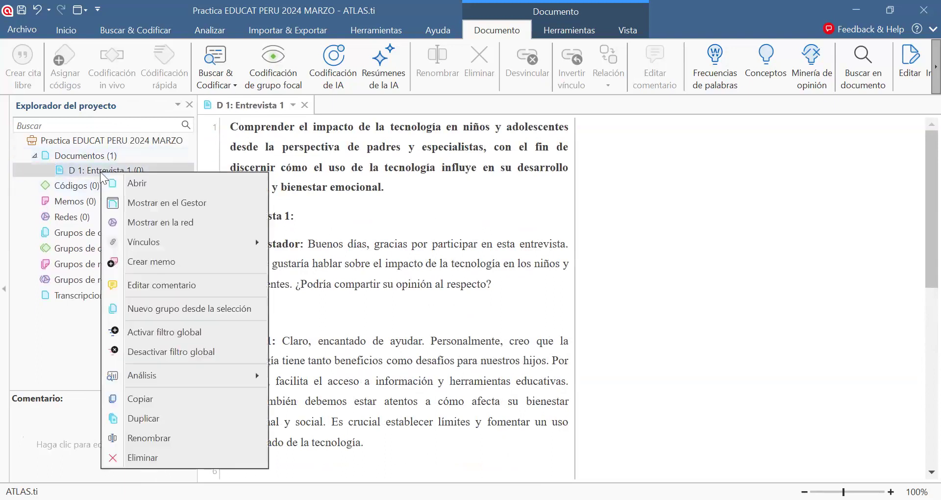
left_click(143, 458)
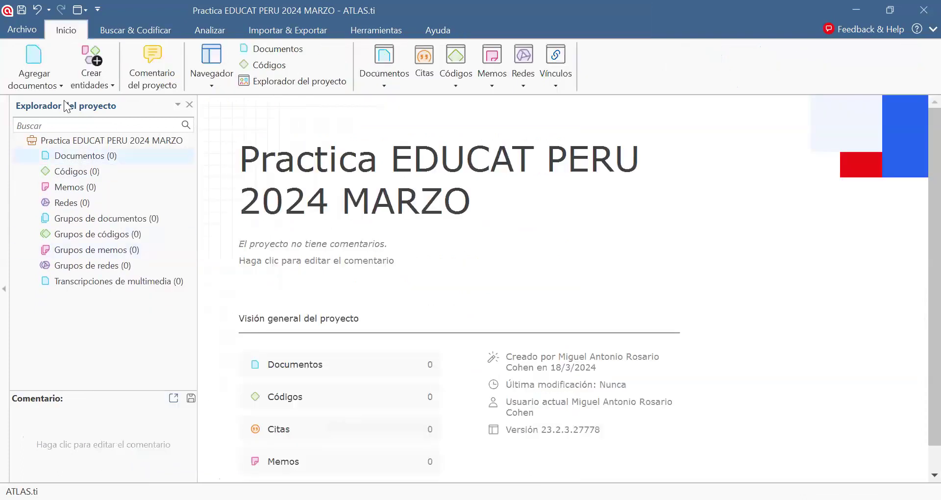
Add the four Word files Entrevista 1 through Entrevista 4 to the project in one import.
left_click(58, 85)
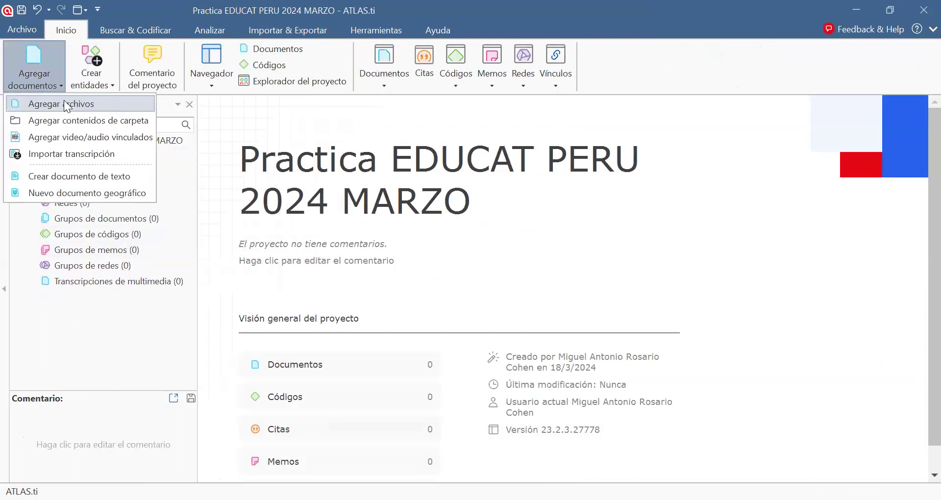
left_click(67, 105)
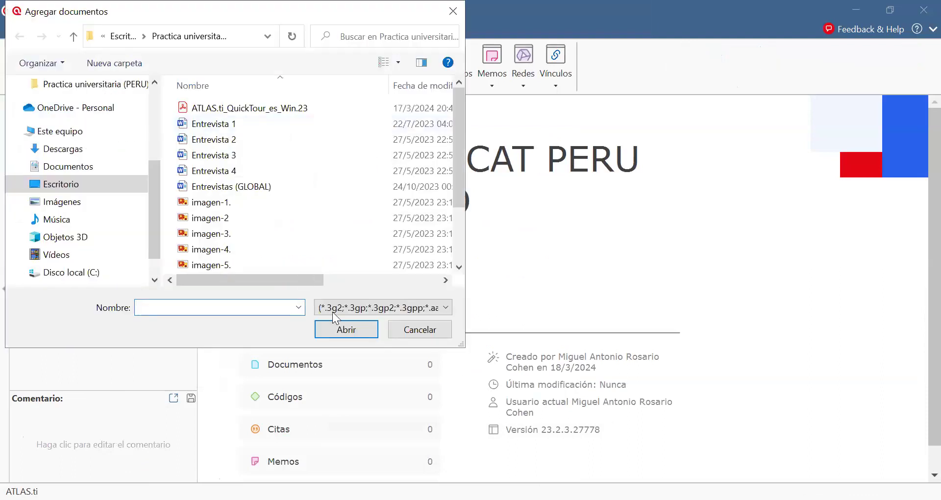
left_click_drag(171, 117, 221, 171)
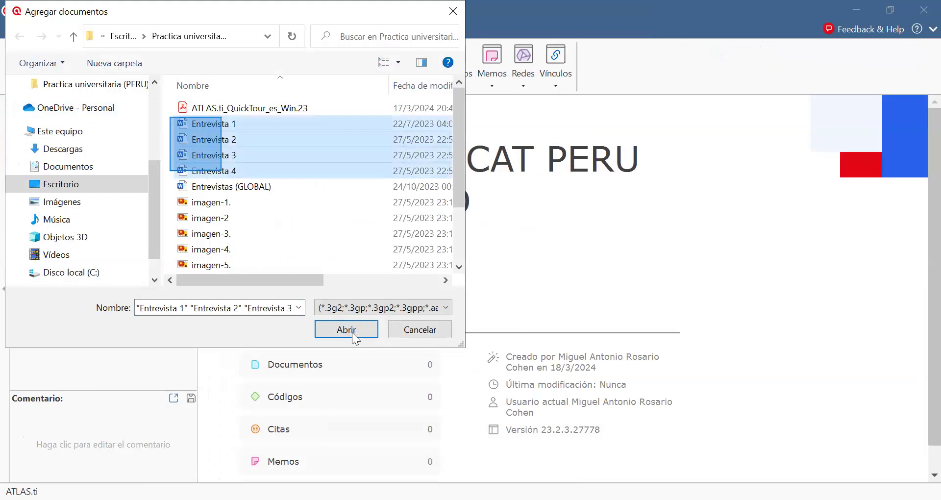
left_click(351, 332)
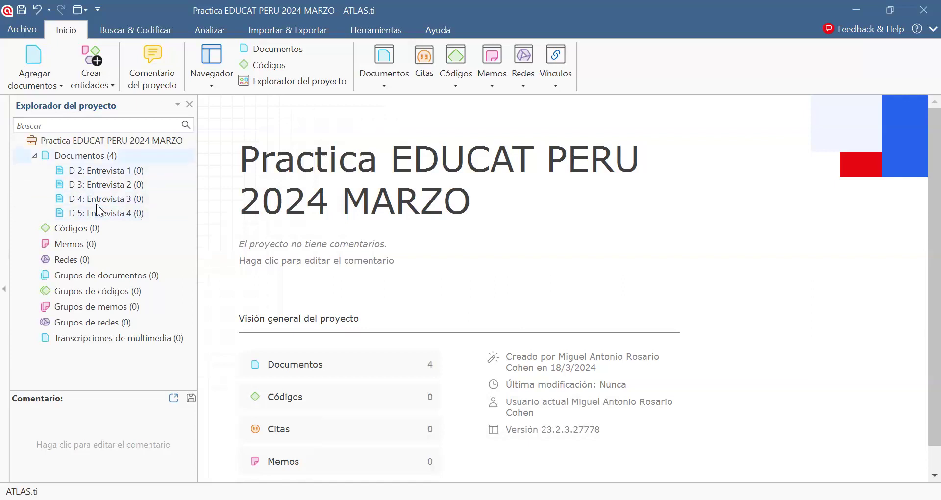
Add the six image files imagen-1 through imagen-6 to the project's documents.
left_click(60, 85)
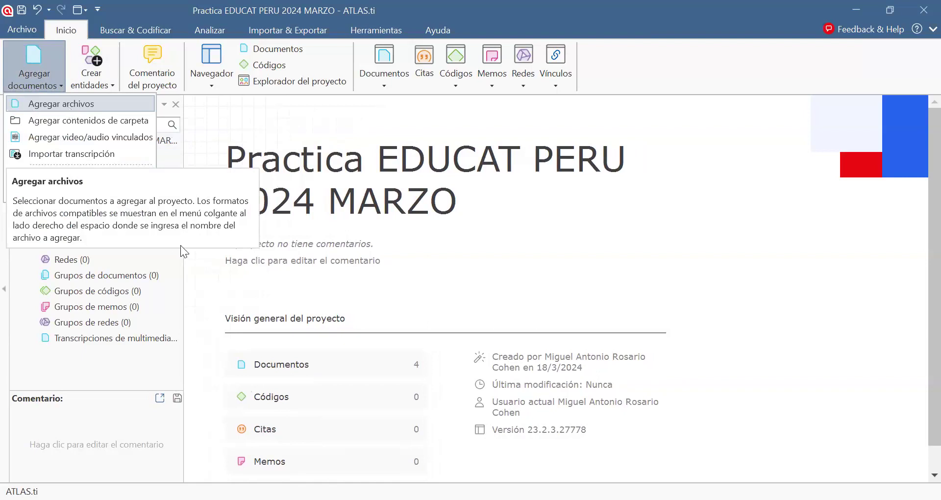
left_click(61, 104)
scroll(175, 206, "down", 3)
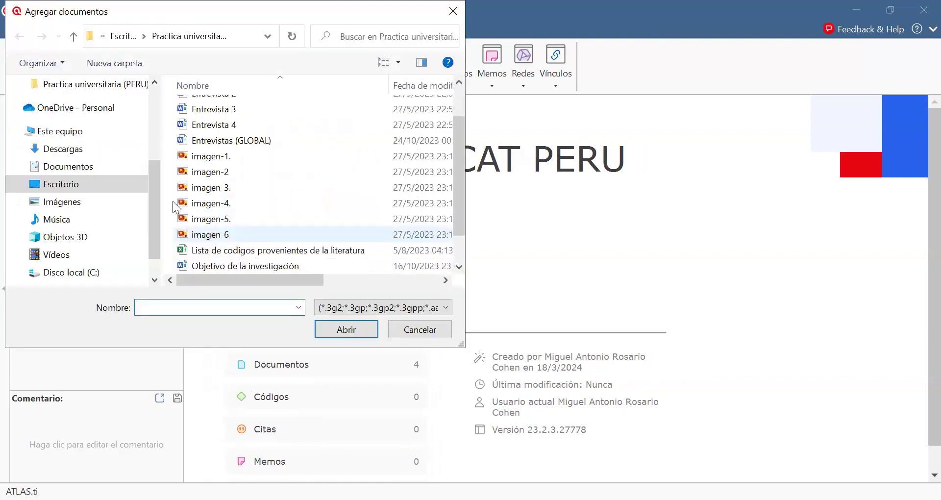
left_click_drag(172, 153, 240, 231)
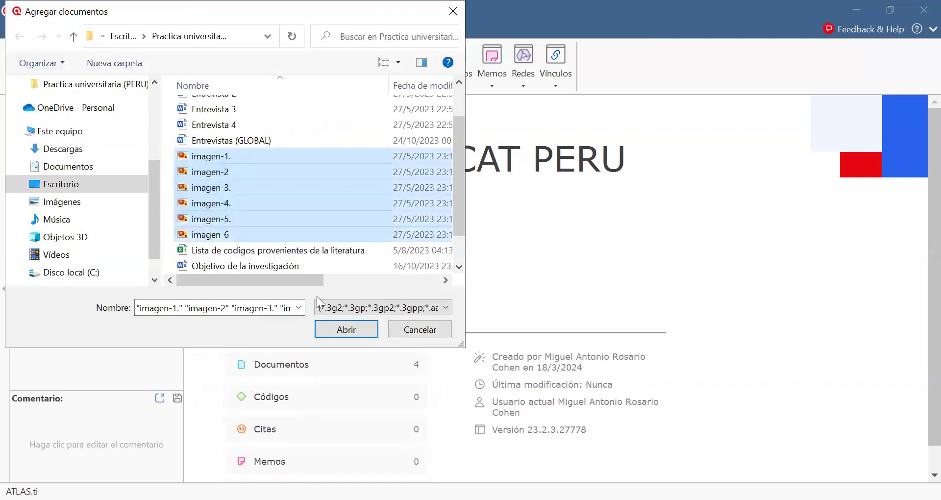
left_click(338, 331)
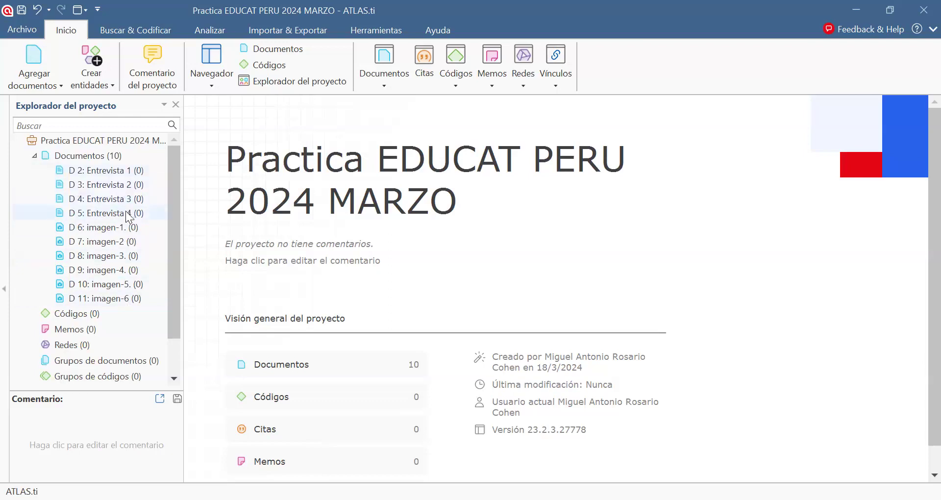
left_click(125, 304)
right_click(125, 304)
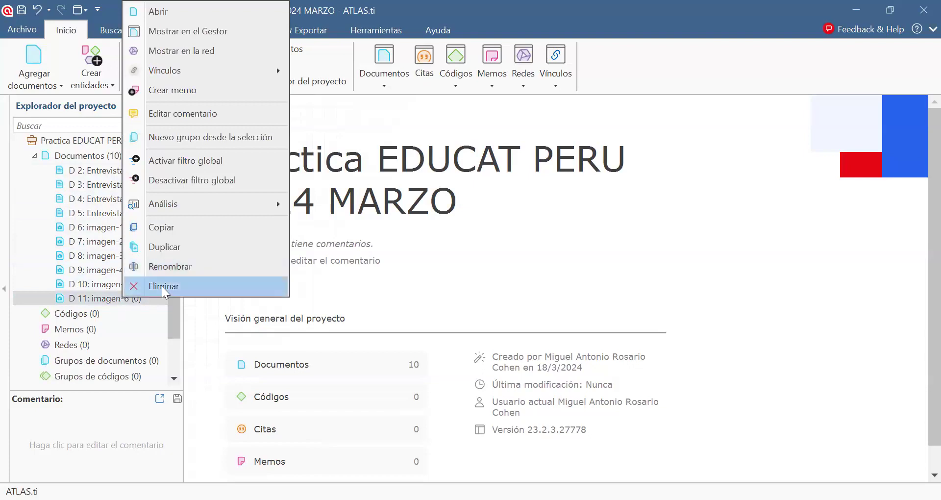
left_click(151, 328)
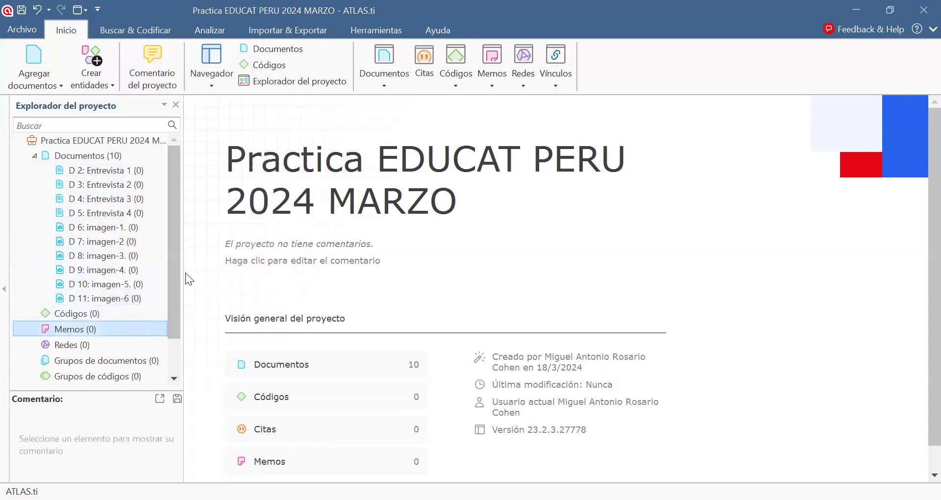
mouse_move(184, 273)
left_mouse_down()
mouse_move(201, 273)
mouse_move(182, 272)
left_mouse_up()
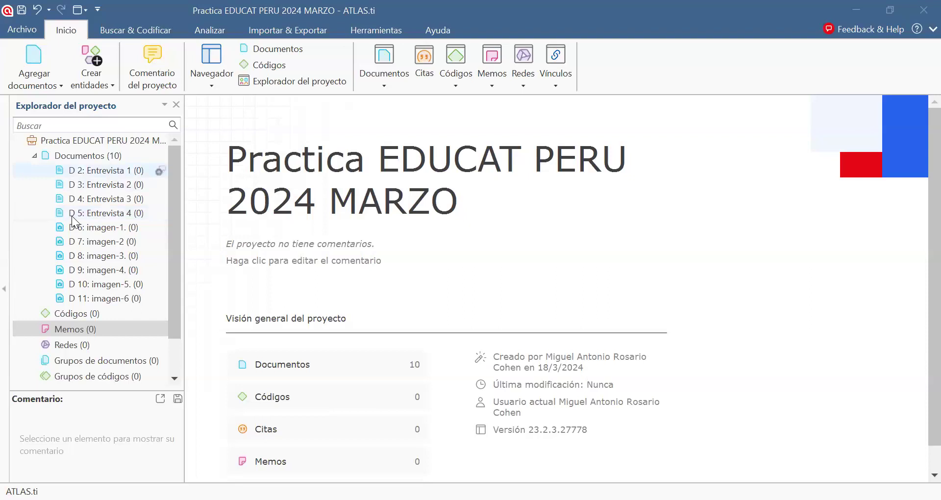
Open the Entrevista 1 document in edit mode and widen its text area.
key("Return")
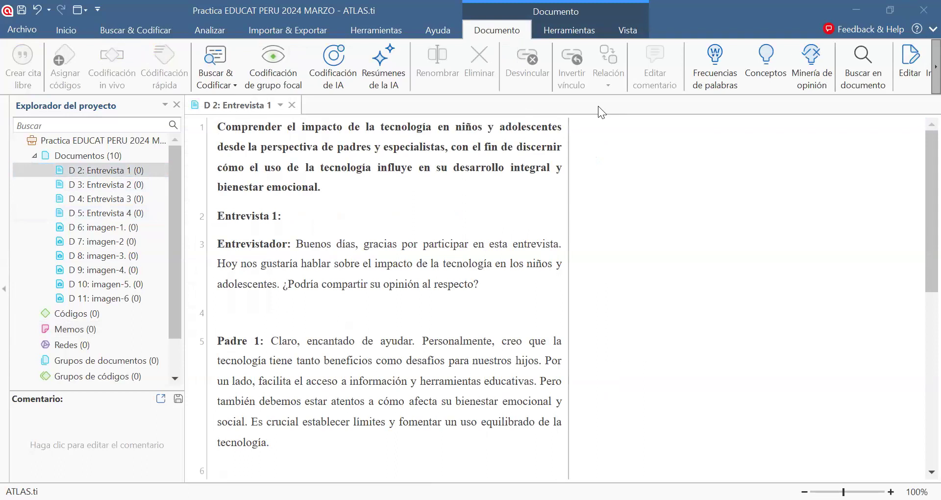
left_click_drag(569, 296, 699, 304)
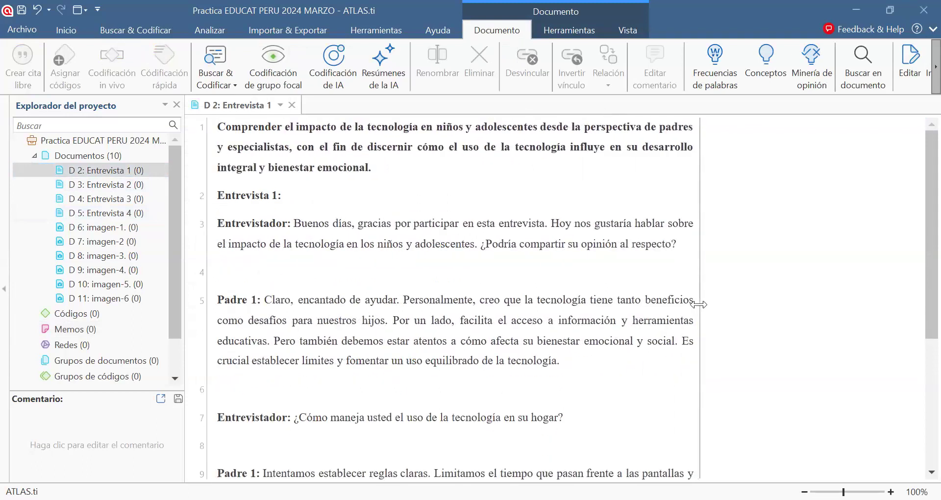
left_click(911, 61)
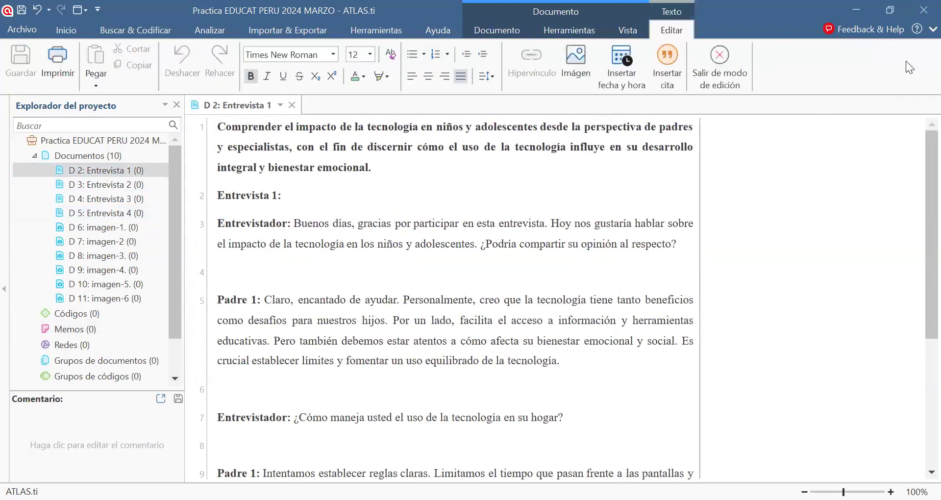
left_click(722, 52)
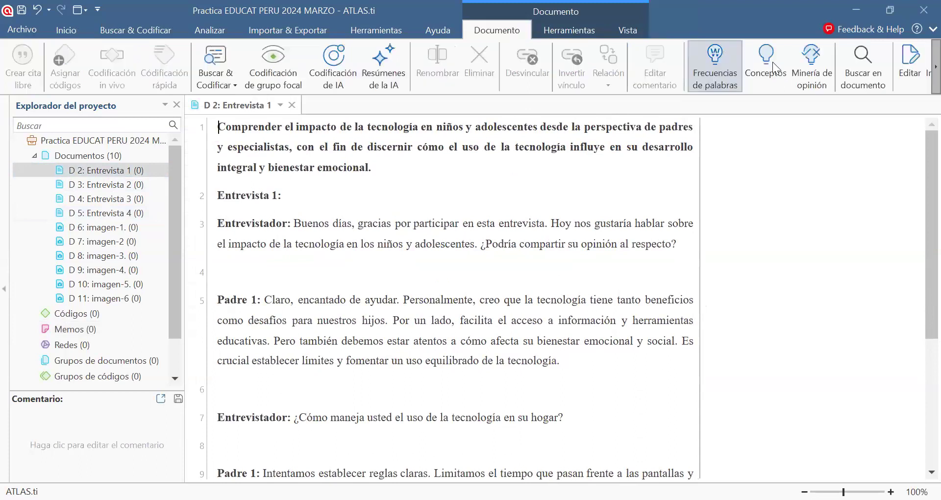
left_click(911, 69)
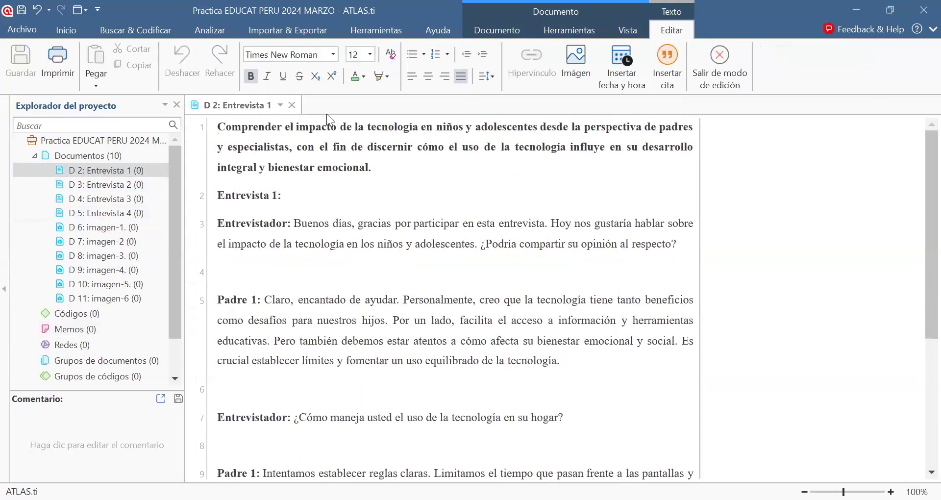
Set the font size of the bold introductory paragraph of Entrevista 1 to 16.
left_click_drag(219, 128, 372, 189)
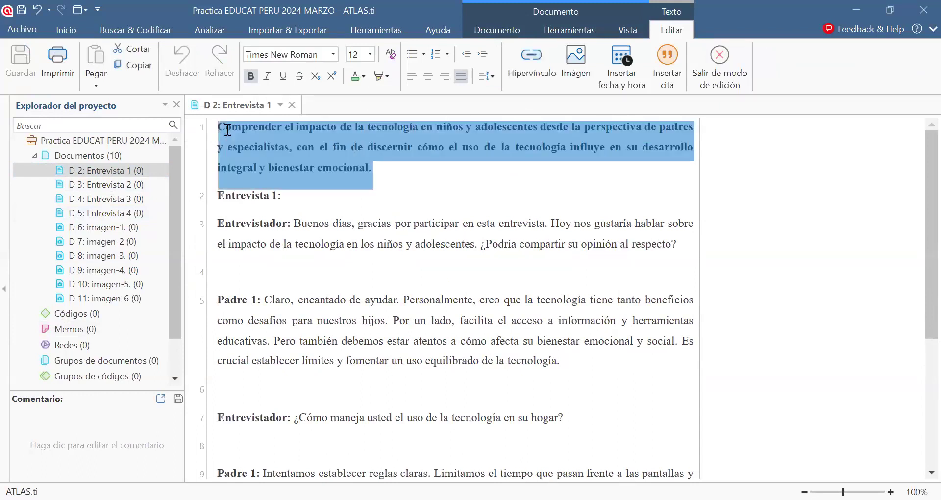
left_click(370, 57)
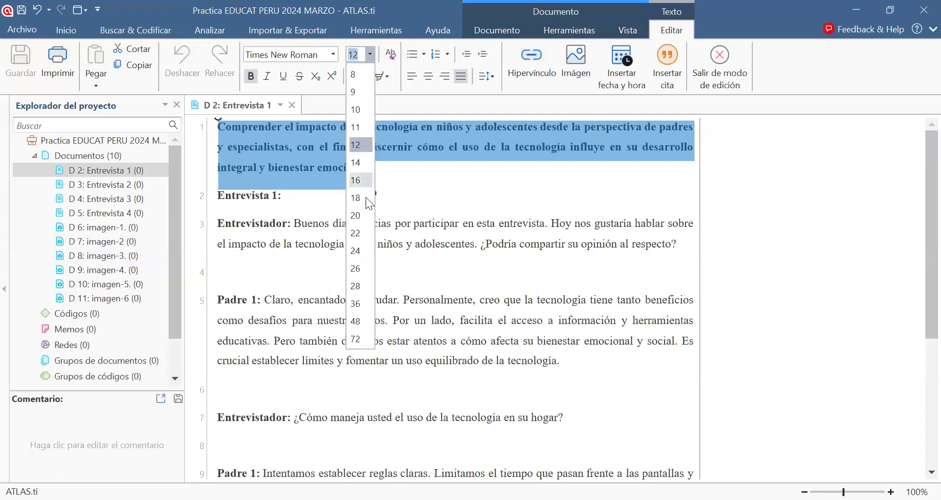
left_click(365, 214)
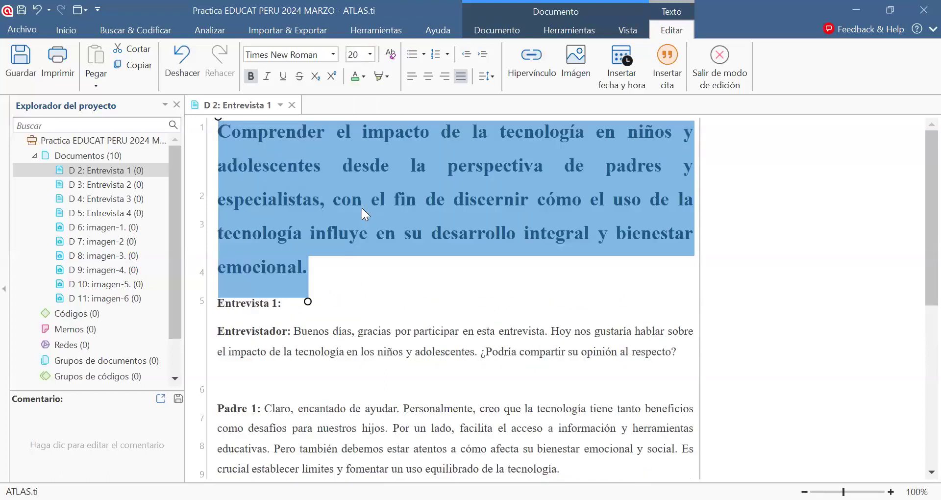
left_click(370, 54)
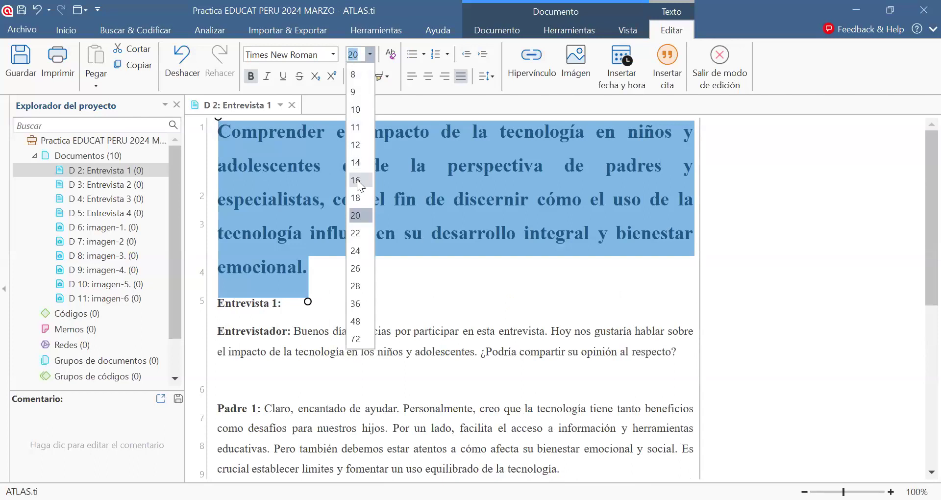
left_click(357, 179)
Highlight the interviewer's sentence "Buenos días, gracias por participar en esta entrevista." in yellow.
left_click(296, 273)
left_click_drag(297, 273, 549, 276)
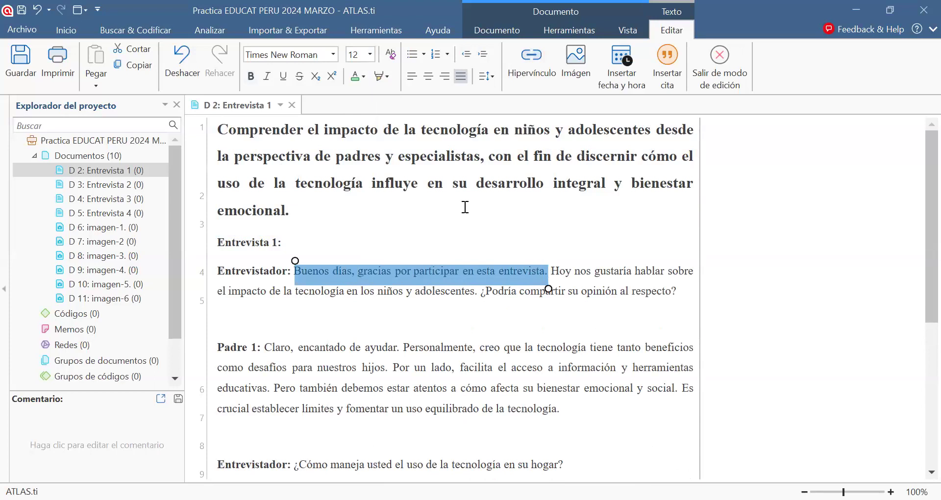
left_click(379, 77)
left_click(387, 118)
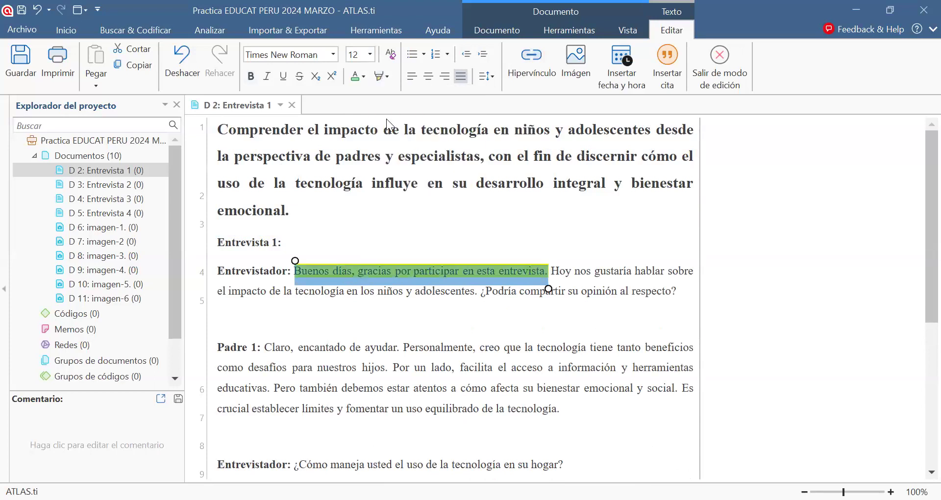
left_click(393, 225)
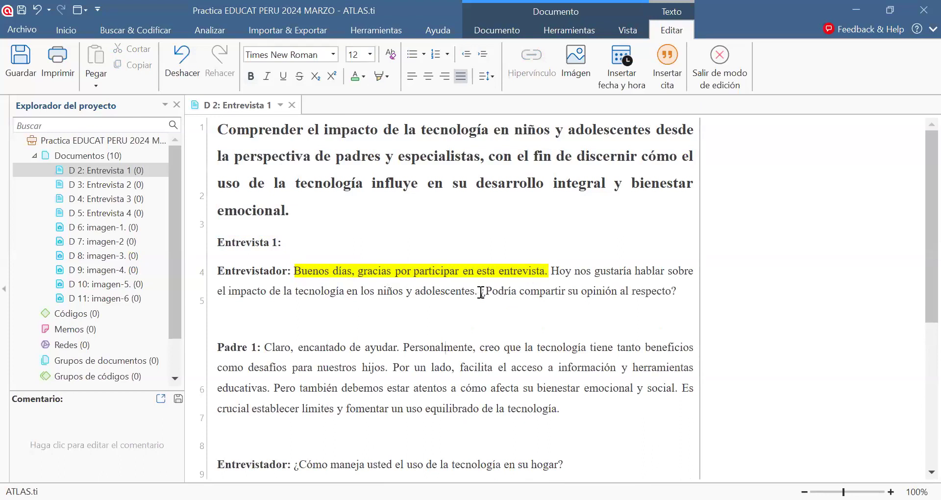
Color the words "encantado de ayudar." in the Padre 1 answer red and highlight them in yellow.
left_click_drag(299, 347, 401, 347)
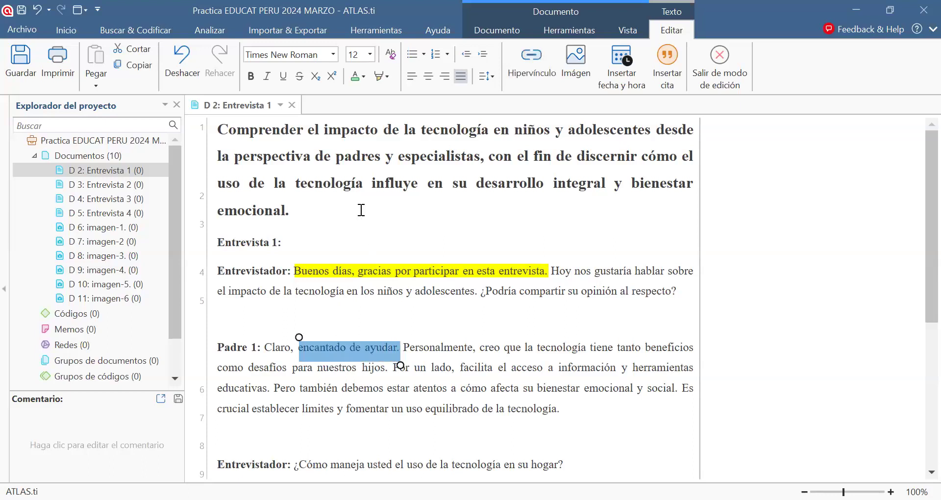
left_click(356, 78)
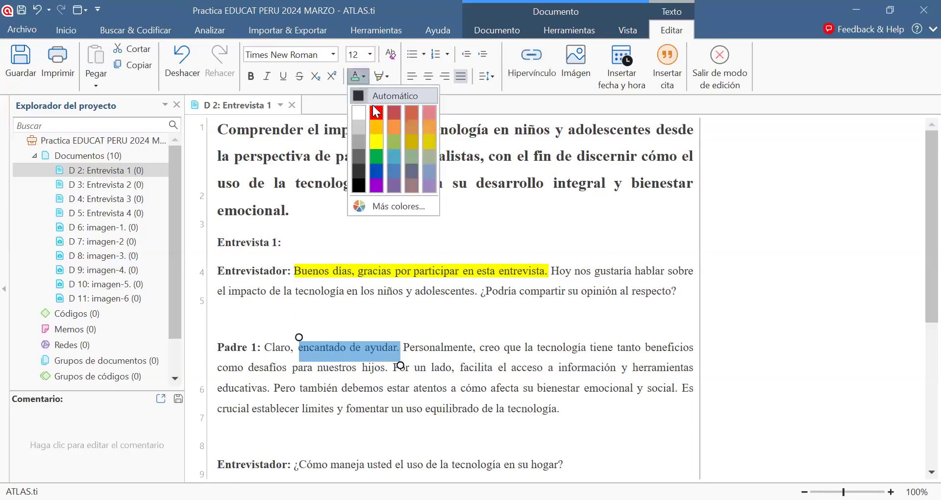
left_click(373, 108)
left_click(385, 79)
left_click(383, 116)
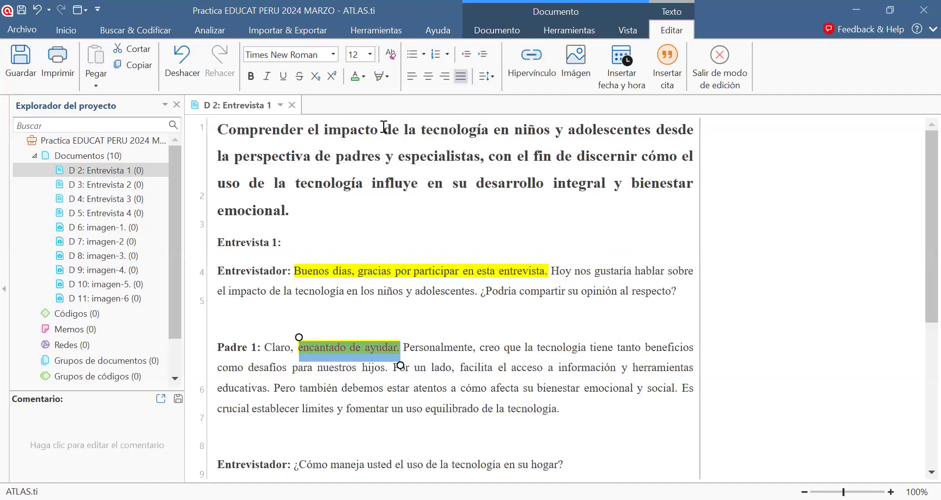
left_click(436, 336)
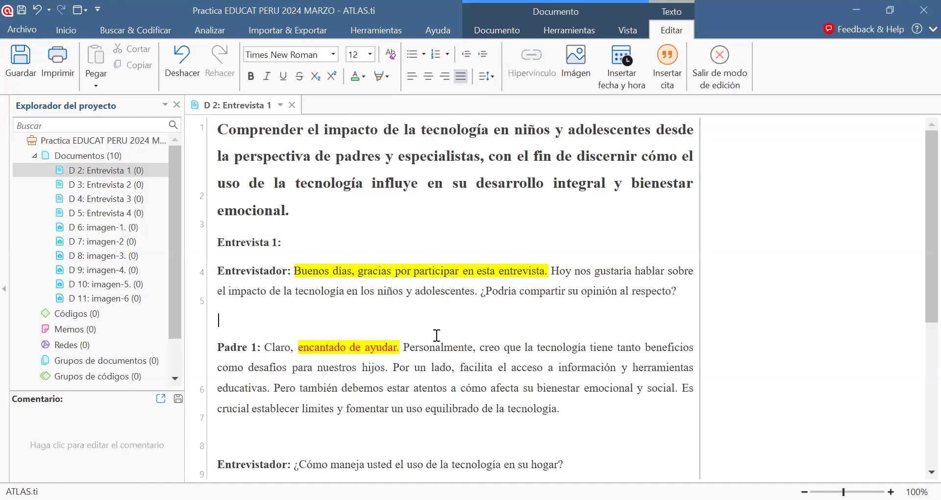
Save the formatting changes made to Entrevista 1 and leave edit mode.
left_click(14, 54)
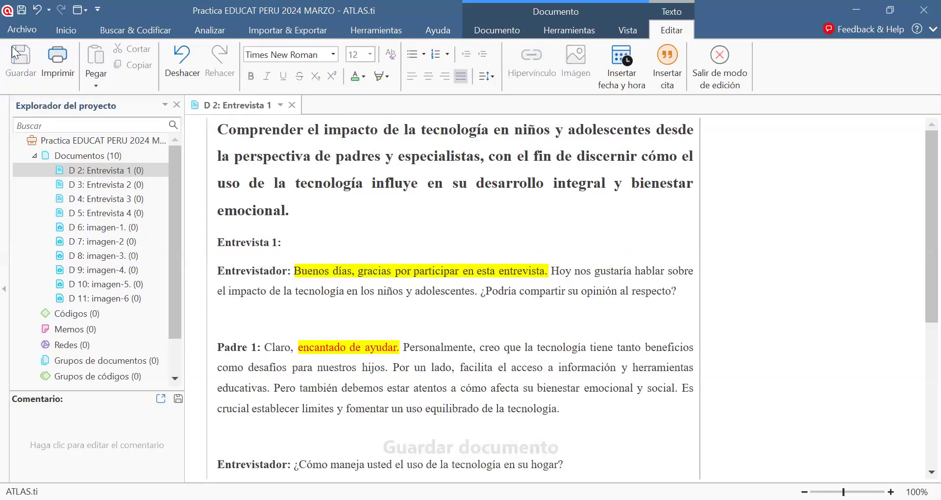
left_click(746, 78)
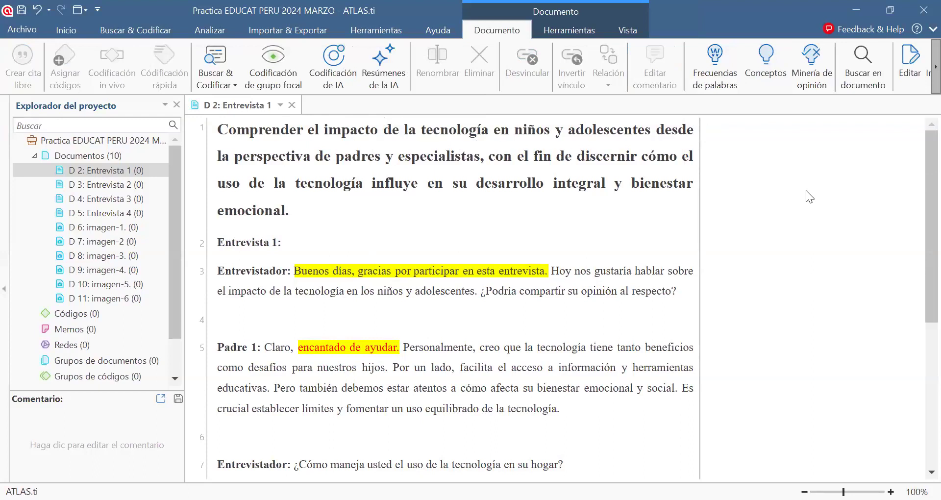
left_click(748, 82)
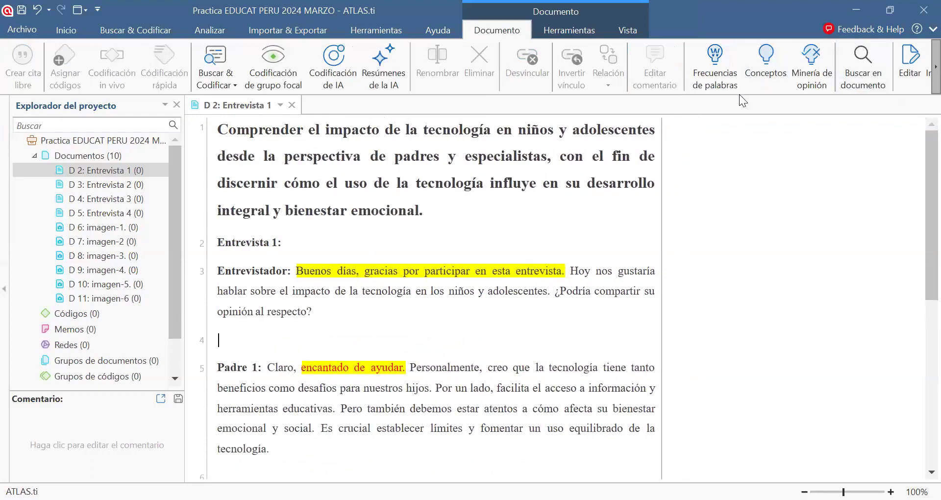
Reopen Entrevista 1 for editing and insert the current date and time on a separate line above the introductory paragraph.
left_click(900, 88)
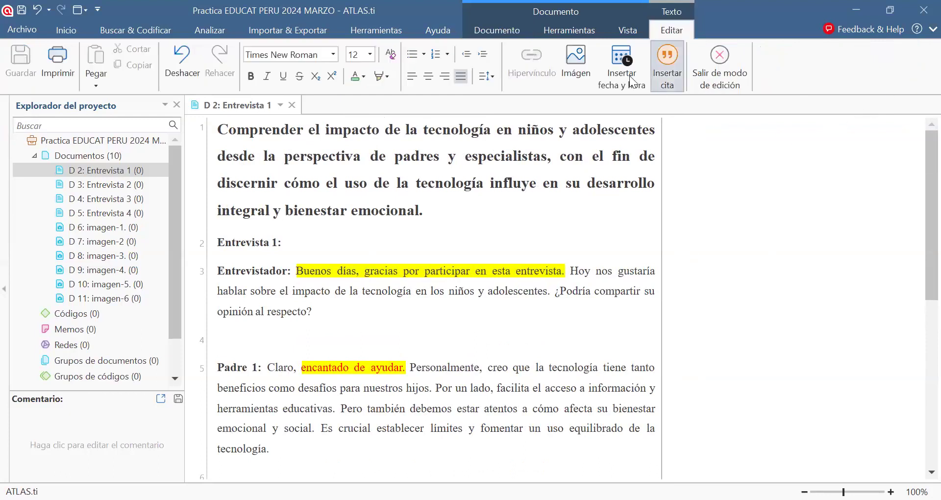
left_click(217, 130)
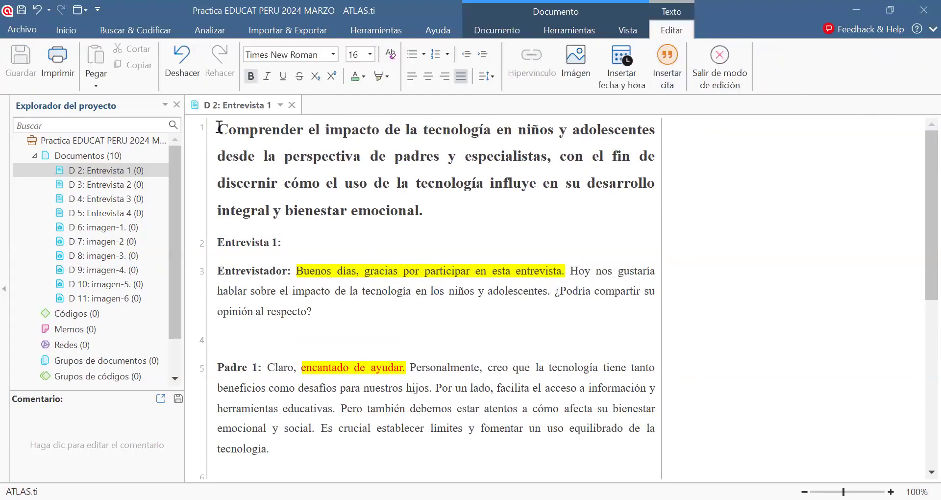
left_click(625, 72)
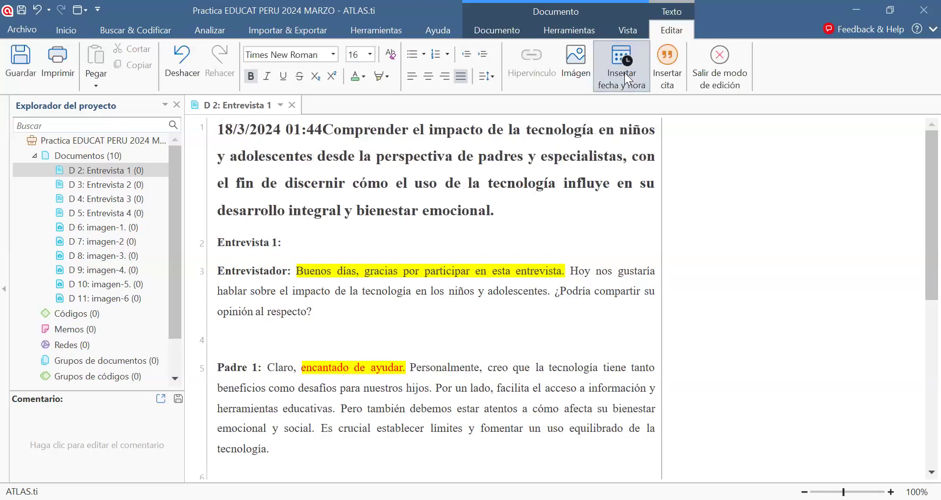
key("Return")
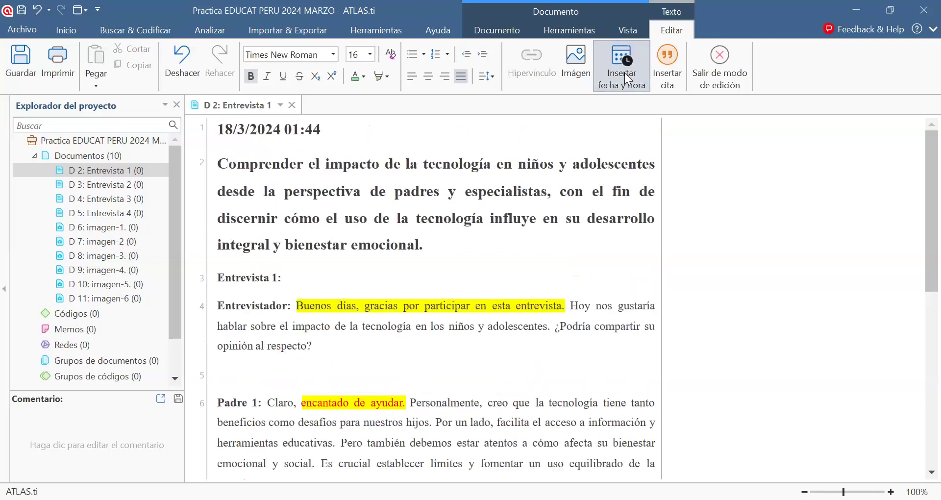
left_click(669, 60)
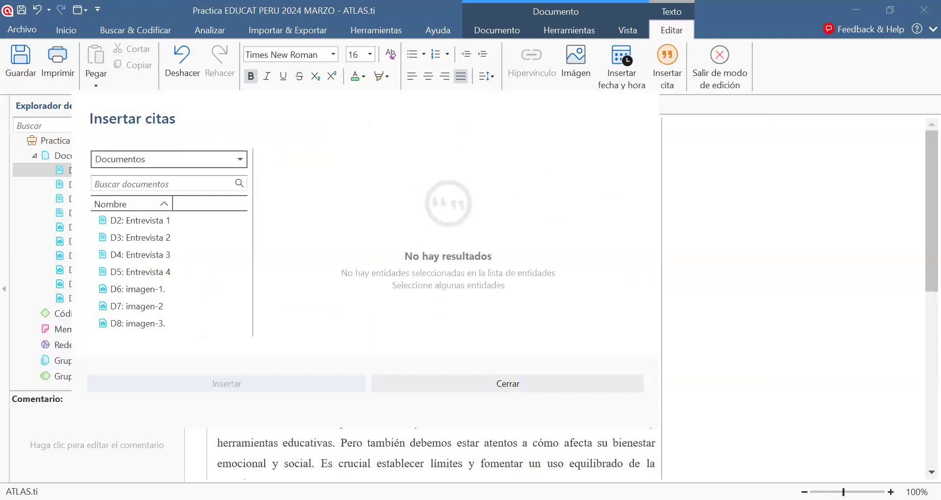
left_click(513, 377)
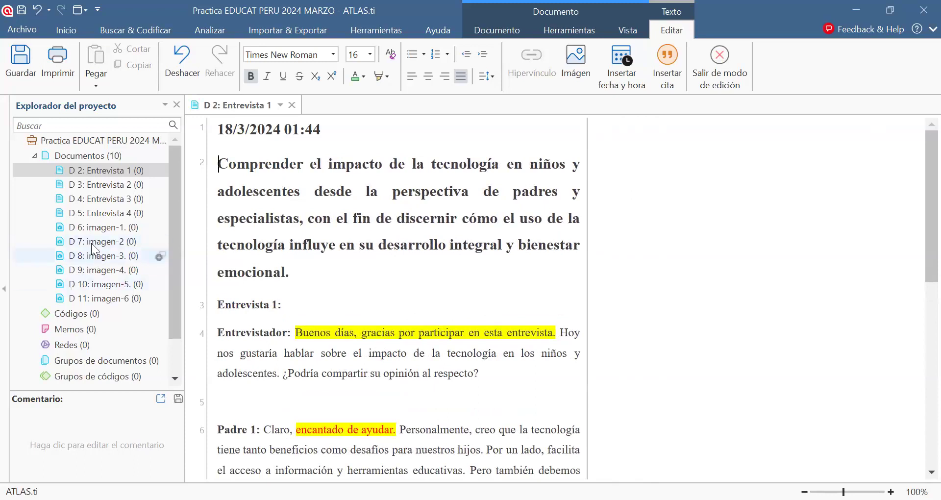
Rename the document imagen-1. in the project as "Evidencia 1".
right_click(90, 228)
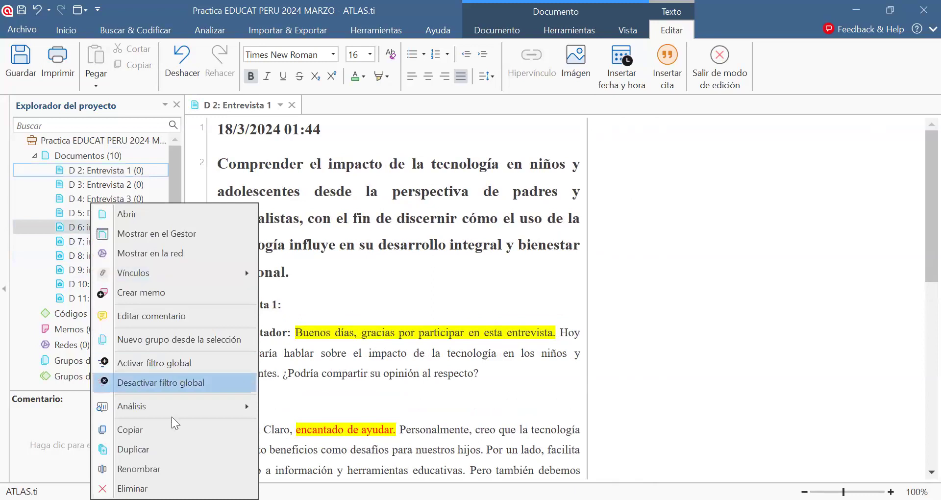
left_click(178, 465)
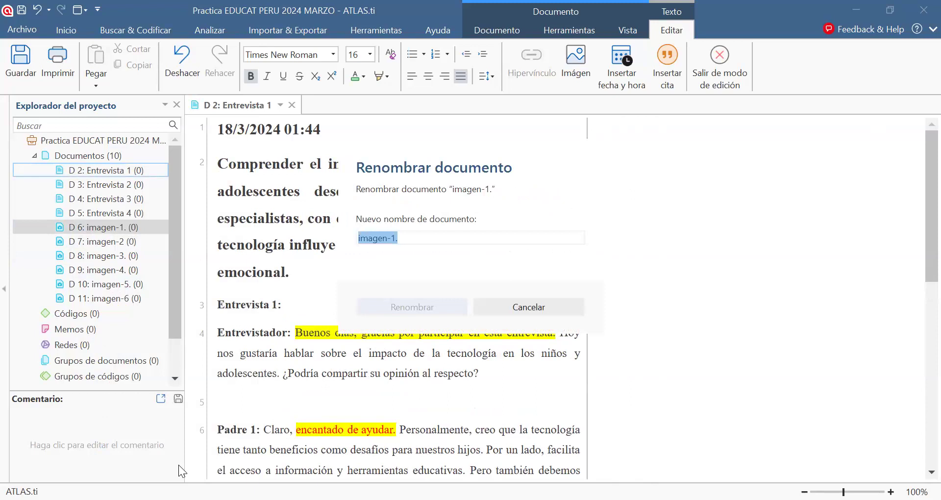
type("Evidencia 1")
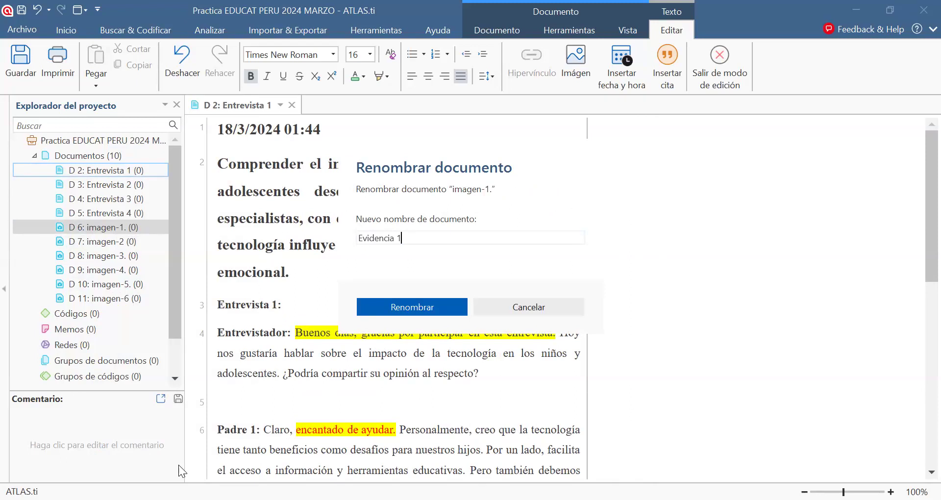
left_click(409, 306)
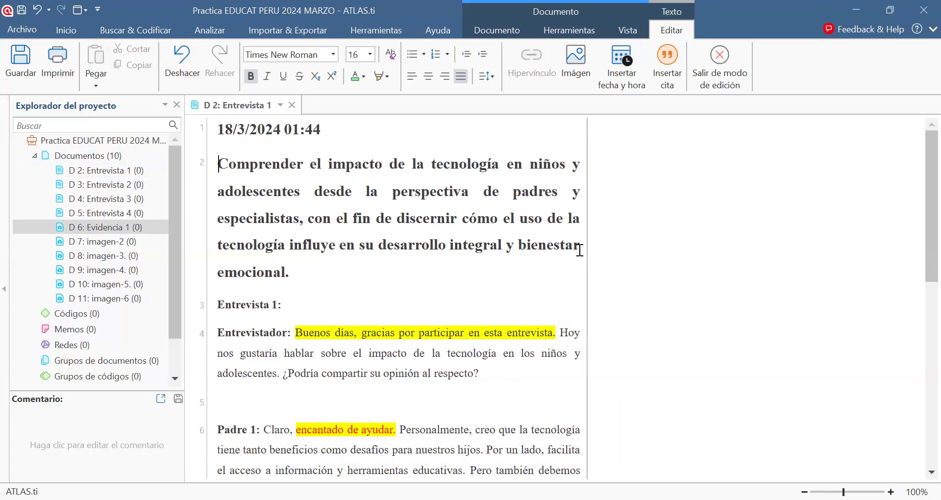
Widen the text area of Entrevista 1 and enlarge the project explorer so the full project name fits.
left_click_drag(587, 248, 570, 247)
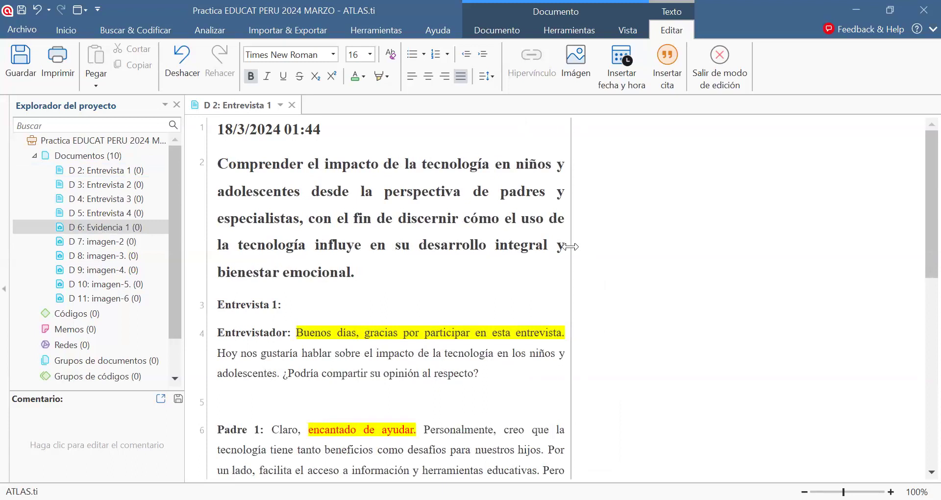
left_click_drag(570, 247, 644, 267)
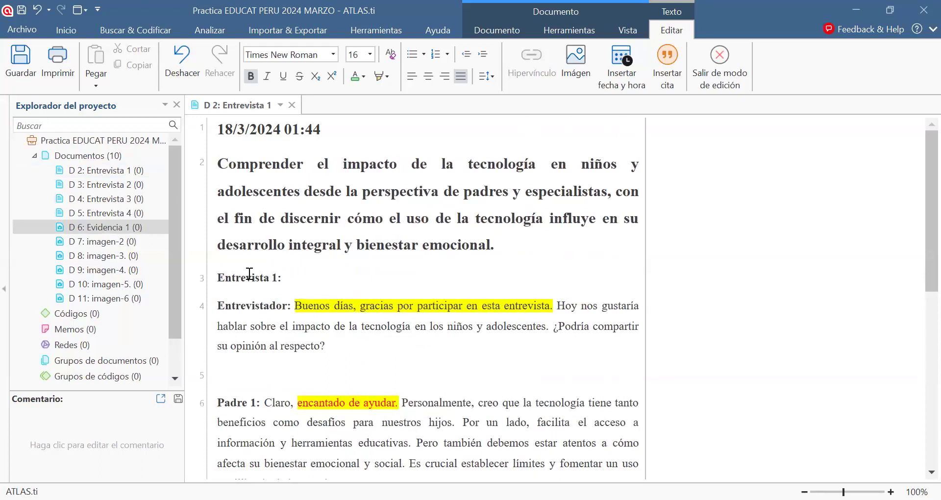
left_click_drag(177, 247, 190, 234)
left_click_drag(185, 229, 295, 230)
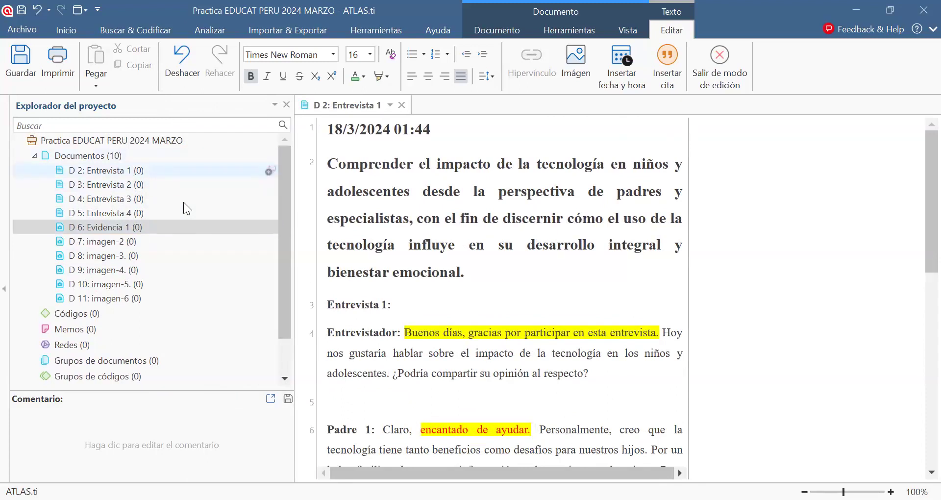
Exit edit mode of Entrevista 1, saving the inserted date and time.
left_click(269, 171)
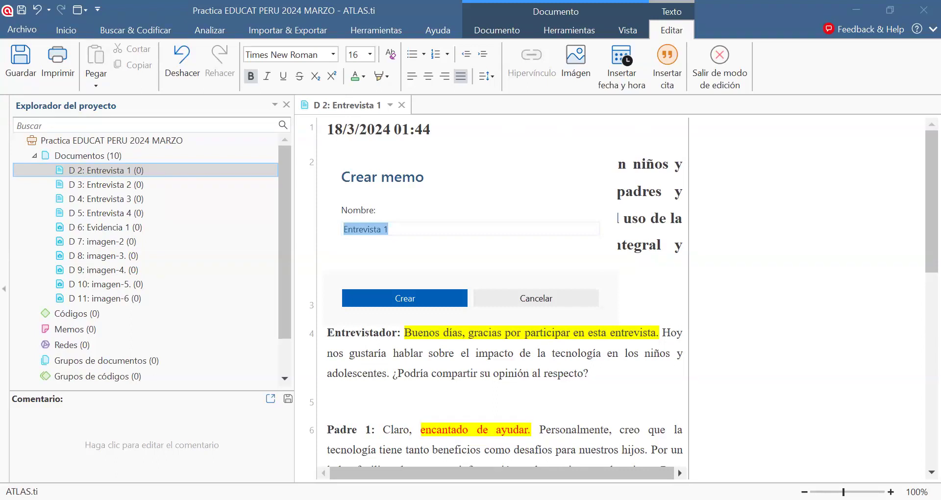
left_click(514, 299)
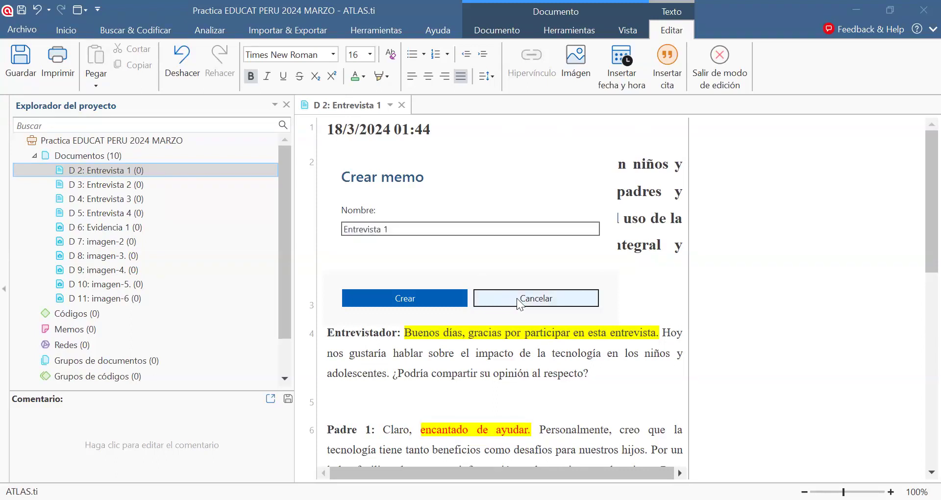
left_click(714, 72)
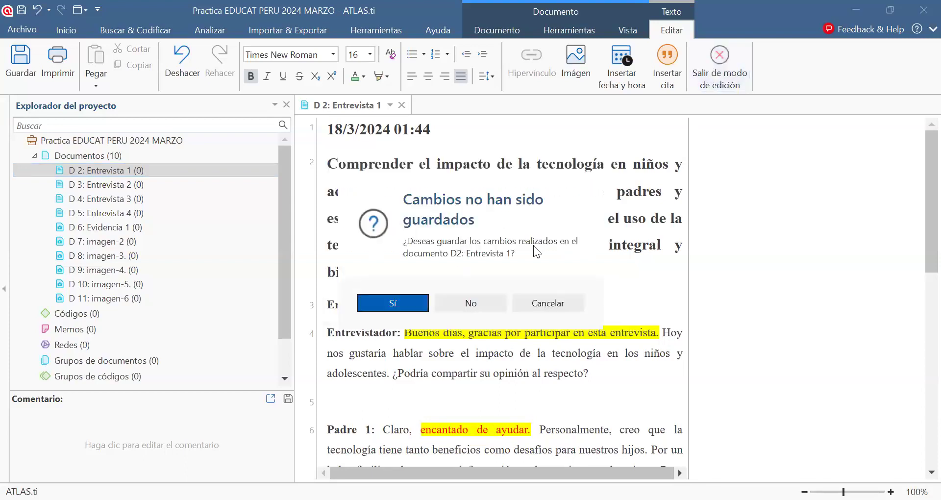
left_click(397, 304)
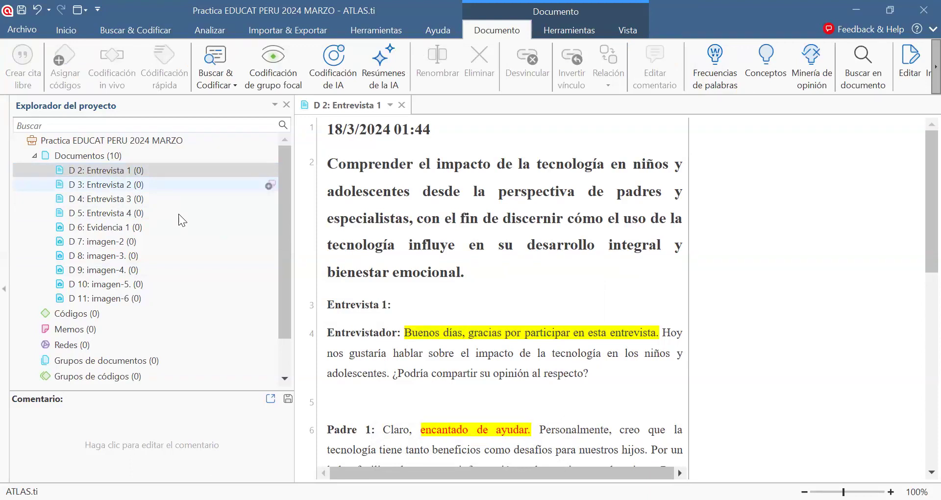
Create a memo for the Entrevista 1 document named "Reflexiones sobre la recolección de datos en la entrevista".
right_click(164, 166)
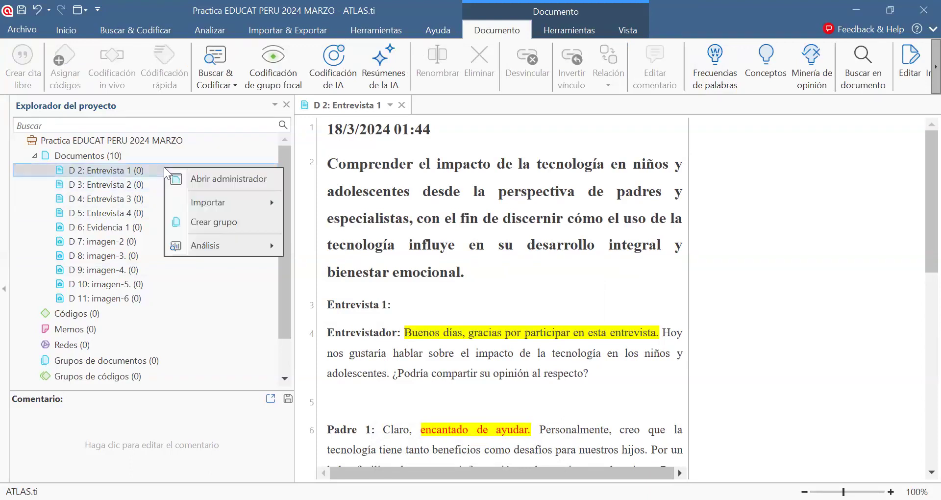
key("Escape")
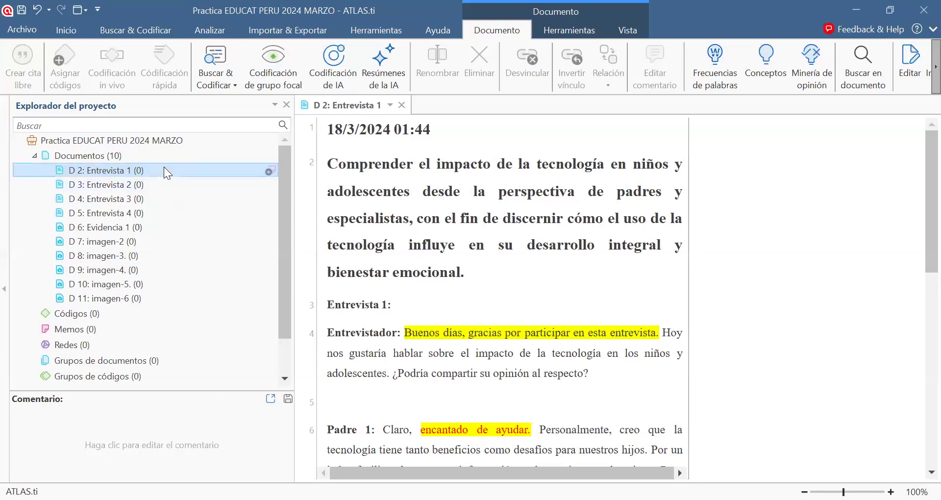
key("ctrl+m")
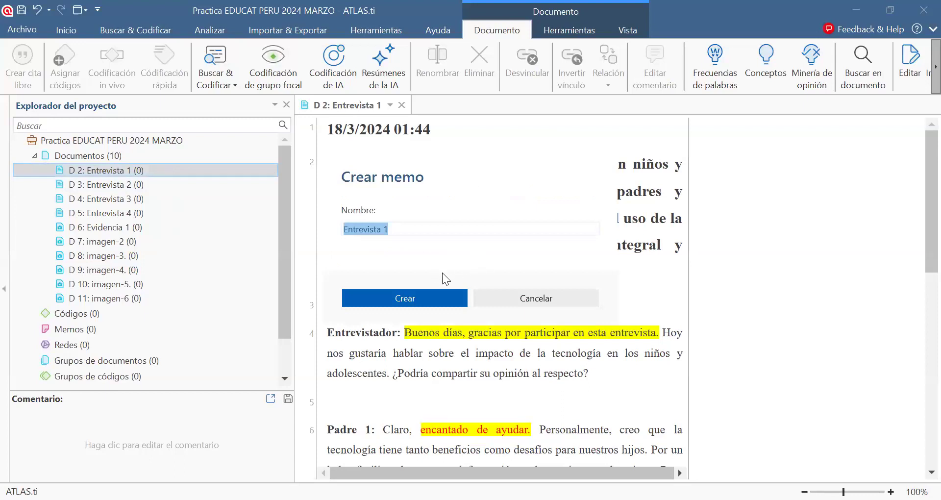
left_click(430, 229)
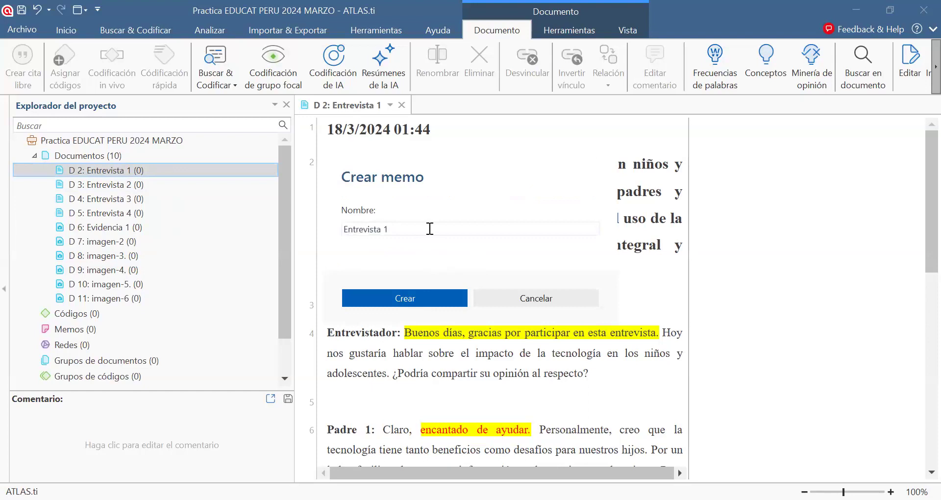
key("BackSpace")
key("BackSpace")
key("BackSpace")
key("BackSpace")
key("BackSpace")
key("BackSpace")
key("BackSpace")
key("BackSpace")
key("BackSpace")
key("BackSpace")
key("BackSpace")
key("BackSpace")
type("Reflexiones sobre la recoleccion")
key("BackSpace")
key("BackSpace")
key("BackSpace")
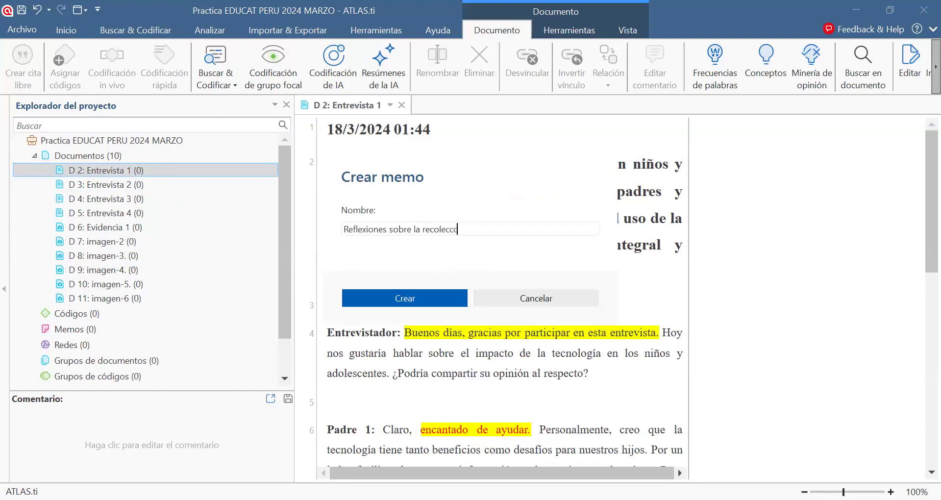
type("ión de datos en la entrevista")
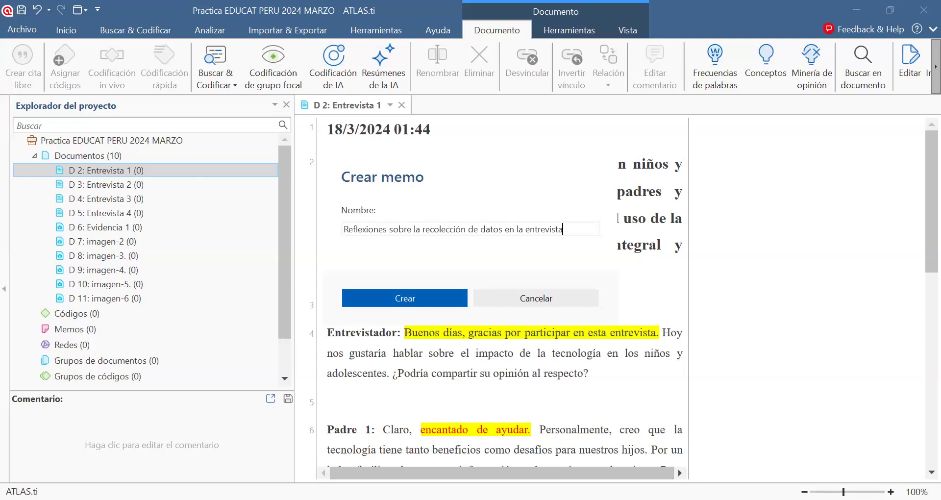
left_click(369, 304)
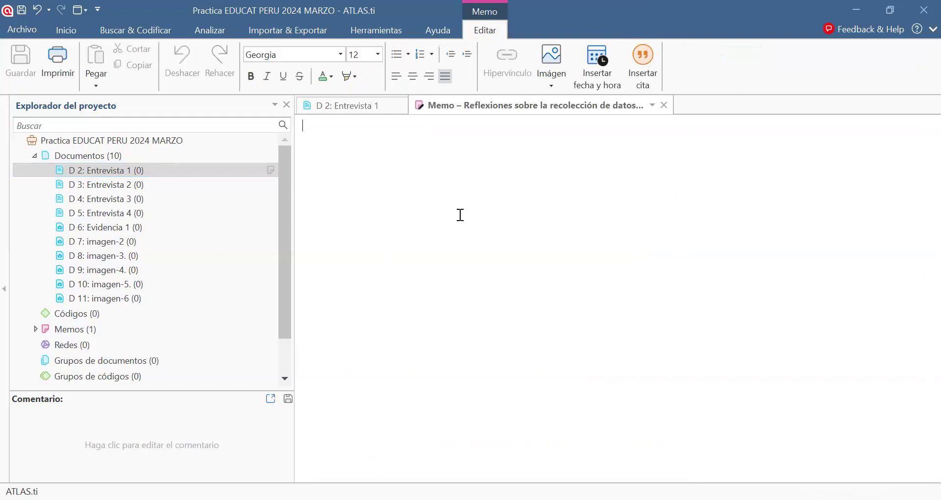
Insert the date and time in the memo and below write "durante la realizacion de esta entrevista se pudo apreciar nervisiosismo ansiedad, ante la misma".
left_click(597, 71)
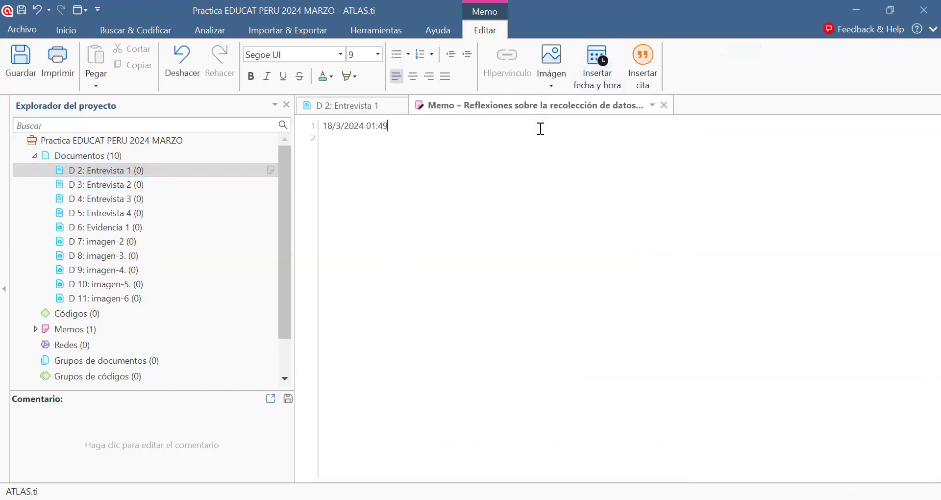
left_click(404, 126)
type("durante la realizacion de e")
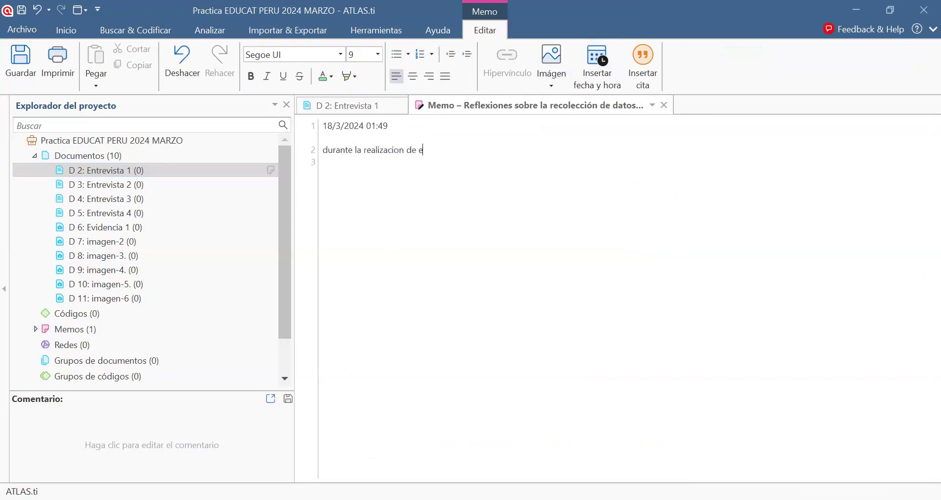
type("sta entrevista se pudo apreciar ")
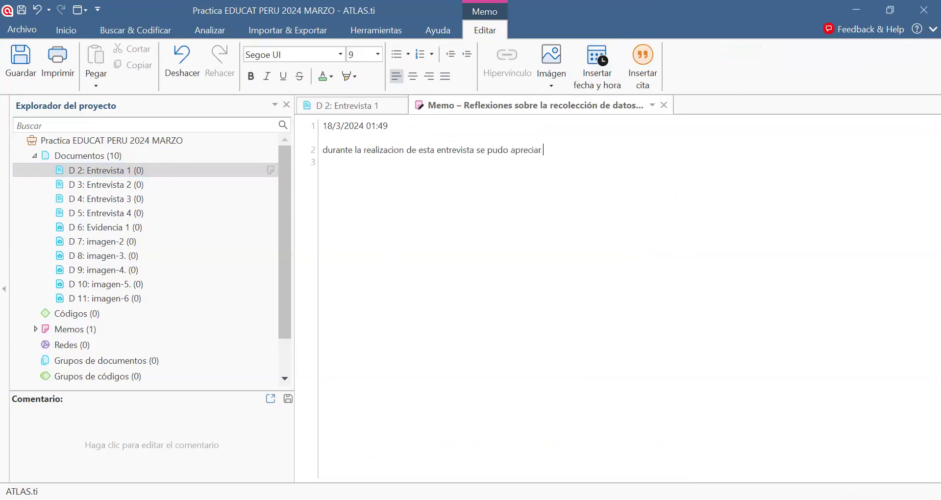
type("nervisiosismo ansiedad, ante la ")
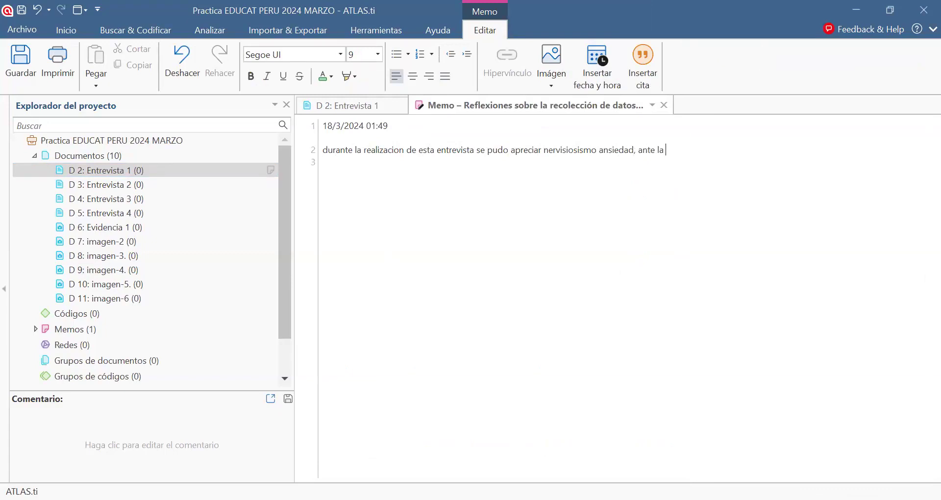
type("misma")
Insert the picture file imagen-5. at the end of the memo's sentence.
left_click(546, 81)
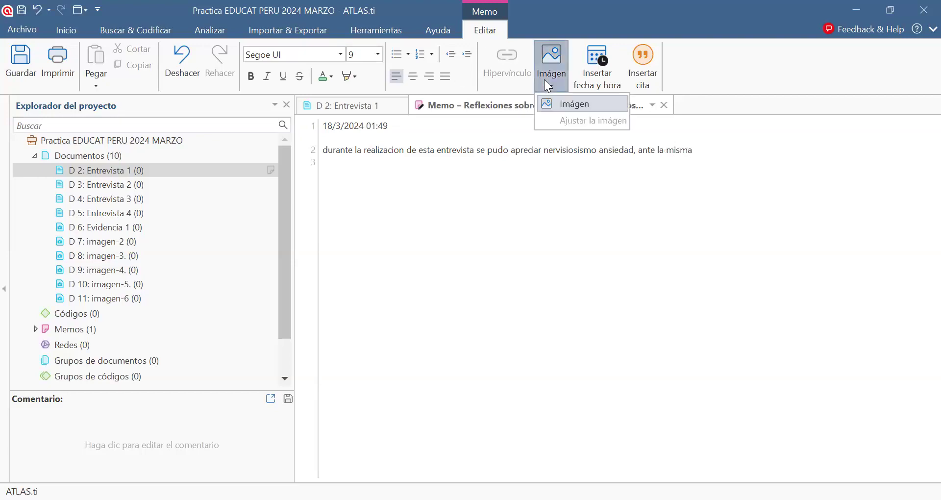
left_click(562, 104)
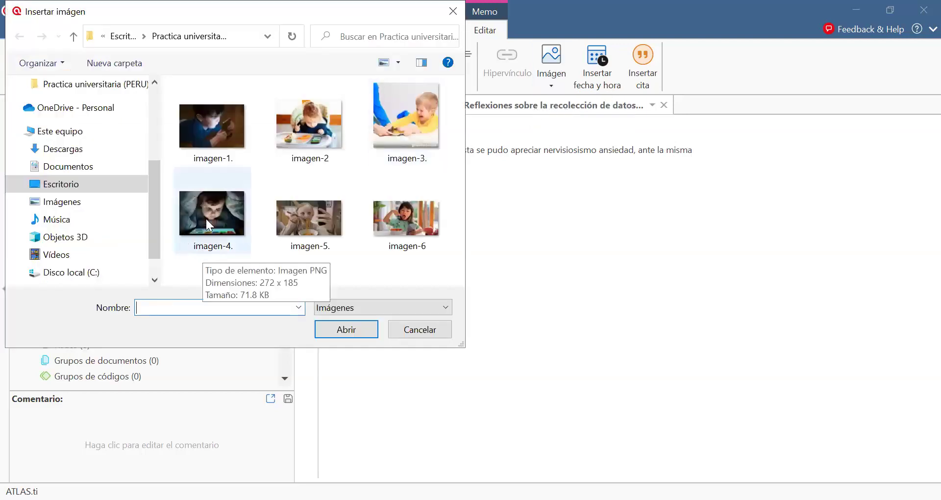
left_click(302, 216)
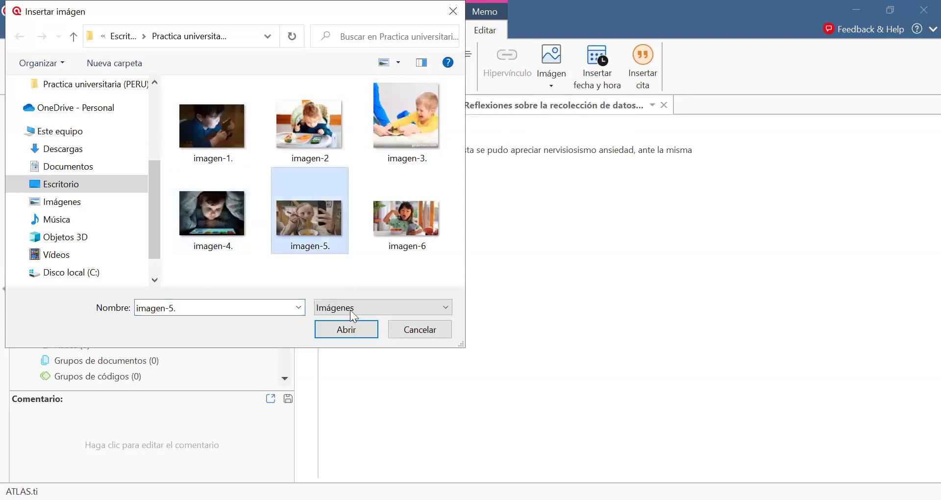
left_click(353, 333)
left_click(742, 205)
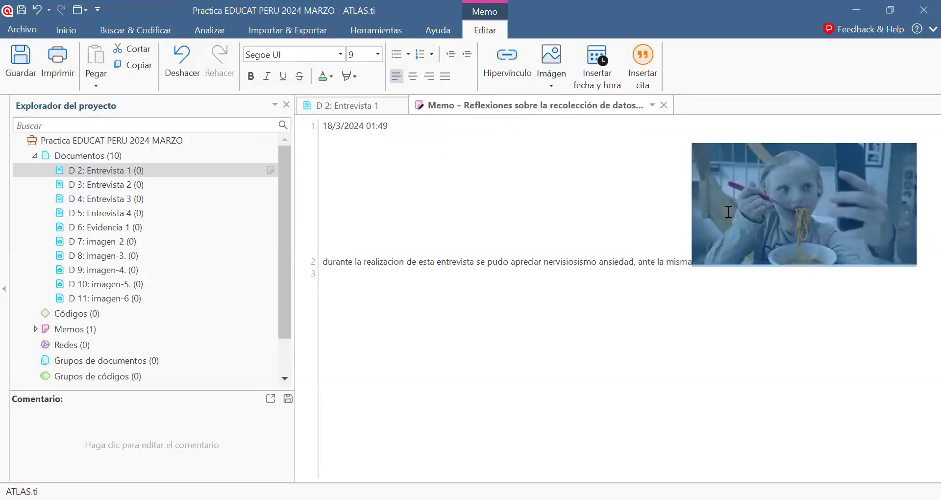
Move the memo's picture between "ante" and "la misma" and make it slightly smaller, keeping its aspect ratio.
left_click(559, 230)
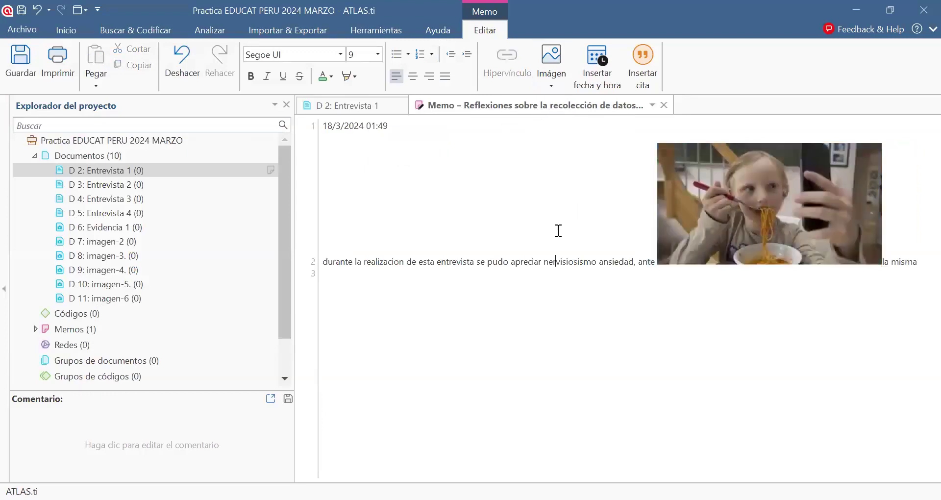
left_click(624, 203)
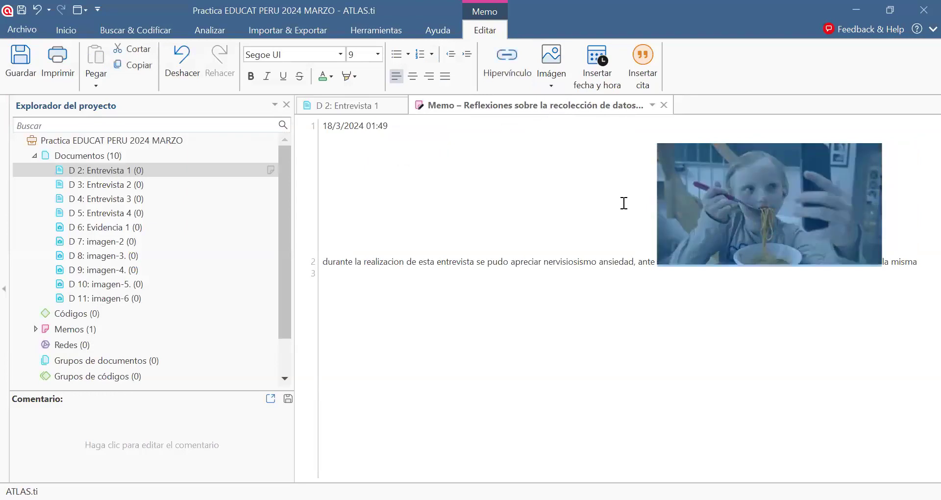
left_click(554, 82)
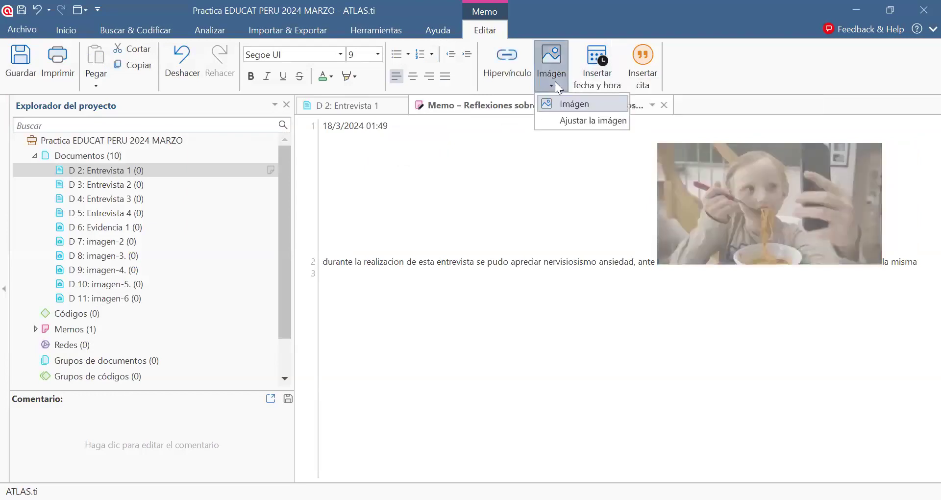
left_click(590, 122)
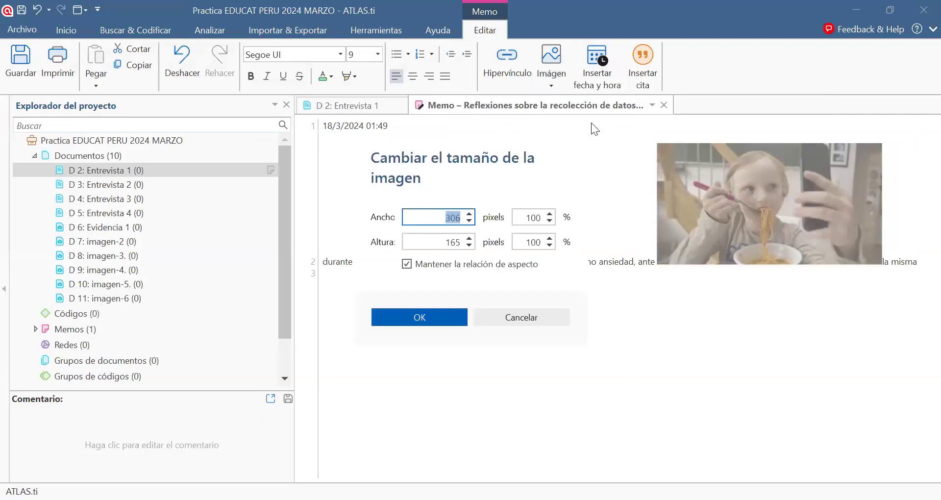
left_click(469, 220)
left_click(470, 221)
left_click(470, 220)
left_click(469, 220)
left_click(470, 220)
left_click(412, 317)
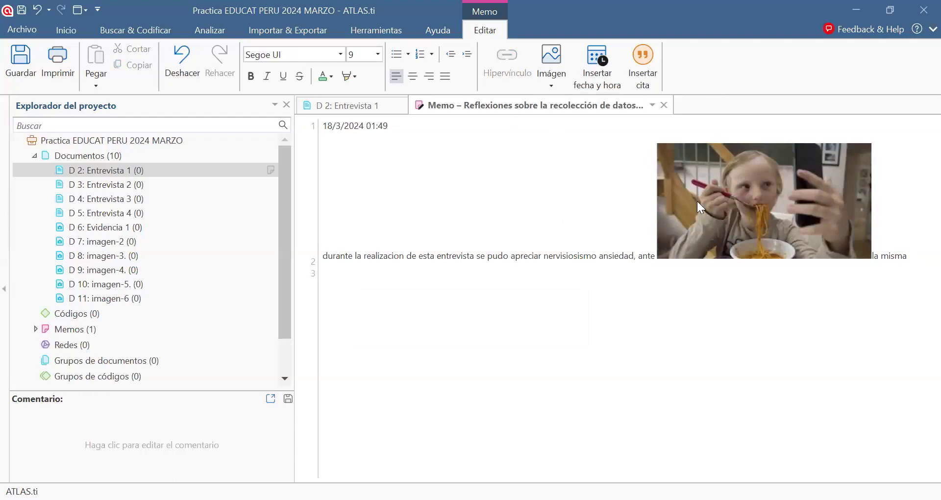
Save the memo and check its entry and available actions under Memos in the project explorer.
left_click(19, 60)
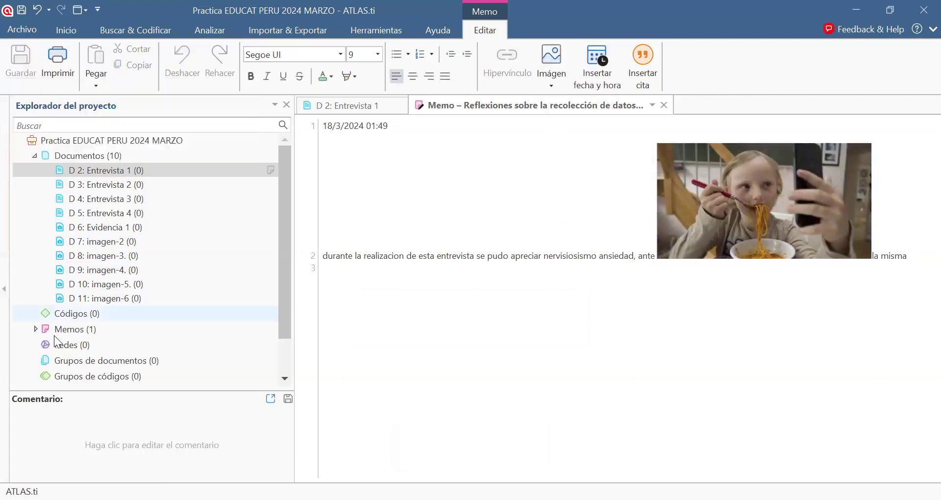
left_click(35, 329)
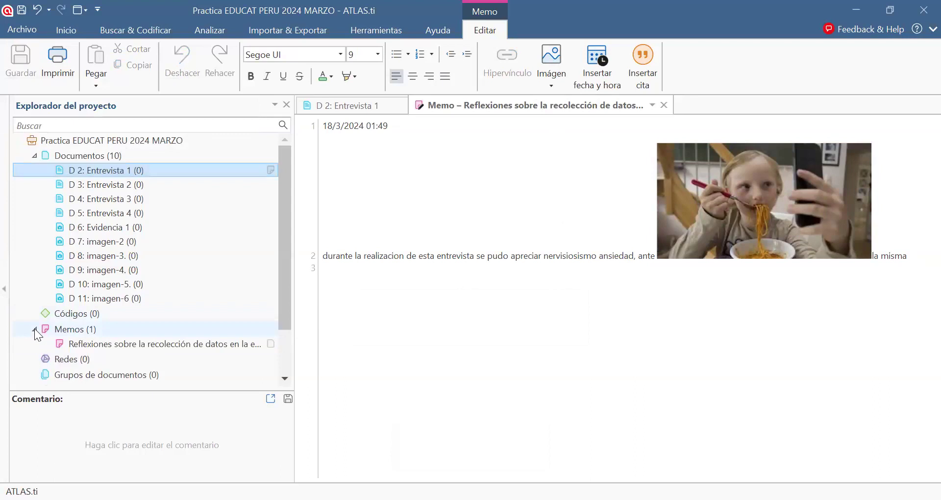
left_click(34, 329)
left_click(34, 329)
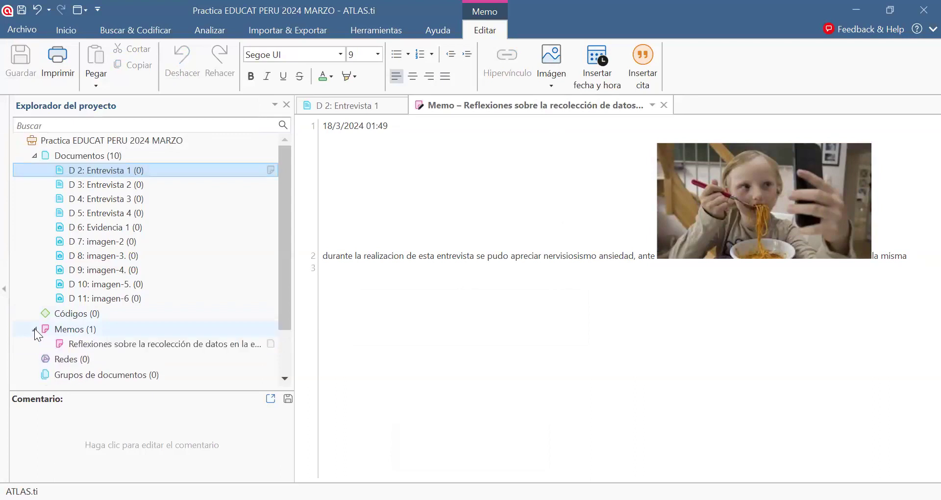
left_click(91, 343)
right_click(92, 344)
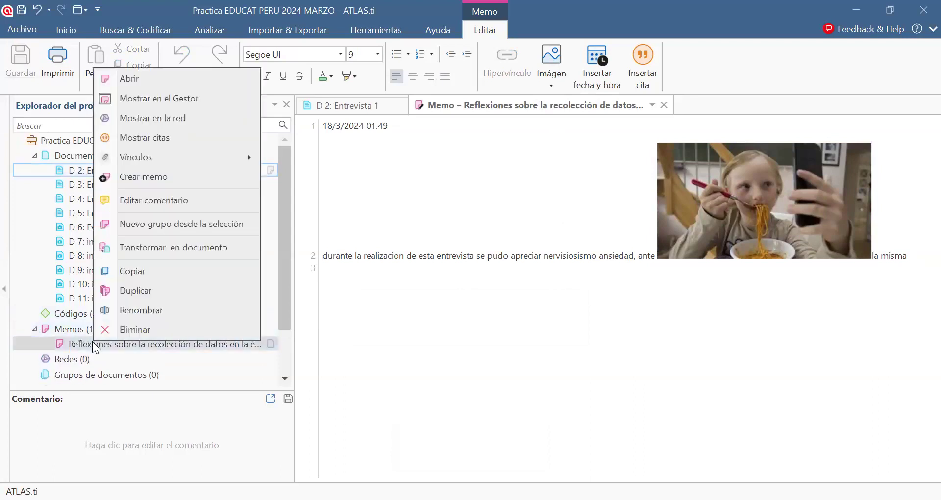
left_click(33, 330)
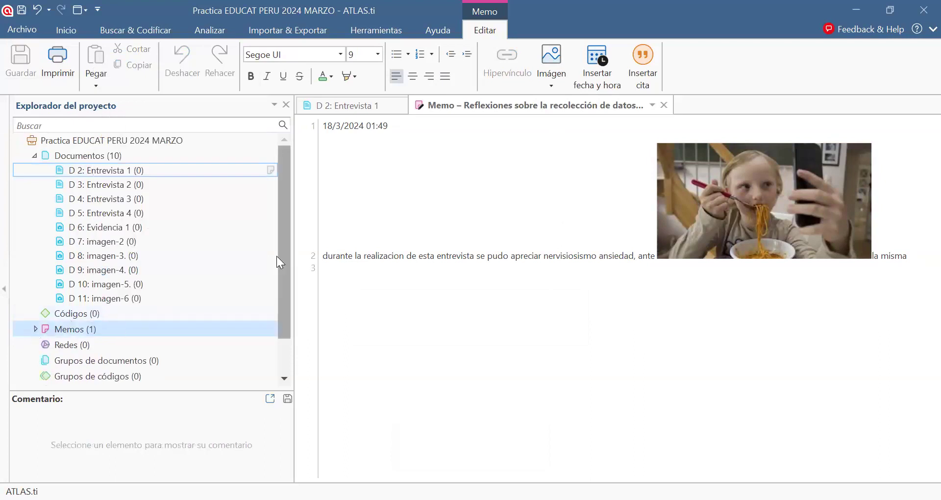
Close the memo and widen the project explorer to show the memo's full name under Memos.
scroll(282, 260, "down", 1)
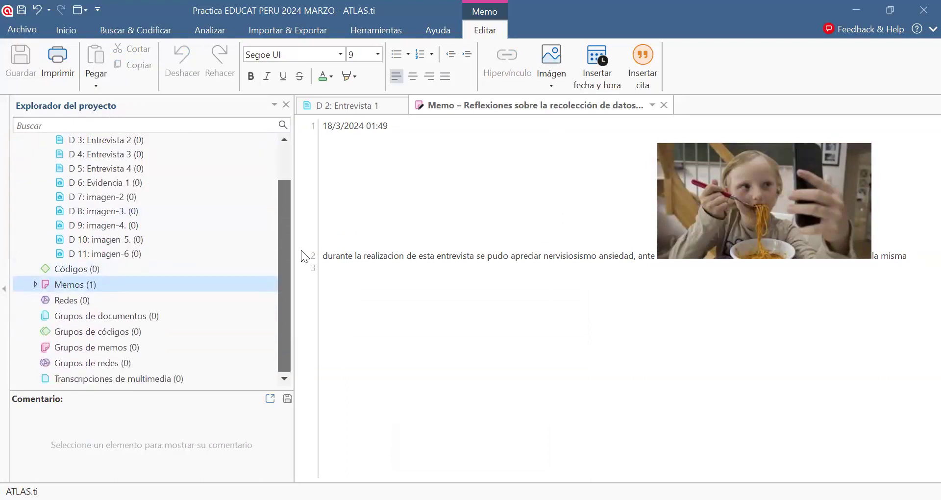
scroll(286, 236, "up", 1)
left_click_drag(294, 203, 421, 217)
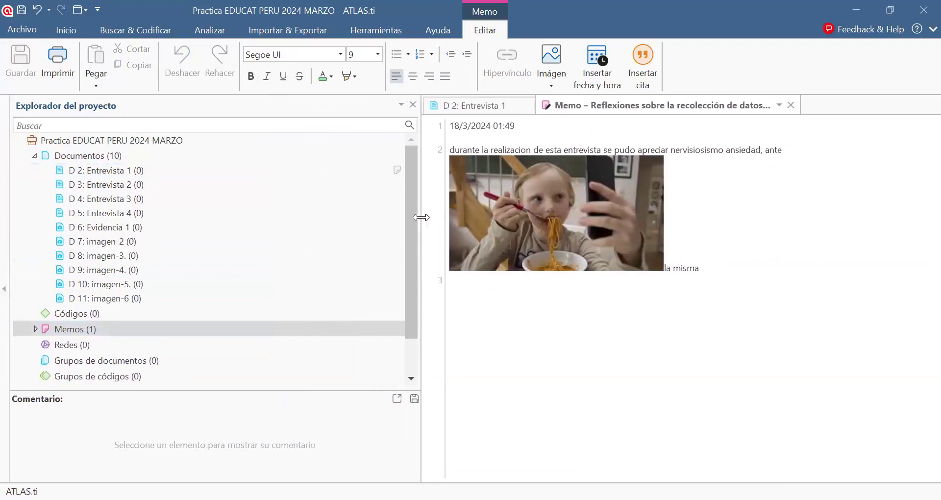
left_click(791, 105)
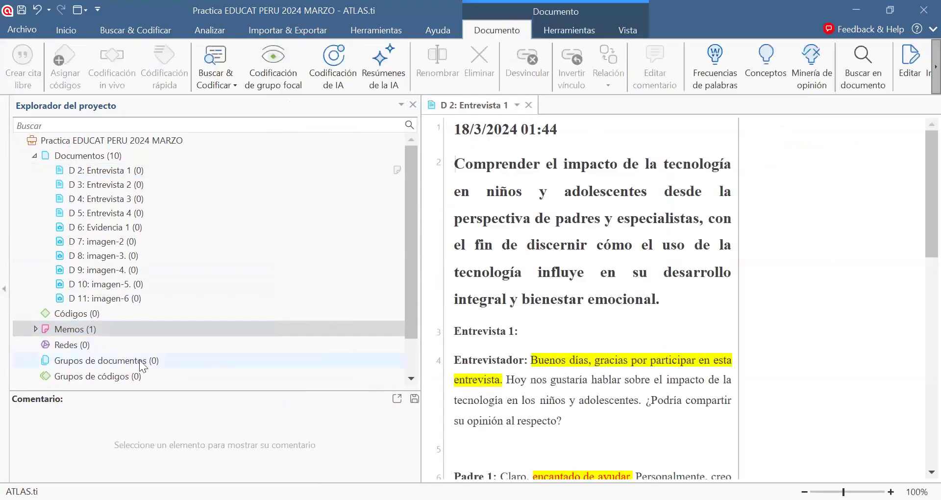
double_click(37, 325)
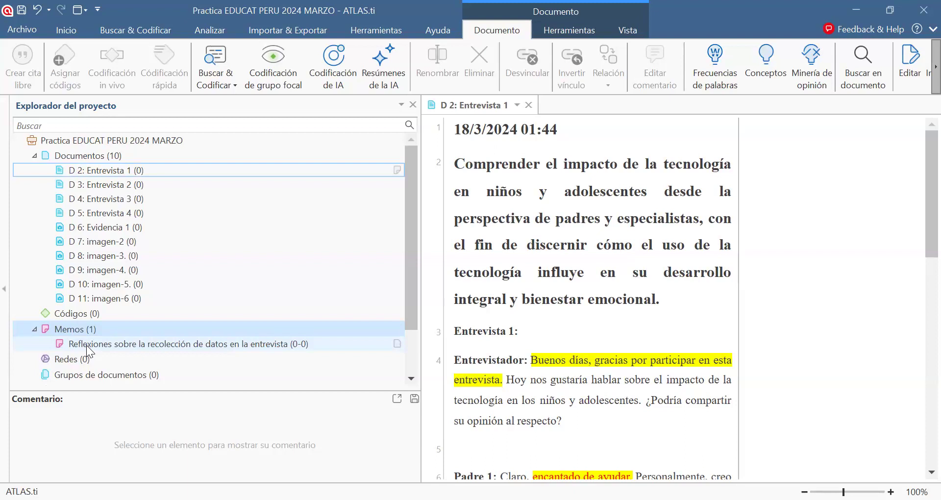
Narrow the project explorer with the Memos branch collapsed, and close the Entrevista 1 document.
left_click(67, 31)
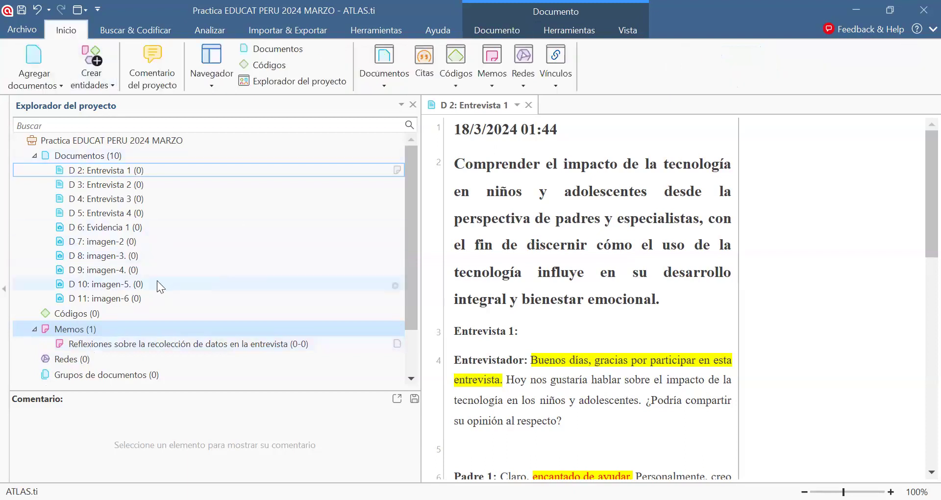
left_click(37, 330)
left_click_drag(419, 248, 177, 249)
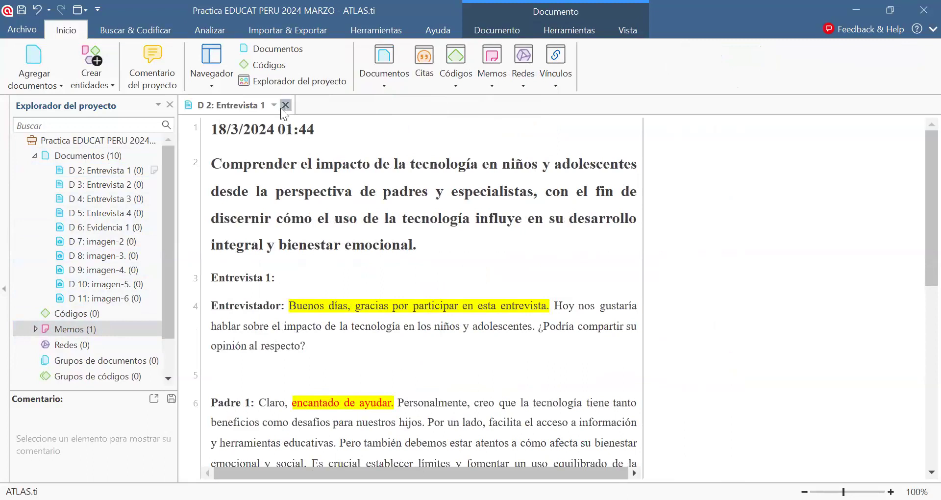
left_click(285, 105)
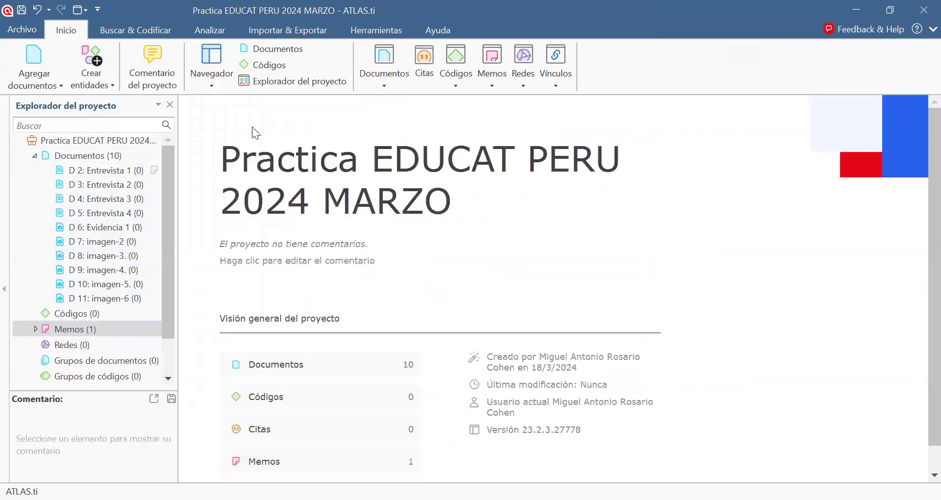
Add the PDF file ATLAS.ti_QuickTour_es_Win.23 to the project as a document.
left_click(44, 77)
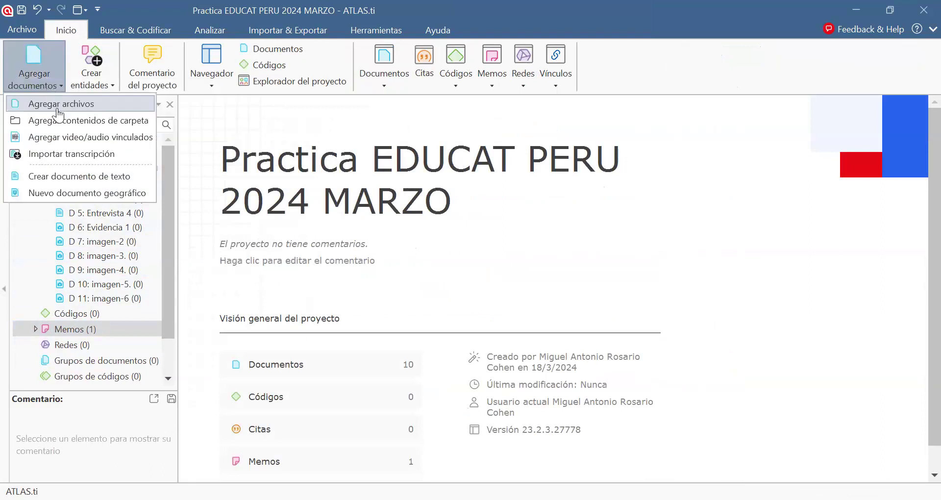
left_click(58, 112)
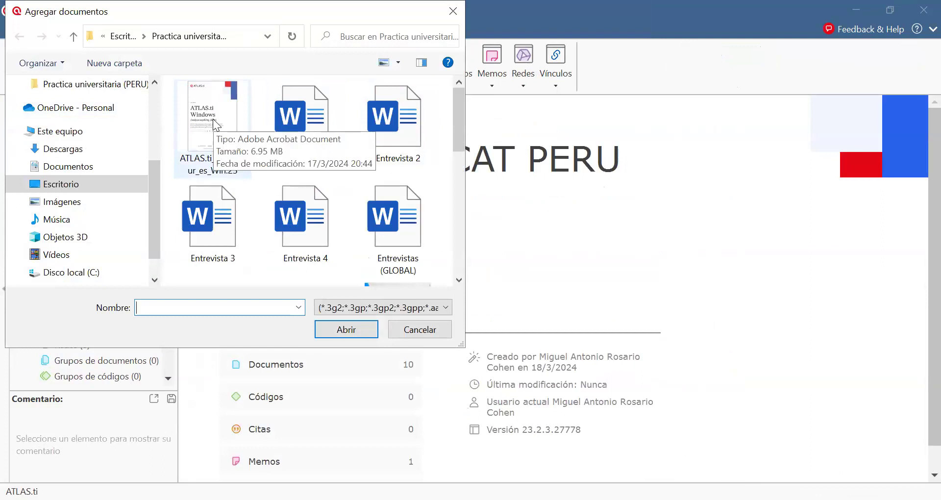
left_click(213, 118)
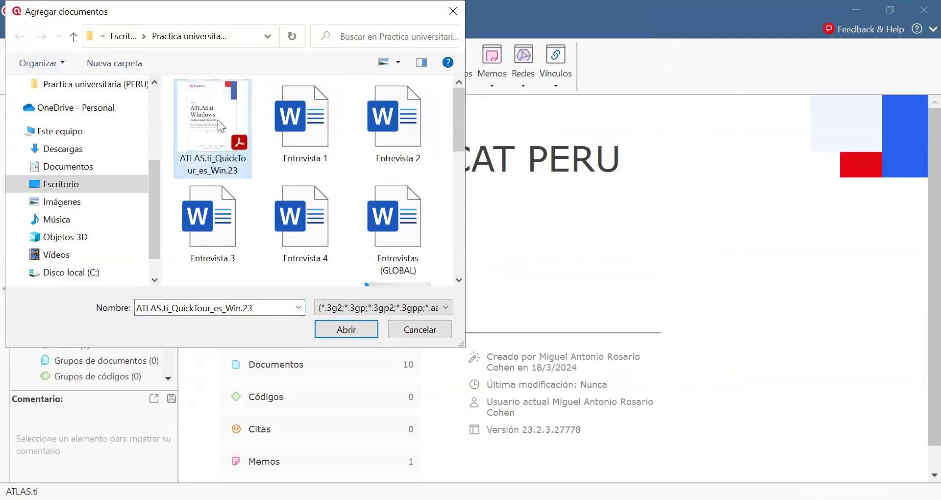
left_click(327, 341)
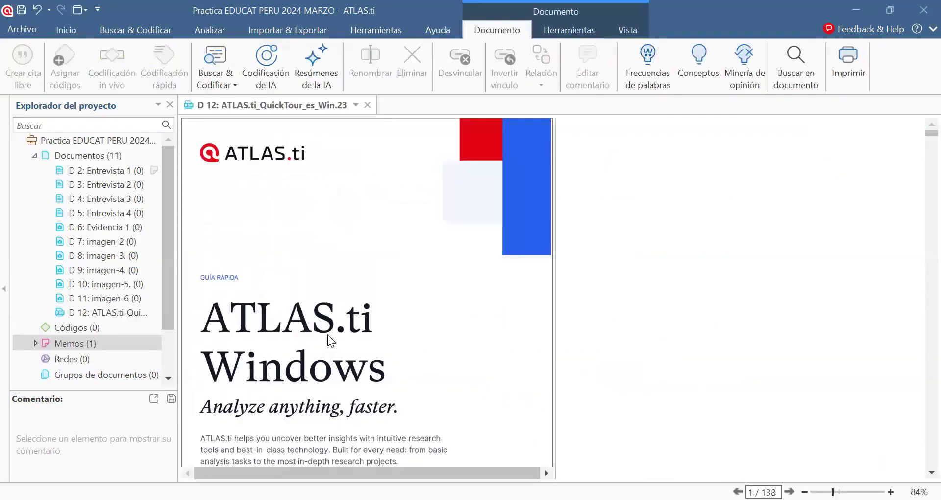
Look through the first pages of the PDF guide and display its bookmarks.
scroll(311, 340, "down", 12)
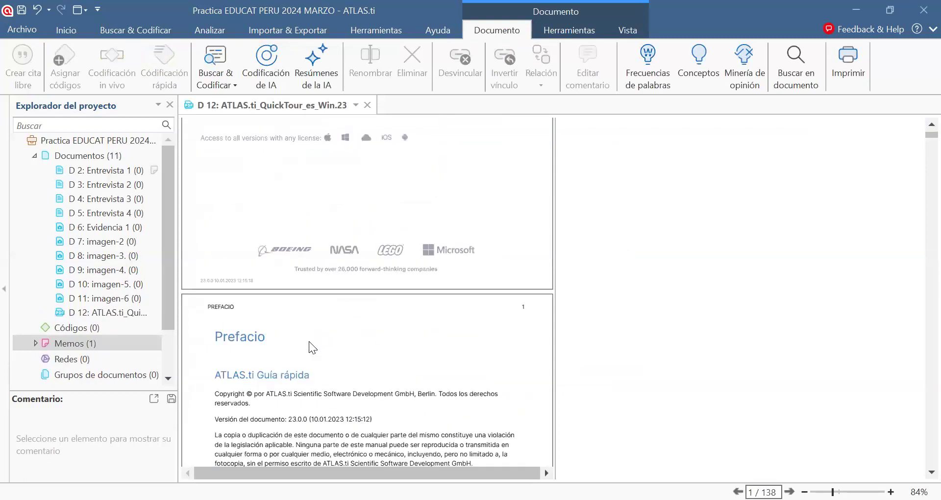
scroll(309, 349, "down", 15)
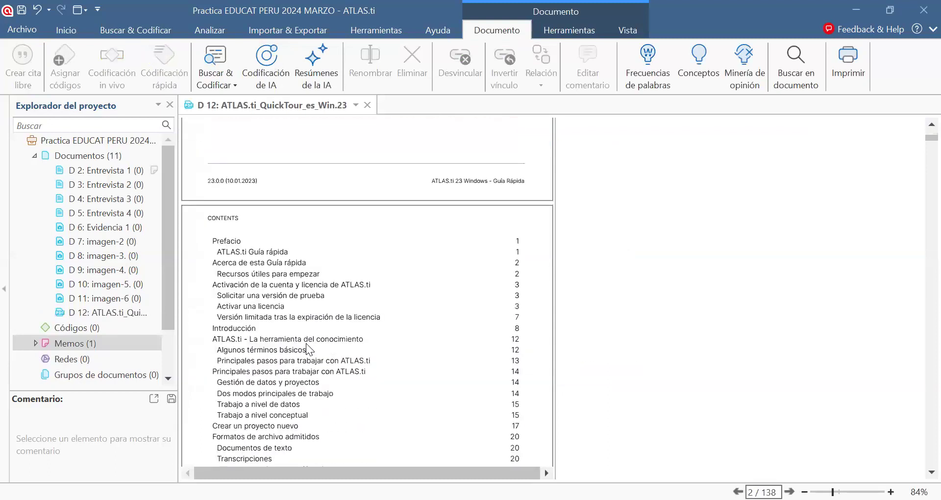
scroll(308, 350, "down", 20)
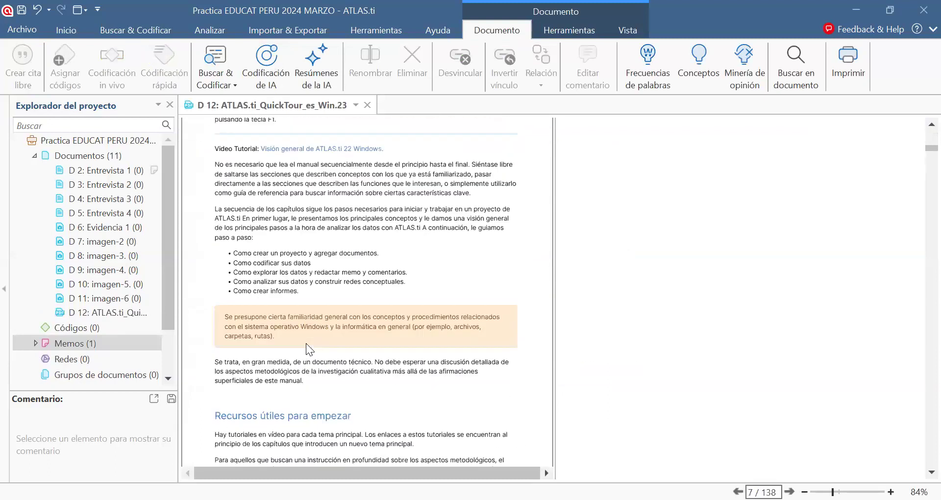
scroll(306, 350, "down", 20)
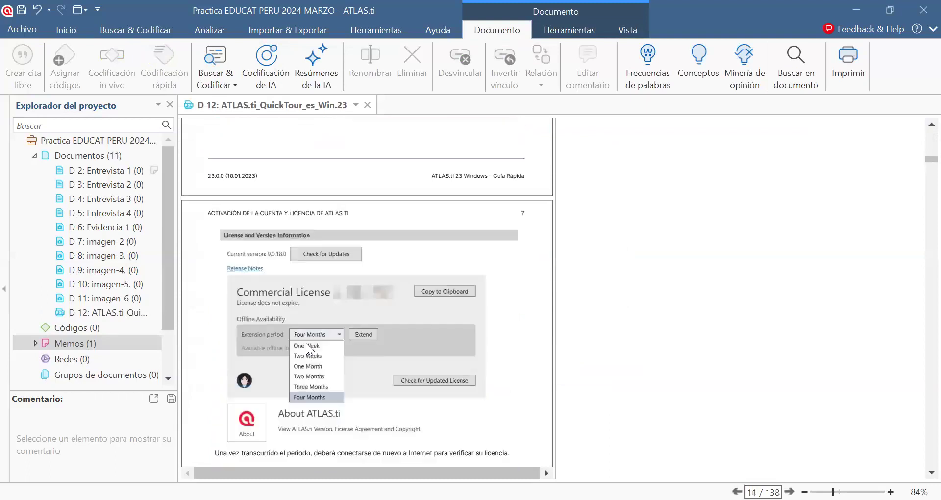
scroll(304, 363, "down", 15)
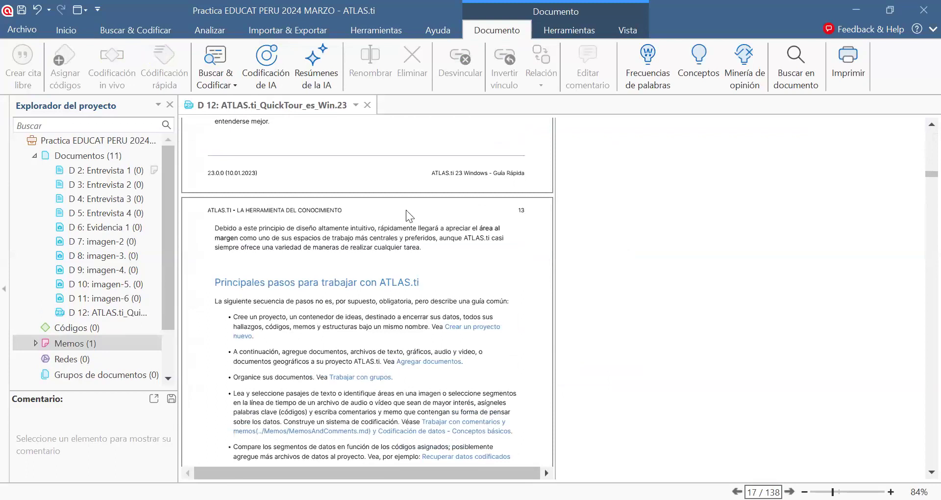
left_click(614, 28)
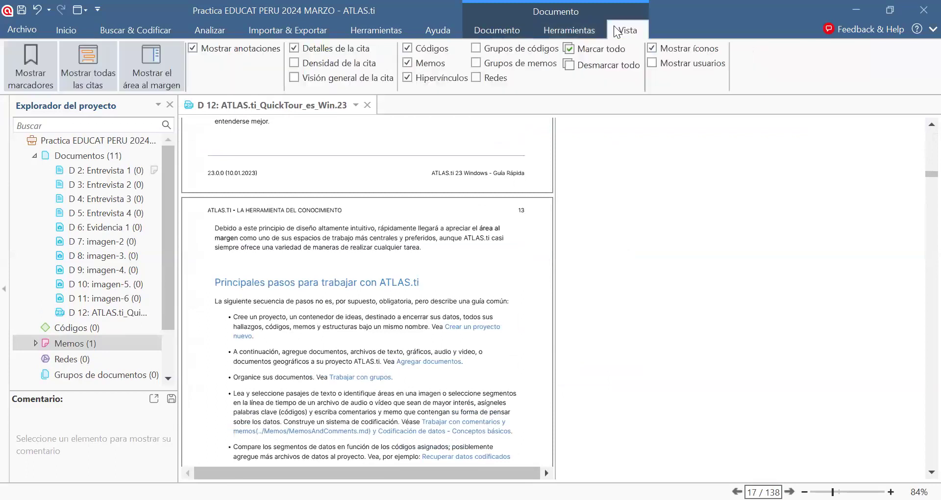
left_click(19, 72)
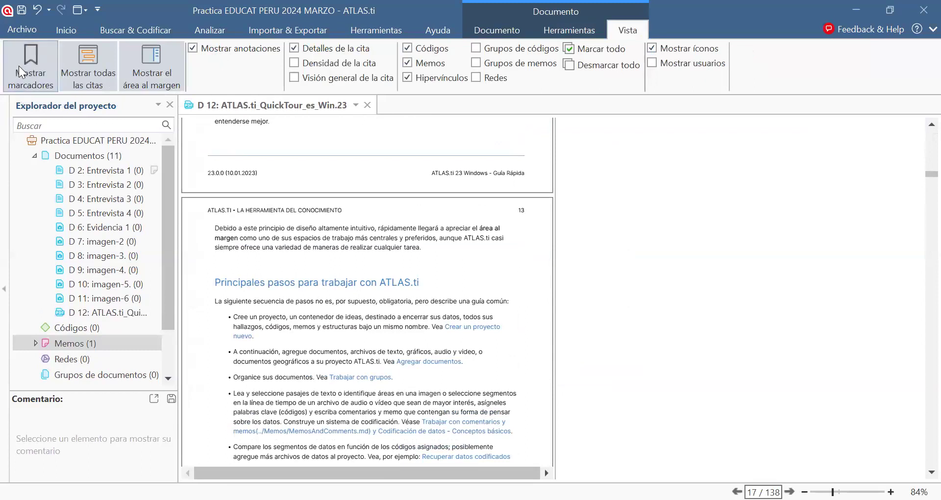
left_click(25, 68)
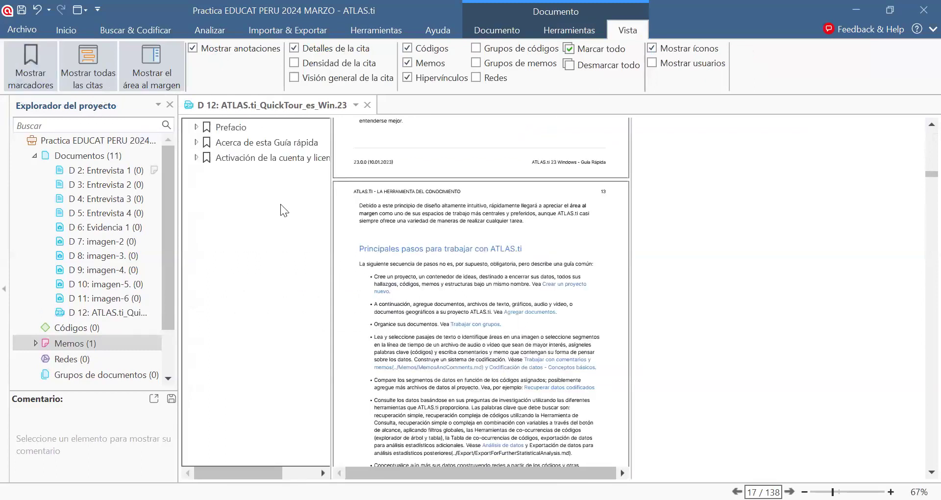
Expand the bookmarks Acerca de esta Guía rápida and Activación de la cuenta, and view the sections from Introducción to Aplicación de los códigos.
key("Down")
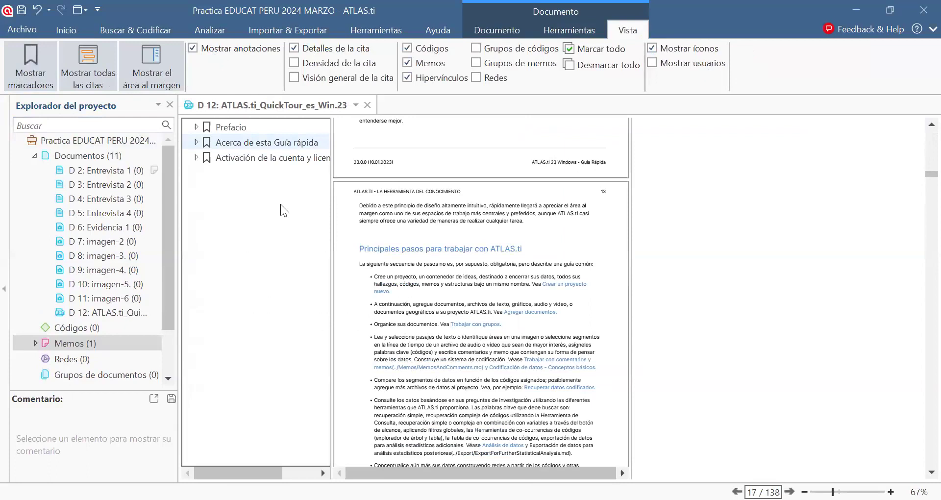
key("Right")
key("Down")
key("Right")
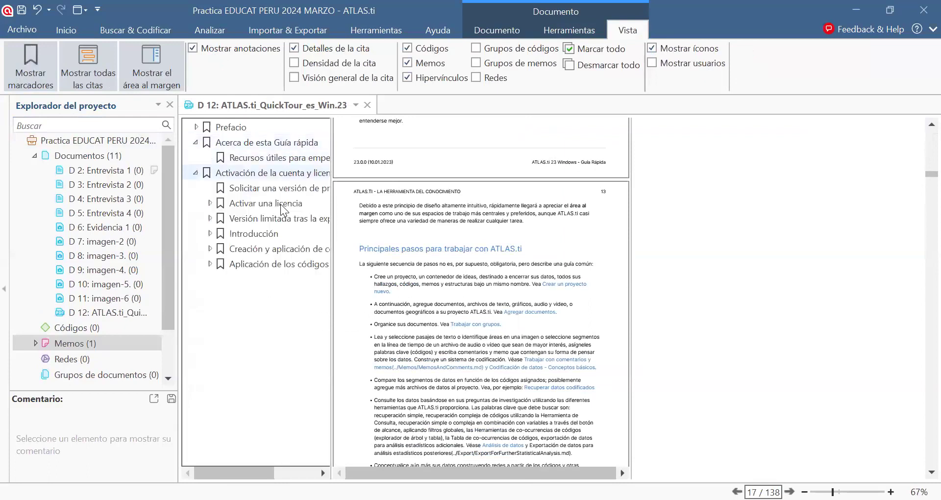
left_click(244, 236)
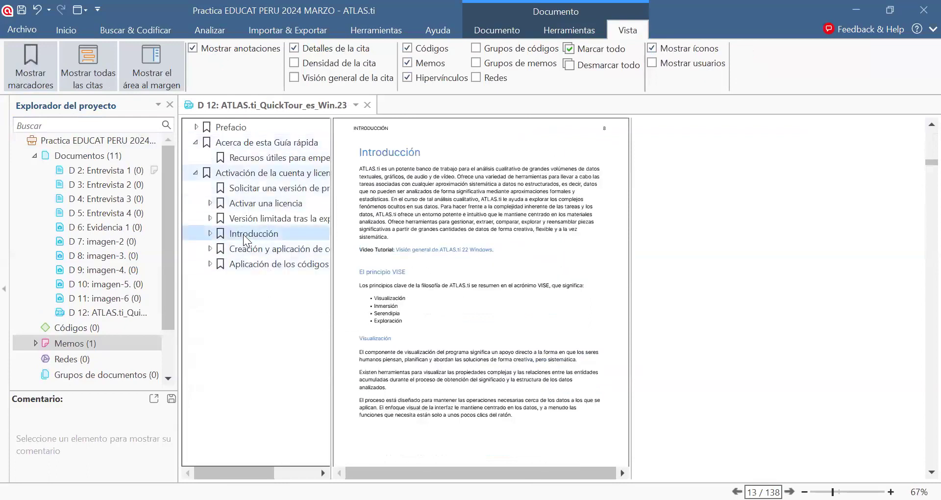
left_click(246, 248)
left_click(241, 265)
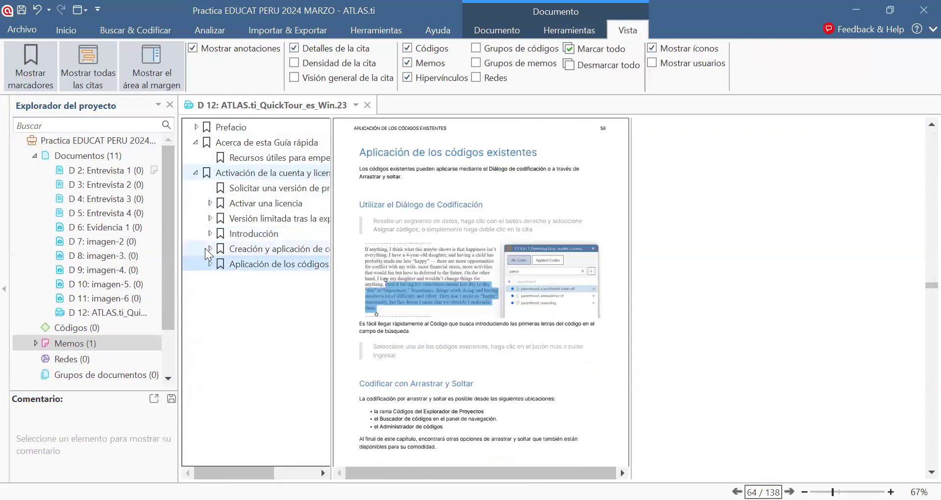
Return to the Activación de la cuenta y licencia section and collapse its bookmark.
key("Left")
key("Left")
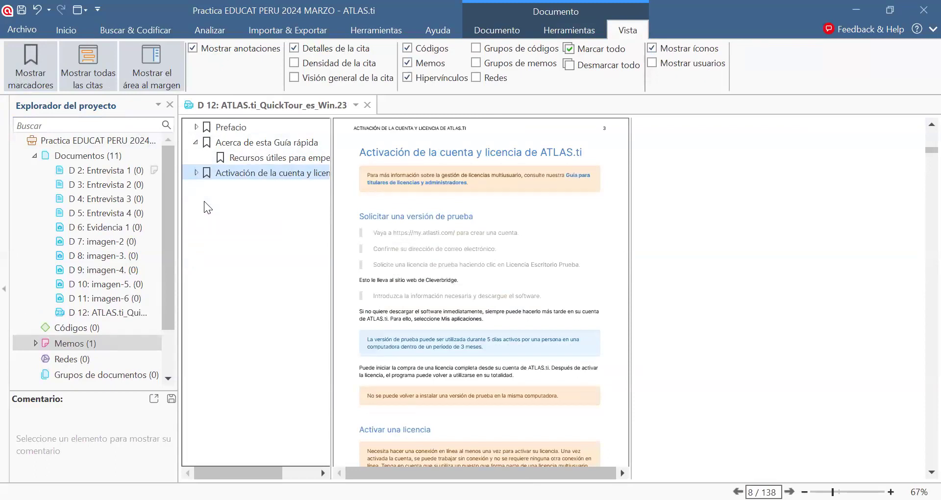
left_click(52, 31)
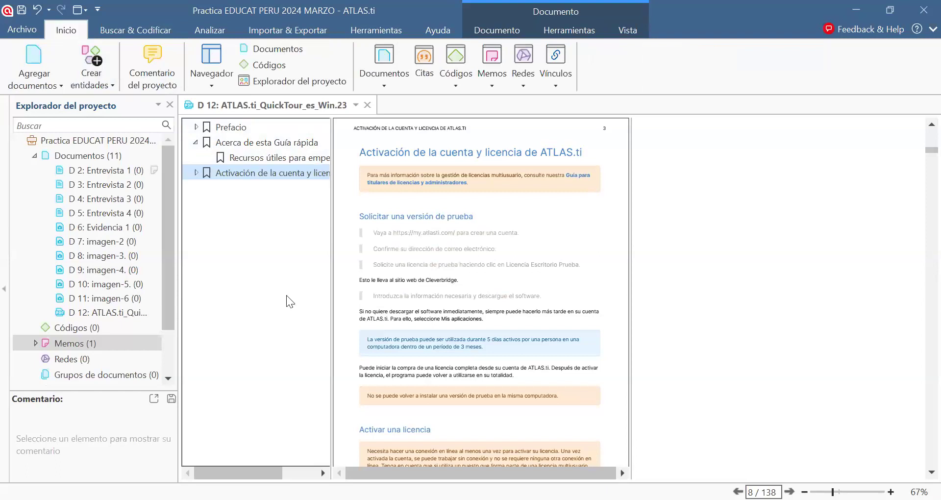
Hide the bookmark pane of the PDF guide and close the document.
left_click_drag(331, 288, 177, 294)
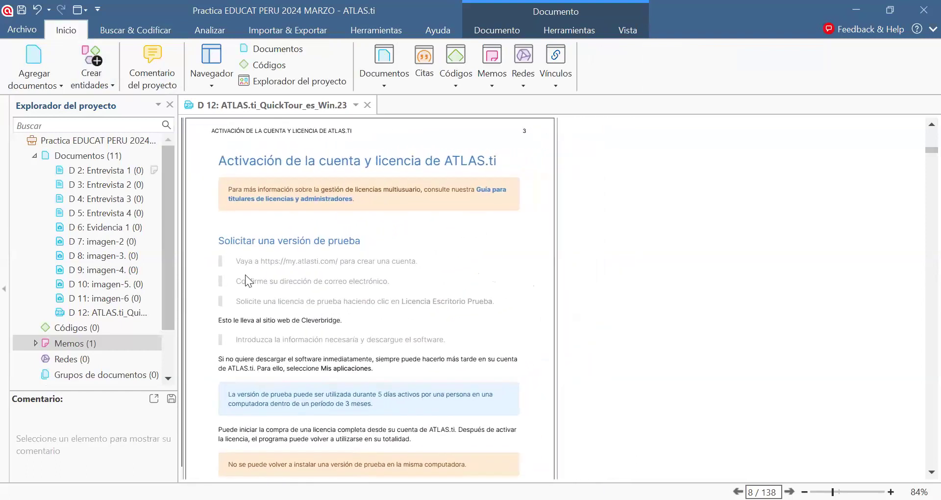
left_click(367, 105)
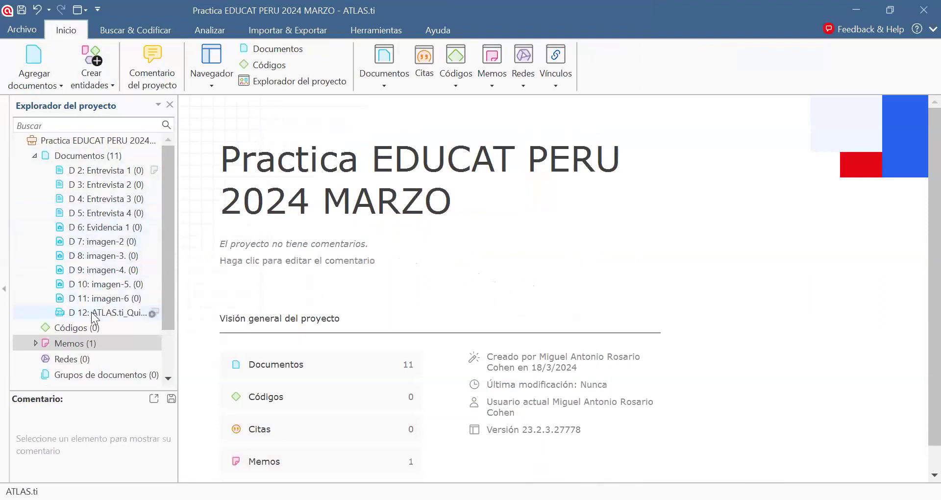
Add the video file "y2mate.com - Así afecta al cerebro del niño" from the practice folder to the project as a document.
left_click(57, 87)
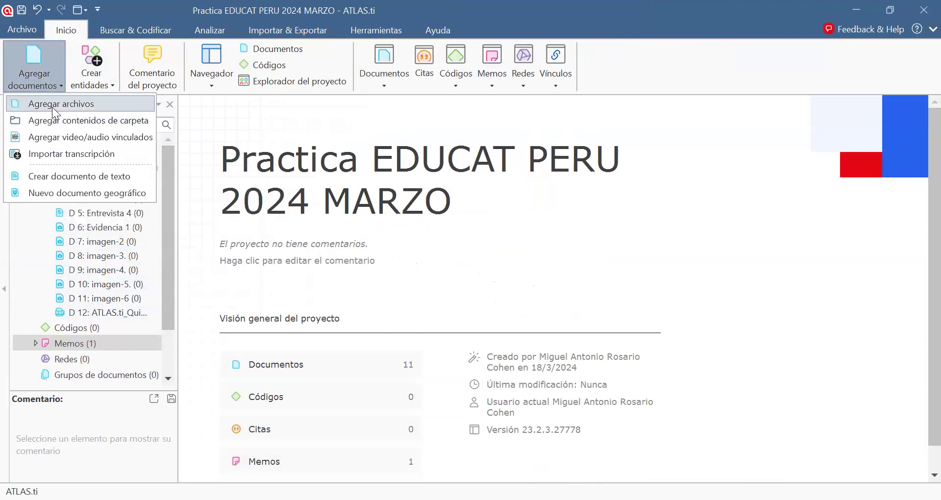
left_click(55, 104)
scroll(333, 257, "down", 3)
scroll(327, 253, "down", 5)
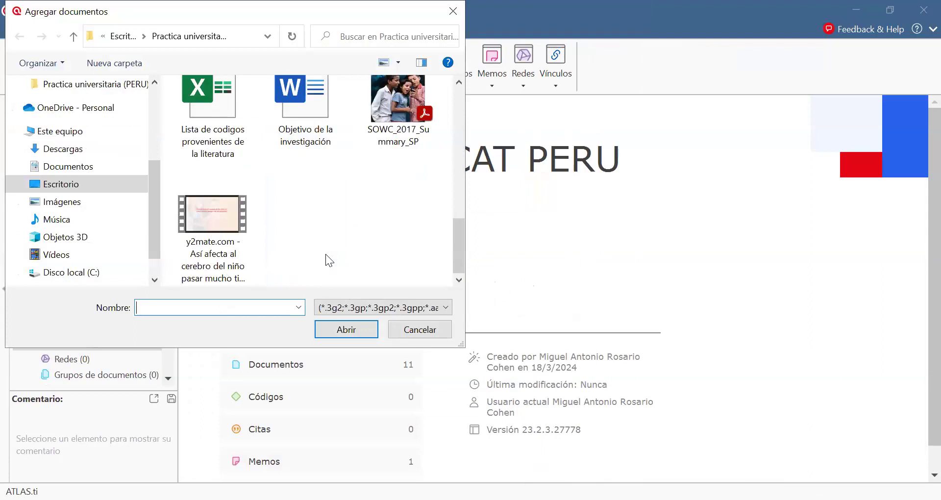
double_click(213, 227)
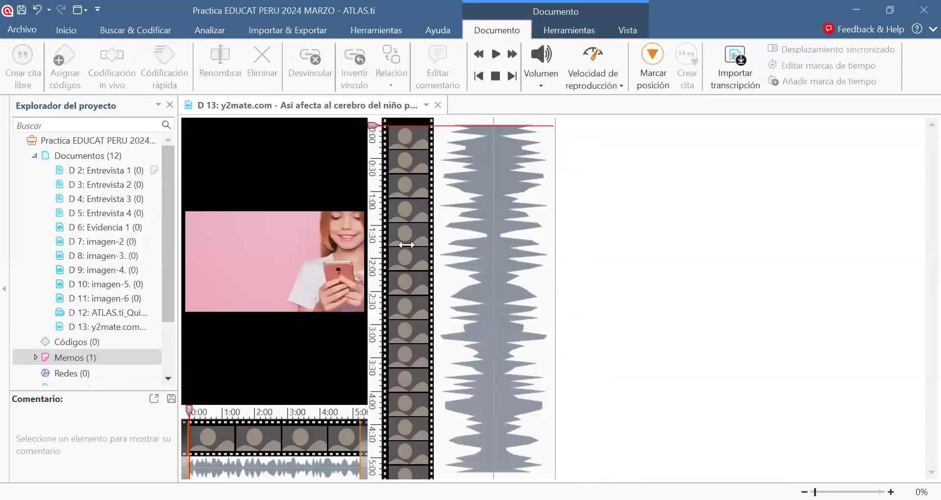
Preview the added video in an enlarged display at about 1:50 on its timeline, and close the document.
left_click_drag(552, 268, 678, 272)
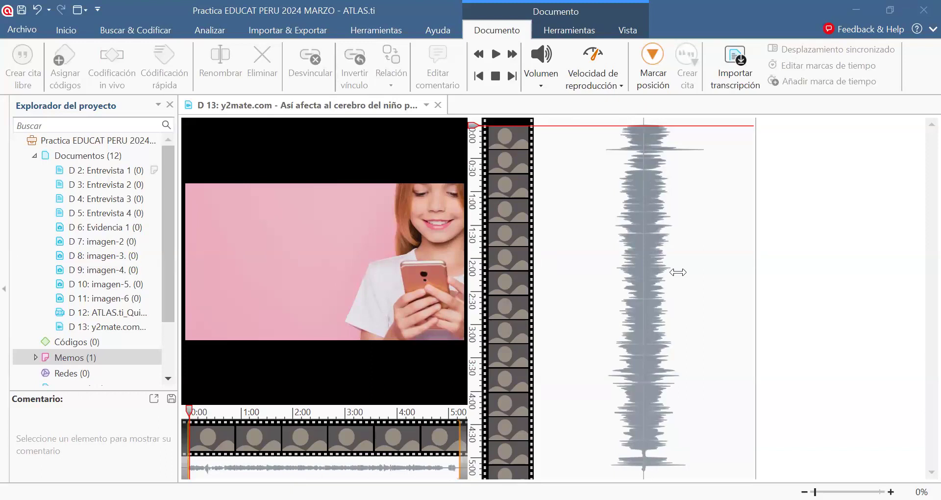
left_click(529, 252)
left_click_drag(756, 201, 897, 209)
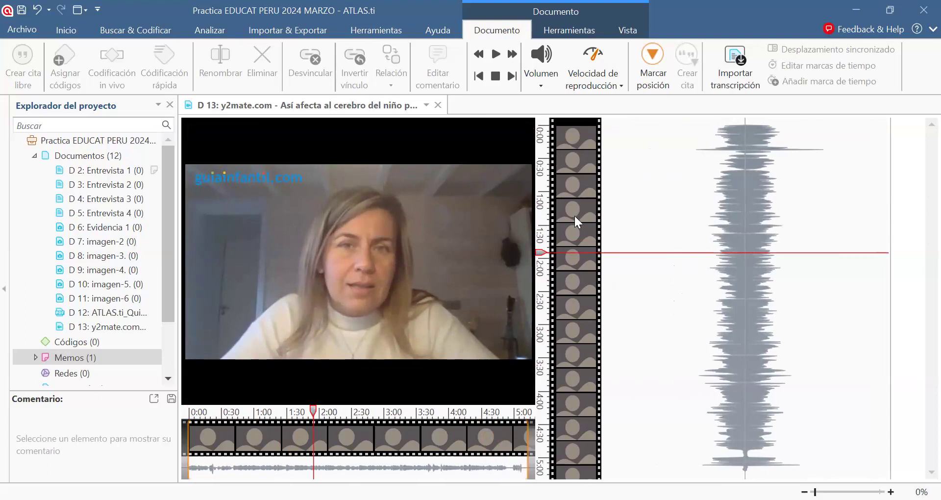
mouse_move(252, 204)
left_click(439, 104)
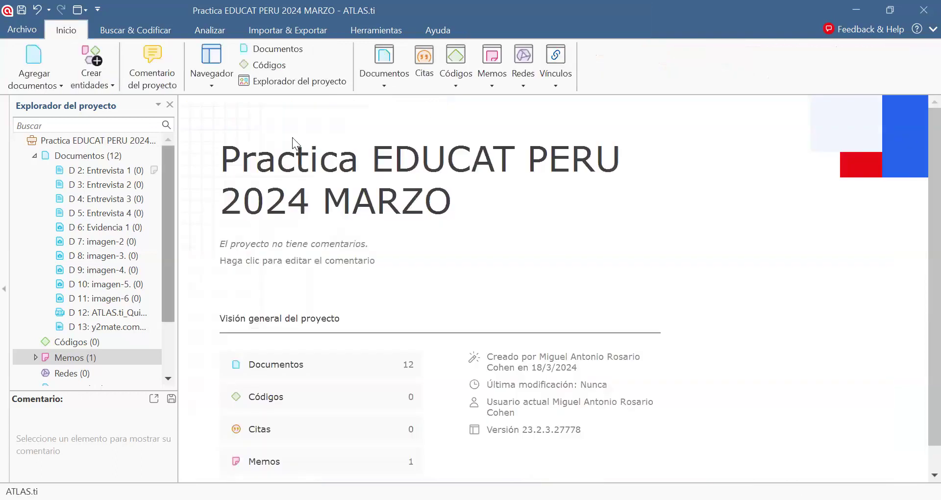
left_click(48, 87)
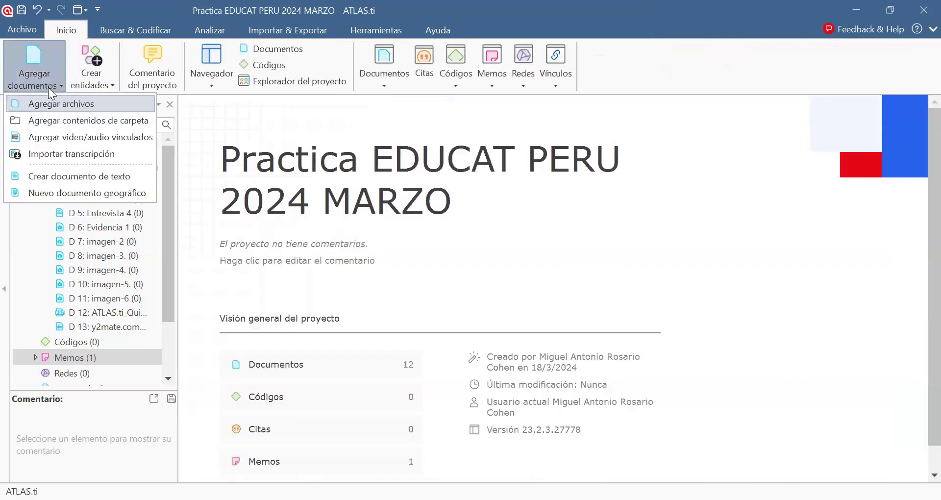
left_click(65, 126)
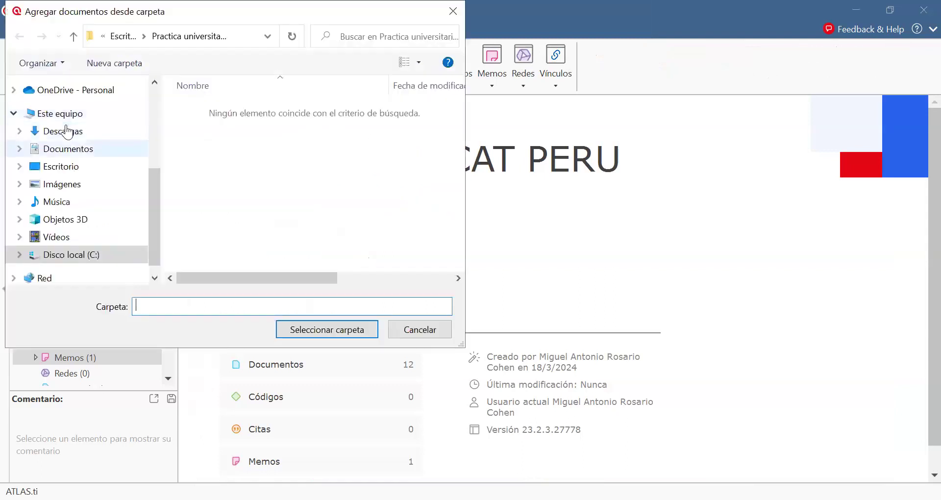
left_click(55, 172)
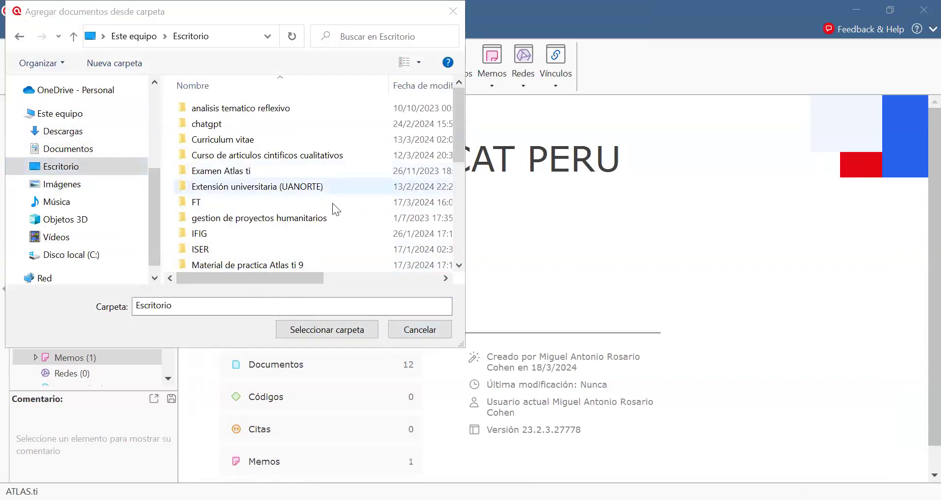
left_click(401, 331)
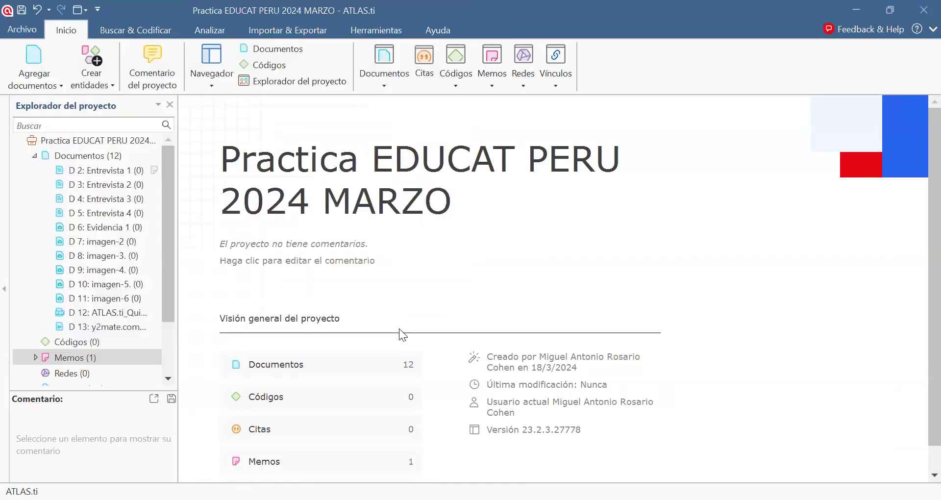
Add the video HOSTIGAMIENTO SEXUAL AESA 2021 (1) from the Descargas folder as a linked multimedia document.
left_click(20, 81)
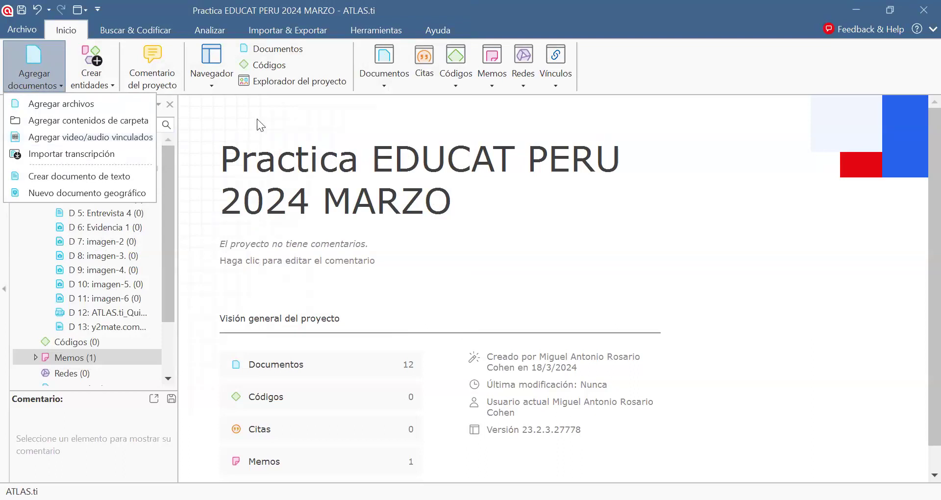
left_click(55, 82)
left_click(49, 82)
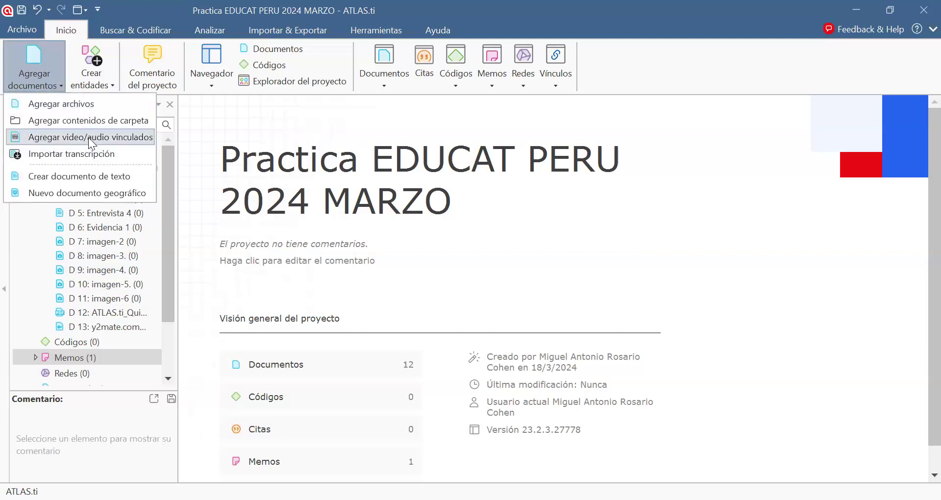
left_click(88, 137)
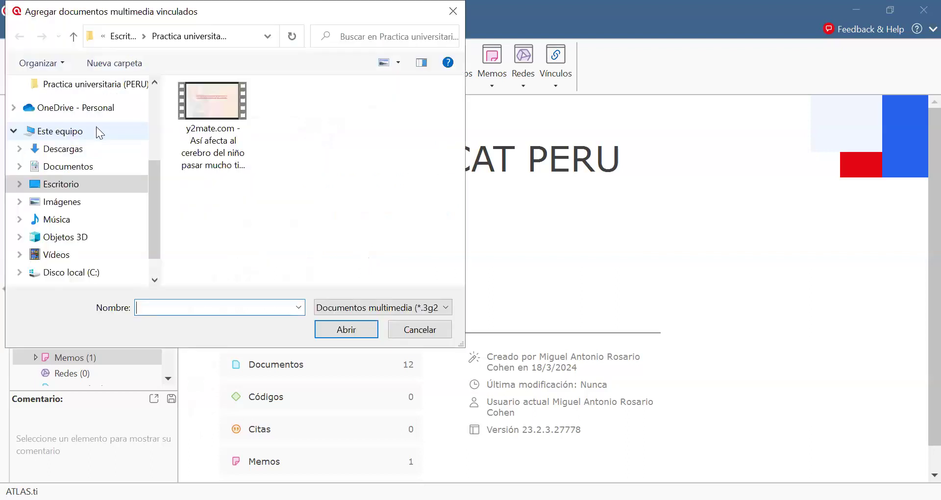
left_click(92, 142)
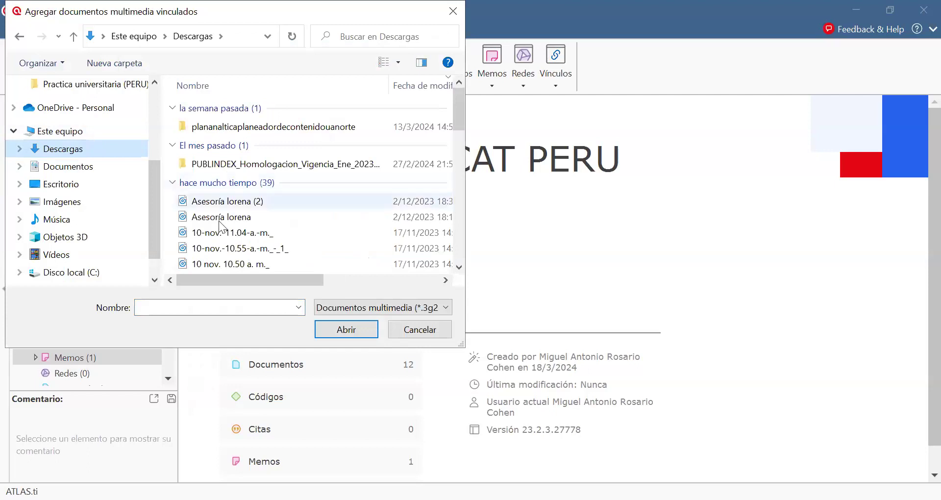
left_click_drag(237, 279, 360, 280)
left_click(459, 267)
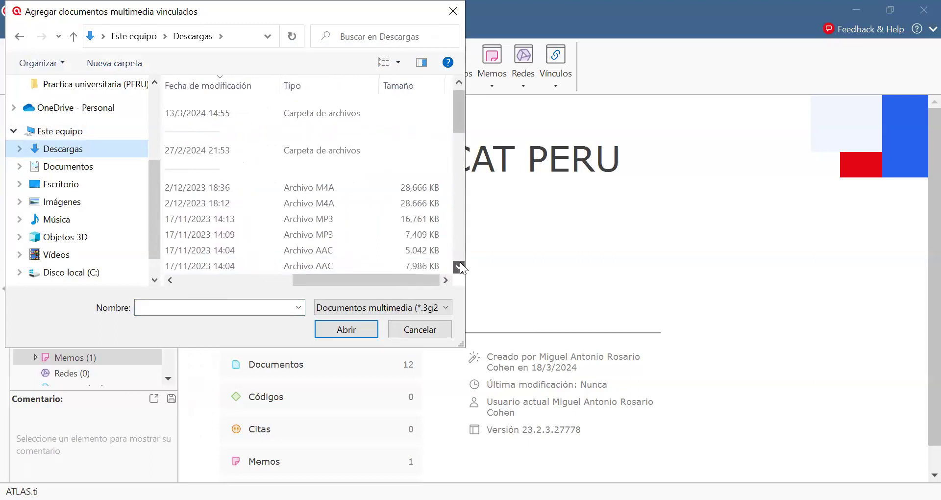
left_click_drag(419, 280, 300, 278)
scroll(319, 242, "down", 2)
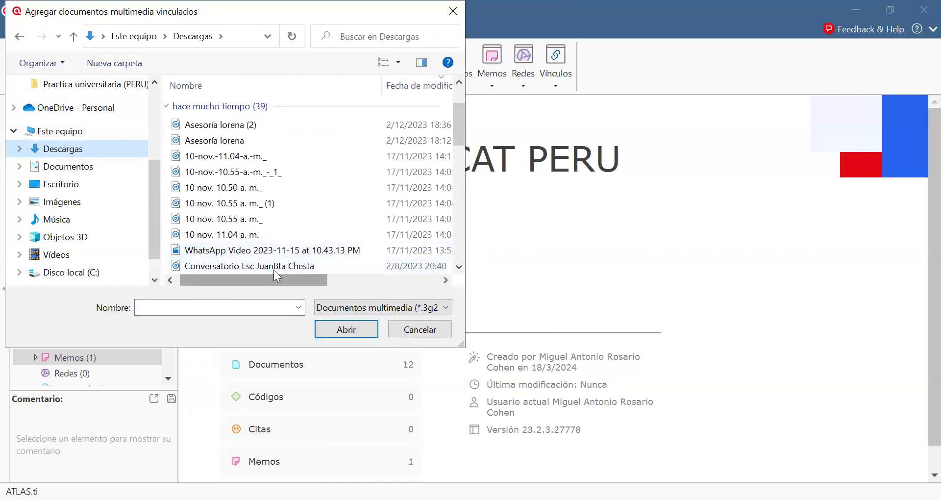
scroll(278, 260, "down", 3)
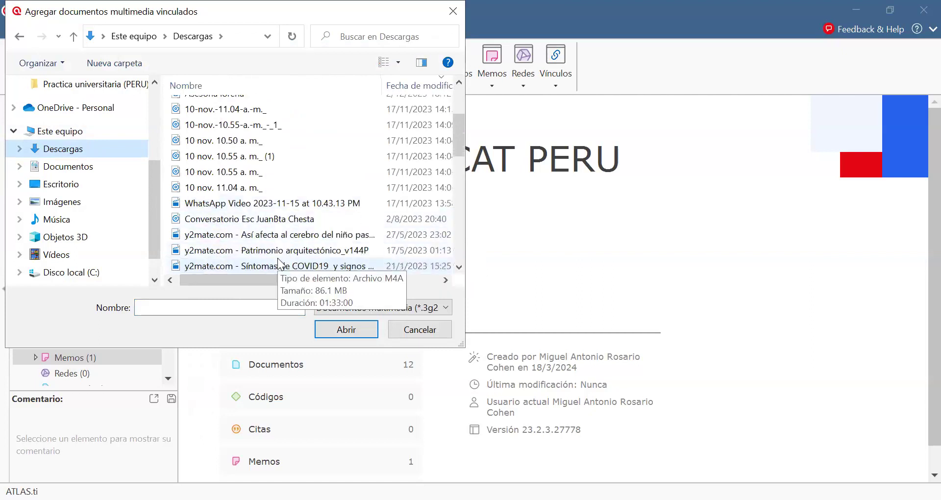
scroll(265, 264, "down", 3)
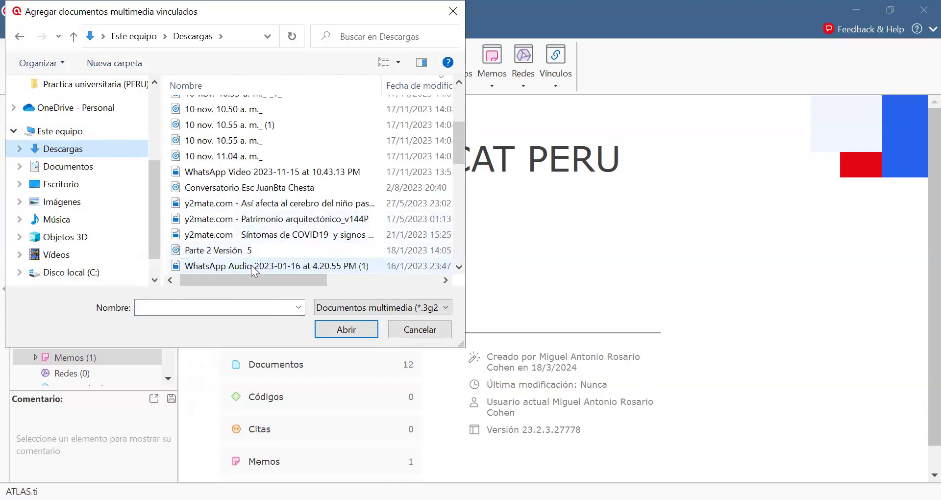
scroll(253, 269, "down", 3)
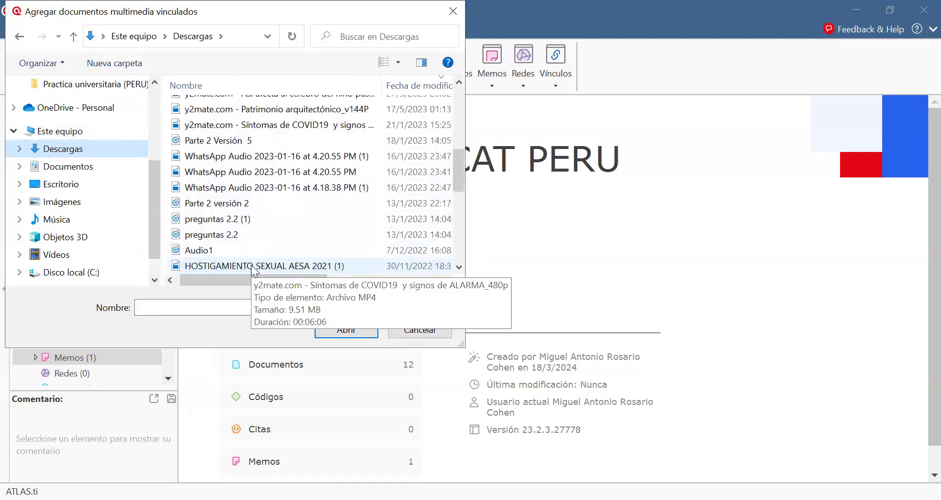
mouse_move(238, 280)
left_mouse_down()
mouse_move(362, 290)
mouse_move(229, 287)
left_mouse_up()
left_click(260, 251)
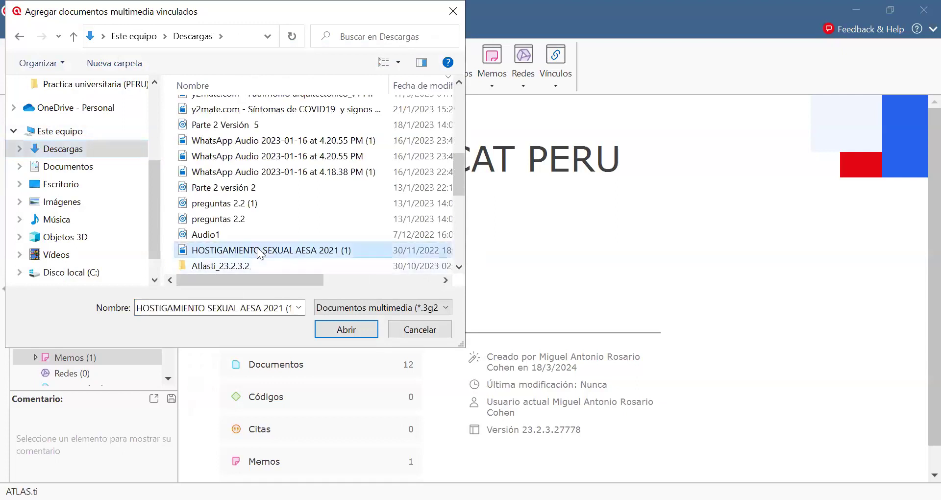
left_click(343, 333)
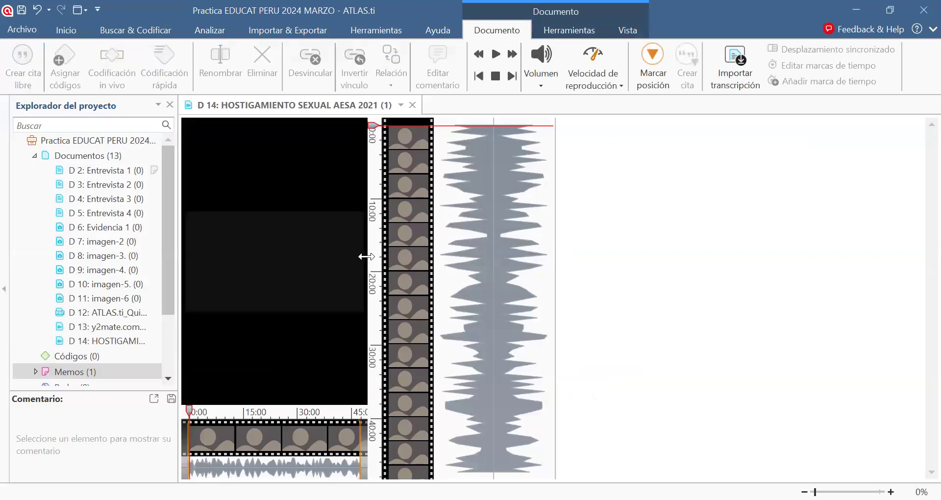
Enlarge the linked video's display and review the Documentos branch in the project explorer by collapsing and expanding it.
left_click_drag(488, 279, 805, 319)
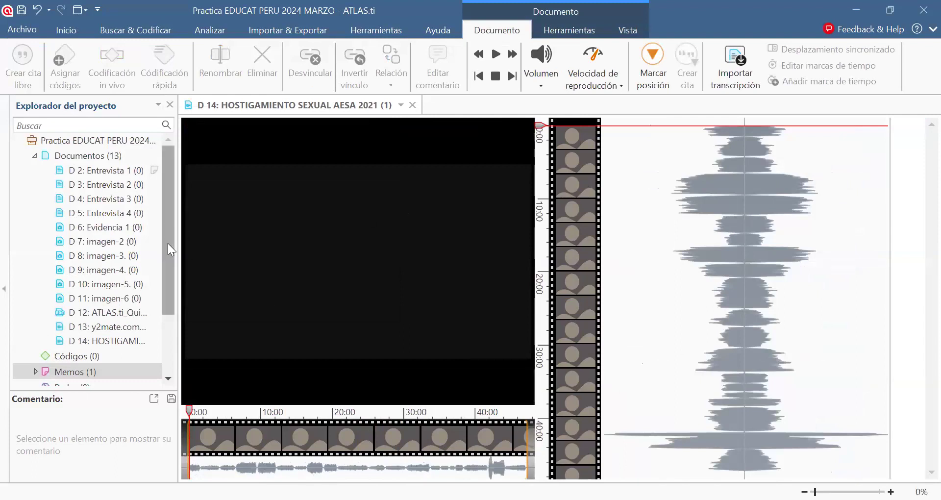
scroll(151, 296, "down", 2)
scroll(169, 256, "up", 2)
left_click(35, 156)
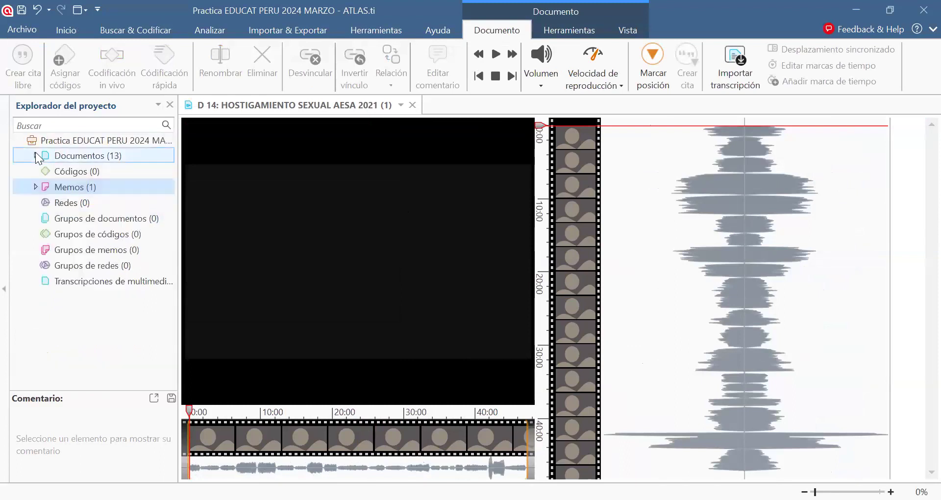
left_click(34, 155)
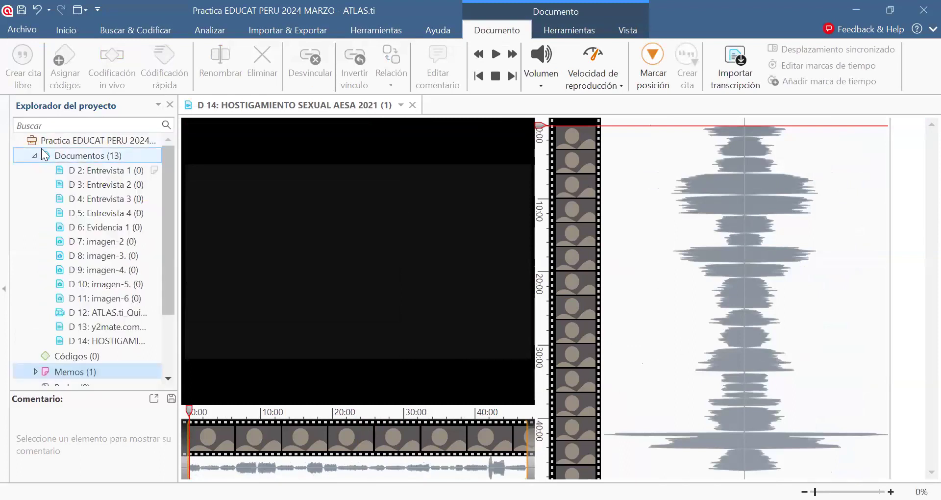
left_click(33, 155)
left_click(33, 155)
left_click(34, 155)
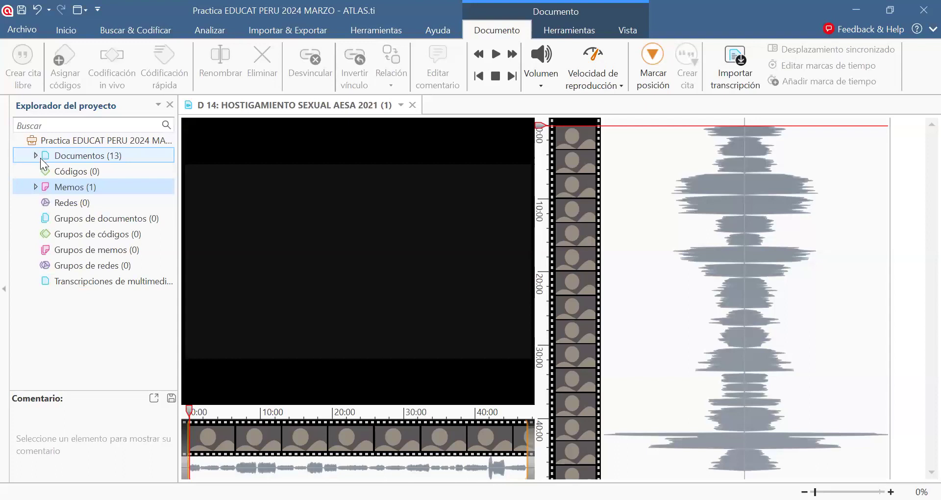
left_click(34, 155)
scroll(141, 332, "down", 1)
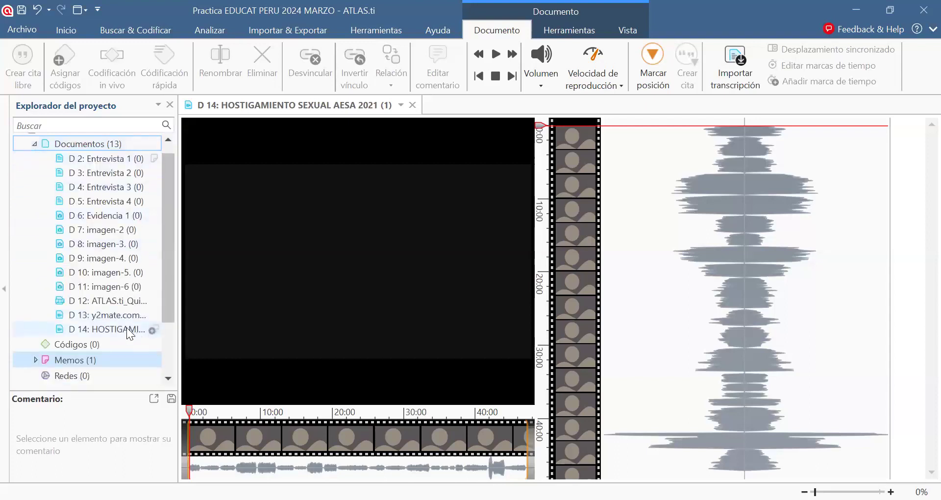
Narrow the project explorer and close the linked video document.
mouse_move(183, 287)
left_click_drag(179, 283, 137, 275)
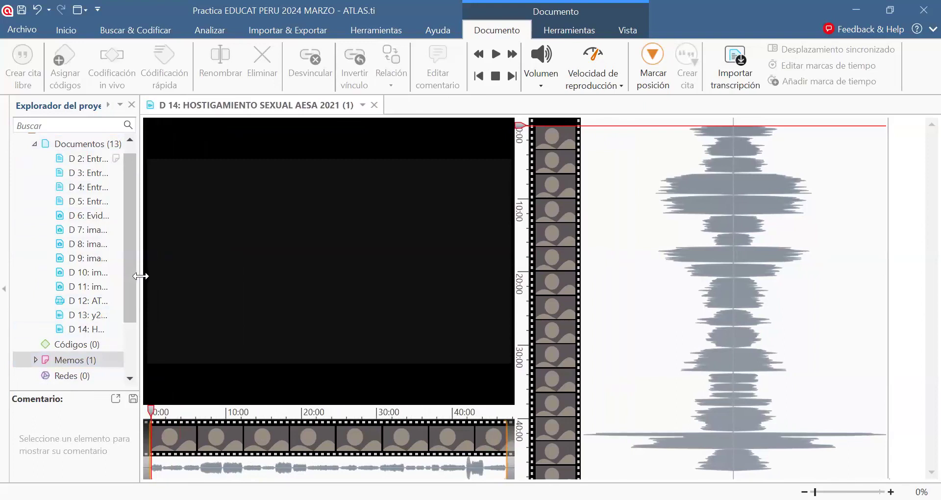
left_click(374, 105)
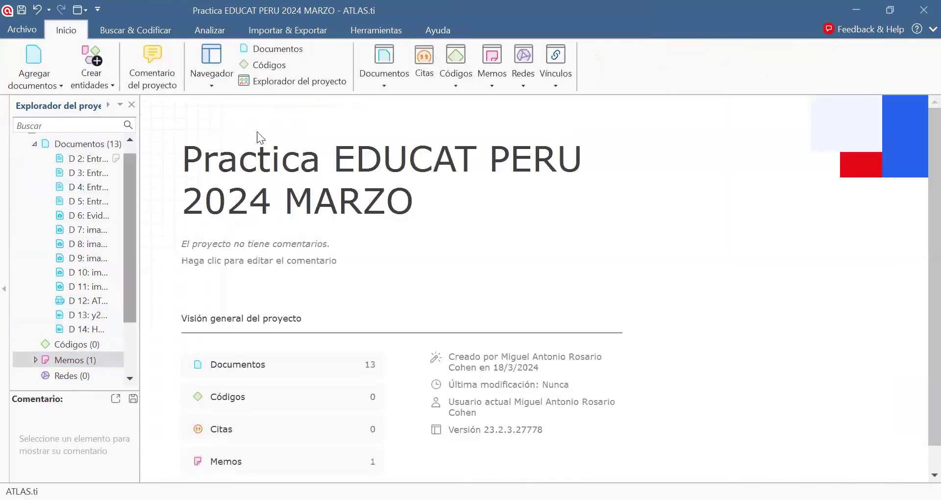
Add a new geographic document to the project.
left_click(20, 85)
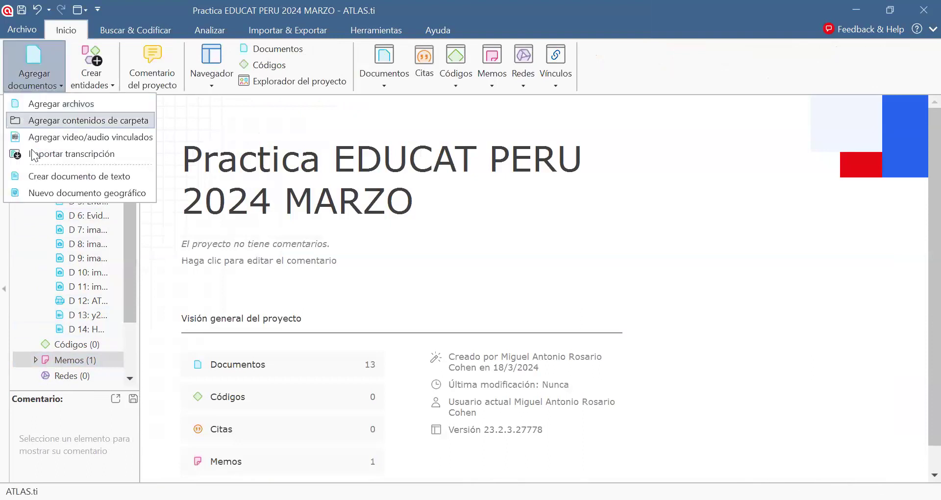
left_click(528, 105)
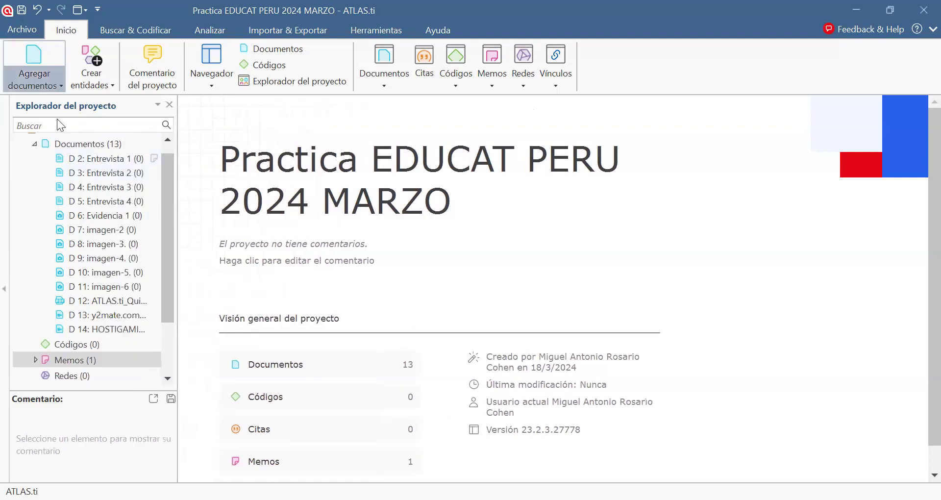
left_click(34, 84)
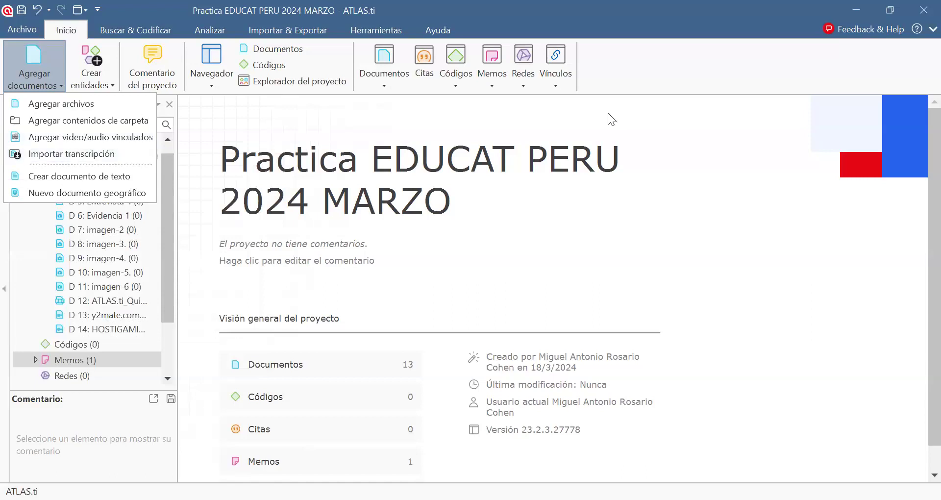
left_click(36, 86)
left_click(37, 86)
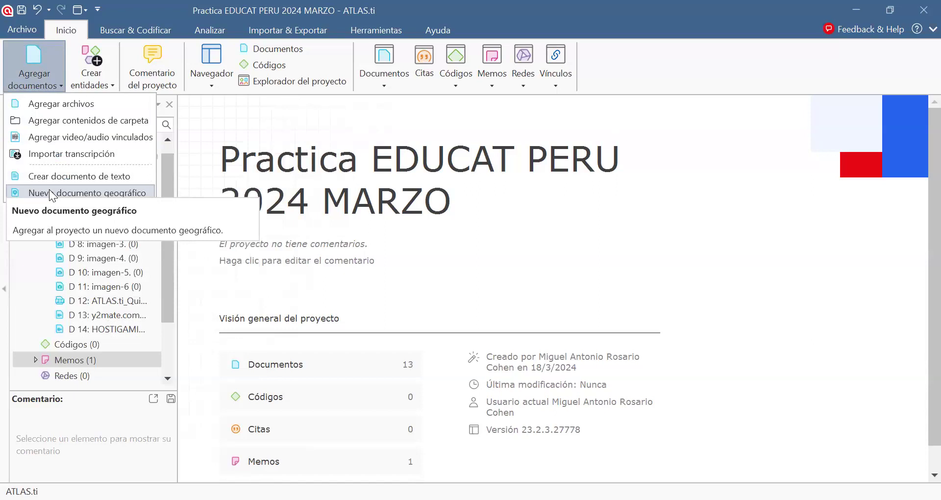
left_click(49, 192)
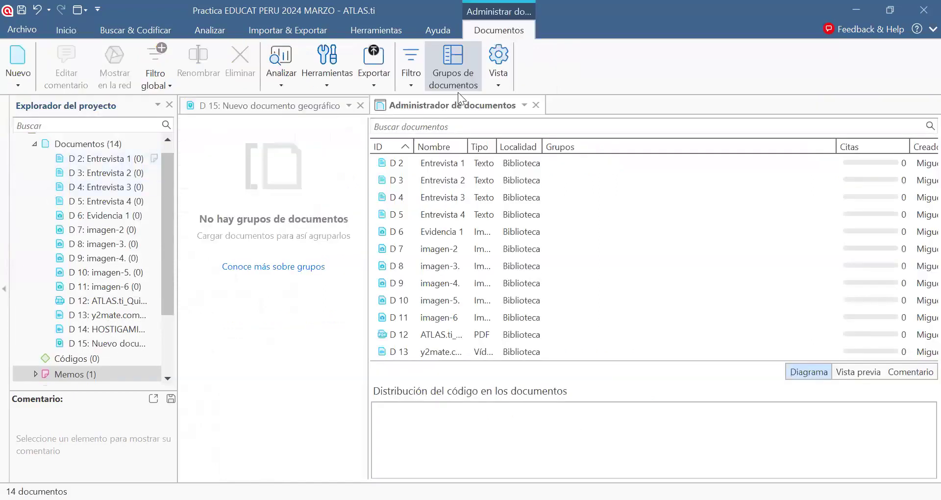
Close the document manager and the project explorer, and widen the geographic document's map display.
left_click(536, 104)
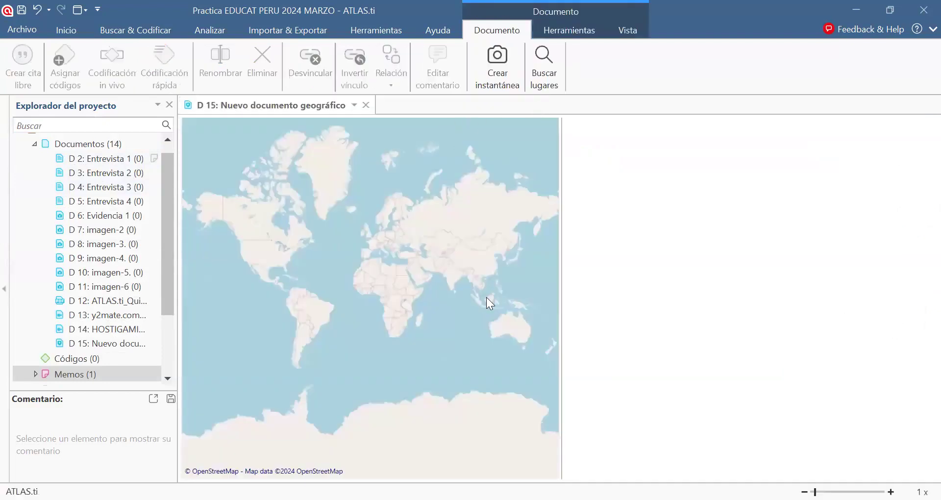
left_click(169, 105)
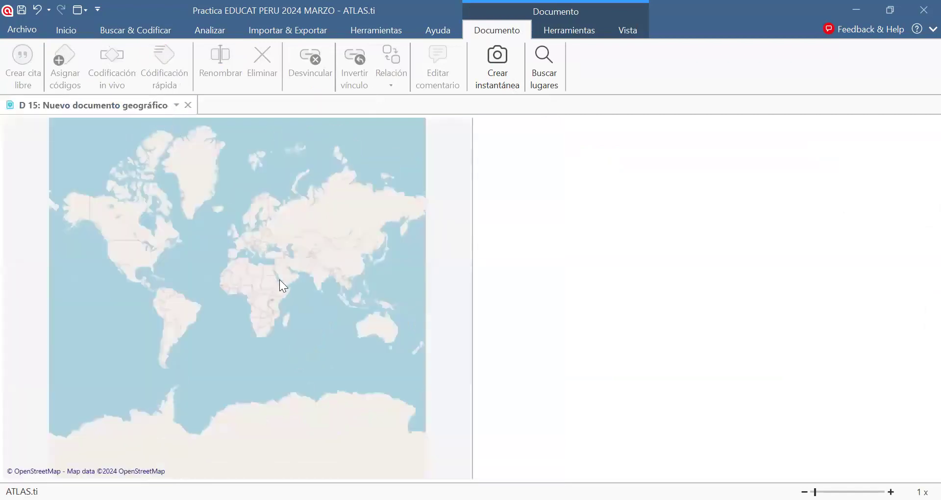
left_click_drag(474, 261, 641, 287)
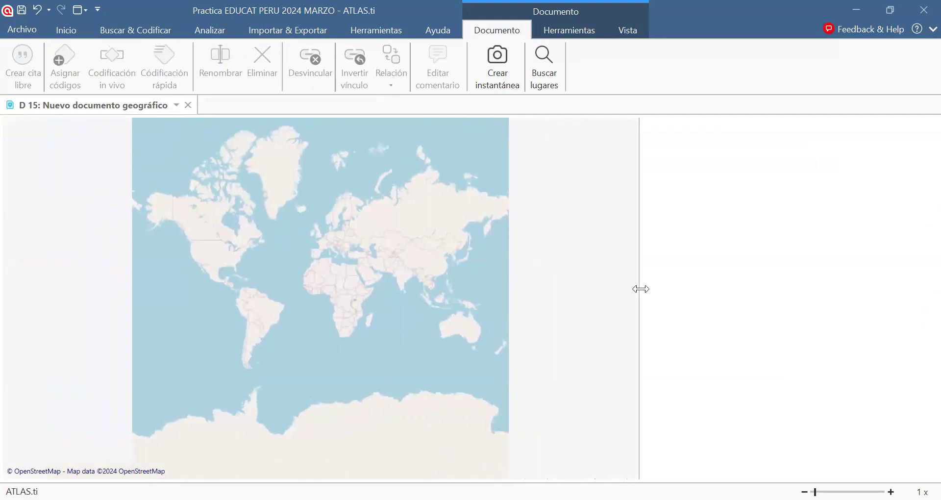
Search for the place Antofagasta and show the result Antofagasta, Provincia de Antofagasta, Antofagasta Region, Chile on the map.
left_click(538, 76)
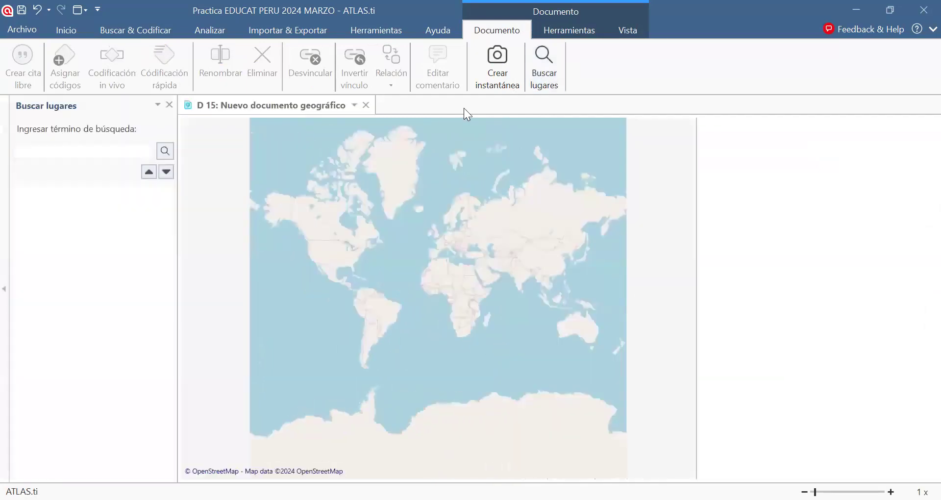
left_click(28, 151)
type("Antof")
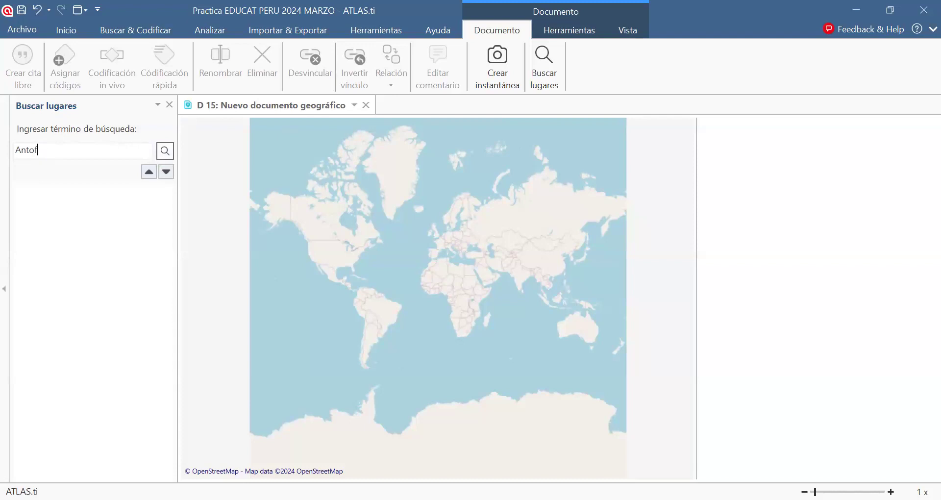
type("agasta")
left_click(168, 149)
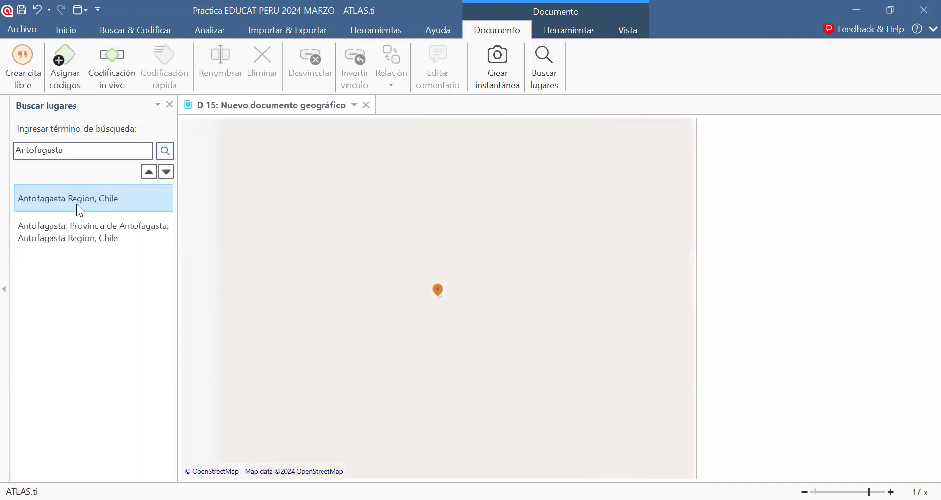
left_click(63, 229)
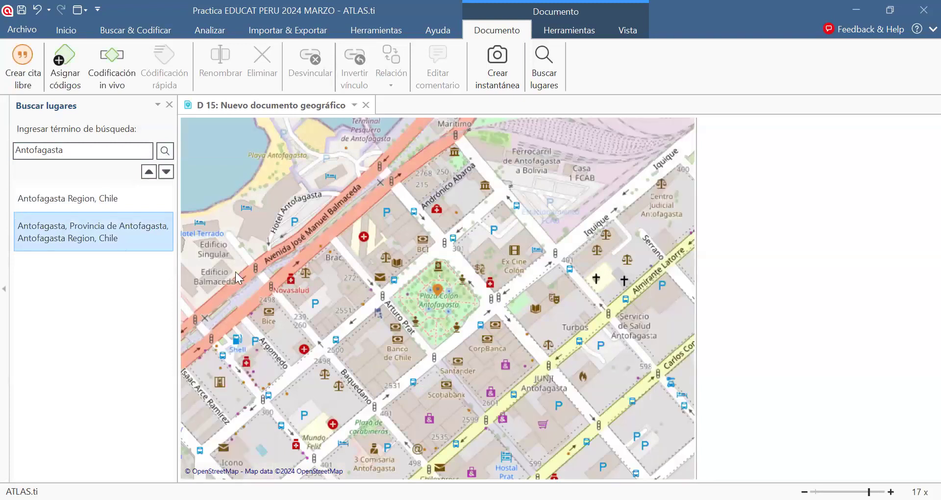
Examine the Antofagasta map at several zoom levels, from the coast and Plaza Colón to the streets around the Cementerio General.
left_click_drag(288, 252, 354, 379)
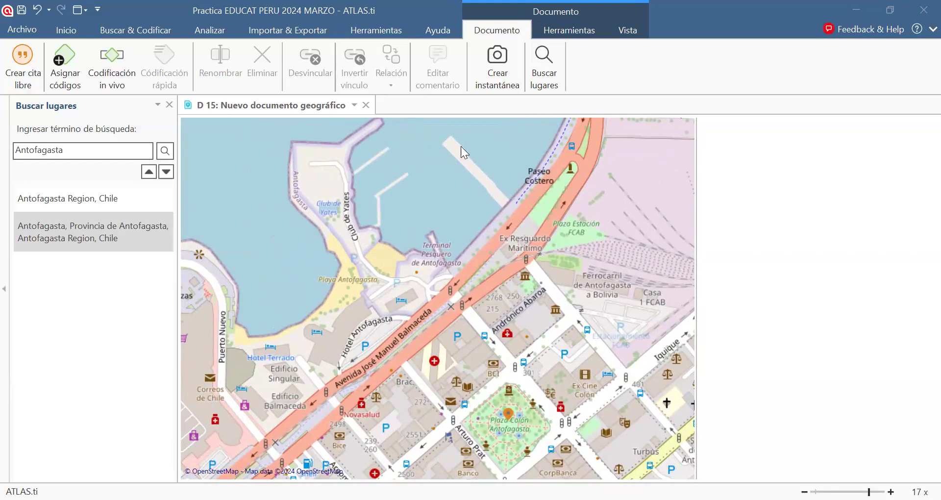
scroll(456, 347, "down", 1)
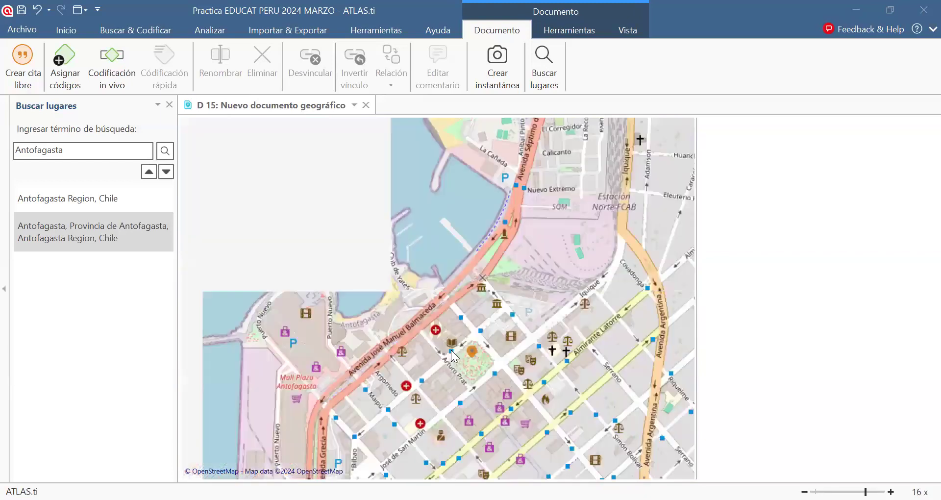
scroll(452, 351, "down", 1)
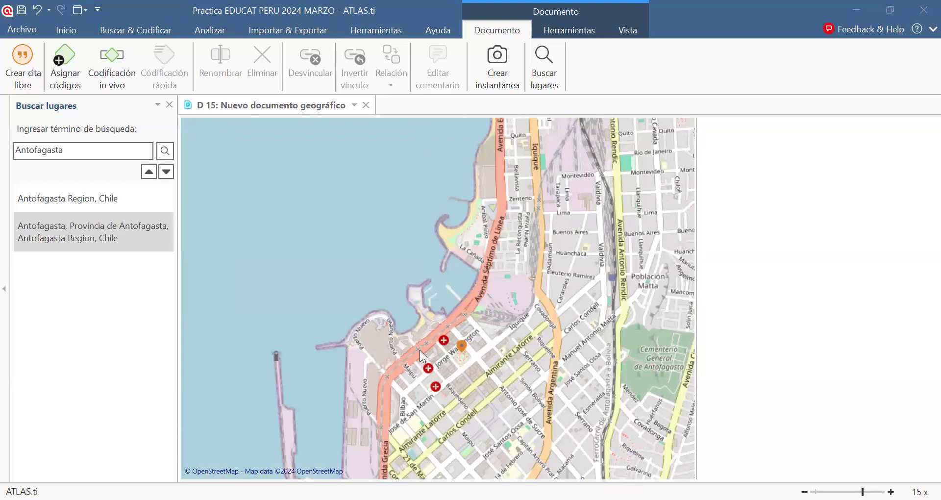
left_click_drag(538, 296, 474, 277)
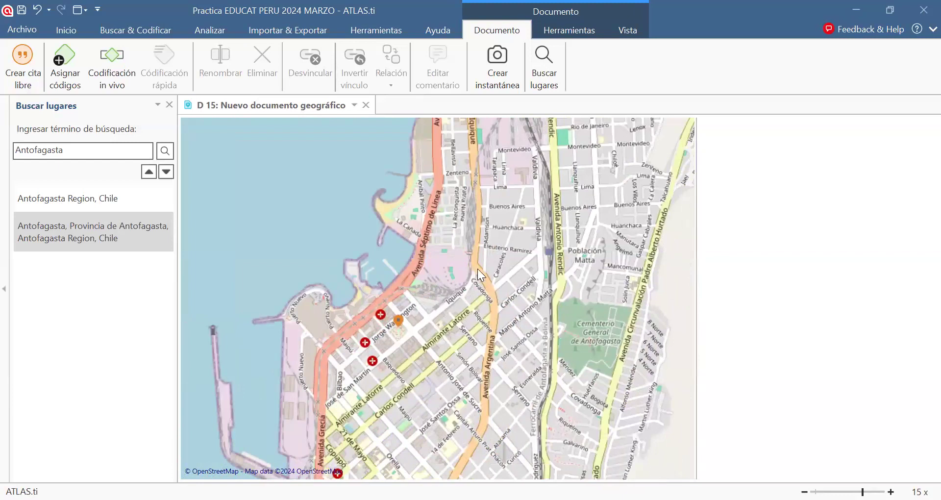
mouse_move(451, 259)
left_mouse_down()
mouse_move(478, 314)
mouse_move(441, 240)
mouse_move(466, 256)
mouse_move(464, 270)
left_mouse_up()
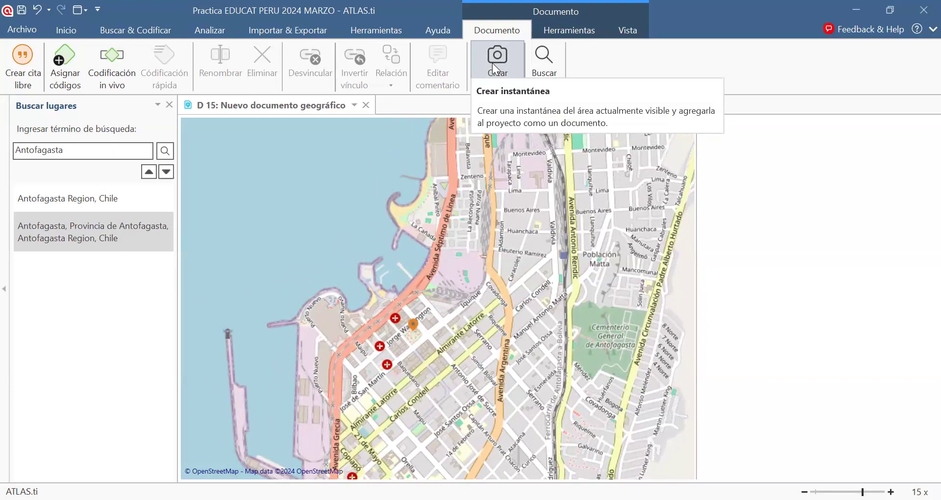
scroll(387, 263, "down", 1)
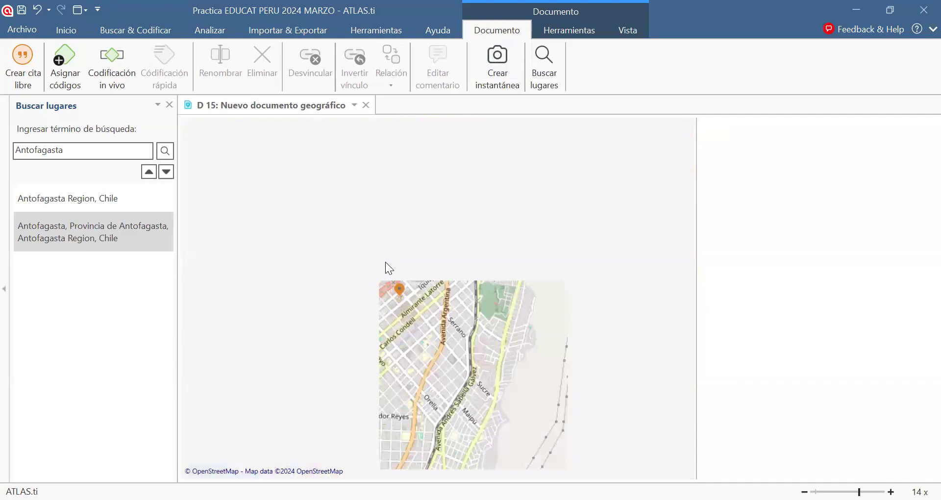
scroll(386, 265, "down", 1)
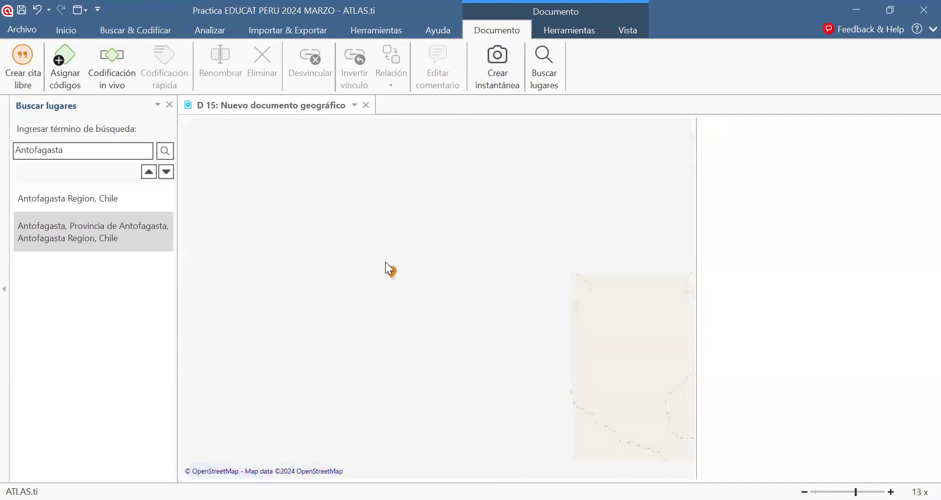
scroll(385, 267, "up", 3)
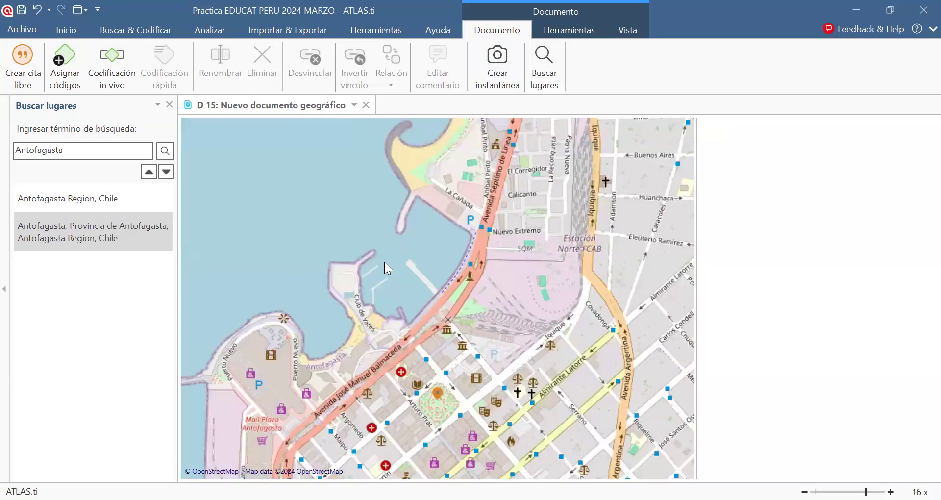
scroll(385, 262, "up", 1)
scroll(385, 262, "up", 1)
scroll(386, 261, "down", 2)
scroll(567, 376, "up", 1)
left_click_drag(584, 365, 455, 237)
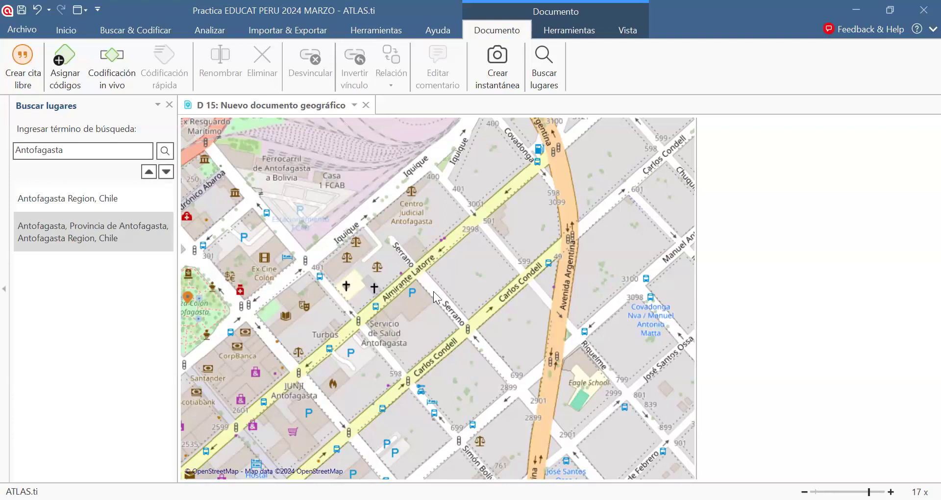
left_click_drag(504, 334, 165, 397)
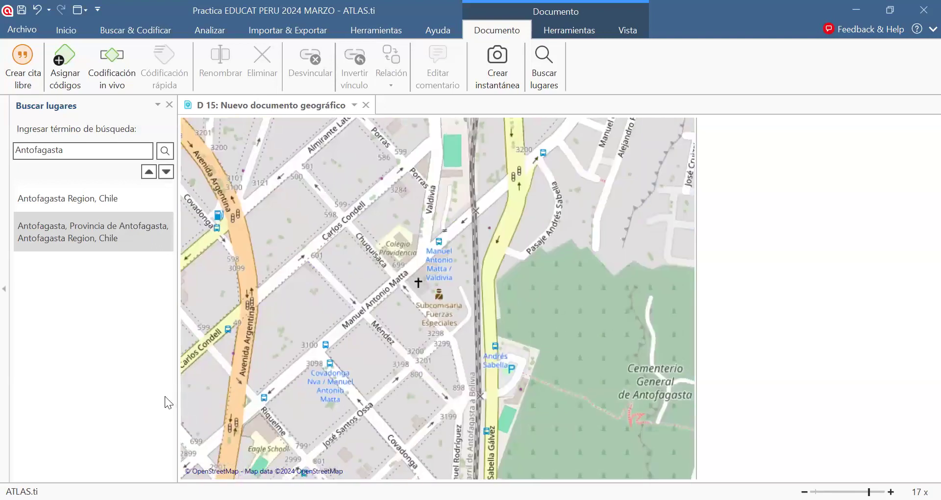
left_click_drag(525, 288, 611, 136)
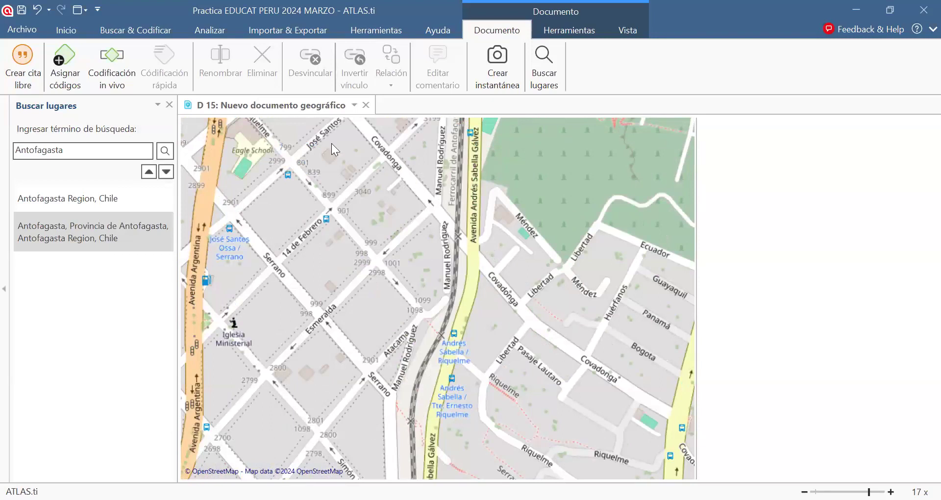
Close the place search and the geographic document.
left_click(66, 30)
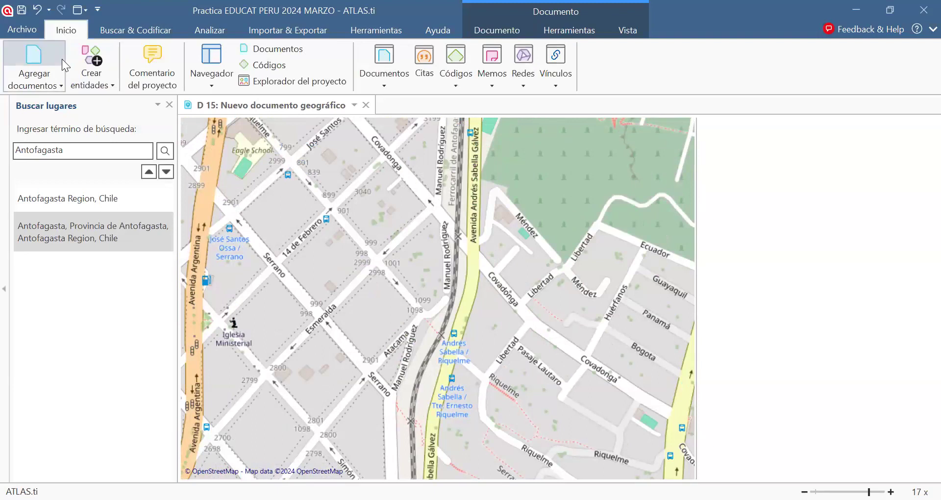
left_click(169, 105)
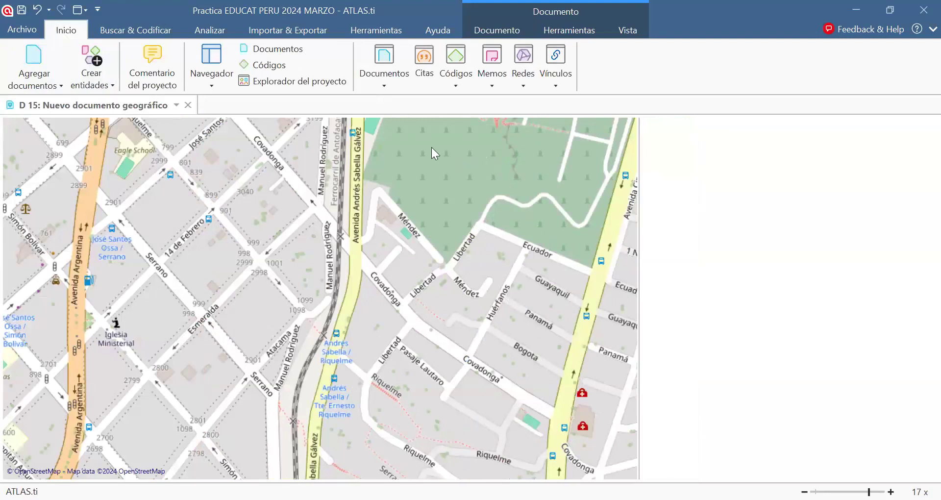
left_click(187, 105)
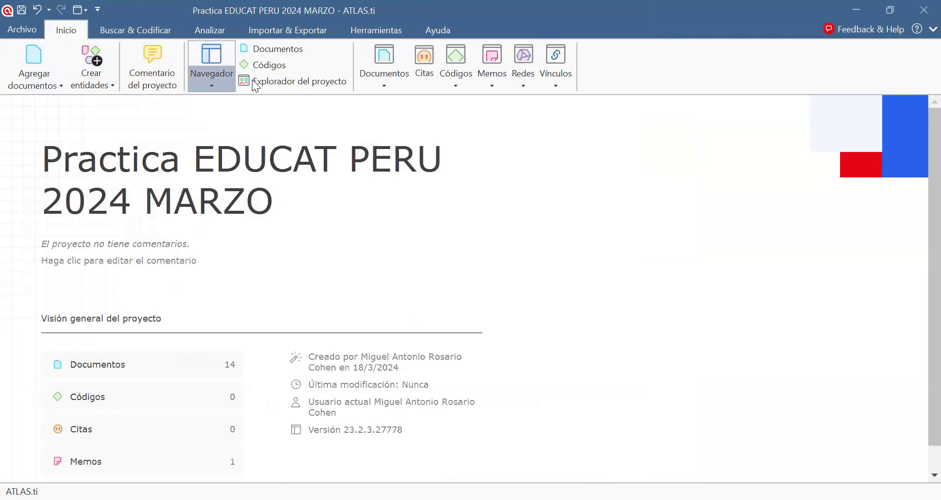
Show the project explorer, expand its Documentos branch and reopen the geographic document D 15.
left_click(268, 80)
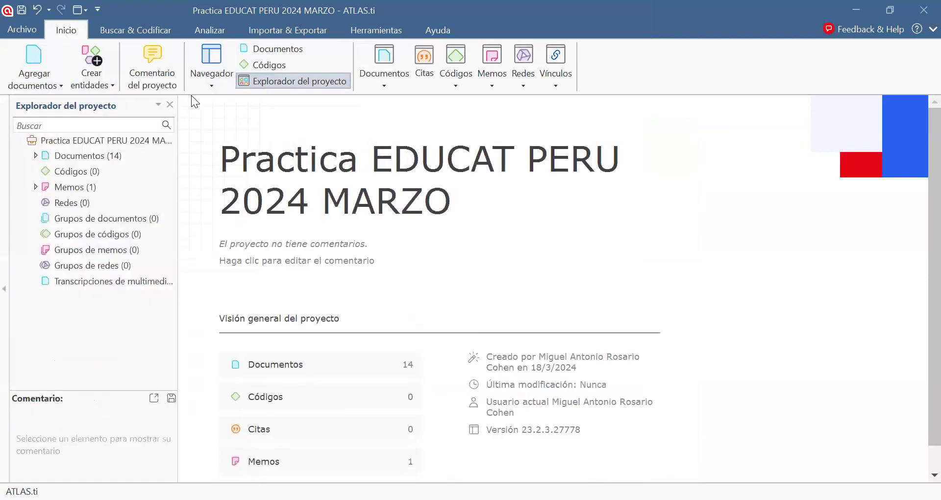
left_click(34, 156)
scroll(43, 251, "down", 2)
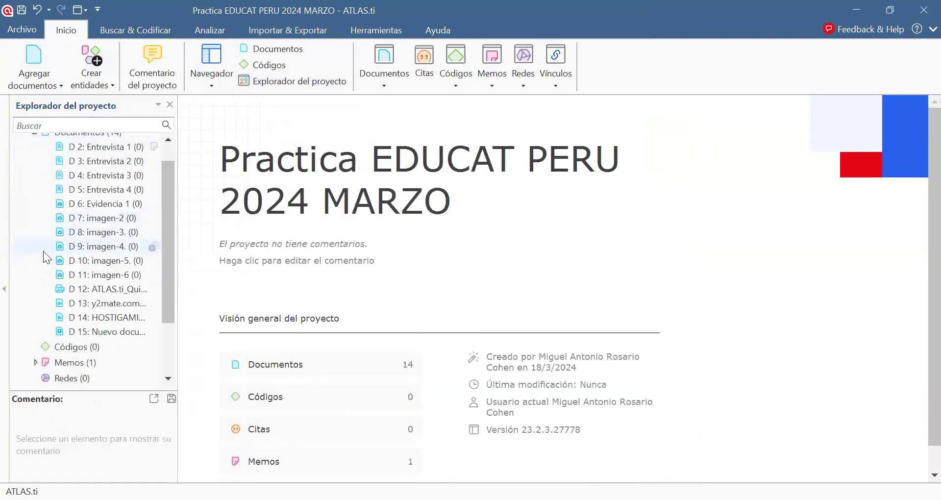
double_click(104, 332)
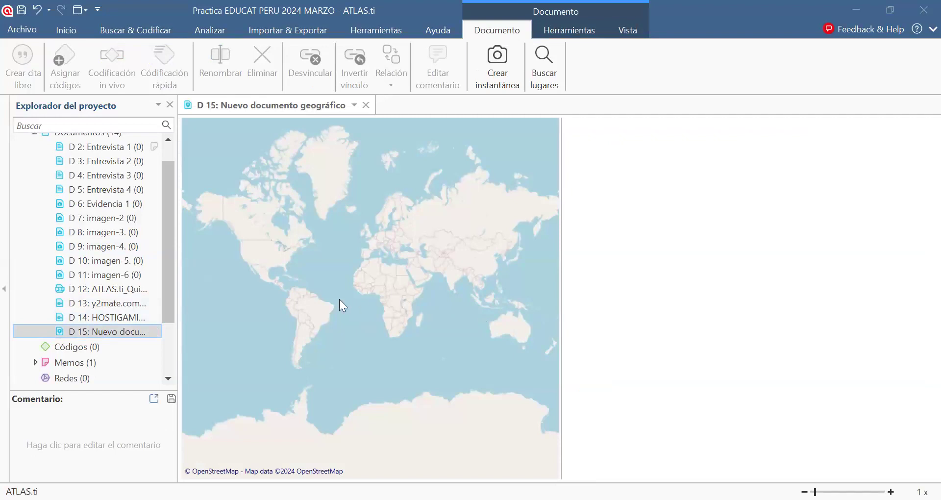
mouse_move(324, 292)
left_mouse_down()
mouse_move(276, 260)
mouse_move(386, 259)
mouse_move(320, 309)
mouse_move(321, 284)
left_mouse_up()
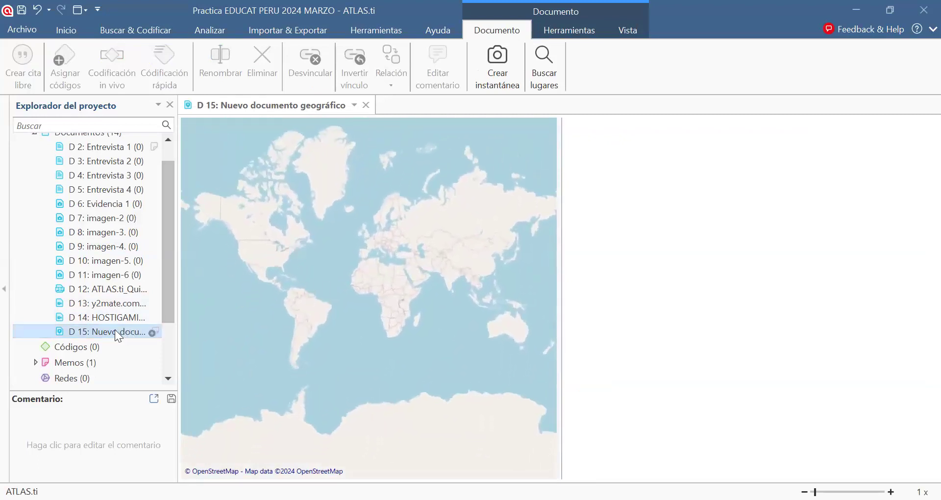
left_click_drag(291, 240, 284, 236)
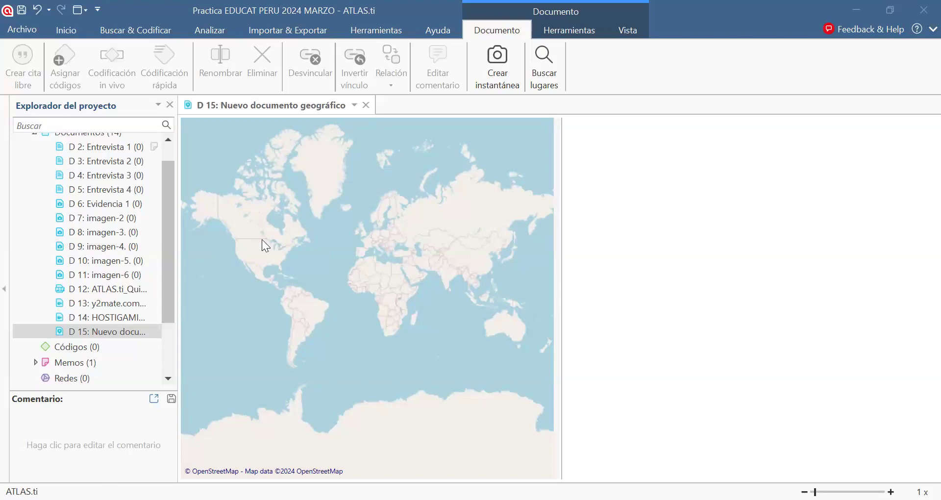
Delete geographic document D 15 from the project and add a new geographic document in its place.
right_click(110, 328)
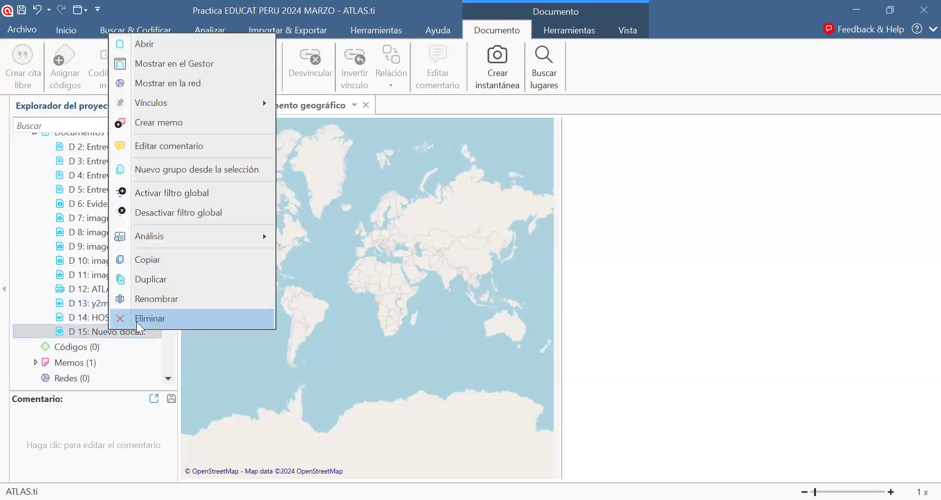
left_click(136, 322)
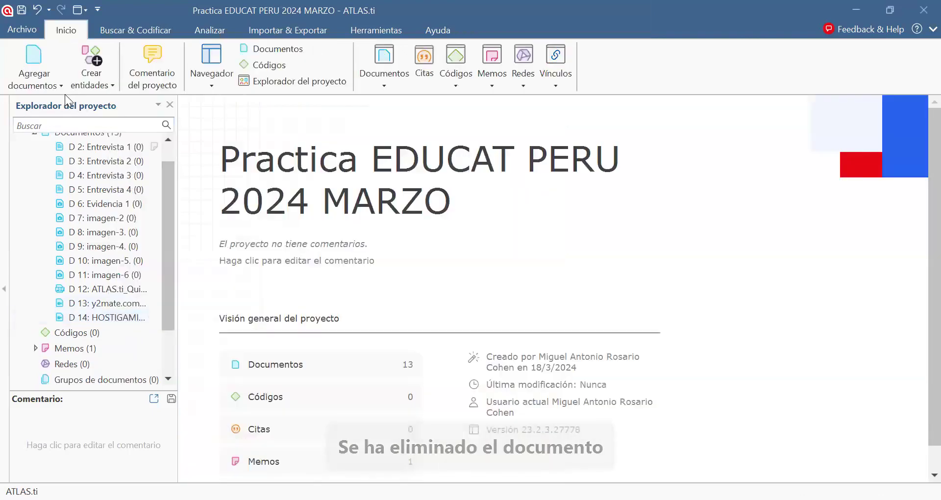
left_click(44, 88)
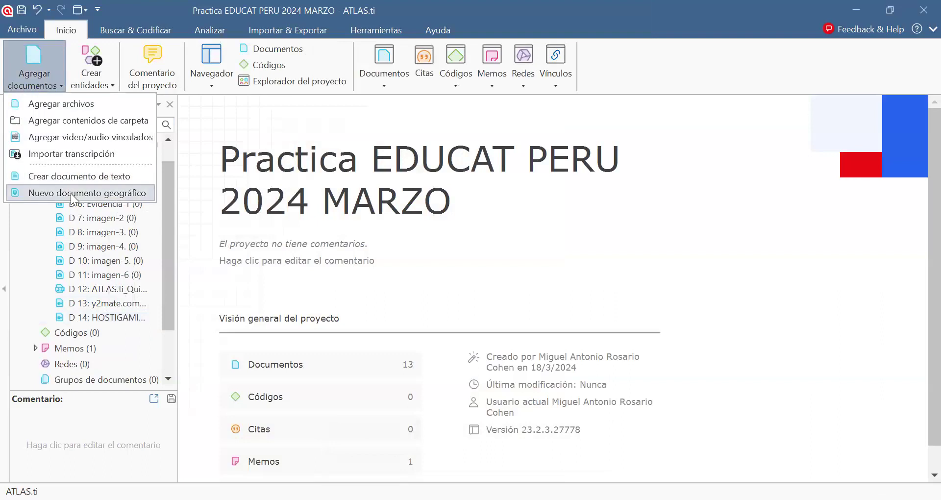
left_click(70, 193)
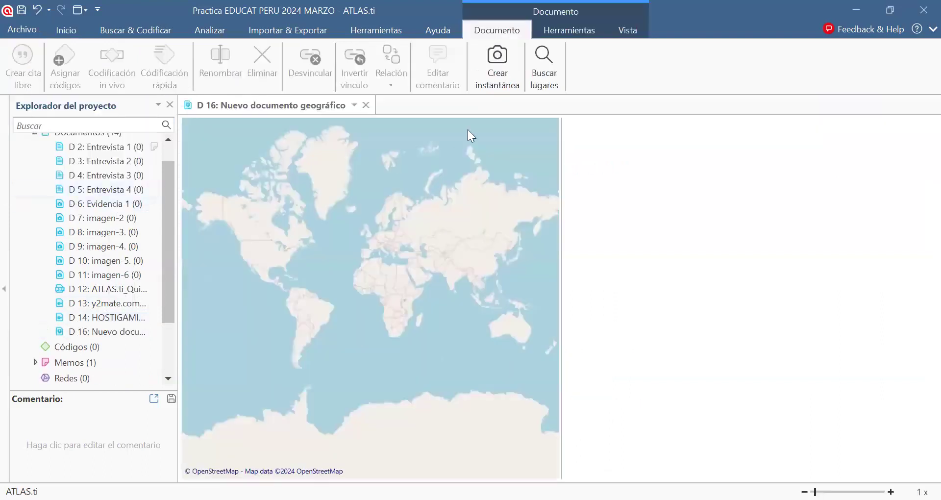
Search for the place "Cundinamarca, colombia" and view the second result on the map, zoomed out to 14x.
left_click(544, 78)
left_click(106, 150)
type("Cundinam")
key("BackSpace")
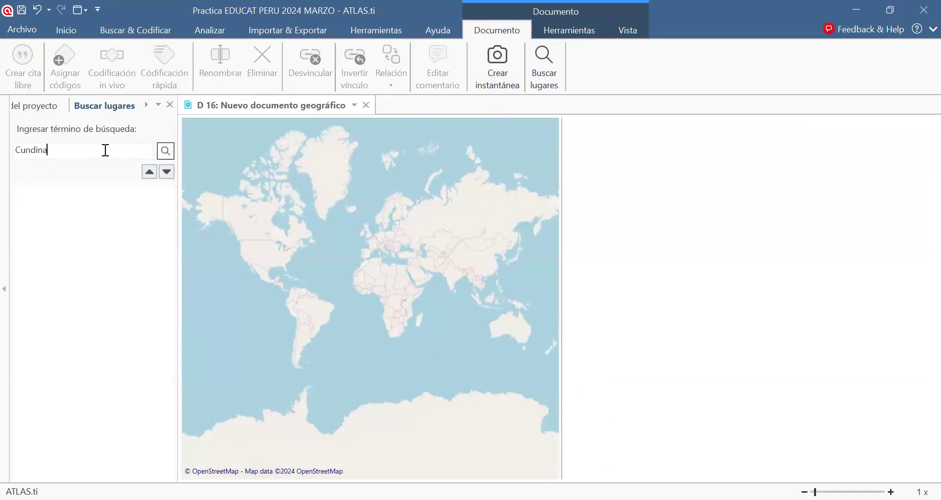
type("marca, colombia")
left_click(160, 151)
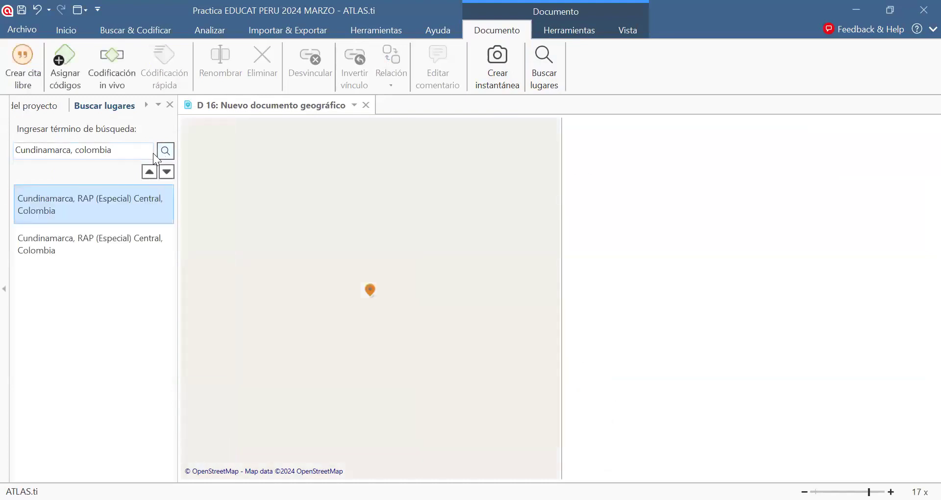
left_click(83, 246)
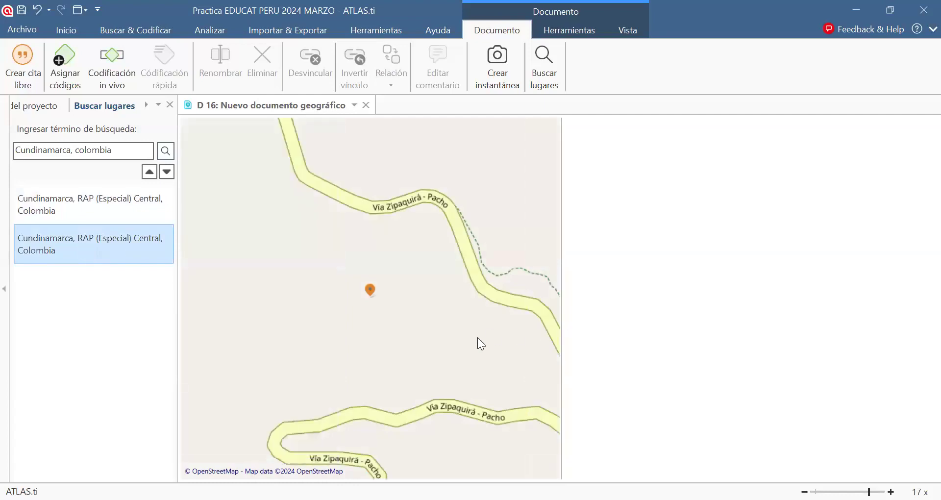
scroll(478, 338, "down", 2)
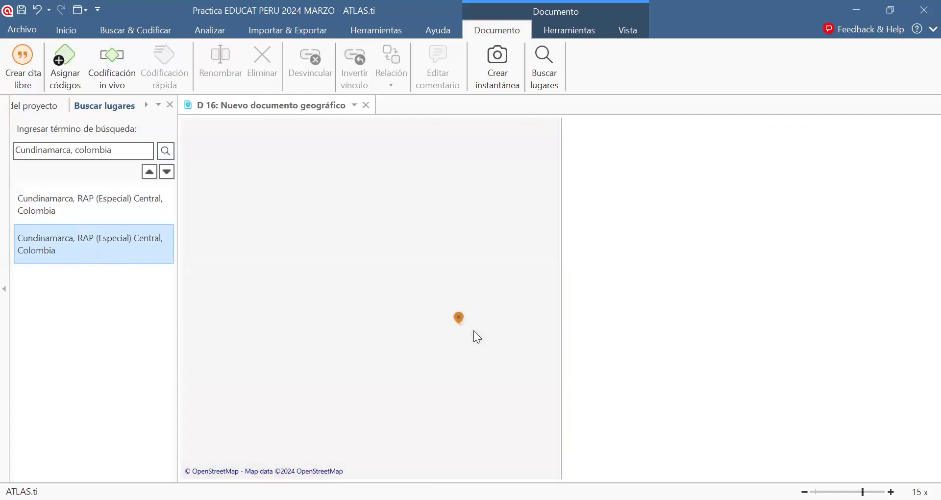
scroll(474, 331, "down", 1)
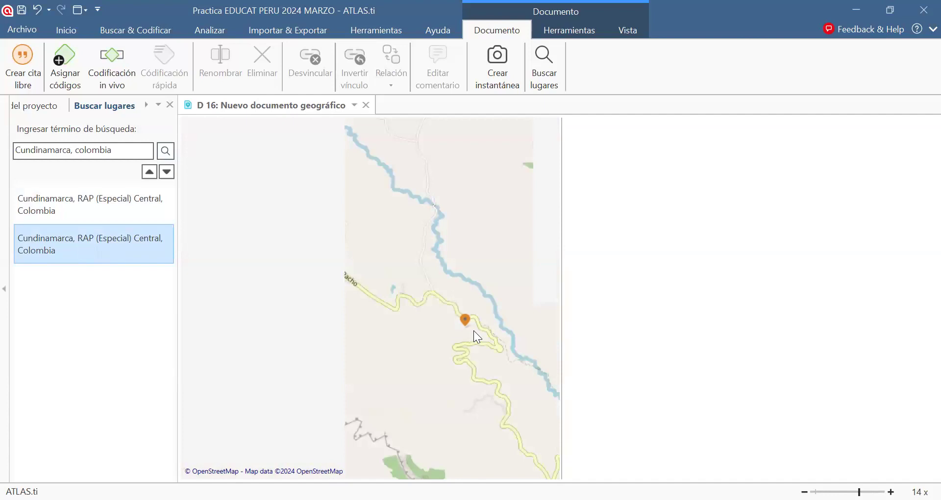
Create a snapshot of the map around the Cundinamarca marker at 13x zoom.
scroll(416, 327, "down", 1)
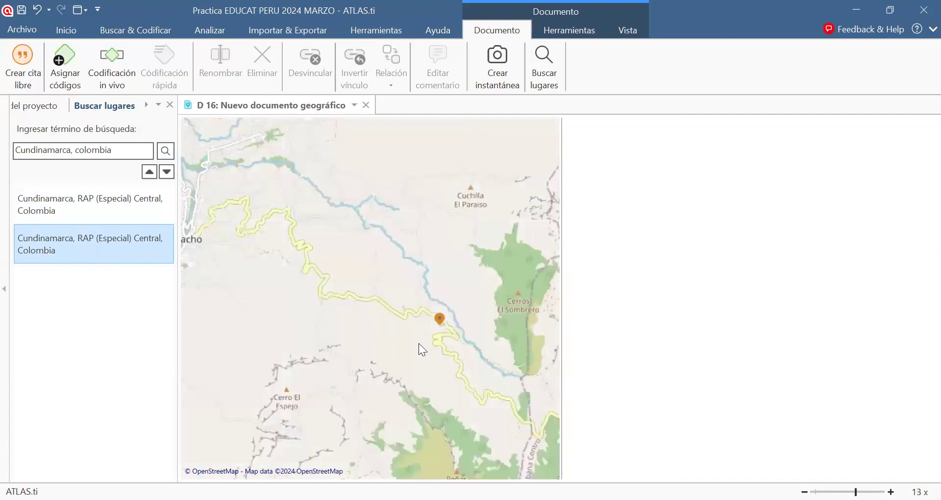
scroll(426, 348, "down", 1)
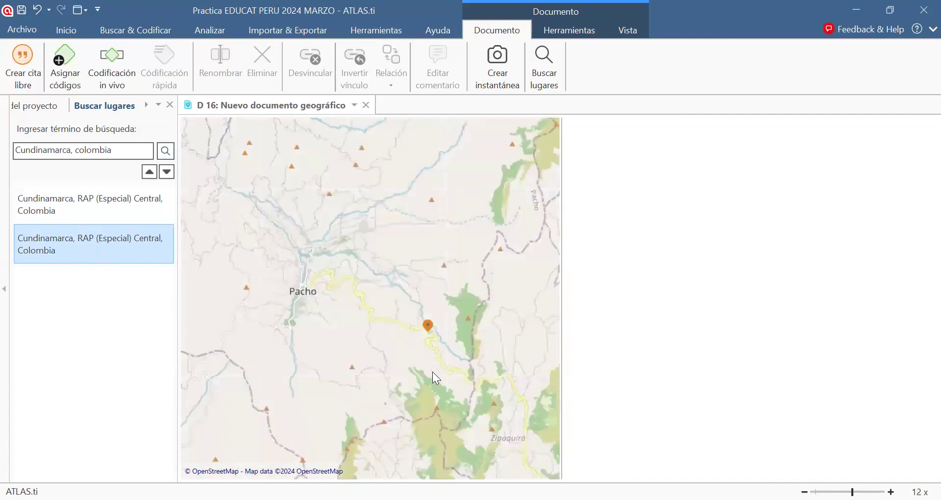
scroll(435, 373, "up", 1)
scroll(433, 394, "up", 3)
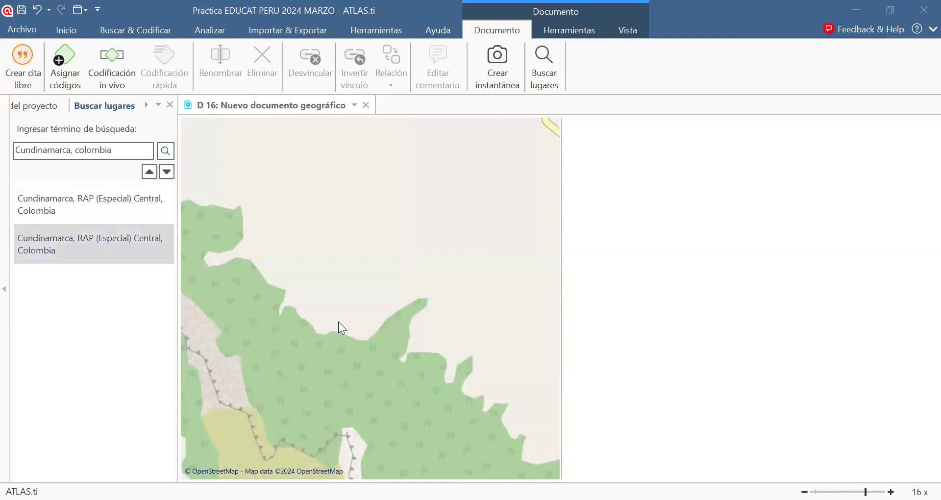
scroll(334, 323, "down", 3)
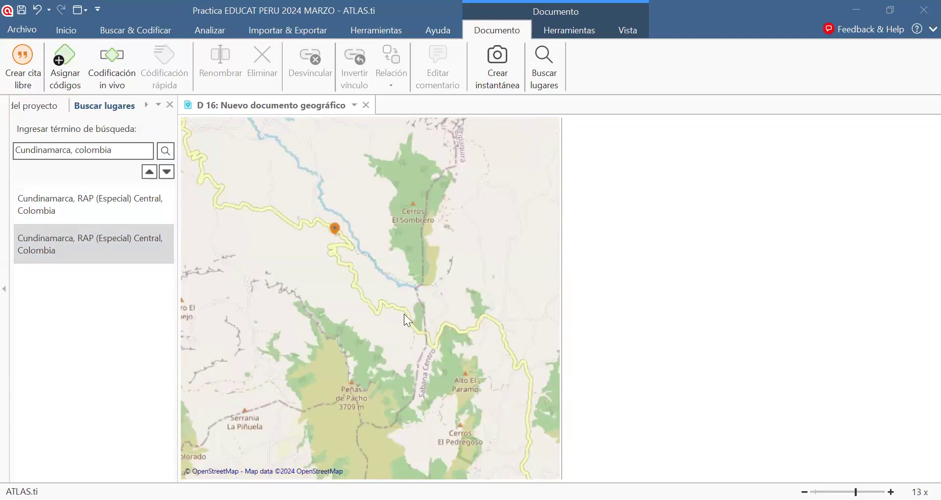
left_click(497, 62)
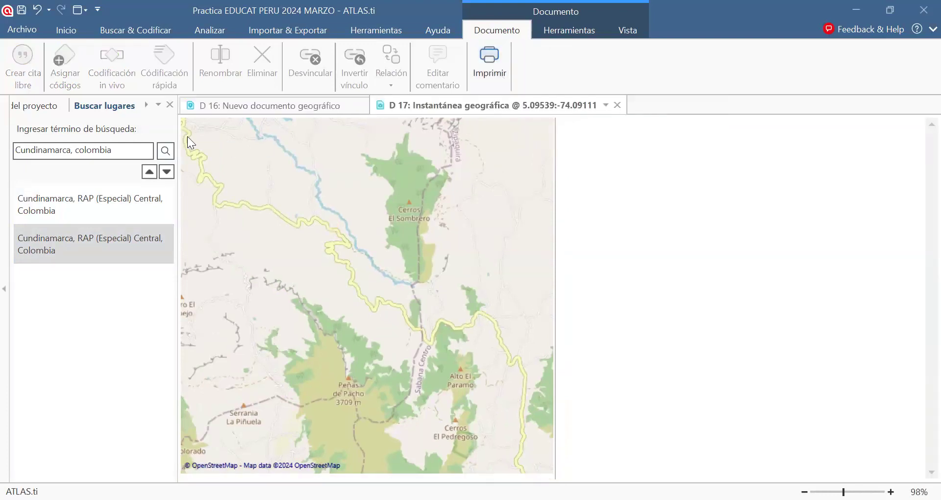
Close the geographic document and its snapshot, and reopen snapshot D 17 from the project explorer.
left_click(363, 106)
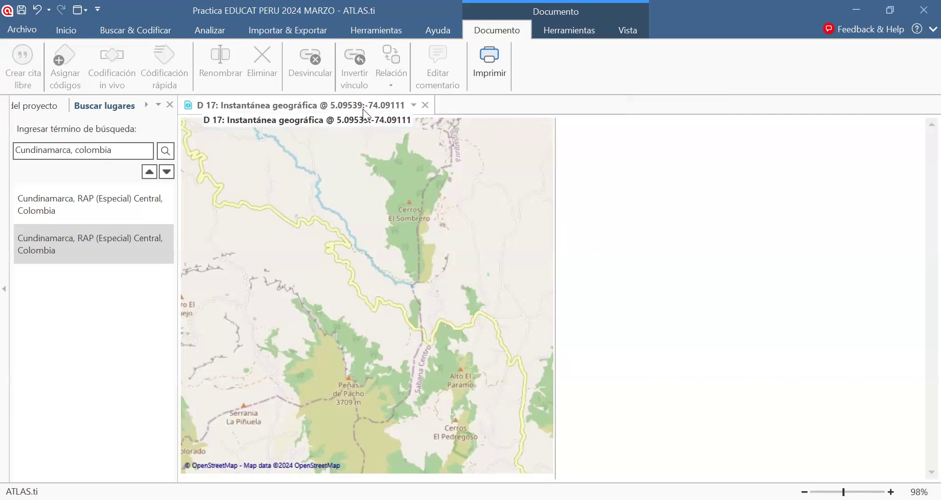
left_click(424, 105)
left_click(49, 80)
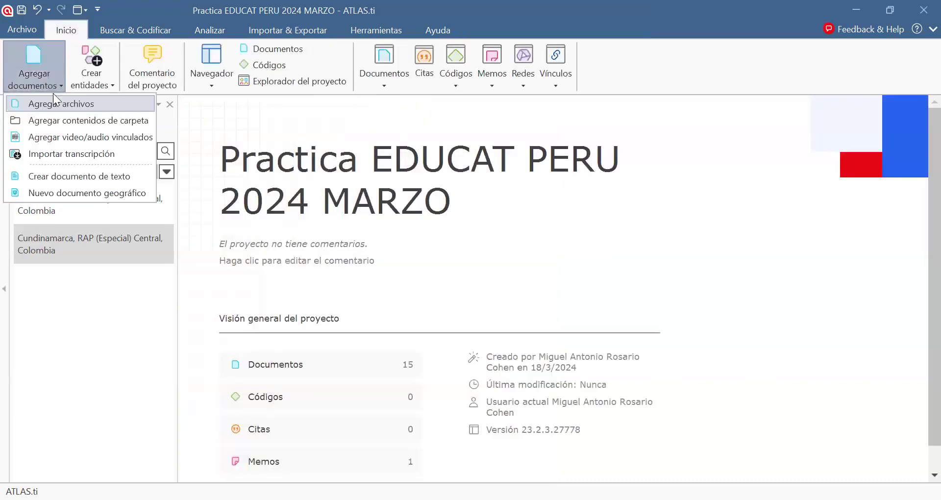
left_click(270, 81)
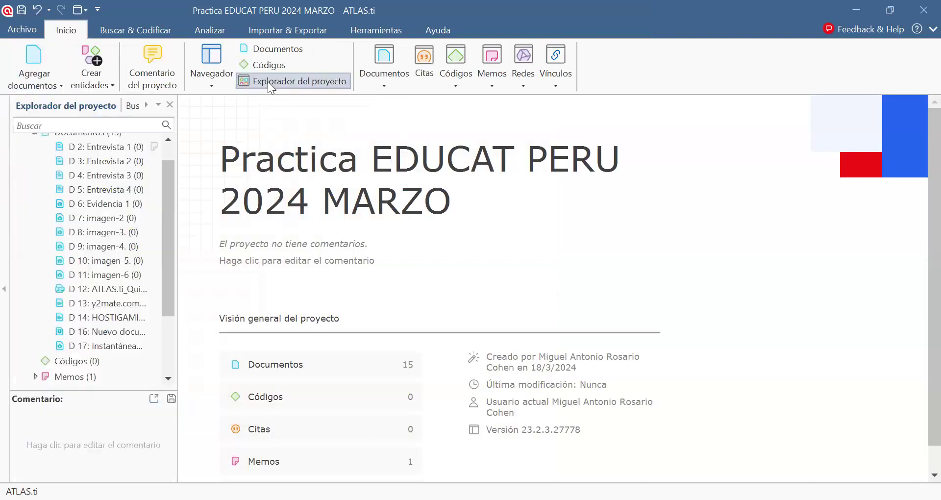
double_click(100, 345)
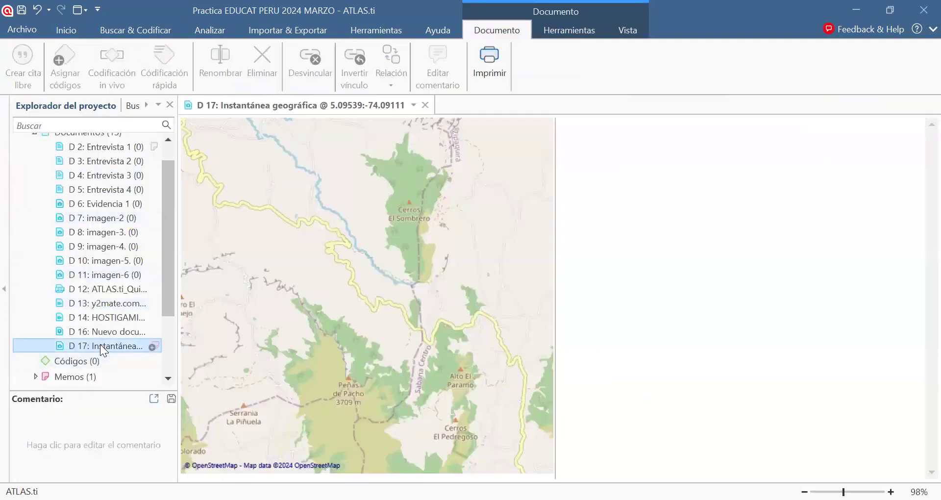
Try selecting a rectangular area across the middle of the map snapshot.
left_click_drag(292, 273, 459, 324)
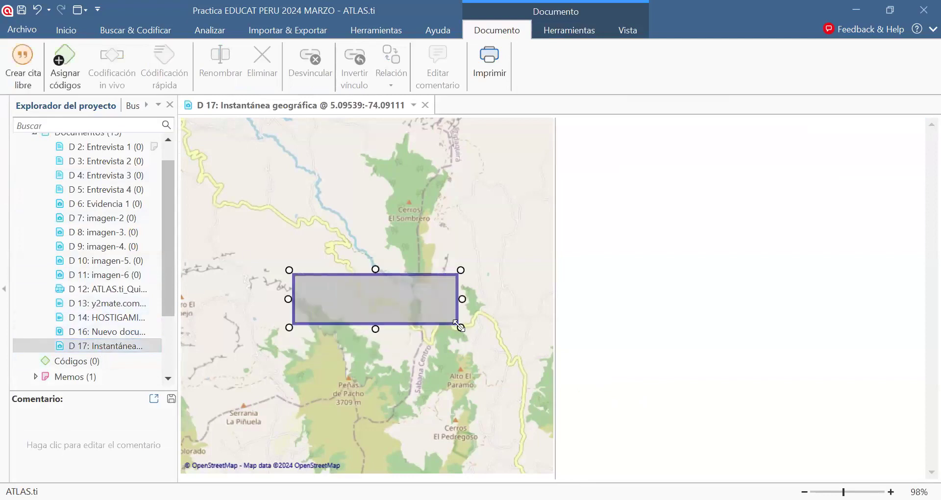
left_click(416, 303)
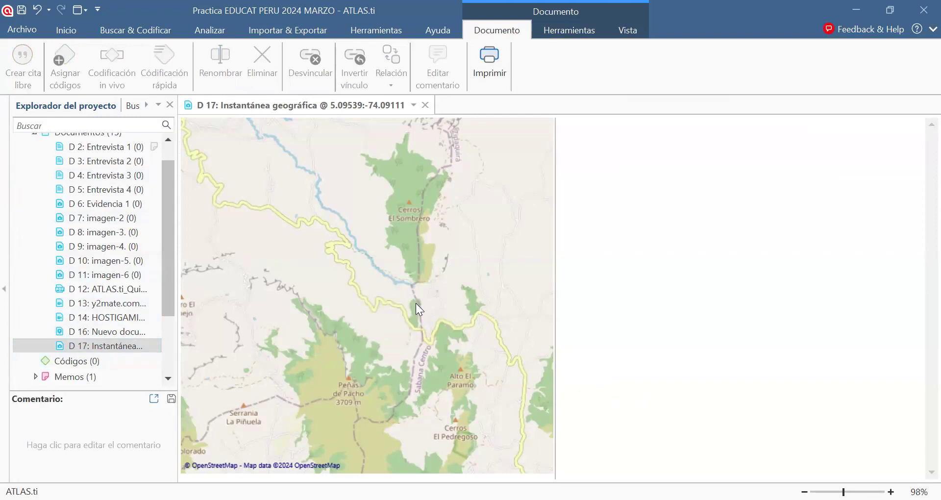
Close the map snapshot and collapse the Documentos branch in the project explorer.
scroll(152, 184, "up", 1)
scroll(140, 268, "down", 2)
scroll(145, 245, "down", 1)
scroll(158, 174, "up", 3)
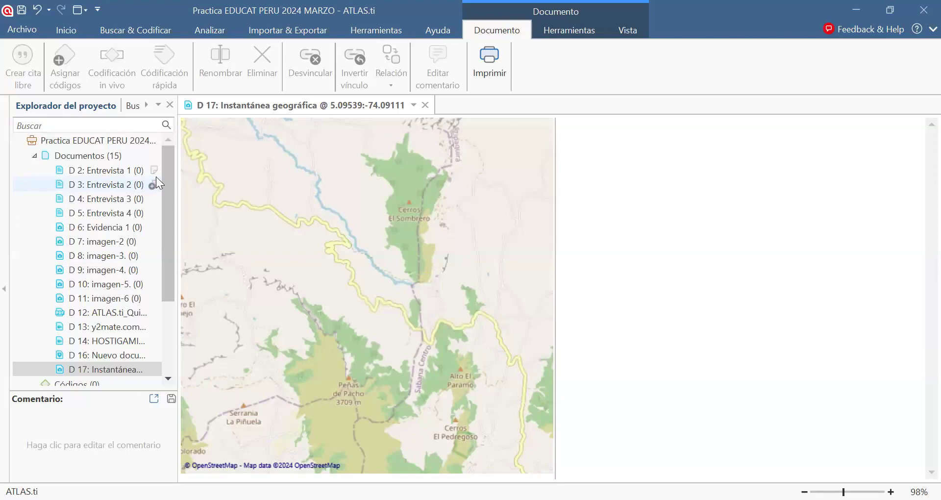
scroll(160, 253, "down", 3)
scroll(166, 244, "up", 3)
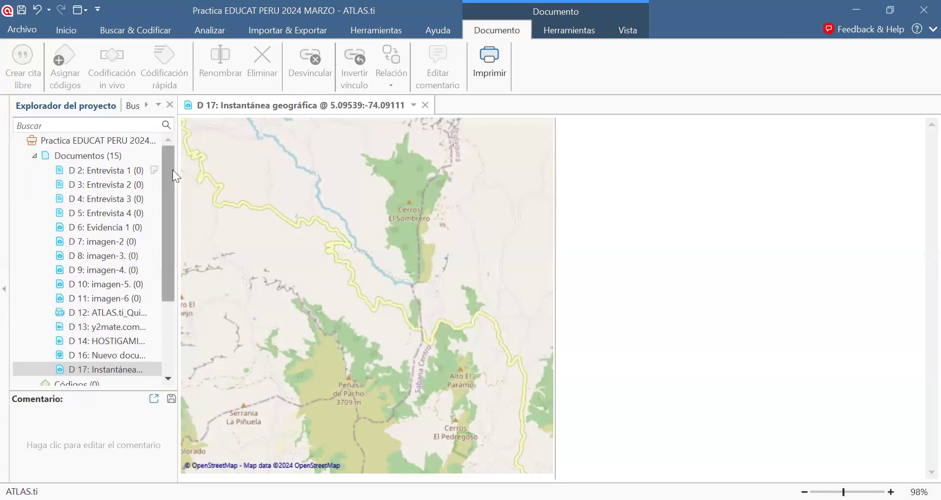
left_click(425, 105)
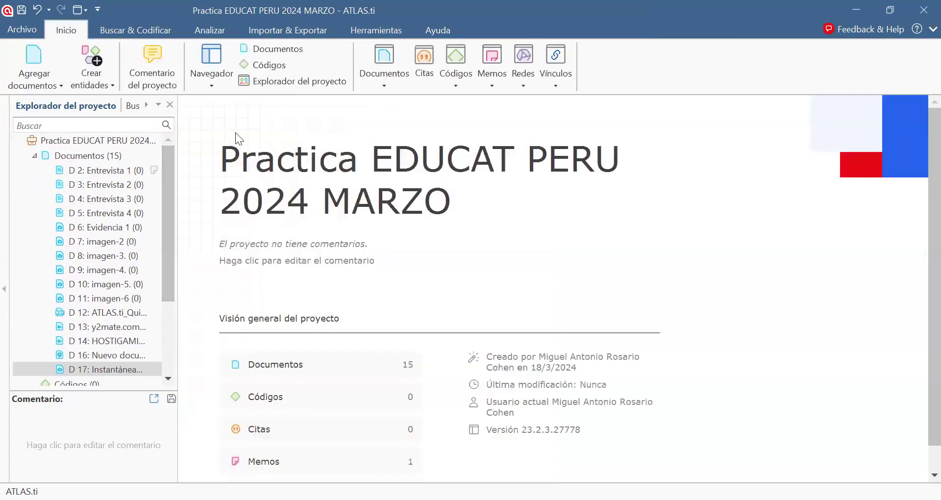
left_click(35, 156)
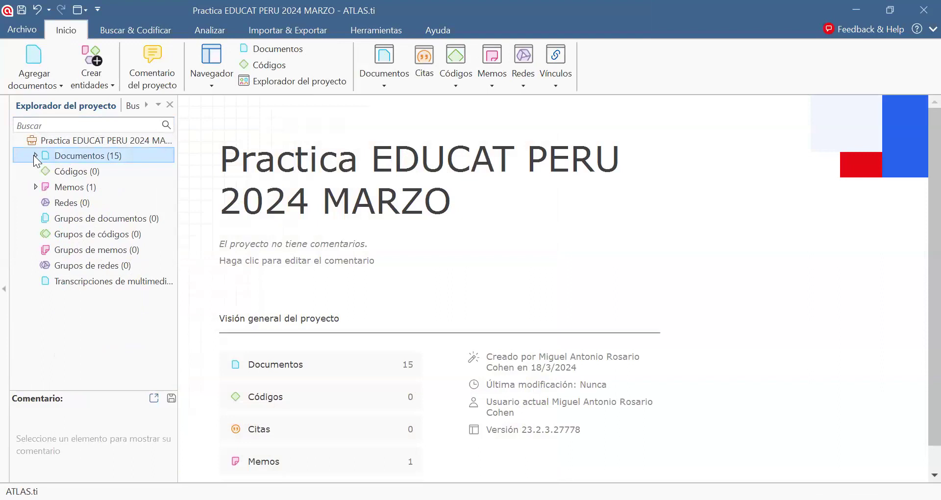
Create a new text document in the project and insert the current date and time on its third line.
left_click(28, 76)
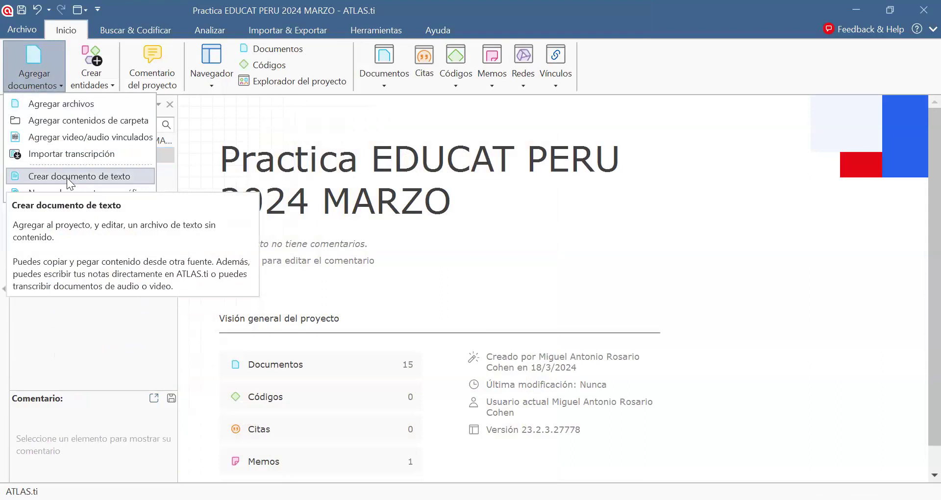
left_click(67, 177)
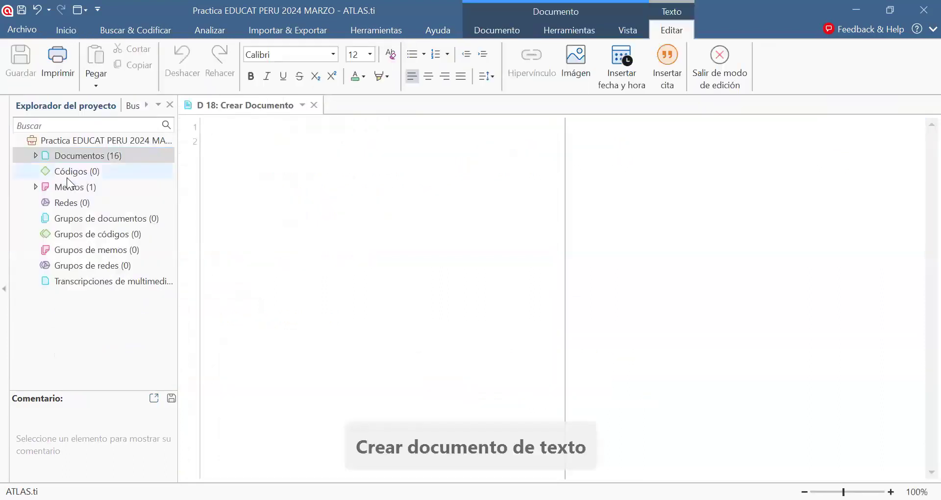
key("Return")
key("Return")
type("A")
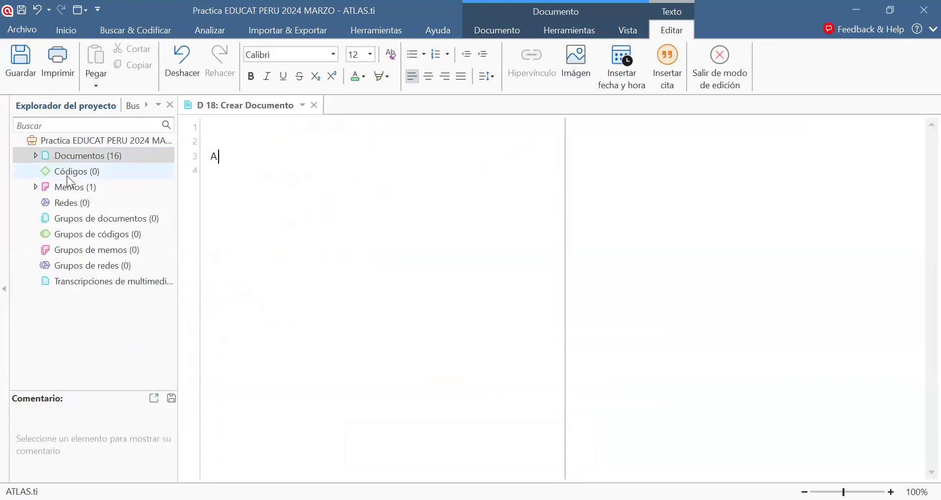
key("BackSpace")
left_click(642, 69)
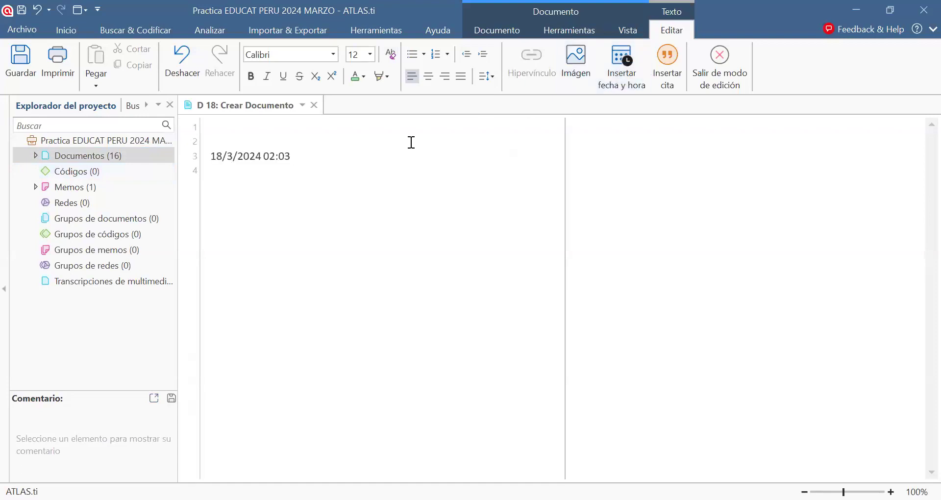
Write the headings "Objetivo general del estudio" and "Objetivos especificos" below the date, with two blank lines between them.
key("Return")
key("Return")
type("Objetivo genra+")
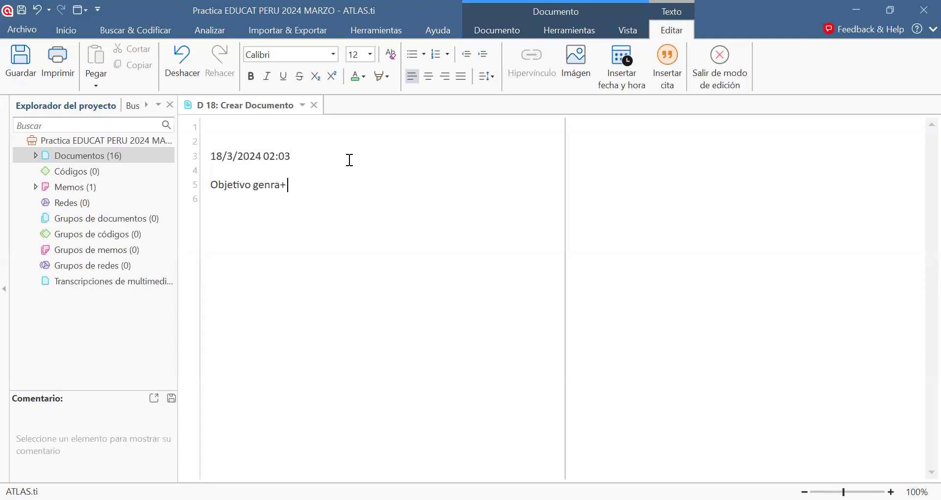
key("BackSpace")
key("BackSpace")
key("BackSpace")
type("eral del estudio")
key("Return")
key("Return")
key("Return")
type("Objeti")
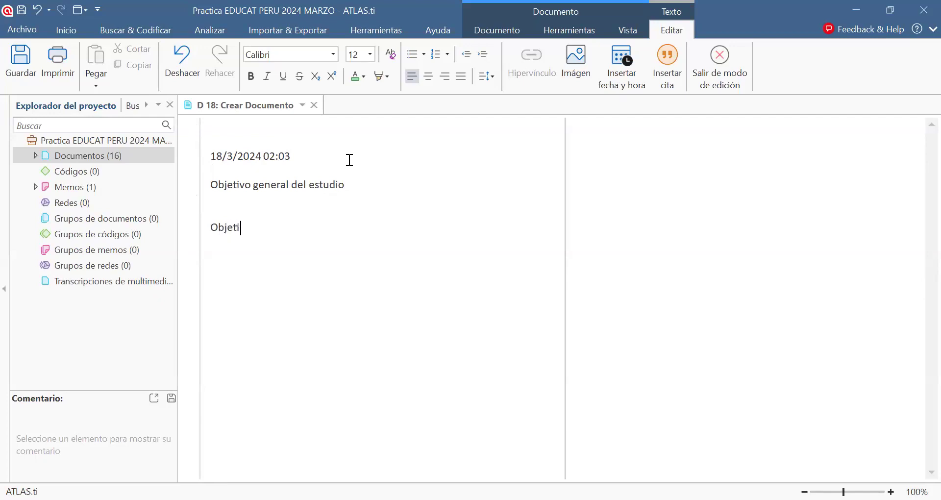
type("vos especificos")
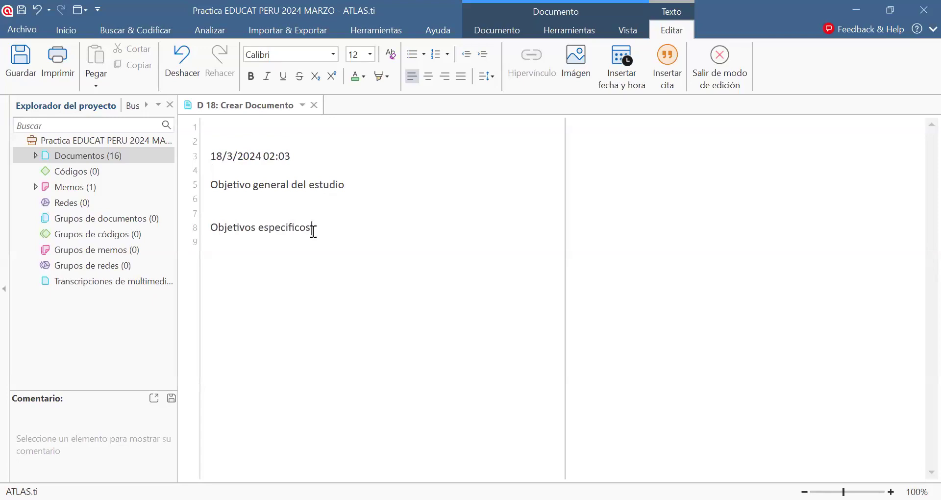
Add a colon at the end of both the general objective and specific objectives headings.
key("BackSpace")
key("BackSpace")
type("s")
key("Up")
key("Up")
key("Up")
key("End")
key("BackSpace")
type("o")
left_click(325, 231)
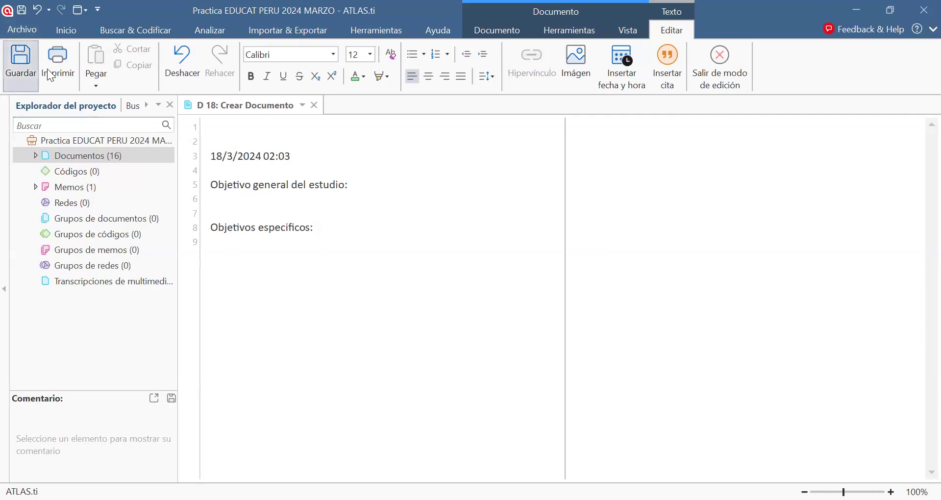
Make the date and both headings bold and save the text document.
left_click_drag(218, 156, 343, 253)
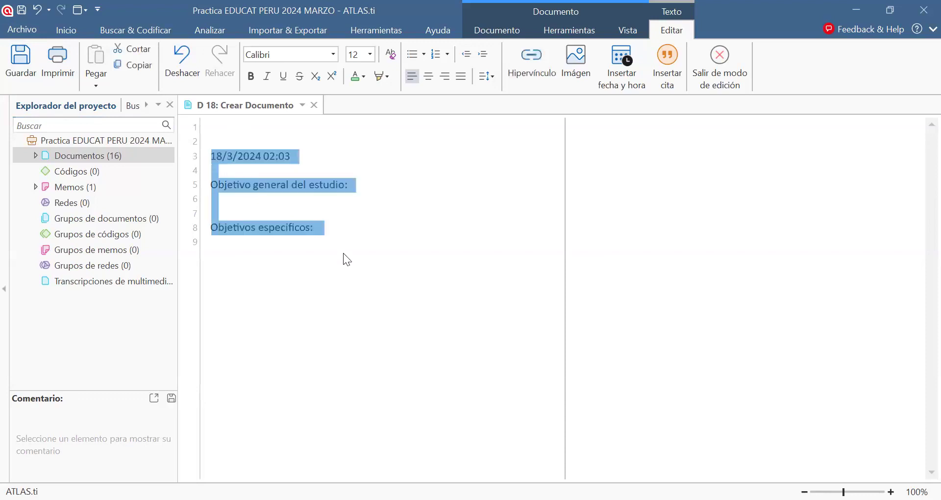
left_click(251, 77)
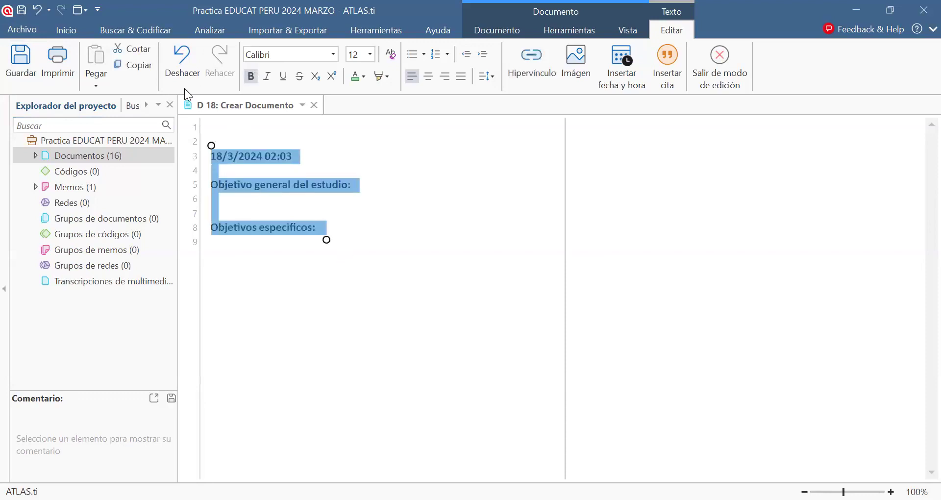
left_click(22, 59)
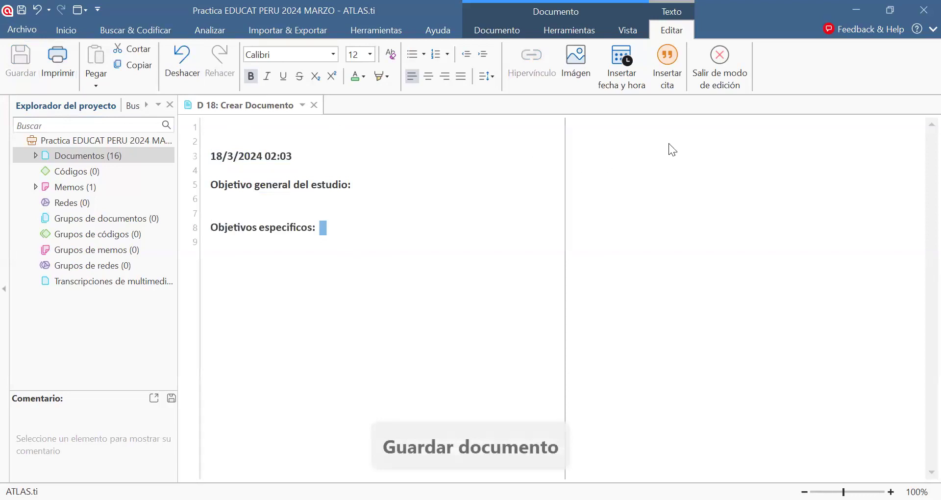
Leave edit mode and close the text document, and list the project's documents in the project explorer.
left_click(709, 80)
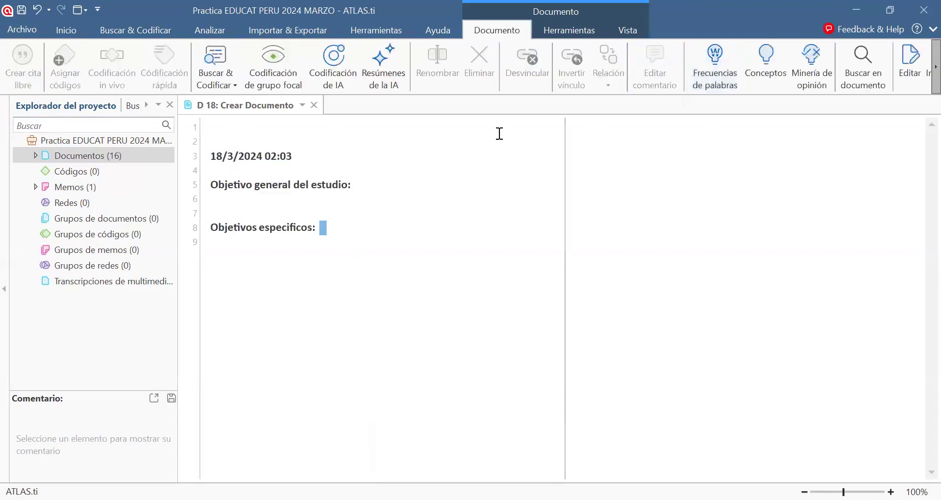
left_click(314, 106)
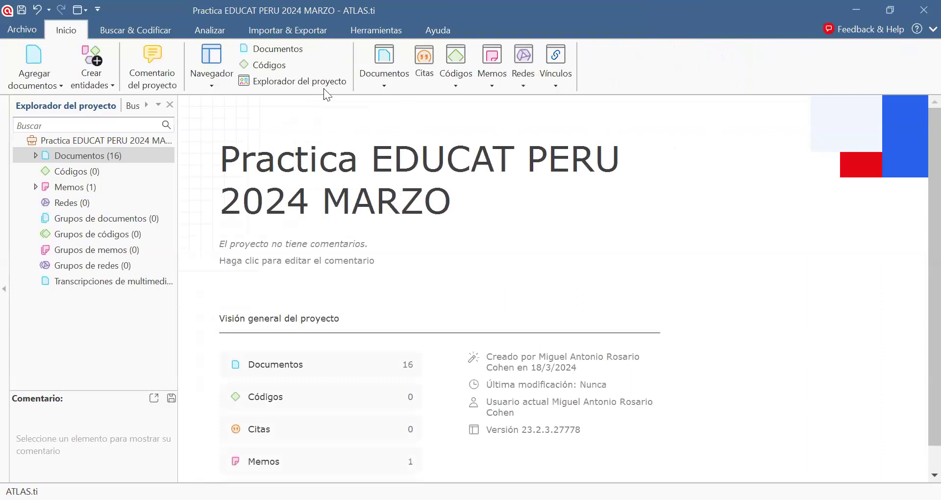
left_click(36, 155)
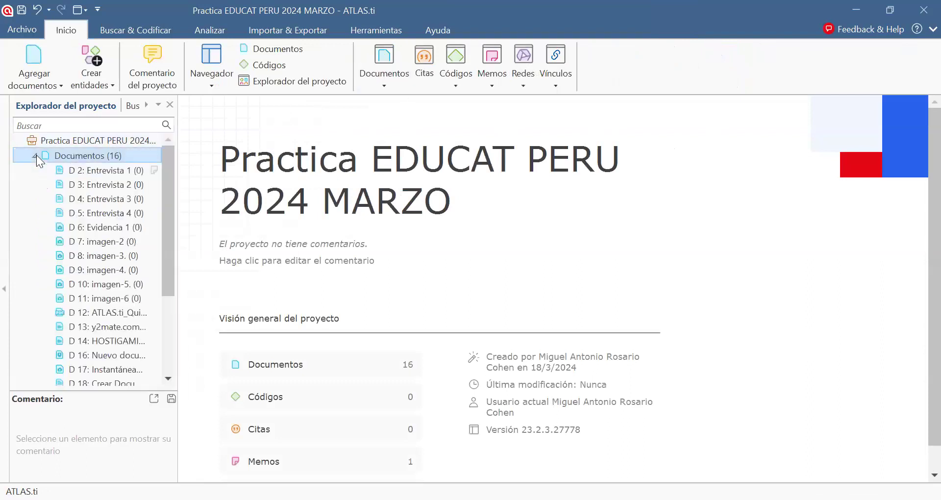
scroll(75, 260, "down", 2)
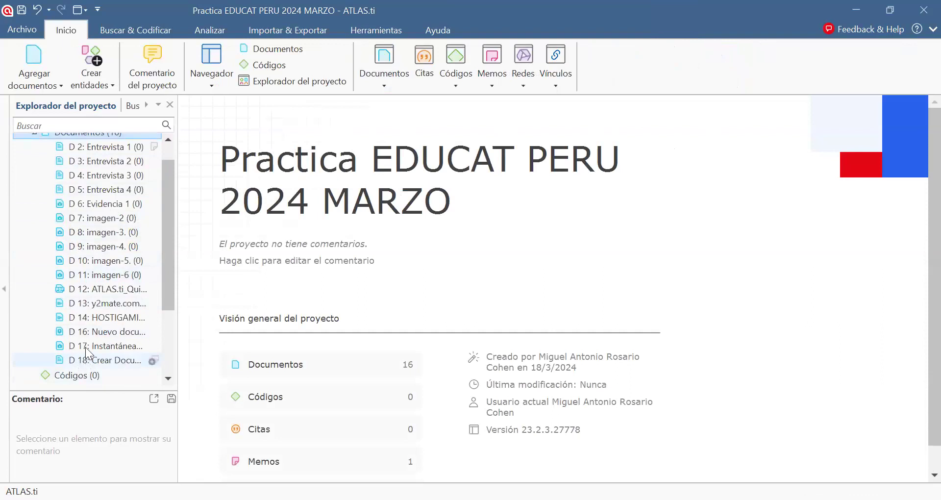
Add the Word file "Objetivo de la investigación" from the Practica universitaria folder on the desktop, and close the document once it opens.
left_click(42, 75)
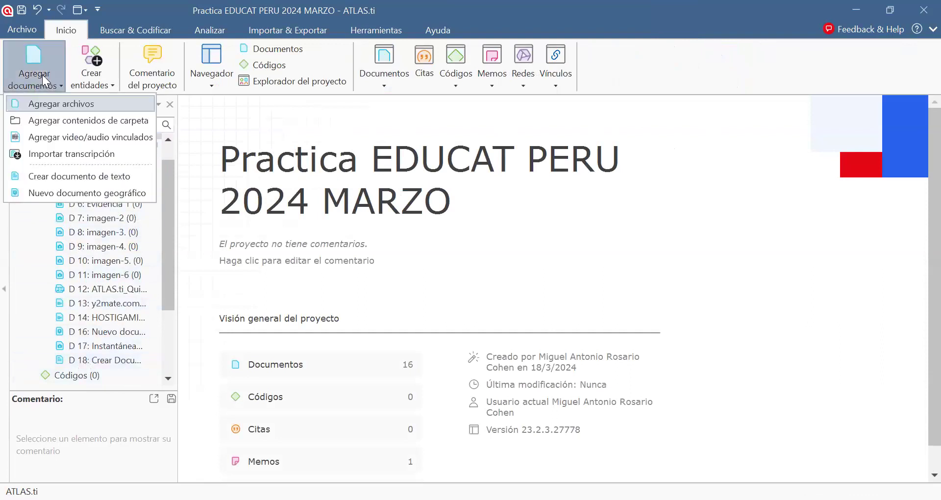
left_click(50, 103)
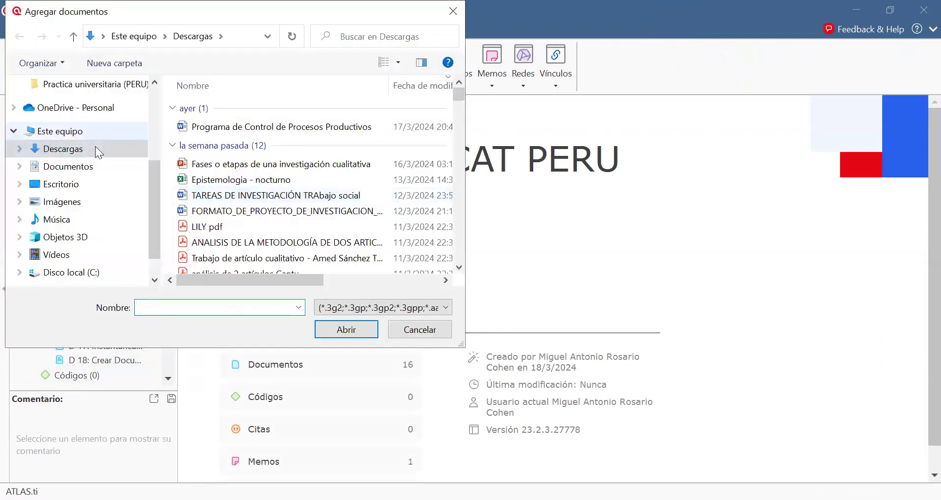
left_click(76, 188)
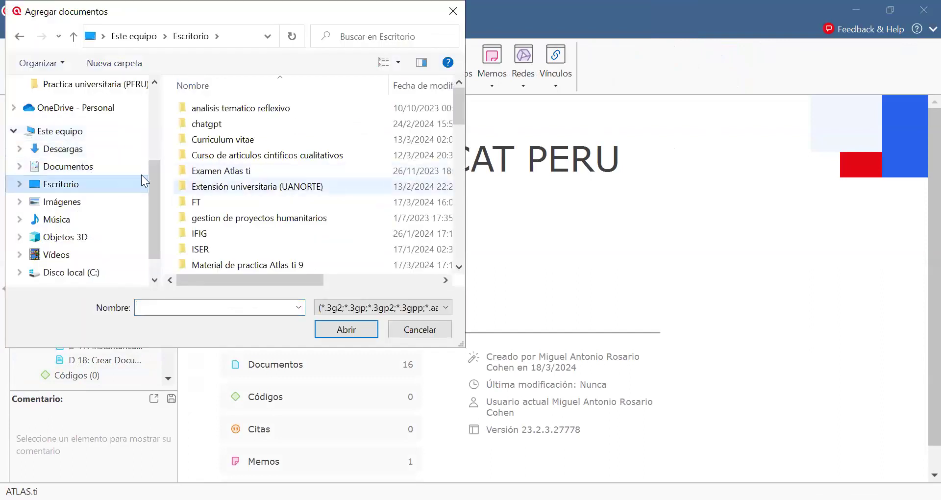
scroll(187, 255, "down", 1)
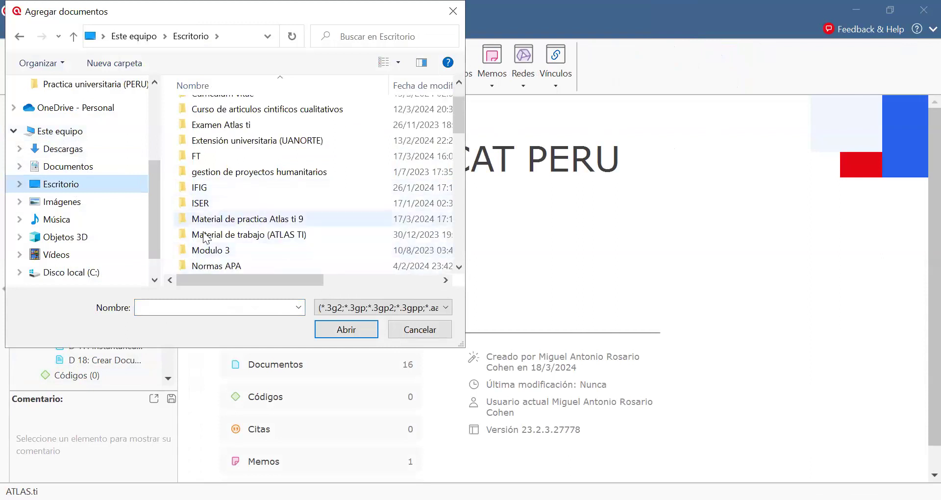
scroll(206, 239, "down", 2)
double_click(214, 236)
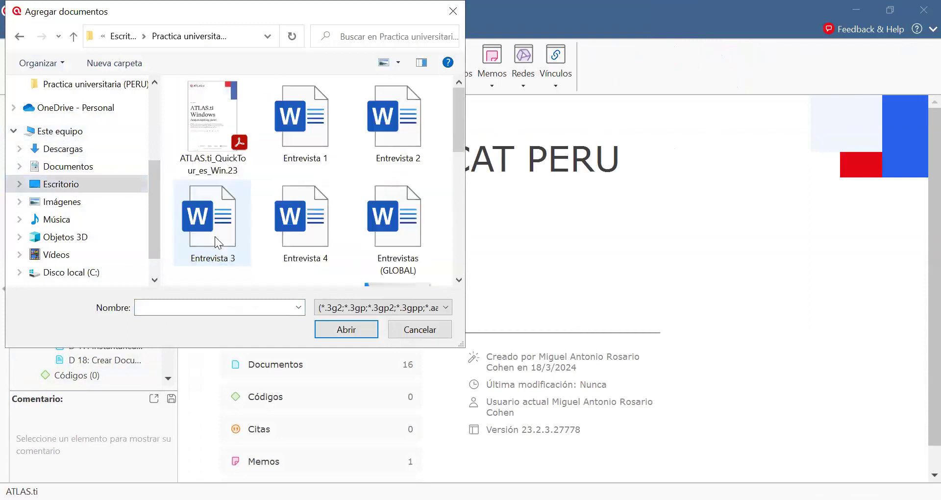
scroll(219, 235, "down", 5)
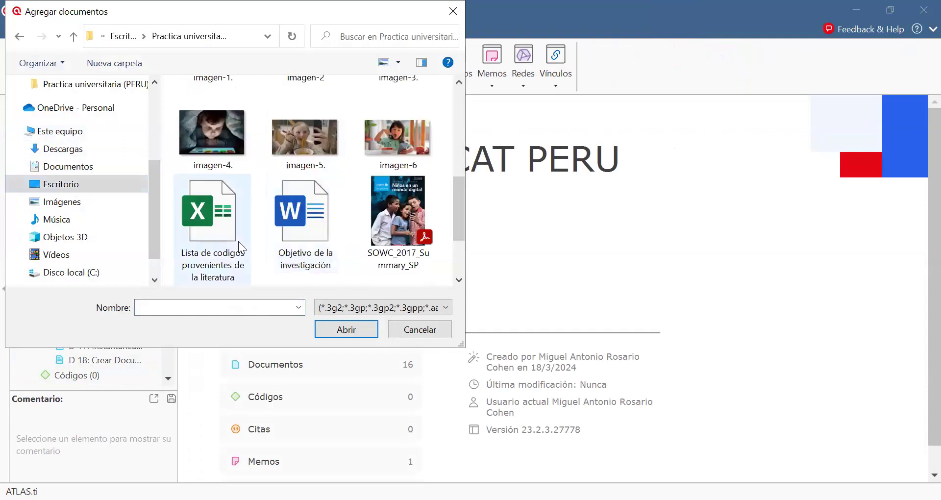
double_click(304, 216)
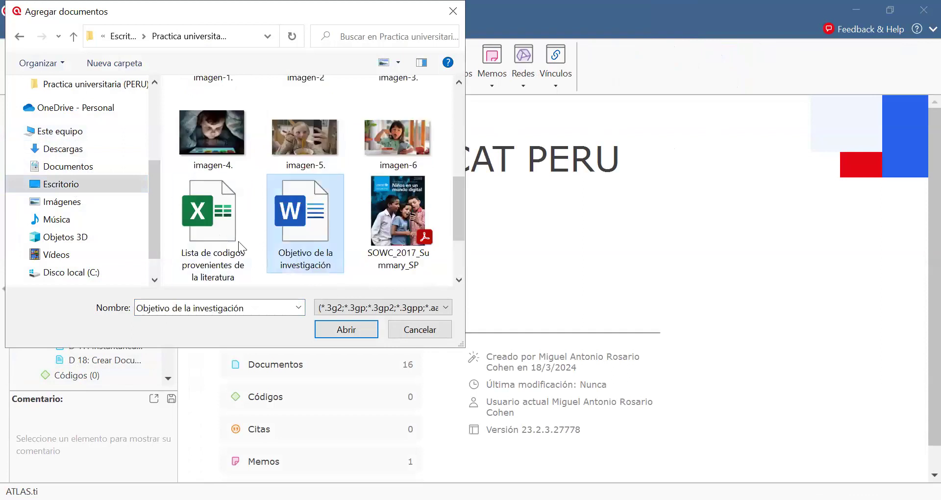
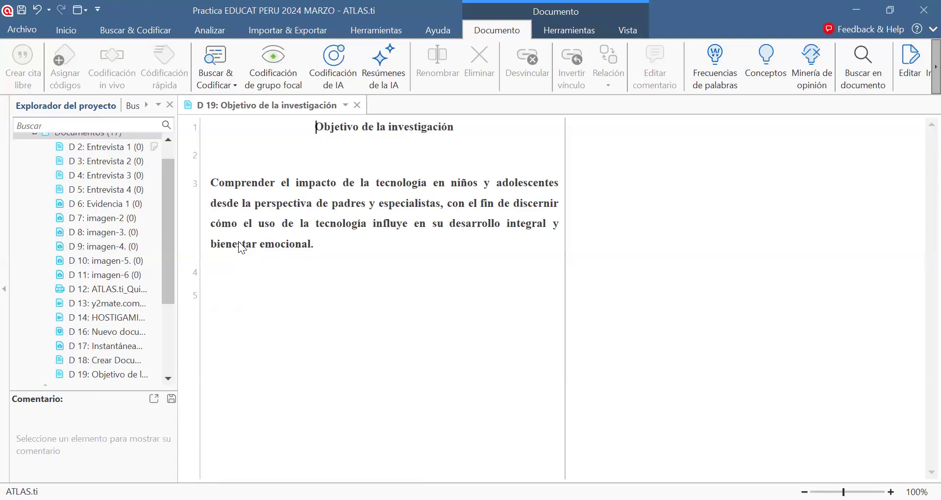
left_click(357, 105)
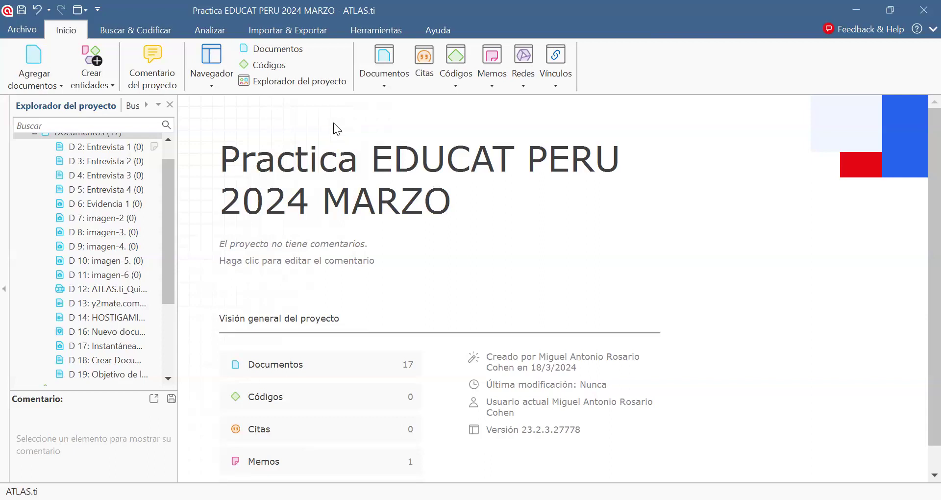
Open the document Entrevista 1, widen its text column, and switch it to edit mode.
left_click(92, 150)
double_click(92, 149)
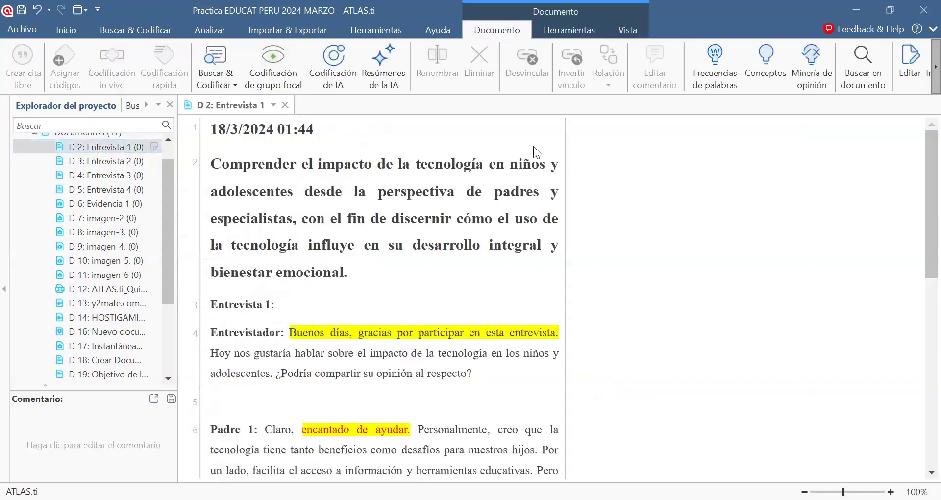
left_click_drag(566, 131, 690, 140)
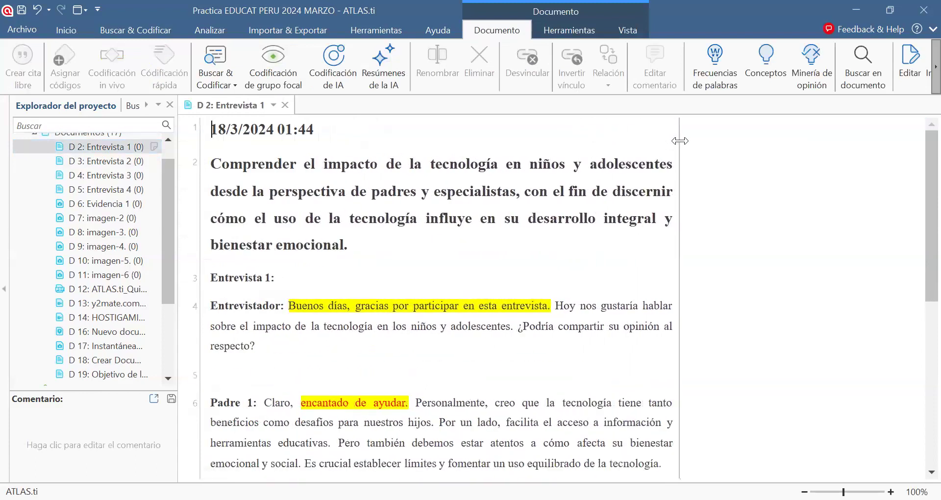
left_click(168, 141)
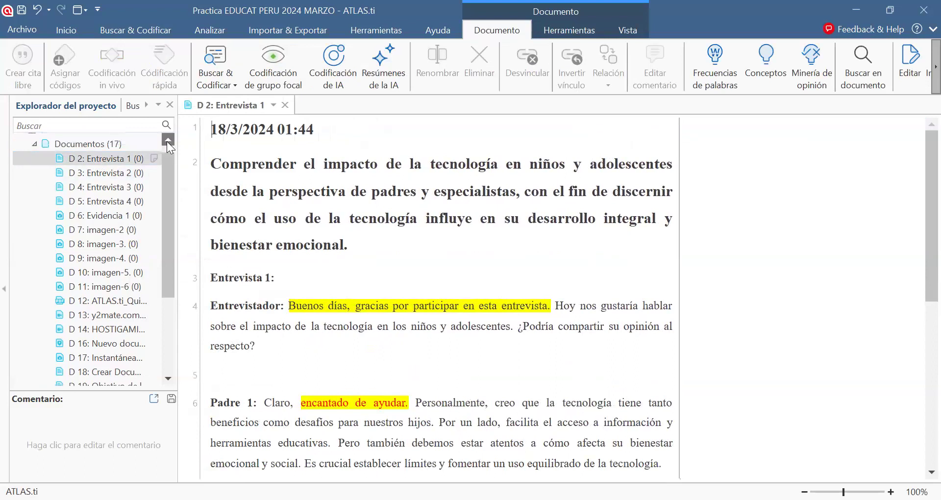
left_click(168, 141)
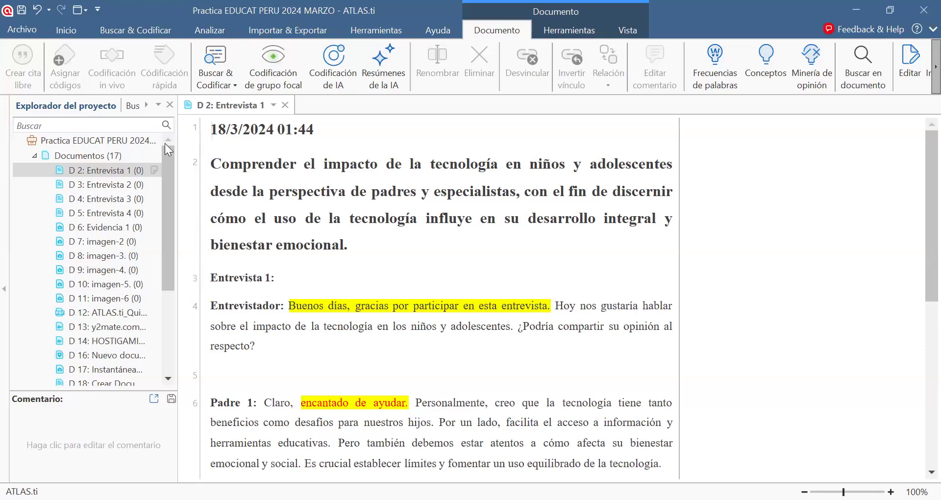
left_click(911, 68)
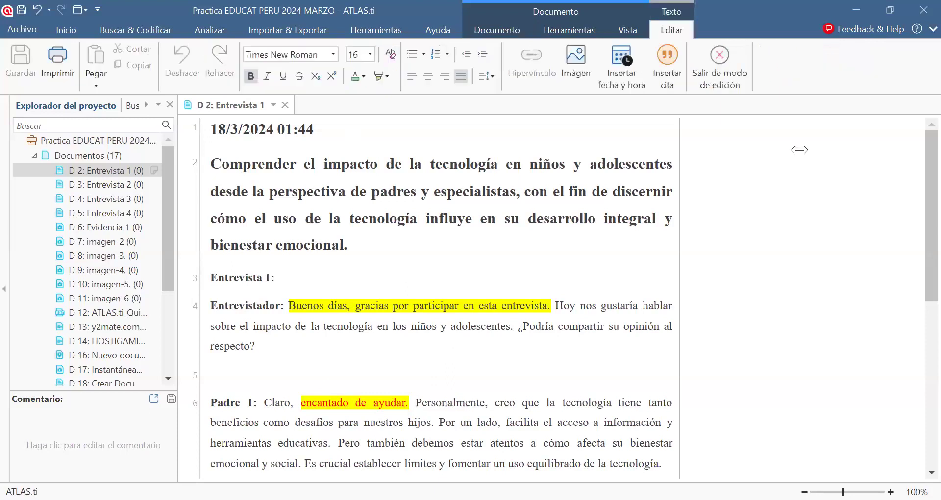
Read through the opening of Entrevista 1, examining the study objective, the highlighted phrases and the first questions and answers.
scroll(431, 383, "down", 1)
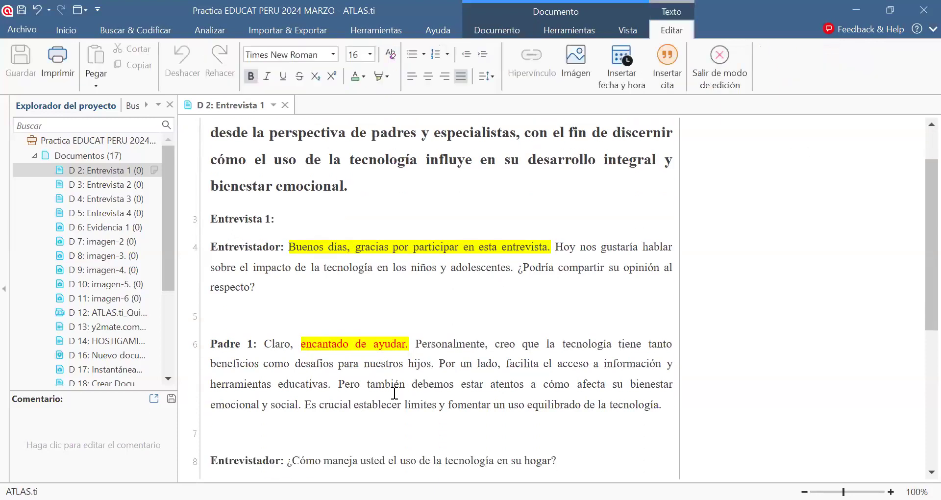
scroll(353, 393, "down", 1)
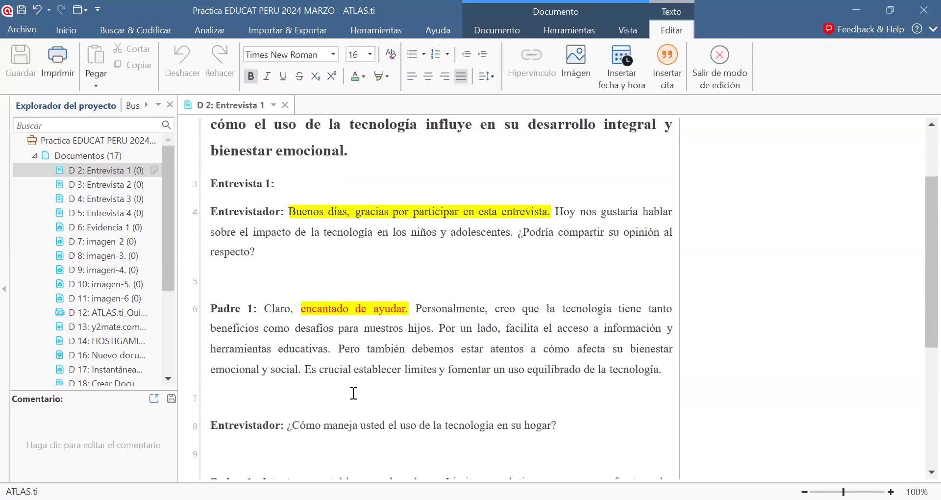
scroll(353, 393, "up", 1)
scroll(353, 393, "down", 1)
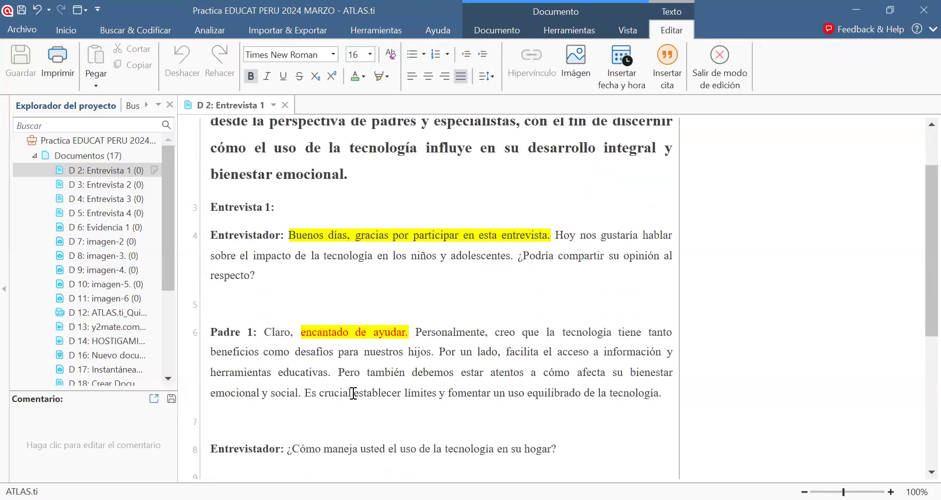
scroll(353, 393, "up", 1)
scroll(353, 393, "up", 1)
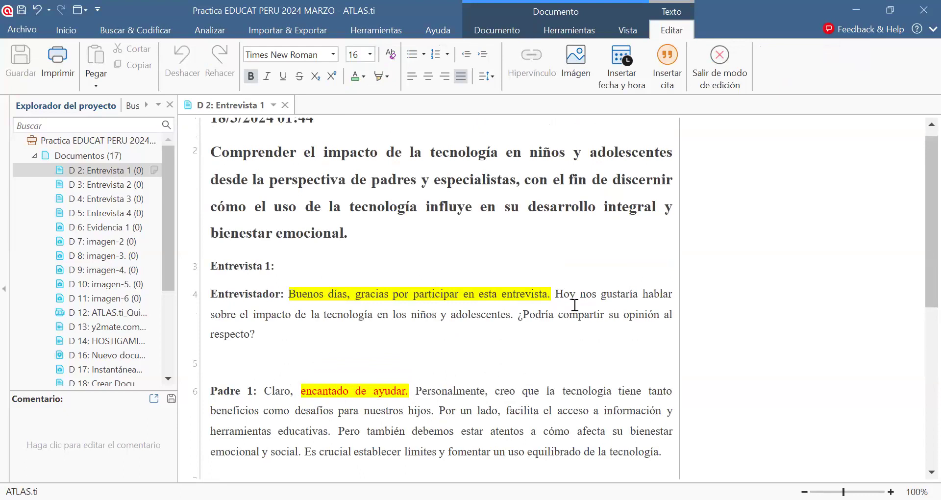
scroll(576, 305, "up", 1)
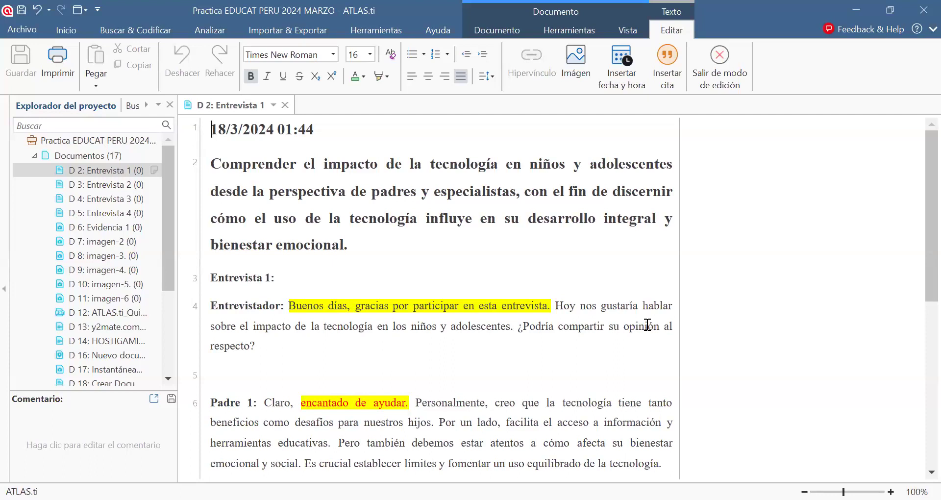
scroll(602, 363, "down", 1)
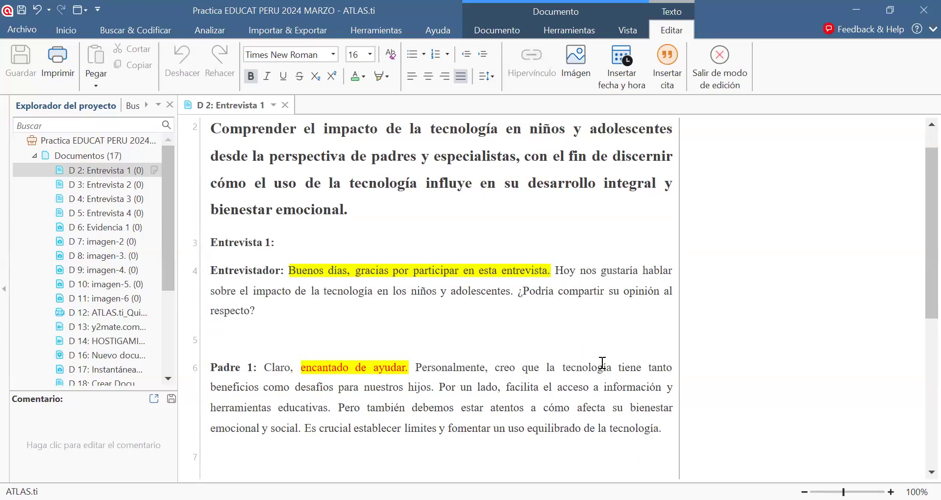
scroll(603, 363, "down", 1)
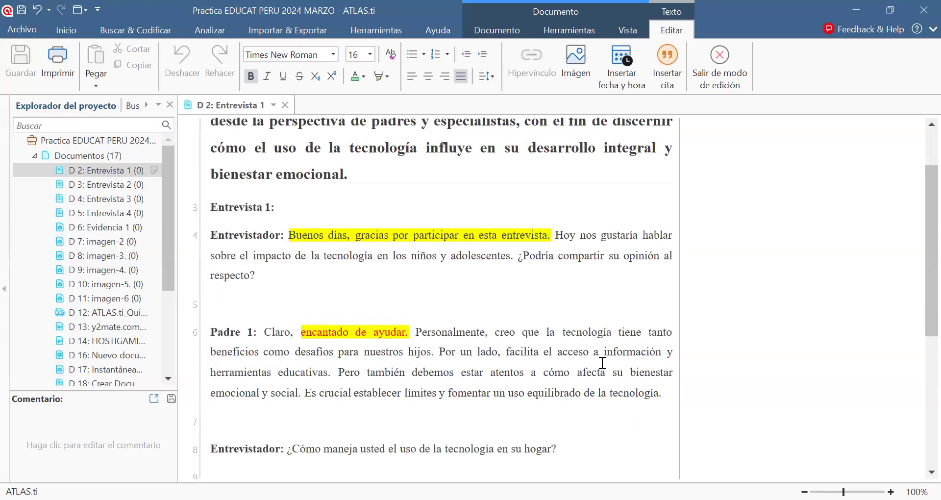
left_click(302, 296)
Generate the word frequency cloud for Entrevista 1, narrow its document scope pane, and inspect the frequencies of individual words.
right_click(110, 172)
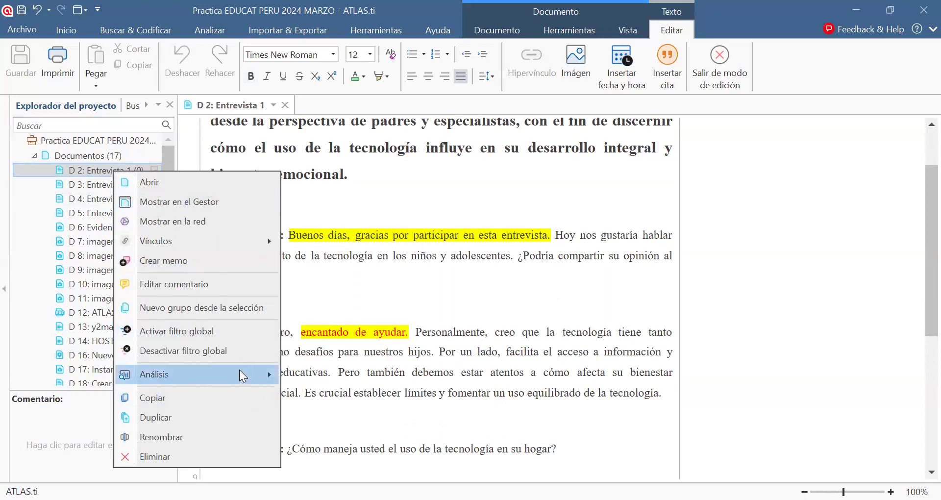
mouse_move(241, 369)
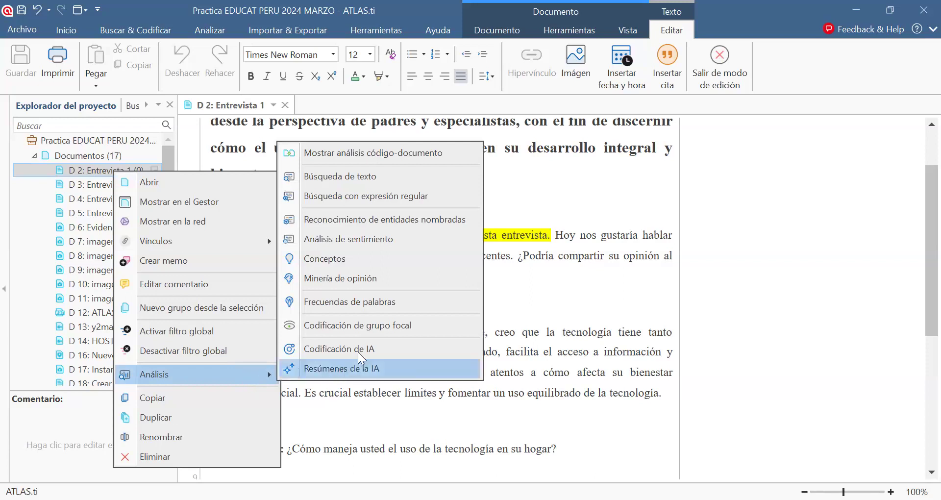
left_click(379, 302)
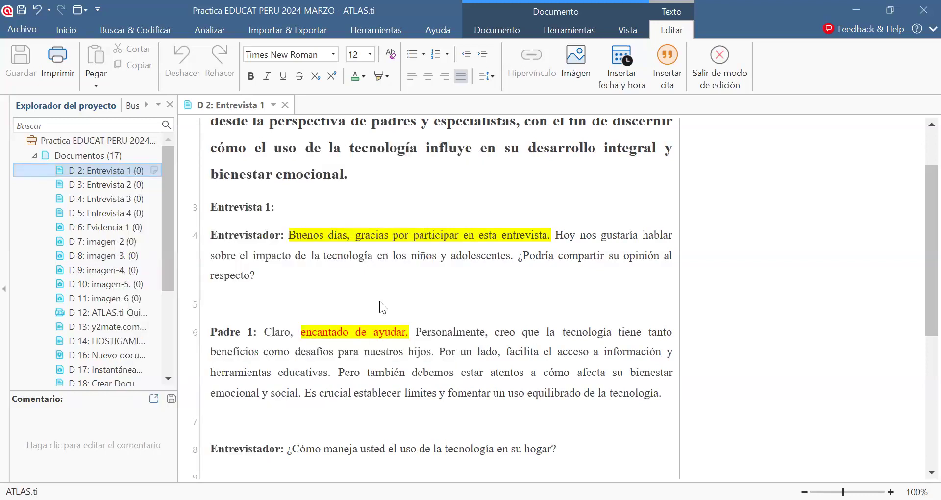
left_click_drag(378, 301, 293, 310)
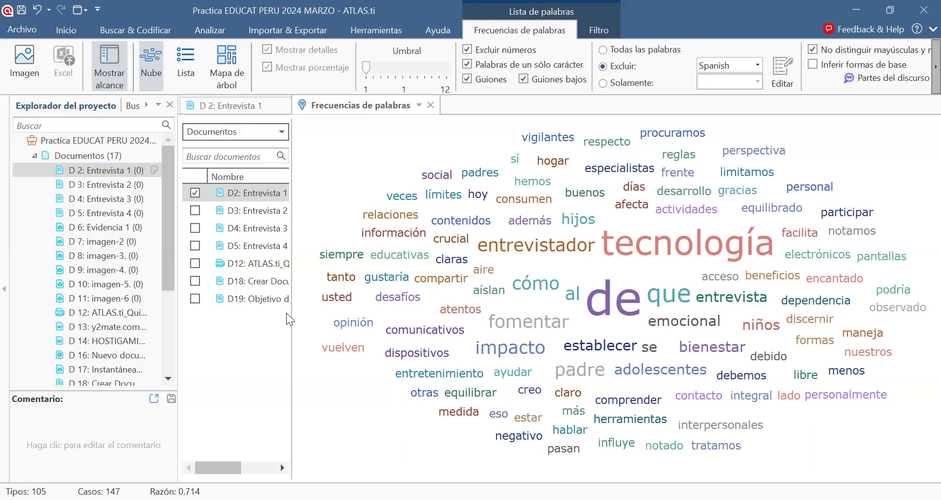
mouse_move(424, 279)
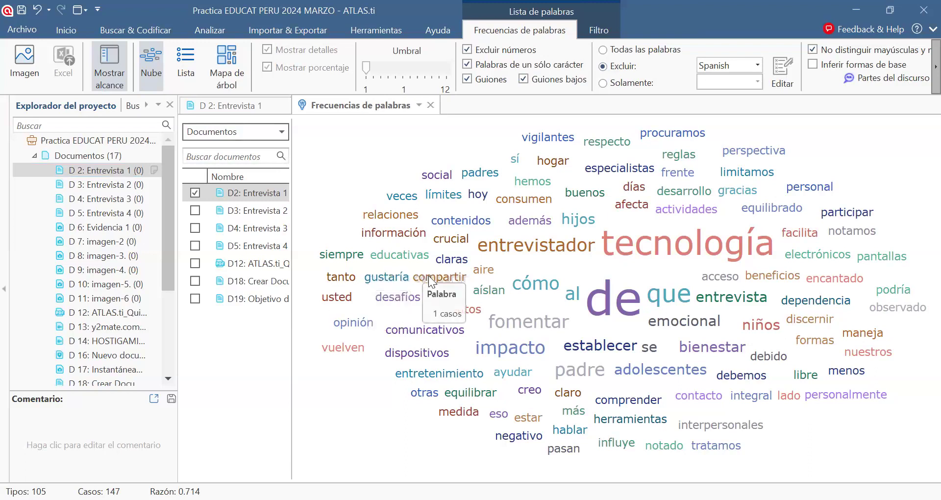
mouse_move(479, 265)
mouse_move(563, 240)
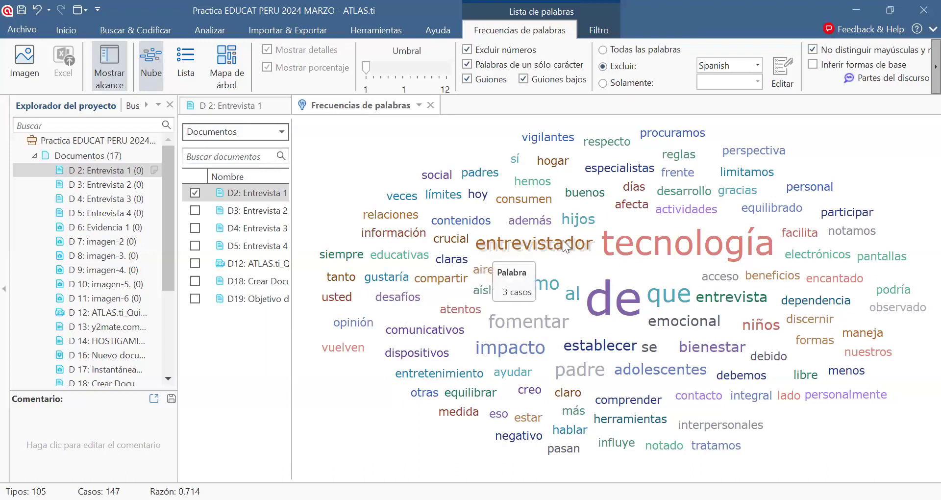
mouse_move(616, 243)
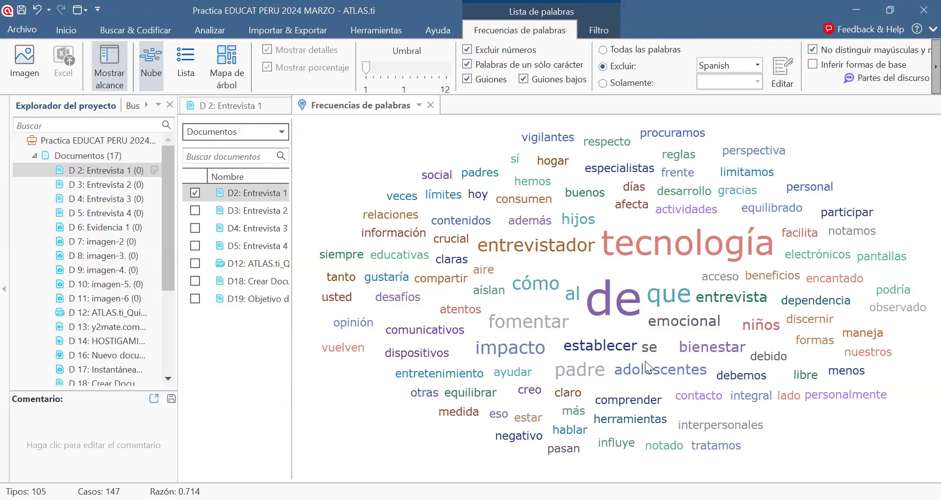
Restrict the word cloud to nouns (Sustantivo) and inspect the frequency of "tecnología".
left_click(884, 78)
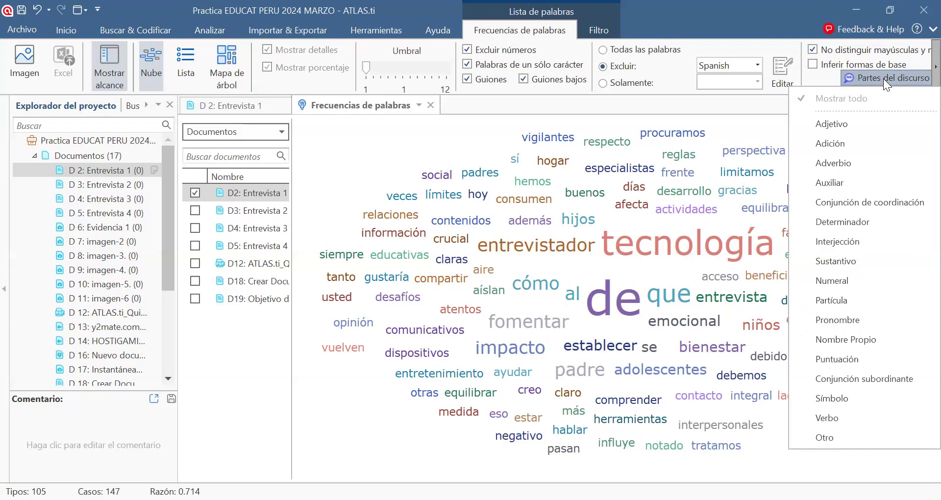
left_click(820, 261)
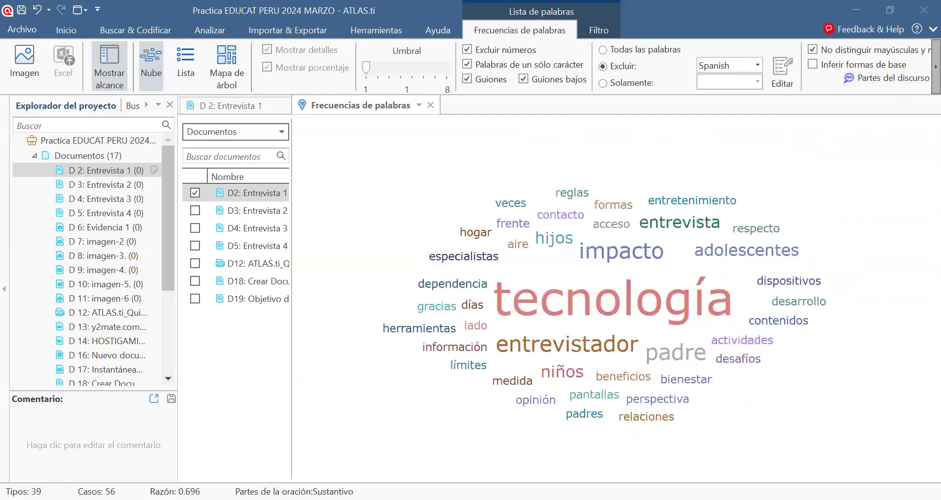
mouse_move(524, 310)
mouse_move(513, 293)
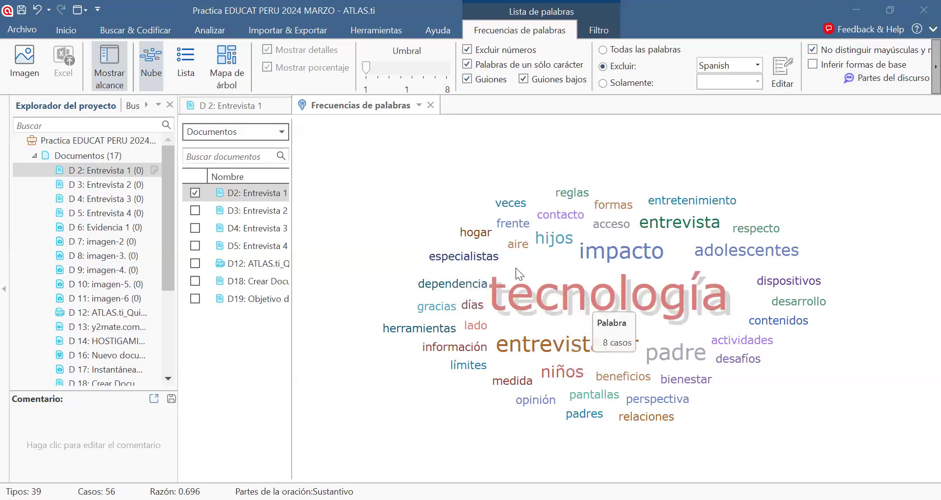
mouse_move(473, 234)
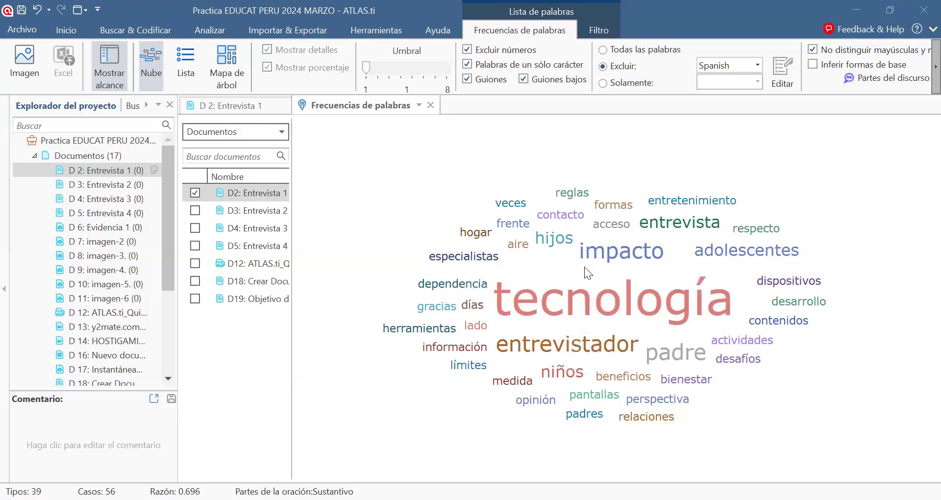
Include Entrevista 2 alongside Entrevista 1 in the scope of the noun word cloud.
left_click(872, 80)
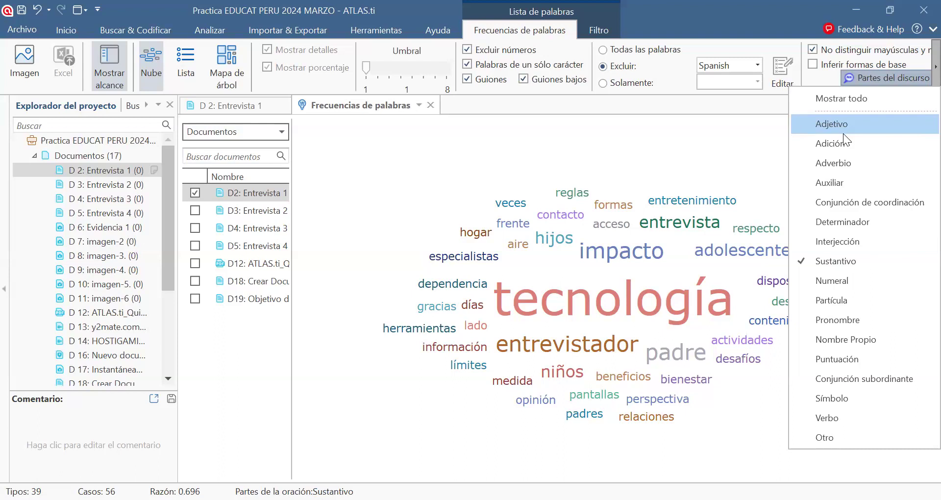
left_click(241, 170)
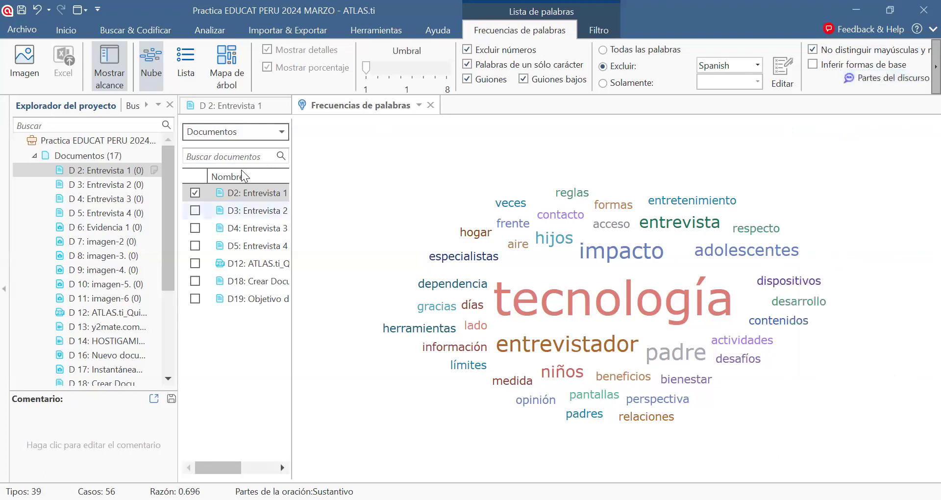
key("space")
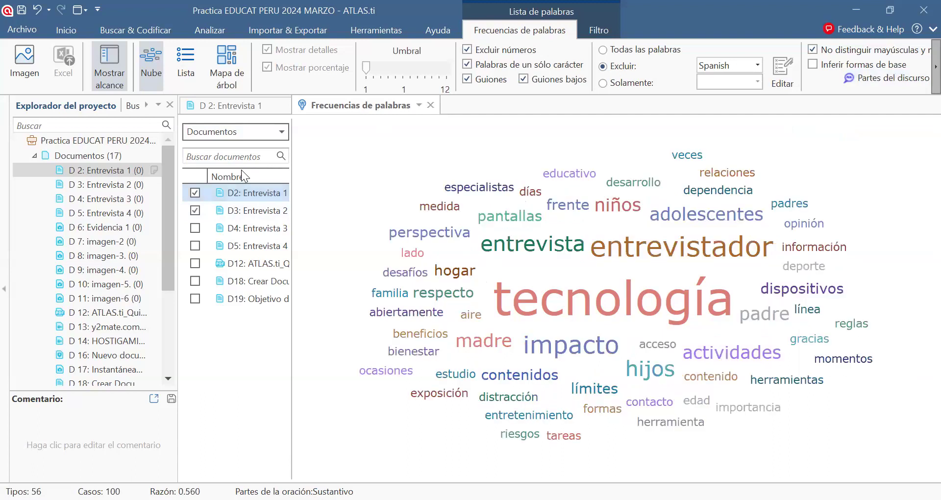
Include Entrevista 3 in the word cloud's scope and remove the Sustantivo filter so all parts of speech are shown.
left_click(195, 228)
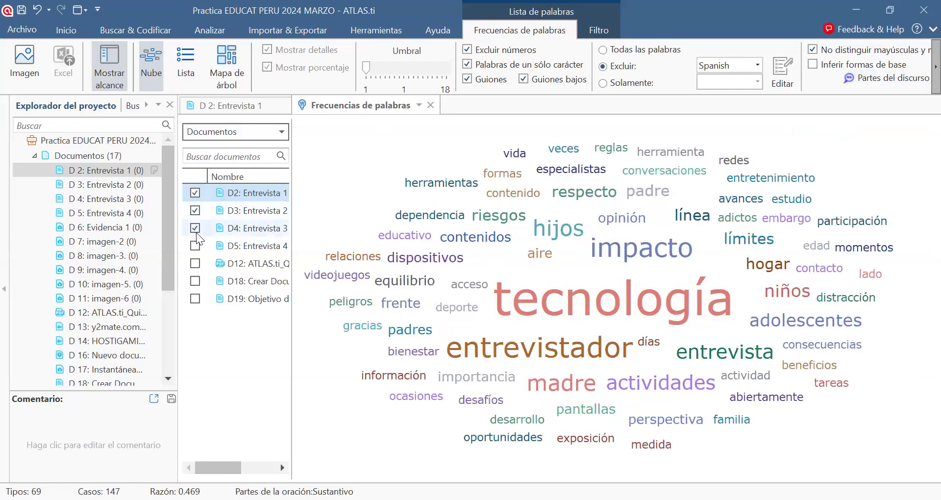
left_click(864, 81)
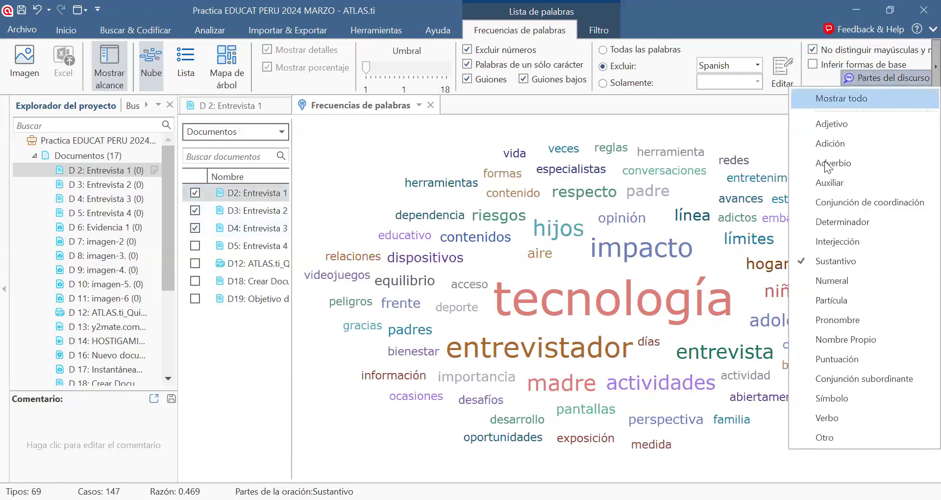
left_click(811, 264)
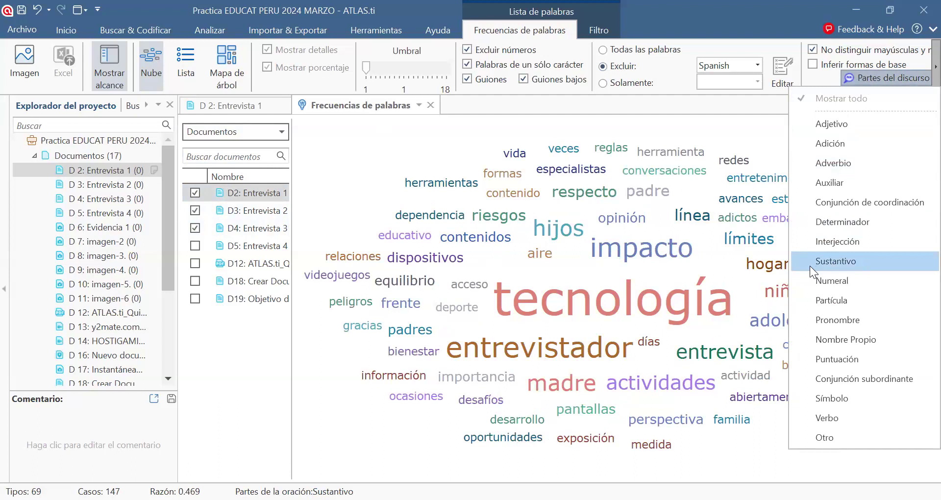
left_click(523, 156)
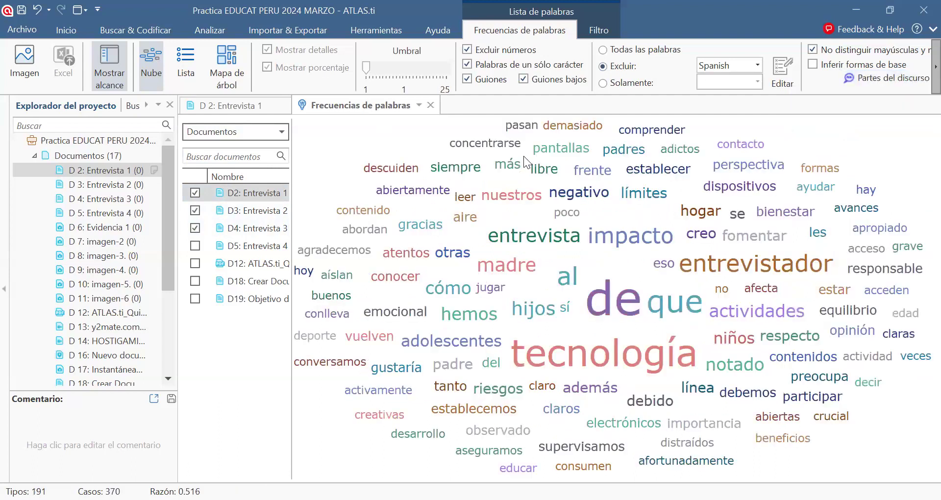
Add Entrevista 4, the ATLAS.ti QuickTour document and Crear Documento to the word cloud's scope.
left_click(195, 246)
left_click(196, 263)
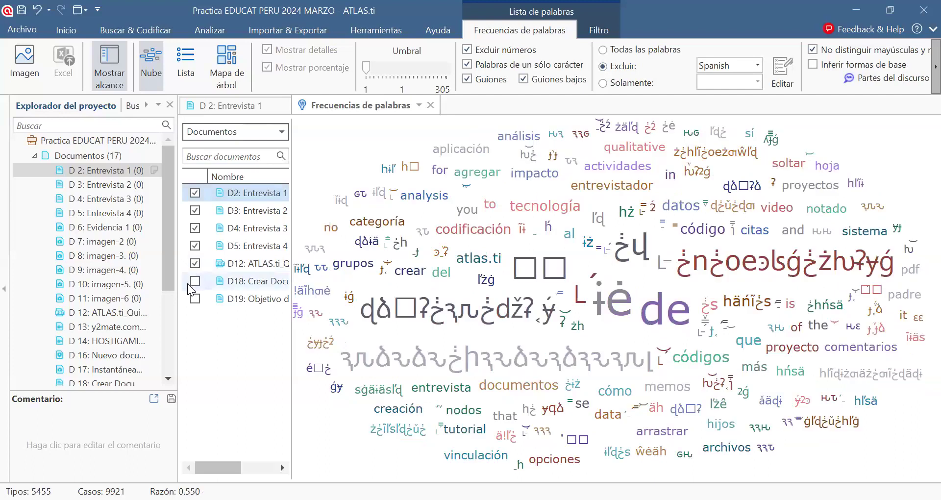
left_click(201, 276)
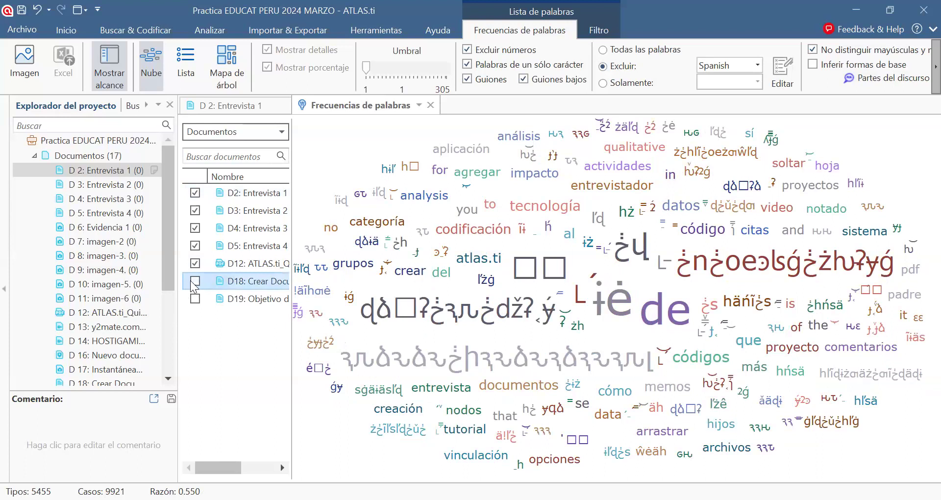
left_click(195, 281)
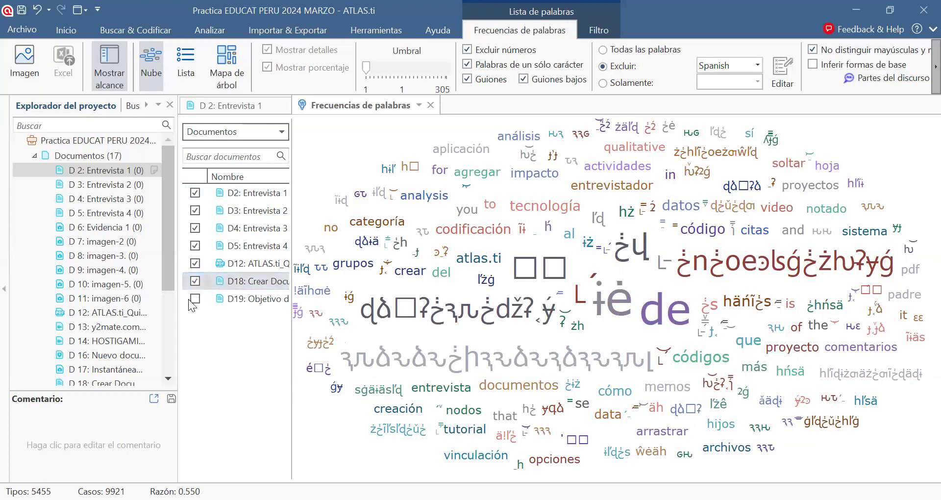
left_click(189, 300)
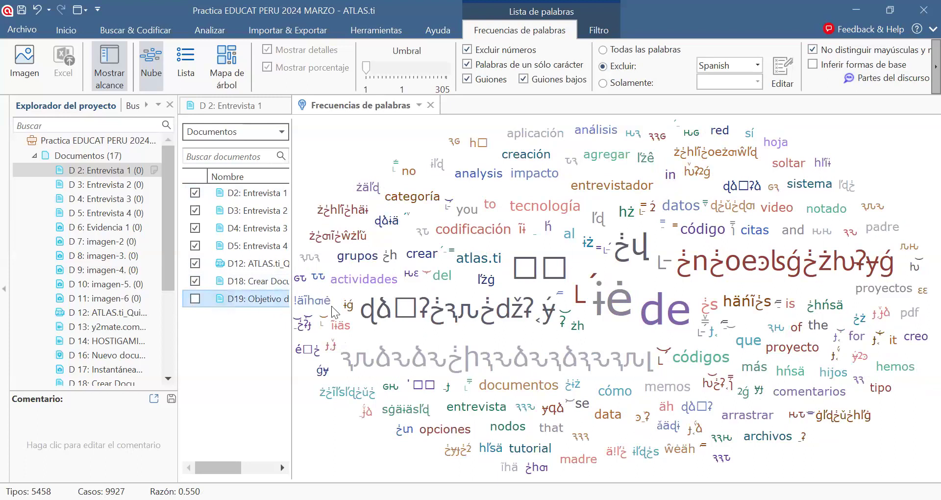
Inspect the frequencies of individual words and the available parts of speech, and close the word frequency results.
mouse_move(793, 241)
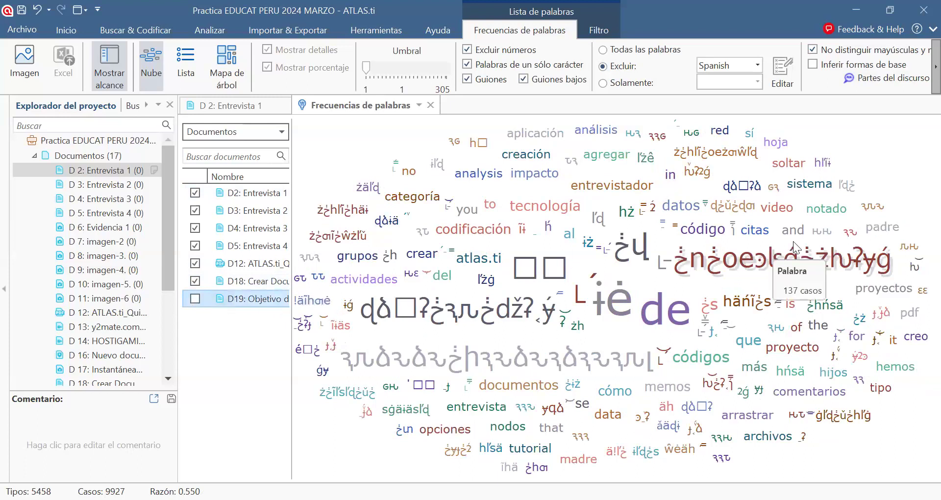
left_click(904, 77)
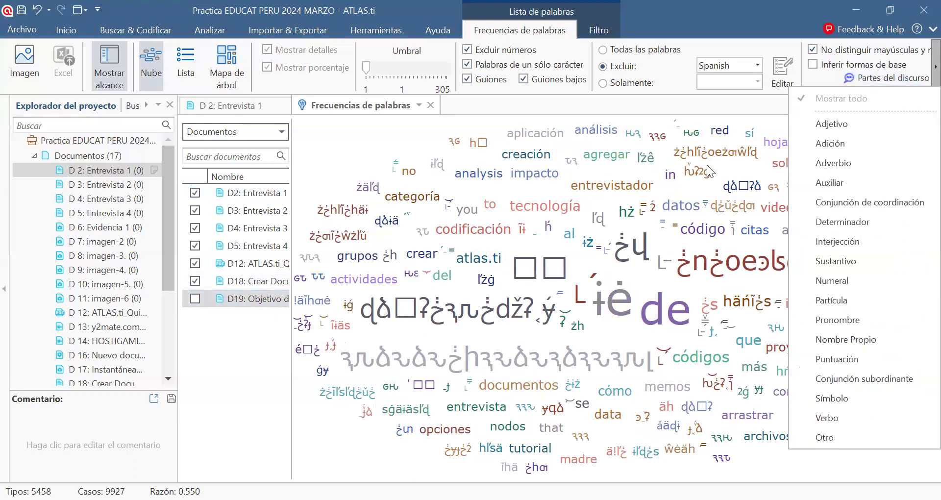
left_click(479, 322)
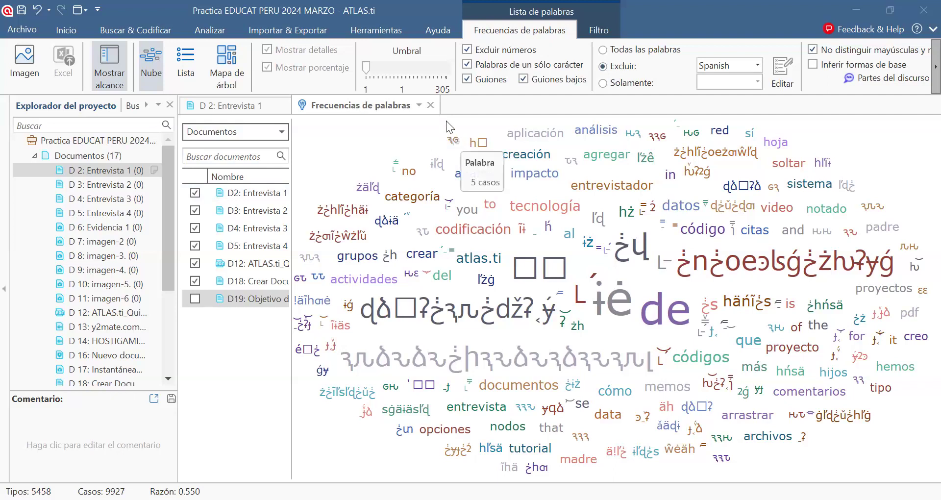
left_click(430, 105)
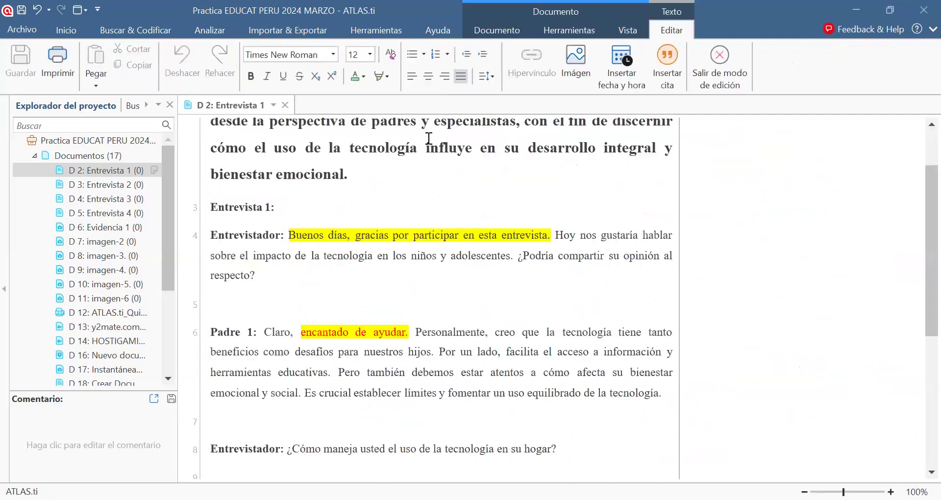
Run the Conceptos analysis on Entrevista 1, browse its concept list, and close the results.
right_click(89, 176)
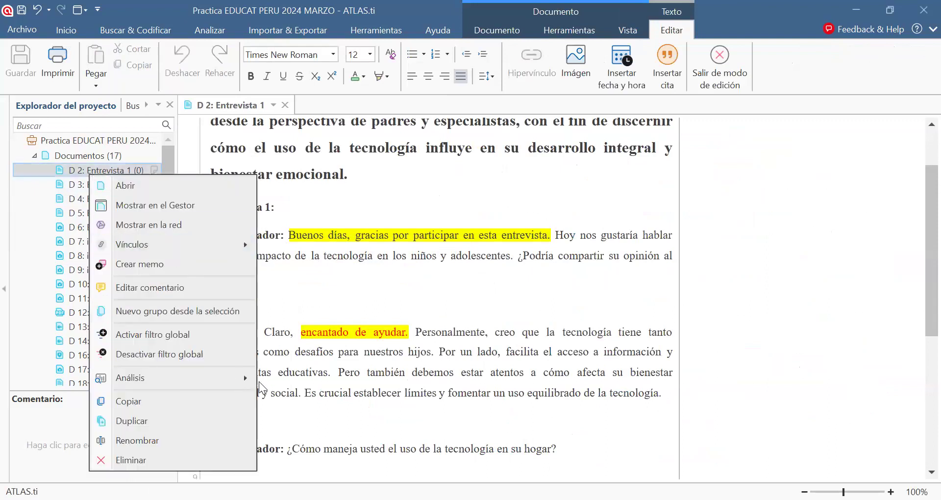
left_click(238, 378)
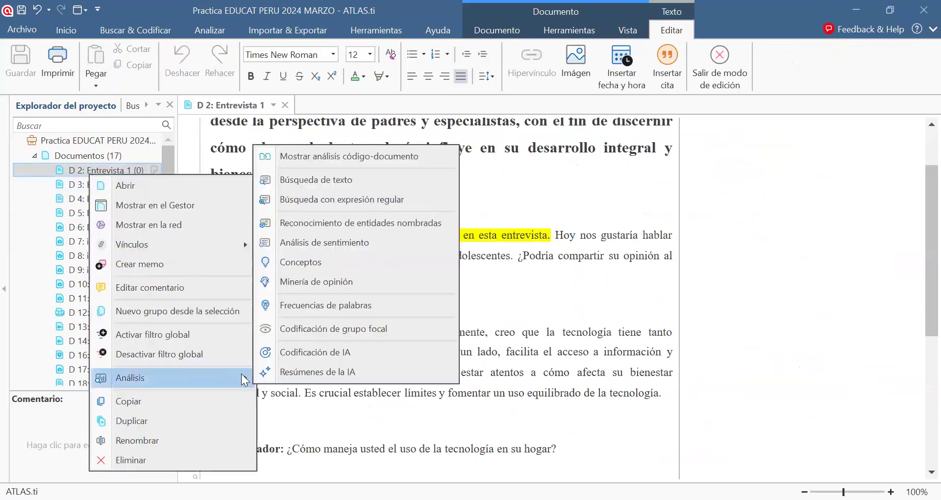
left_click(349, 267)
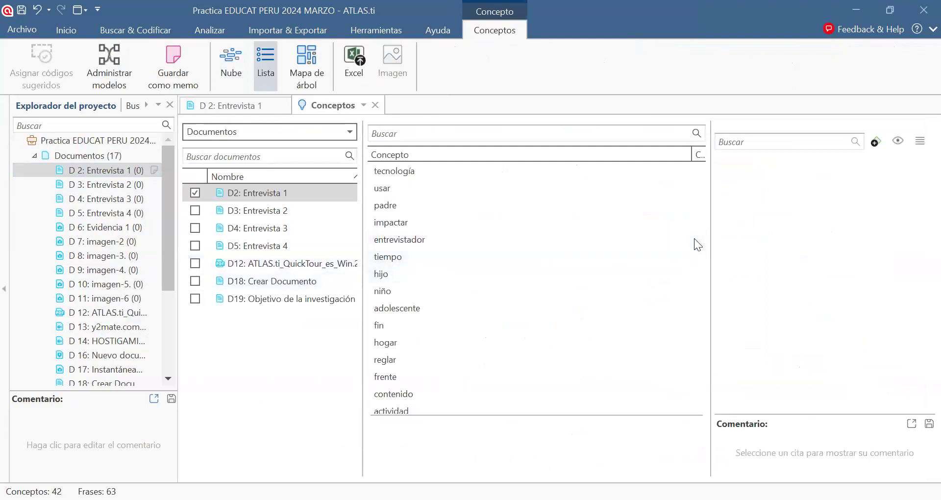
scroll(673, 339, "down", 10)
scroll(691, 238, "up", 10)
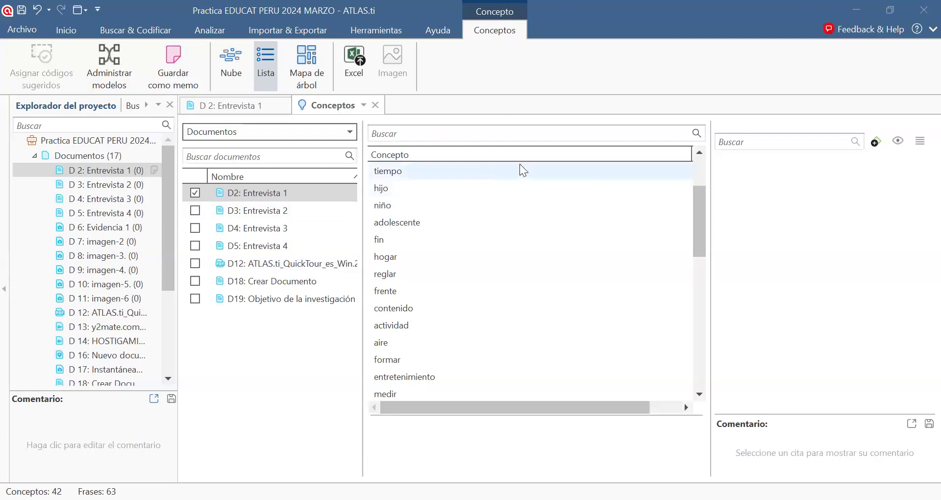
left_click(375, 105)
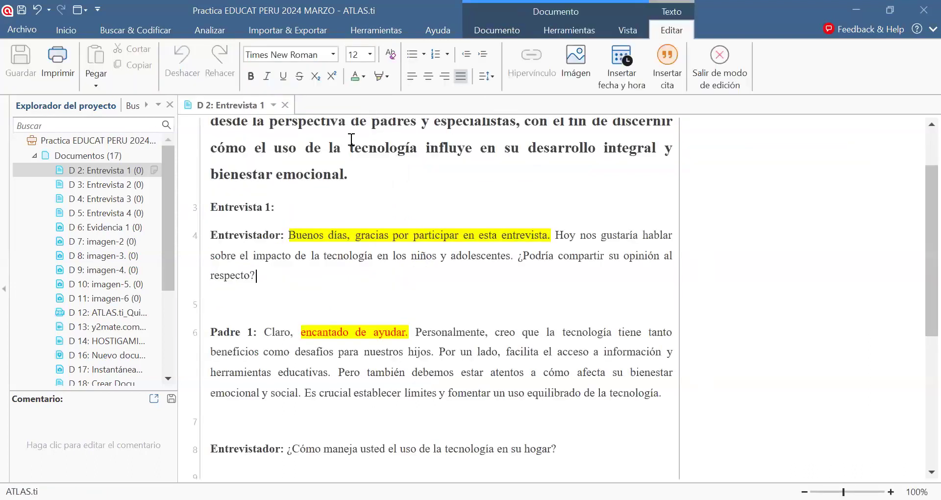
Run the Conceptos analysis on Entrevista 1 and select the concept "tecnología" to list its quotations.
right_click(128, 172)
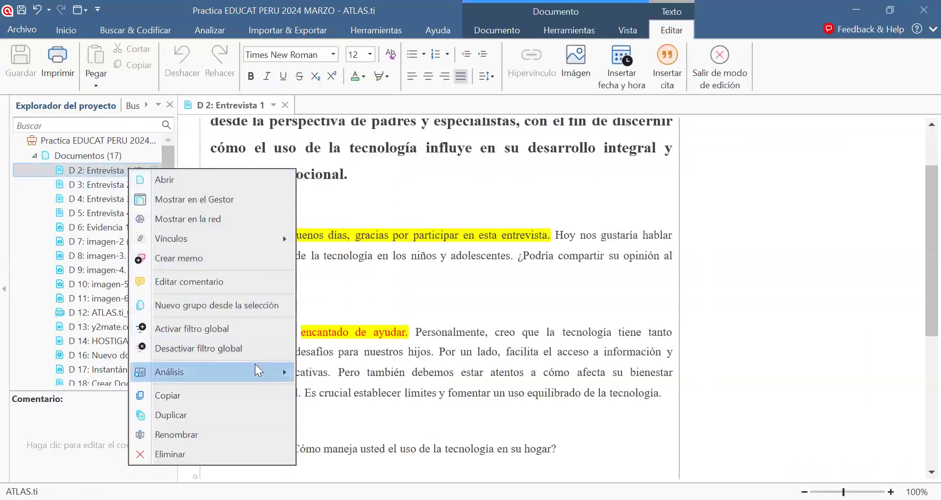
mouse_move(287, 372)
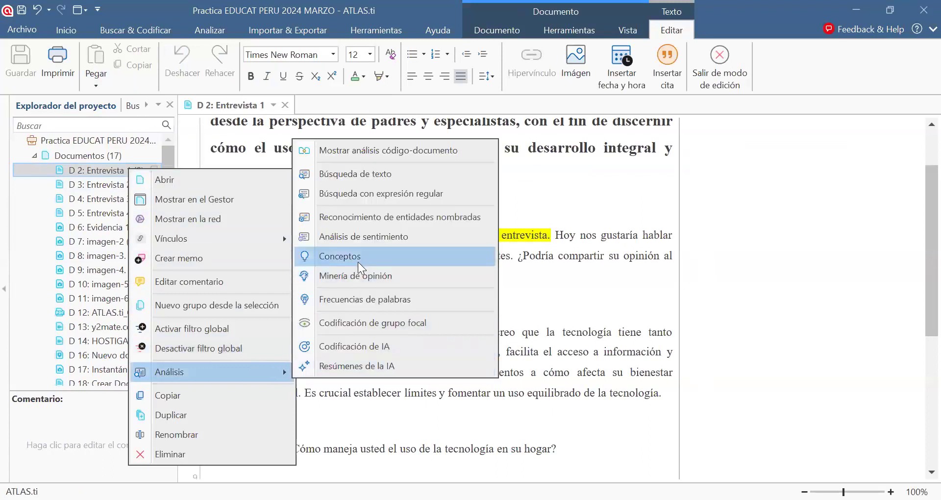
left_click(358, 260)
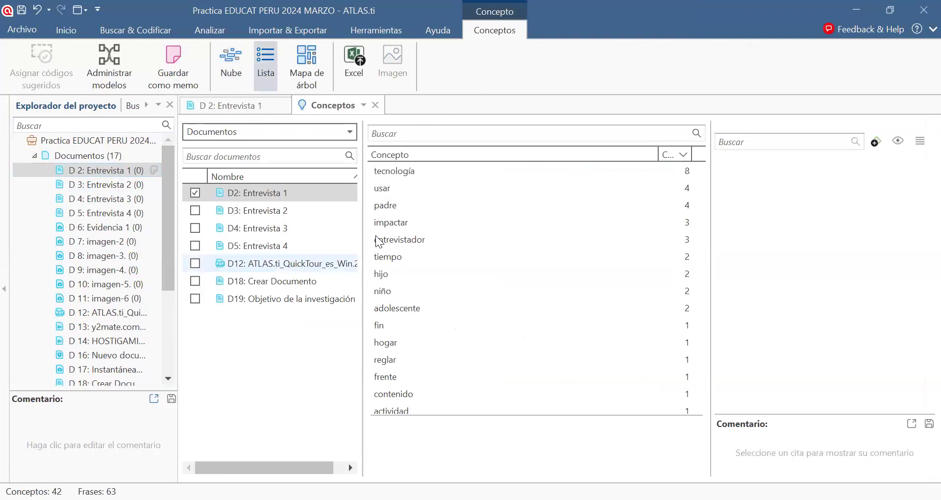
left_click(662, 176)
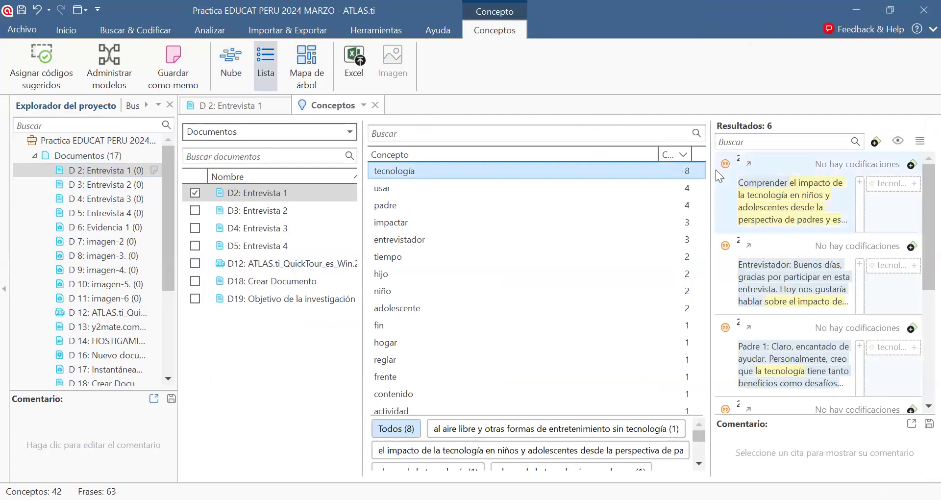
Read through the Entrevista 1 quotations found for the concept "tecnología".
scroll(732, 365, "down", 3)
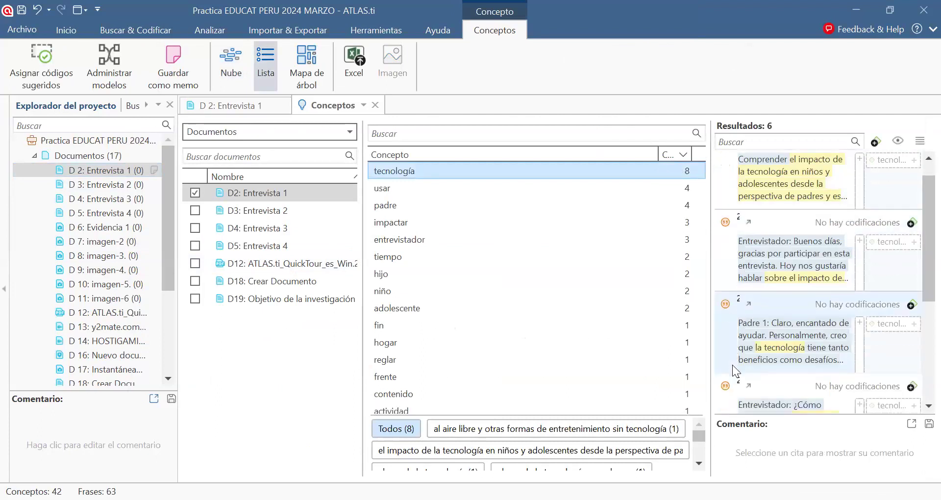
scroll(732, 364, "down", 1)
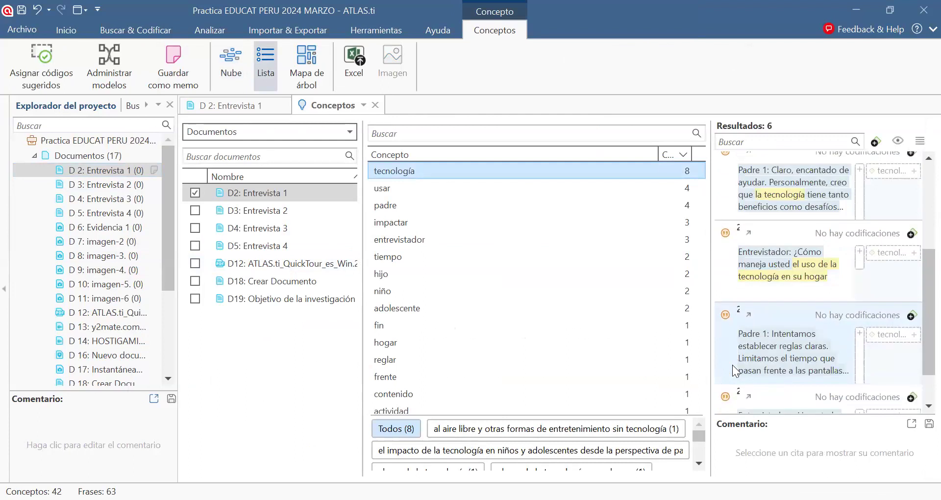
scroll(733, 364, "down", 1)
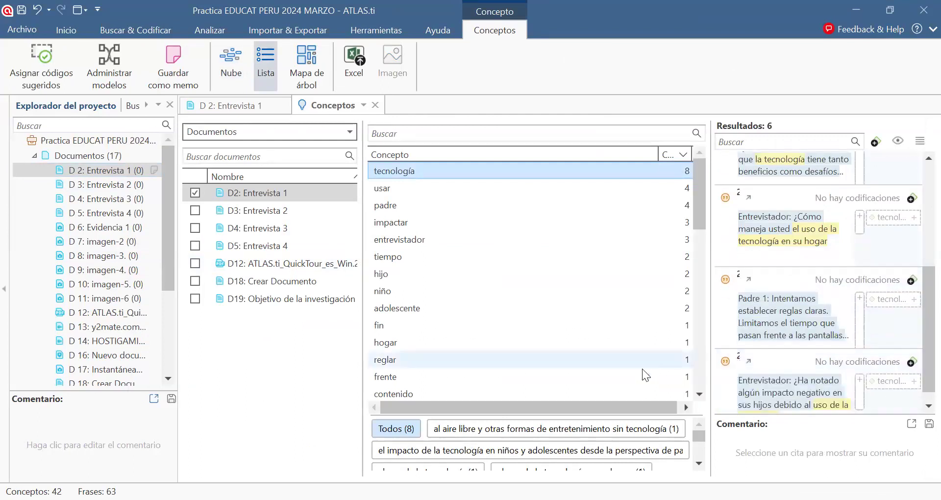
scroll(470, 432, "down", 2)
scroll(470, 433, "up", 3)
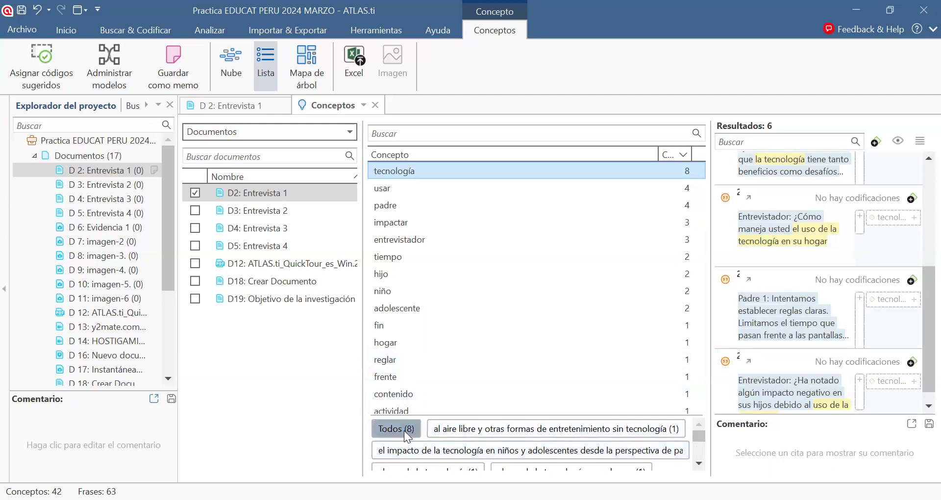
View the quotations for individual "tecnología" phrases, including "un uso equilibrado de la tecnología" and "uso de la tecnología".
left_click(439, 427)
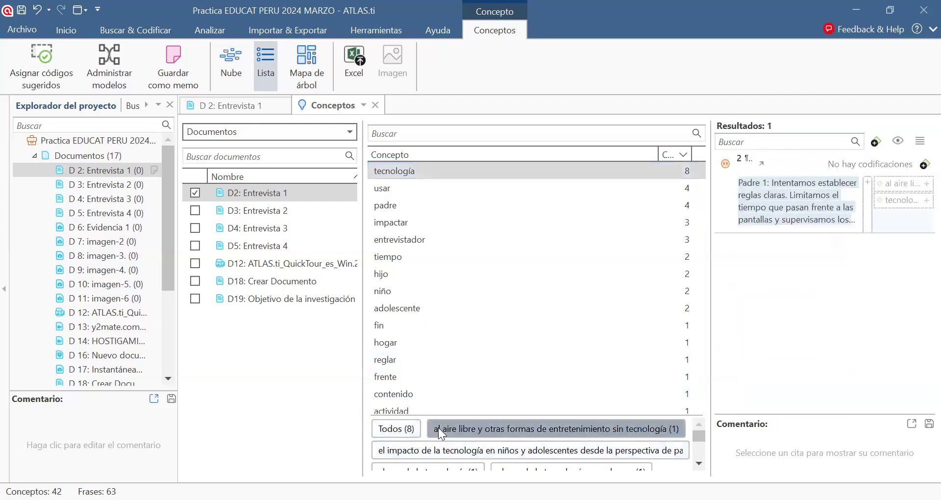
left_click(425, 451)
scroll(430, 453, "down", 2)
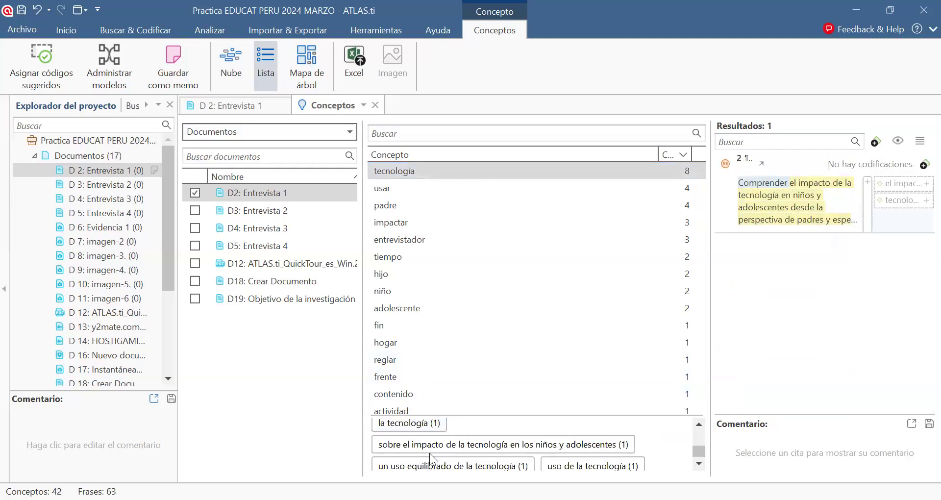
left_click(433, 452)
scroll(434, 456, "down", 1)
left_click(432, 461)
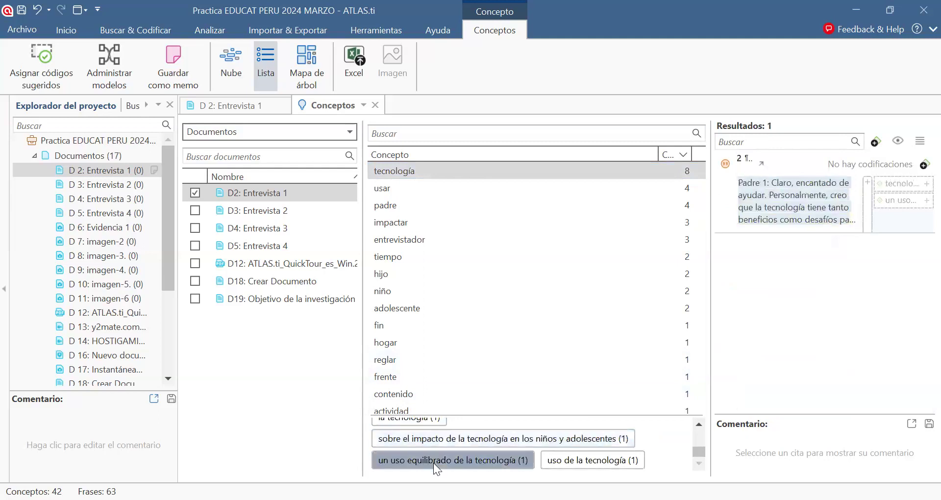
left_click(566, 465)
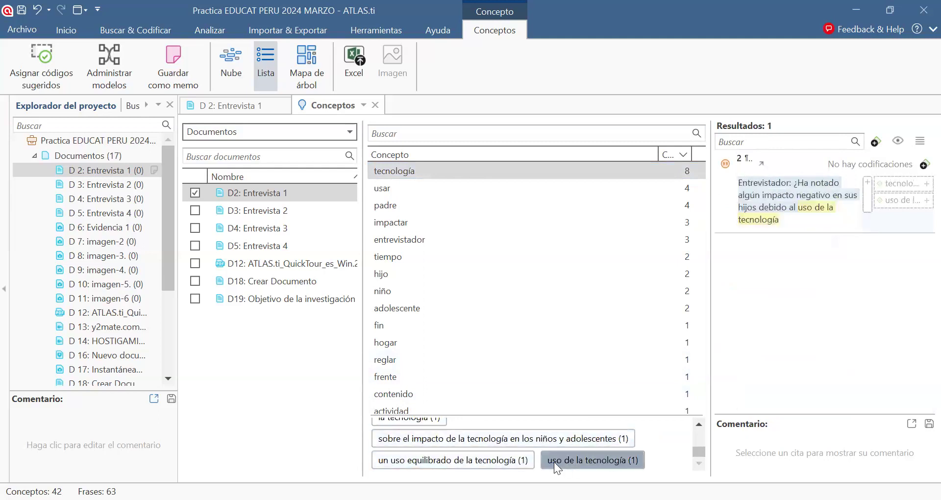
scroll(555, 462, "up", 3)
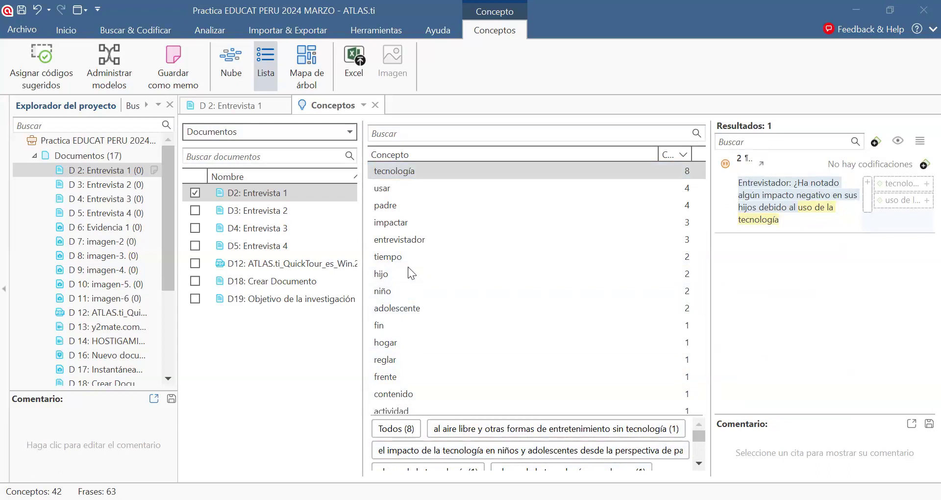
Search the concept list for the letters "f", "t" and "u" in turn, and clear the search.
left_click(407, 133)
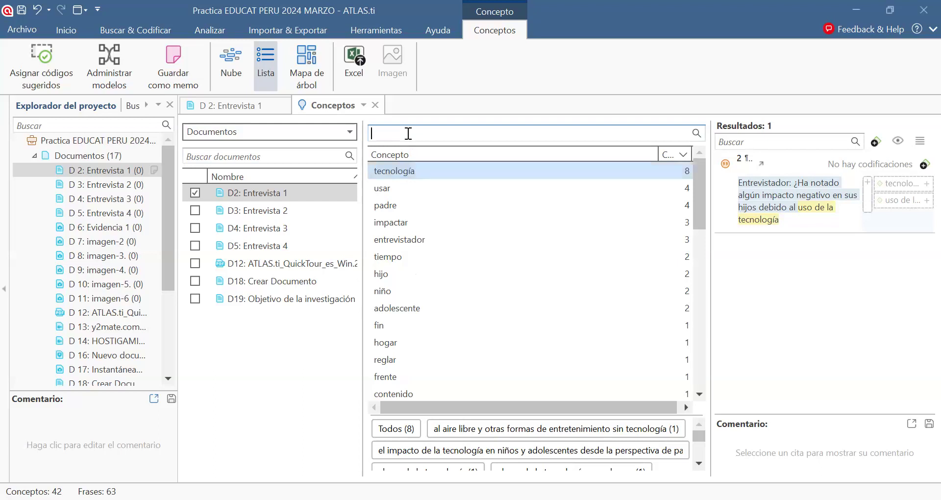
type("f")
key("BackSpace")
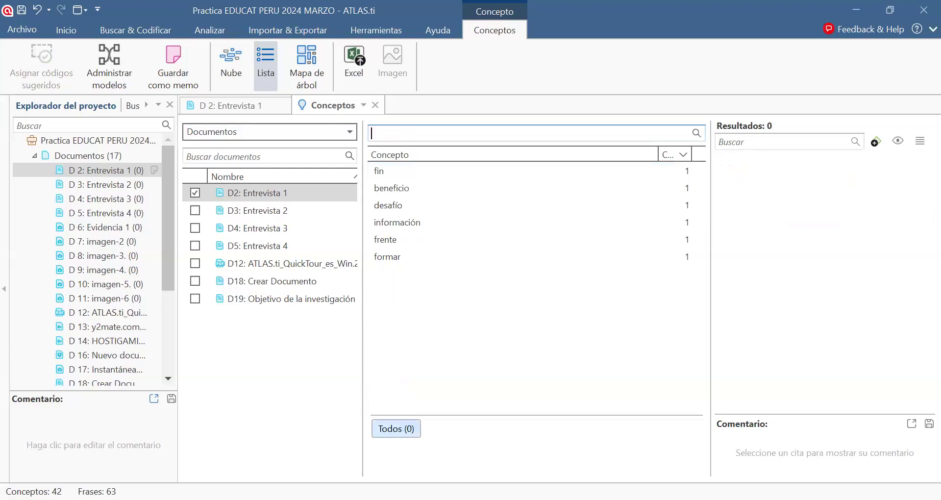
type("f")
key("BackSpace")
type("t")
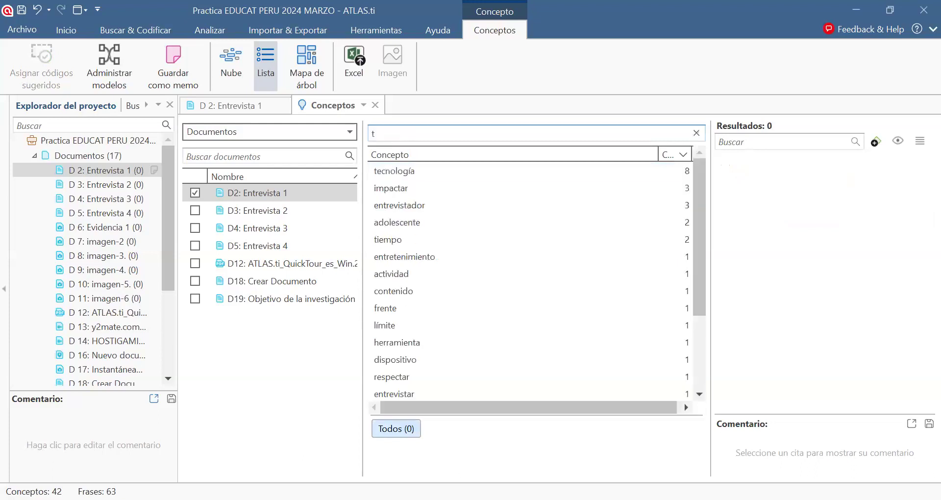
key("BackSpace")
type("u")
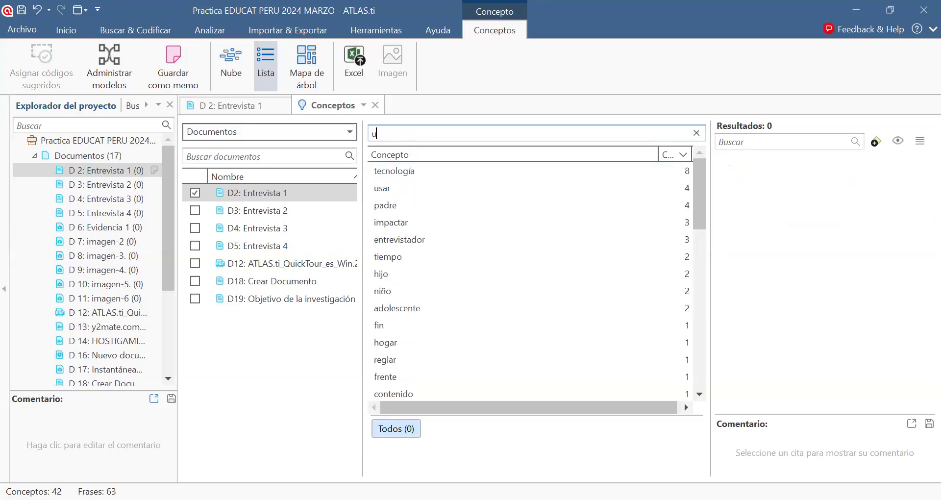
key("BackSpace")
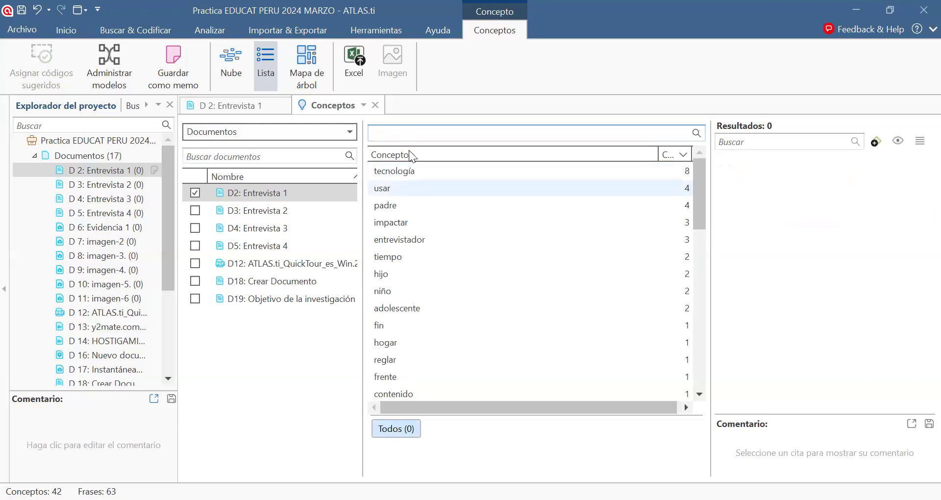
List the quotations for the concept "tiempo", and search the concept list for "t", "tr" and "e" before clearing the search.
left_click(398, 263)
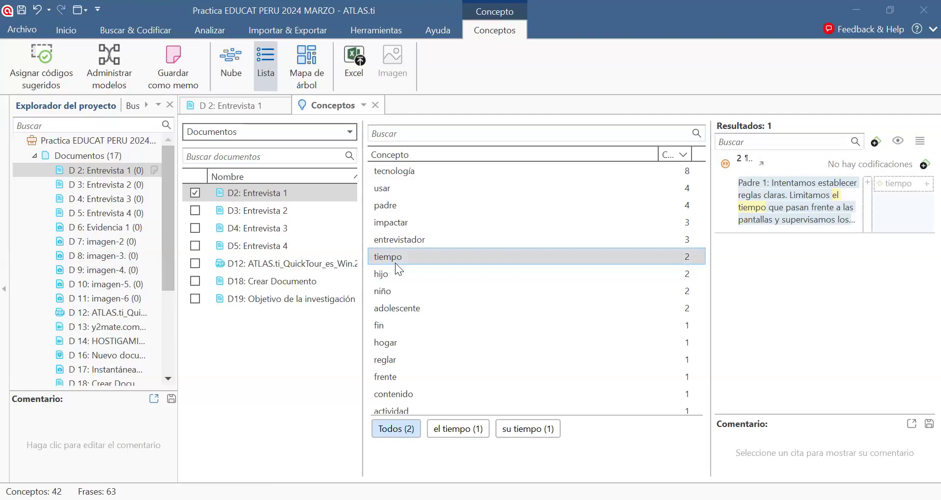
left_click(442, 133)
type("t")
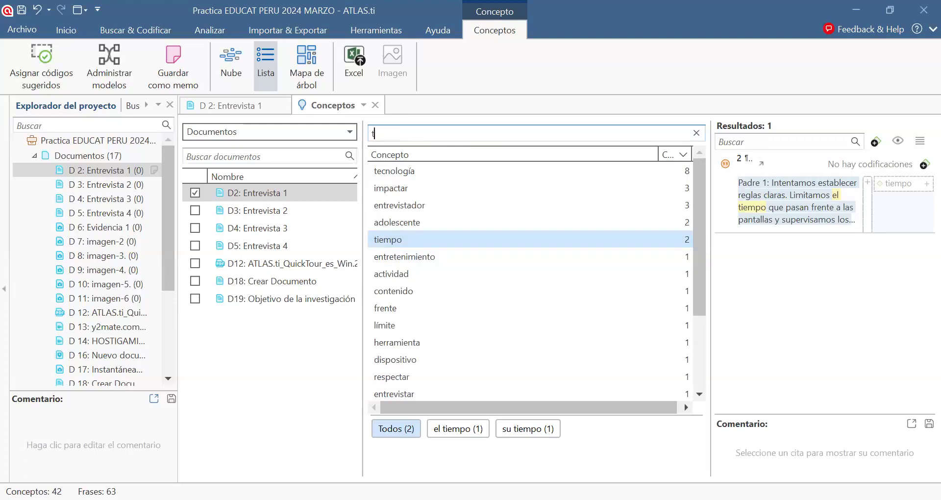
type("r")
key("BackSpace")
key("BackSpace")
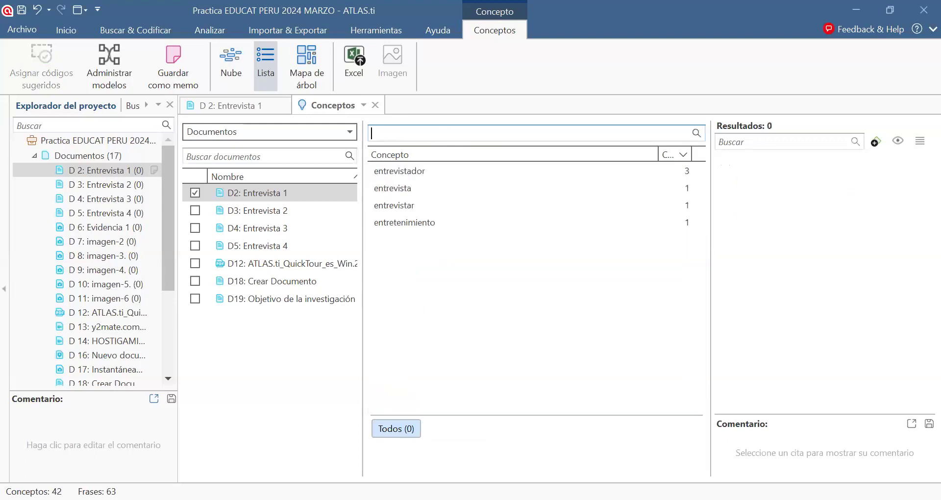
type("e")
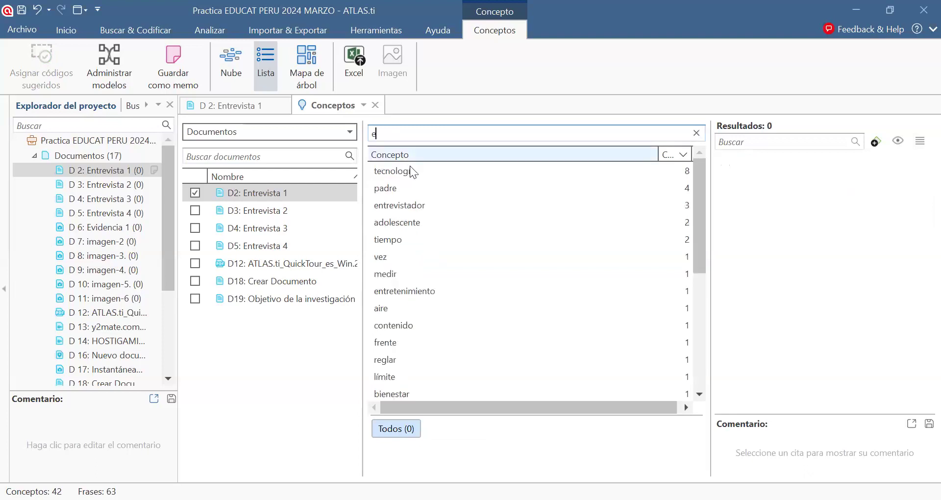
left_click(696, 133)
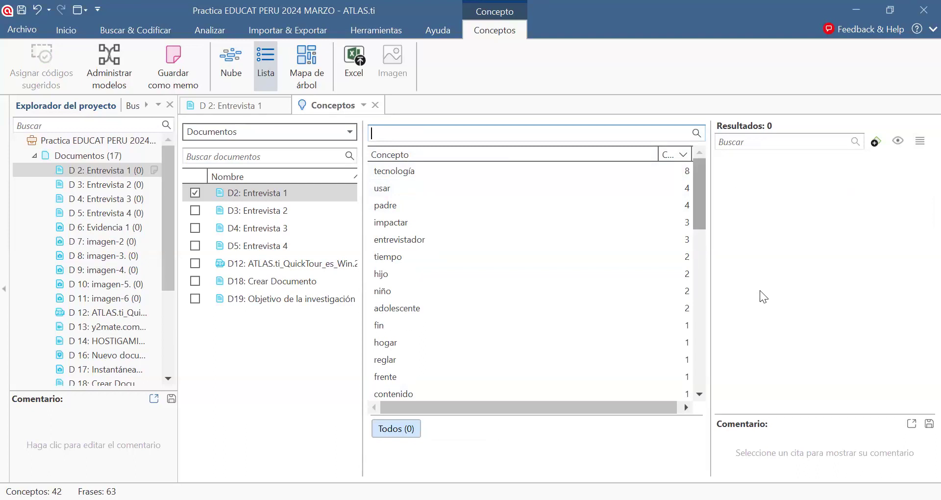
Compare the Entrevista 1 concepts as a cloud, a list and a tree map, and close the Conceptos analysis.
left_click(233, 60)
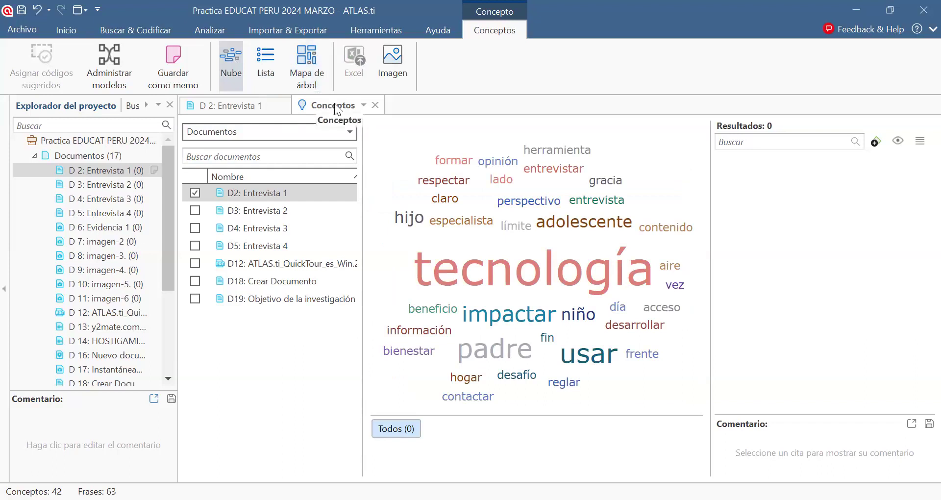
left_click(274, 82)
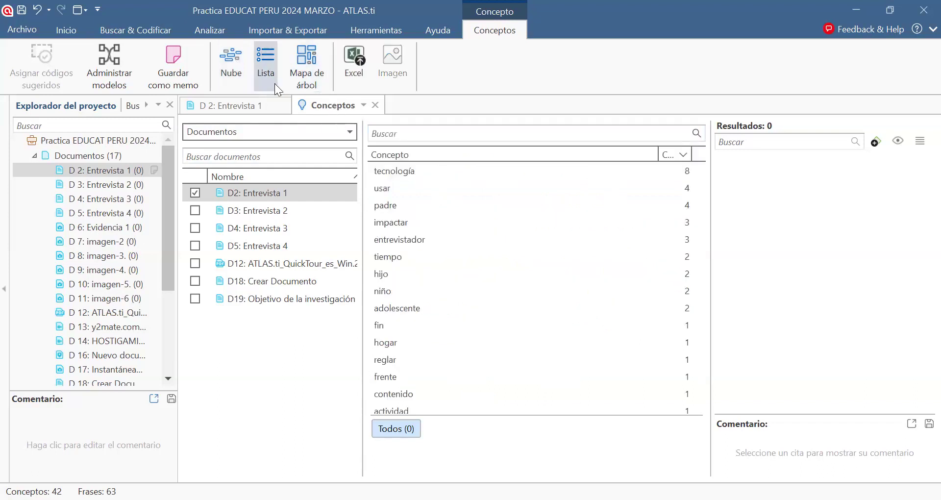
left_click(233, 58)
left_click(267, 55)
left_click(294, 54)
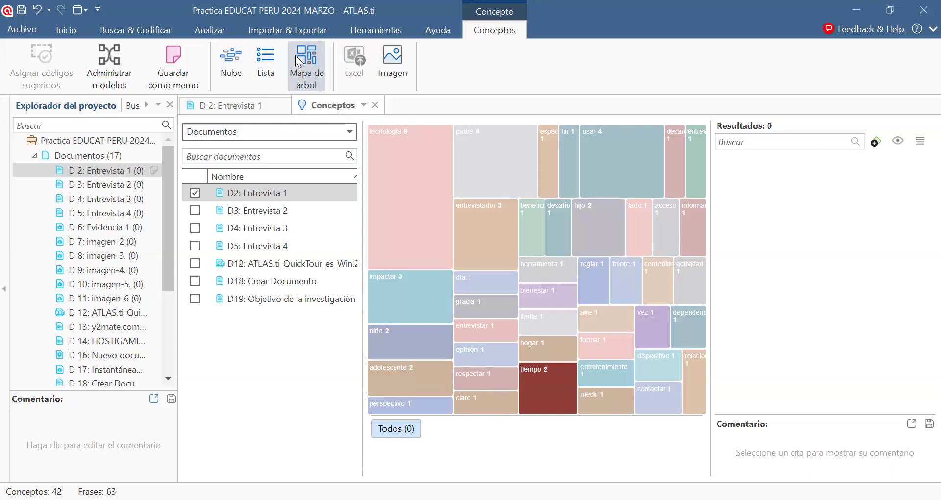
left_click(232, 58)
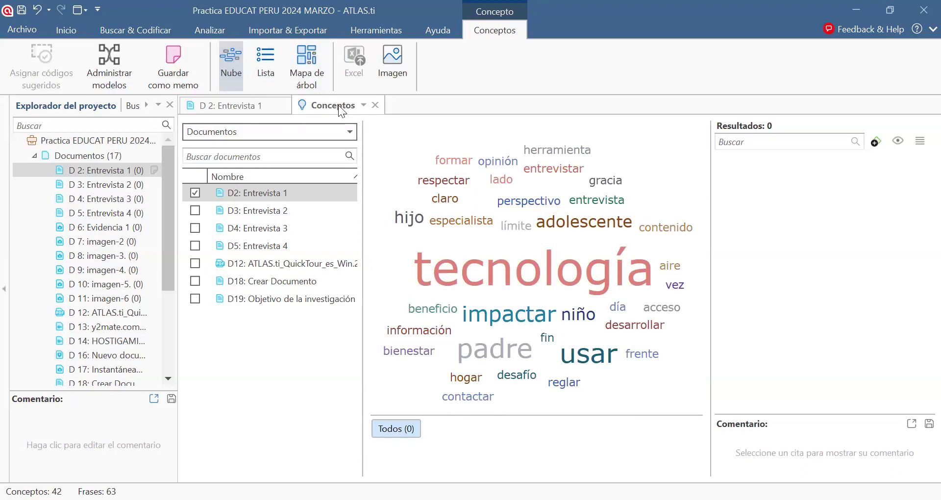
left_click(376, 104)
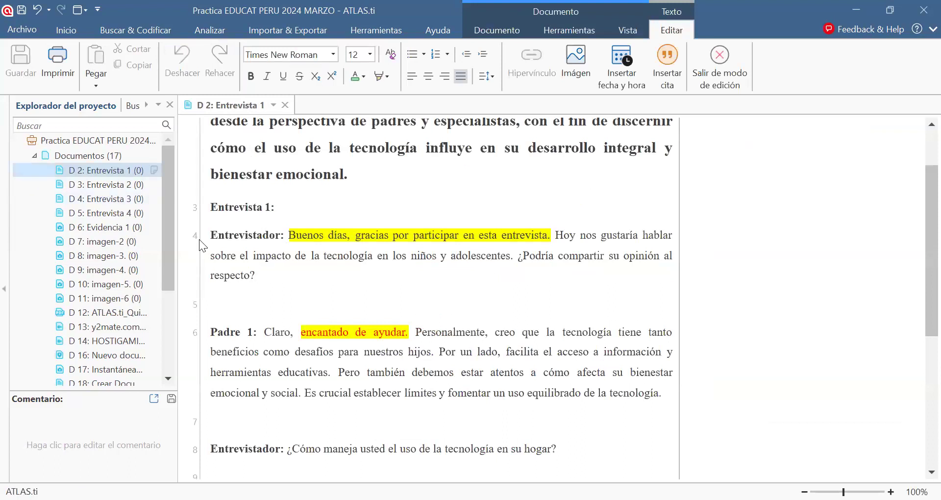
Generate the Entrevista 1 word frequency cloud and save it as PNG "Documentos - Nube de palabras" in the desktop folder Practica universitaria (PERU).
right_click(114, 171)
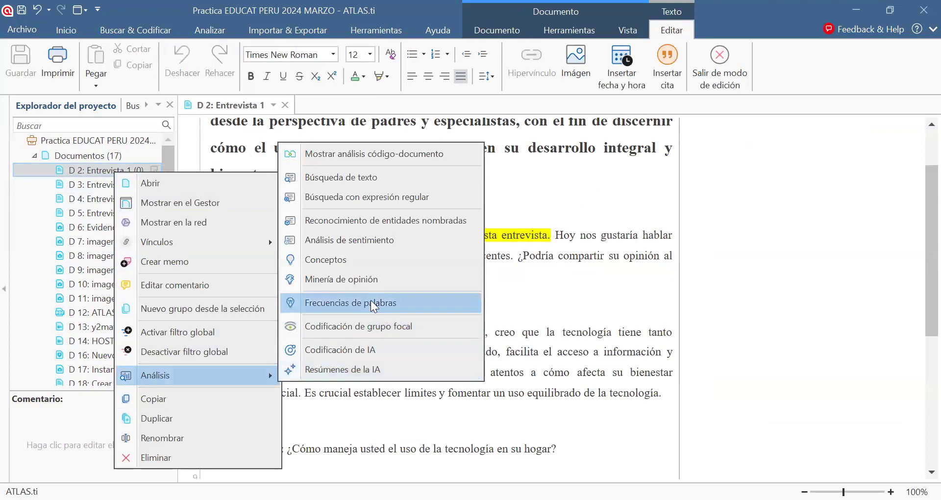
left_click(370, 300)
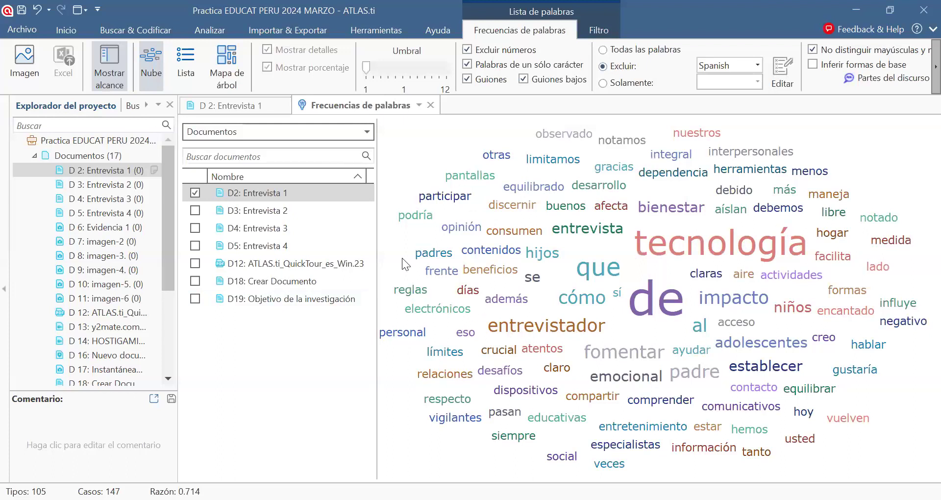
left_click(11, 53)
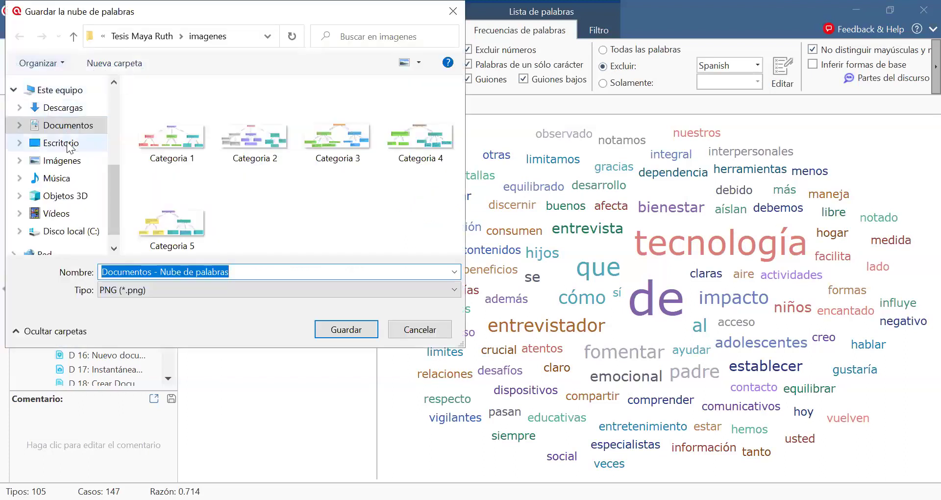
left_click(61, 143)
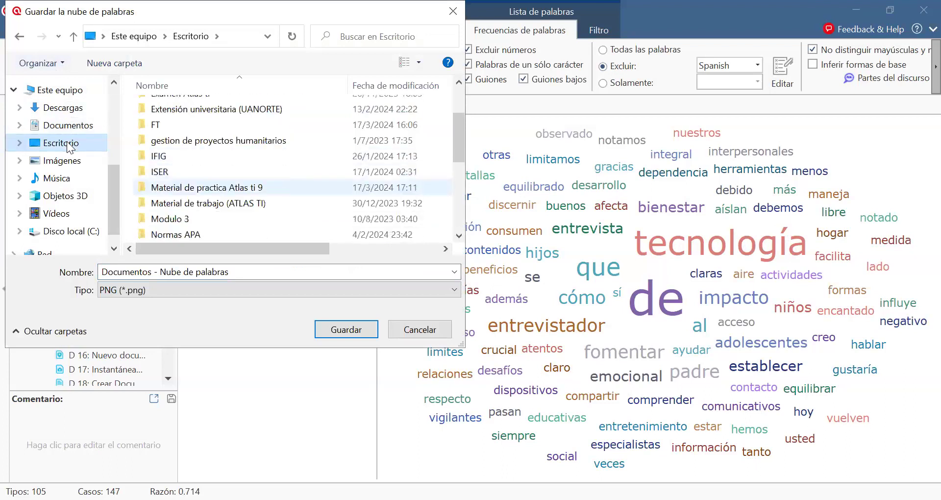
left_click(147, 203)
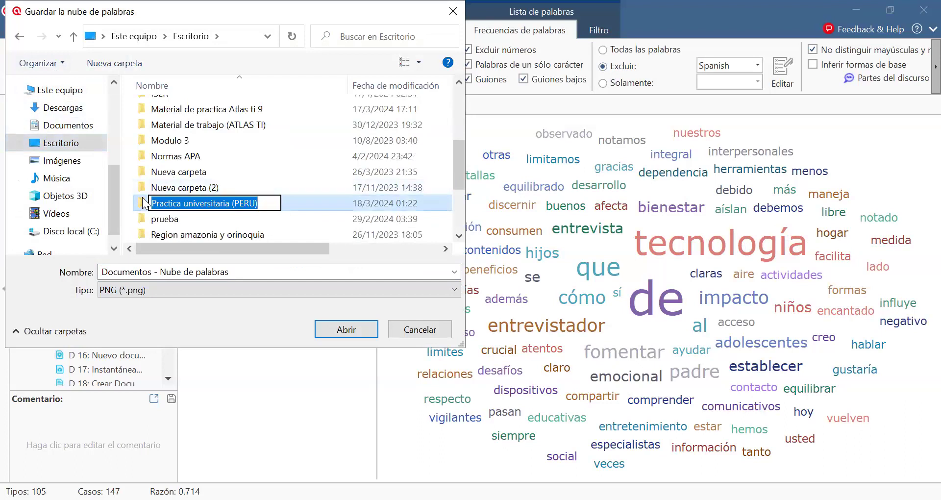
double_click(147, 203)
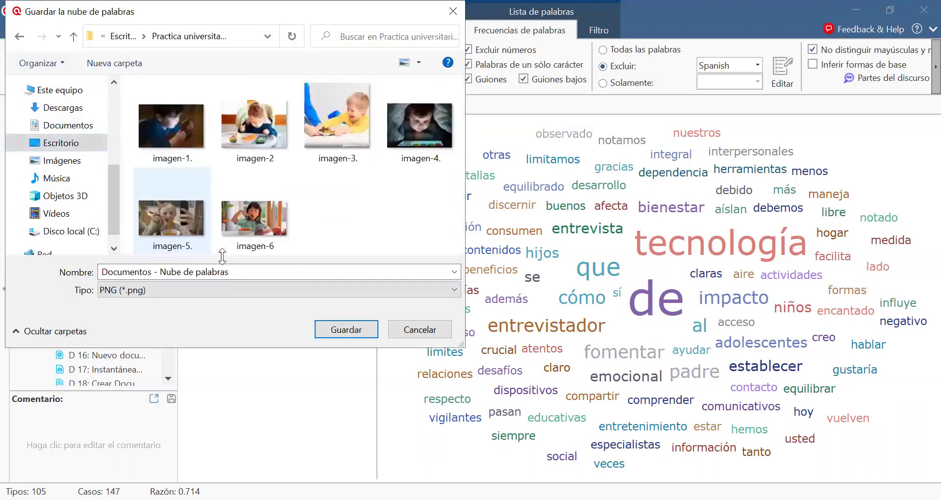
left_click(339, 331)
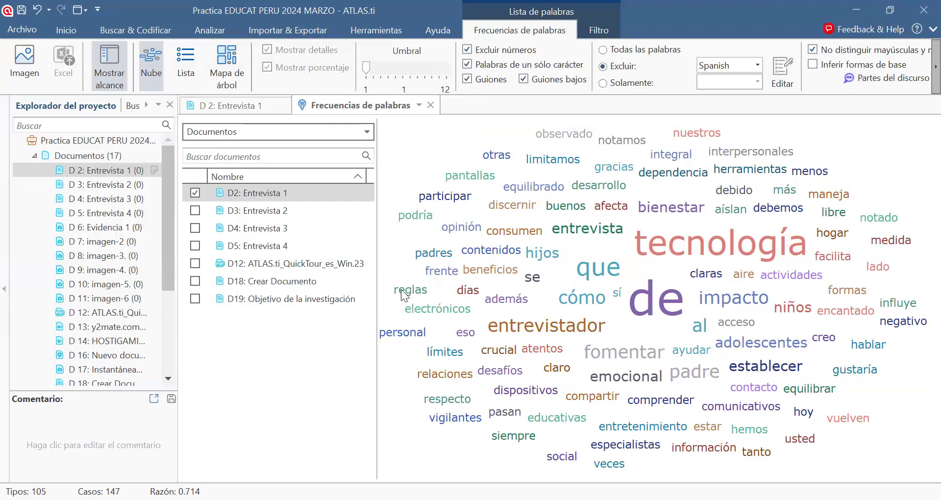
Look up the cloud words "electrónicos" and "crucial" in context, closing each result and finally the word frequencies.
right_click(416, 312)
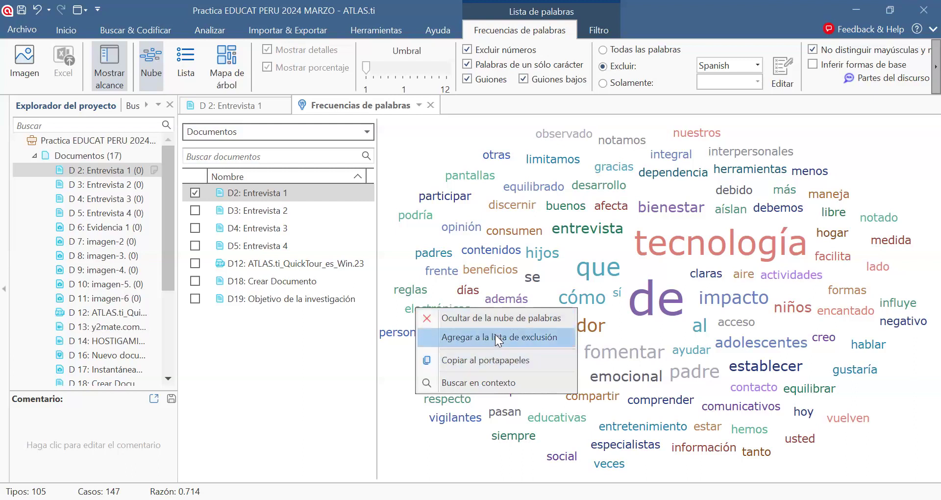
left_click(469, 383)
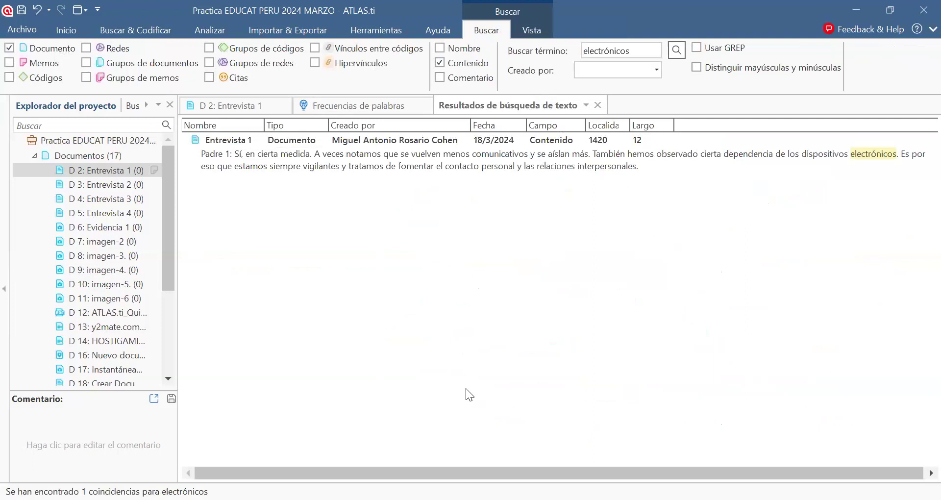
left_click(594, 106)
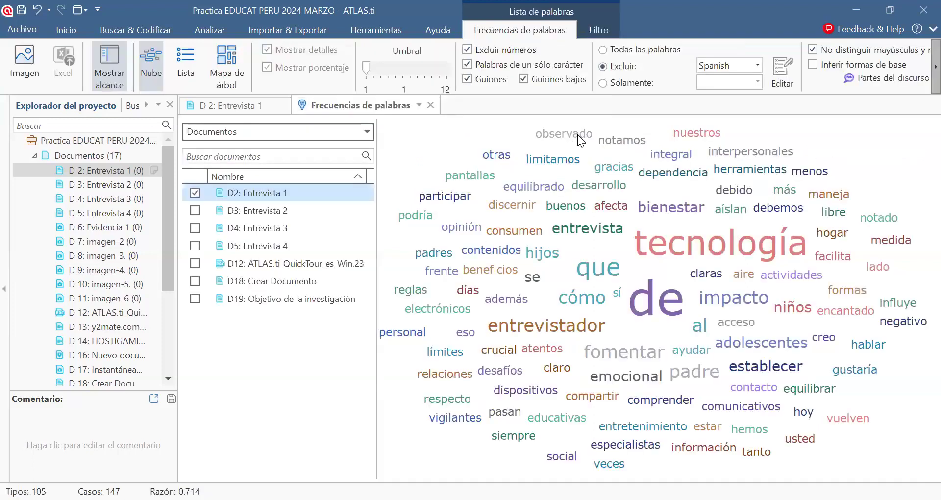
right_click(503, 352)
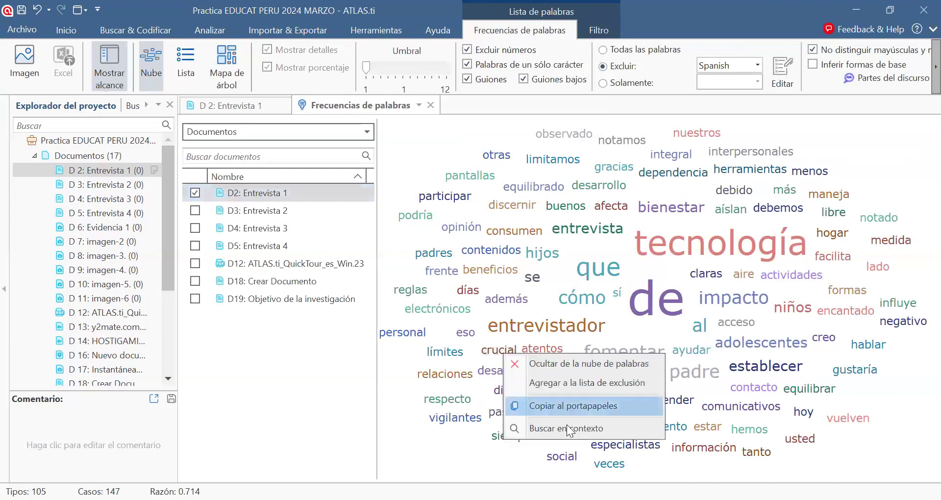
left_click(566, 428)
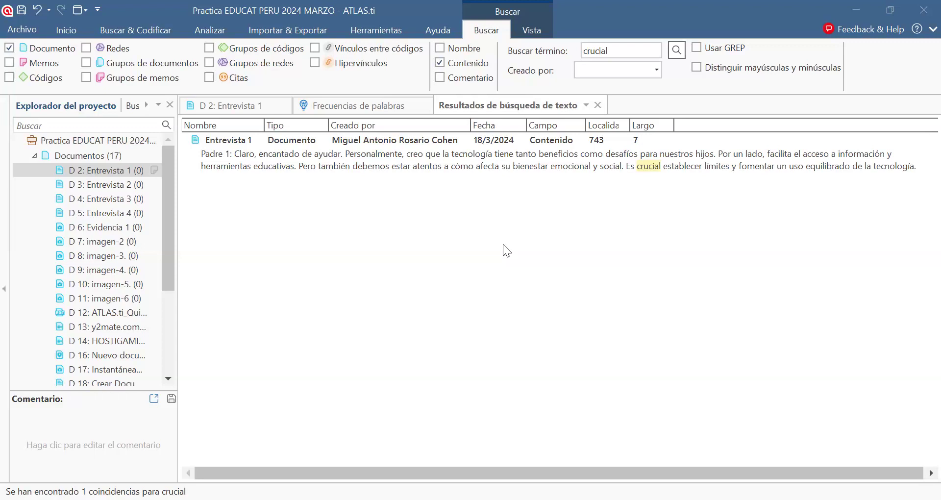
left_click(598, 105)
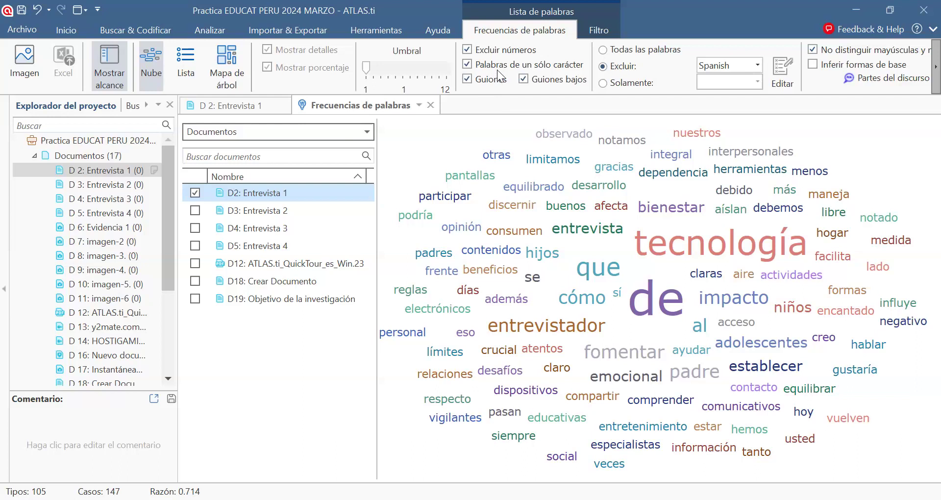
left_click(431, 105)
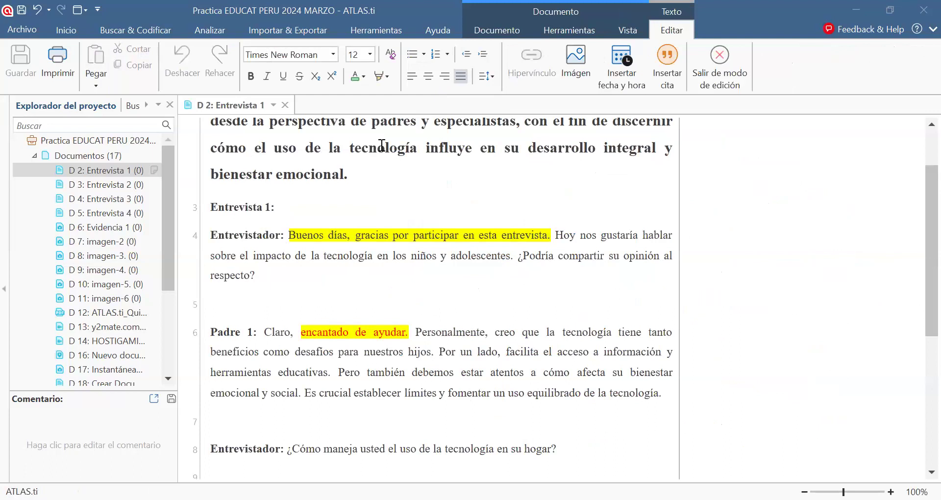
Start a sentiment analysis on Entrevista 1, add Entrevista 2 to the selected documents, and continue to the search settings.
scroll(312, 275, "down", 1)
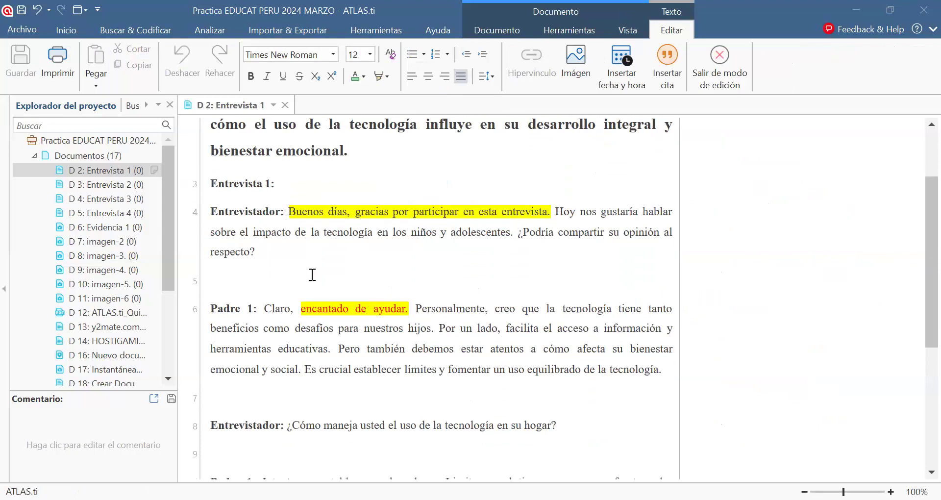
right_click(116, 169)
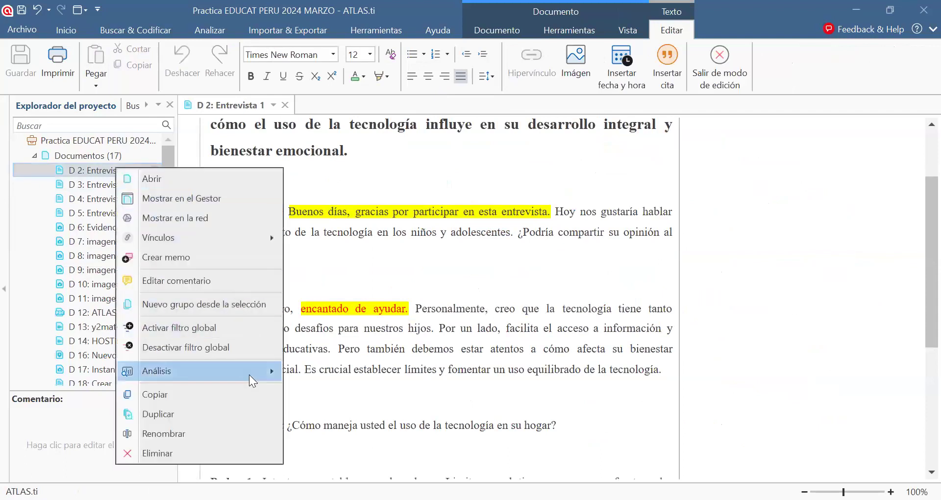
mouse_move(250, 375)
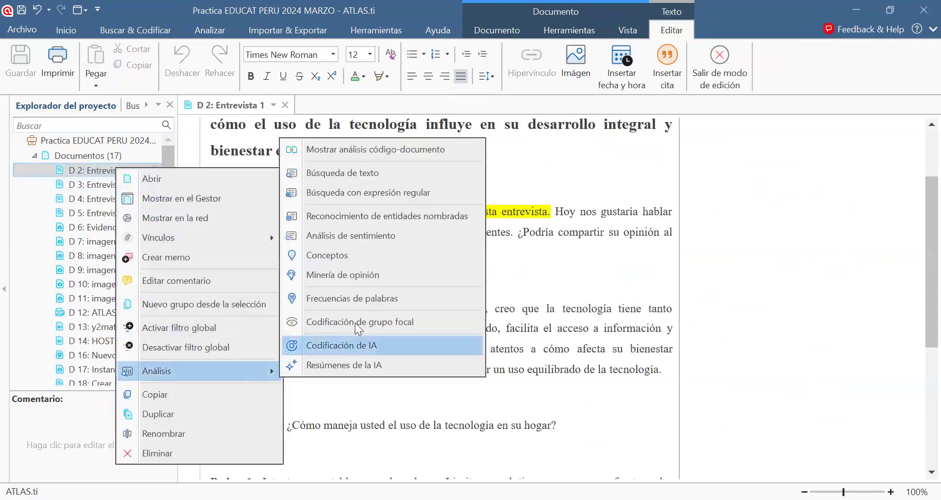
left_click(351, 237)
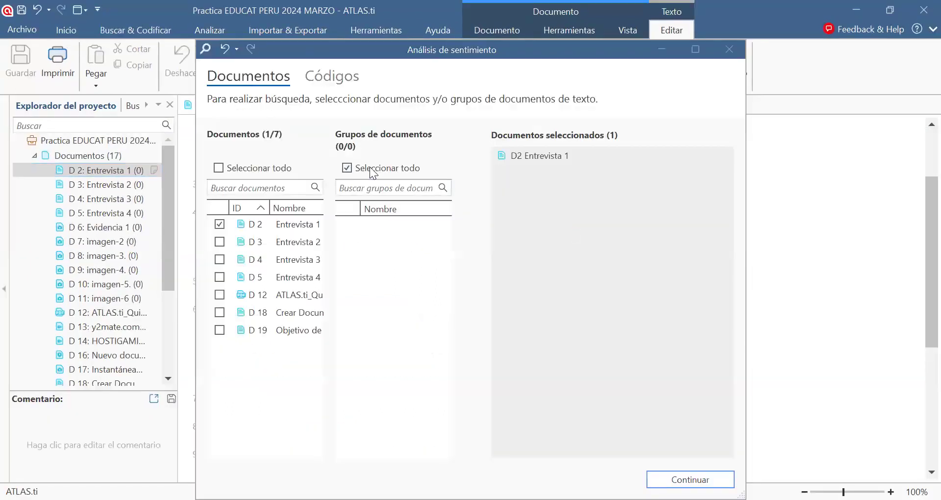
left_click(216, 243)
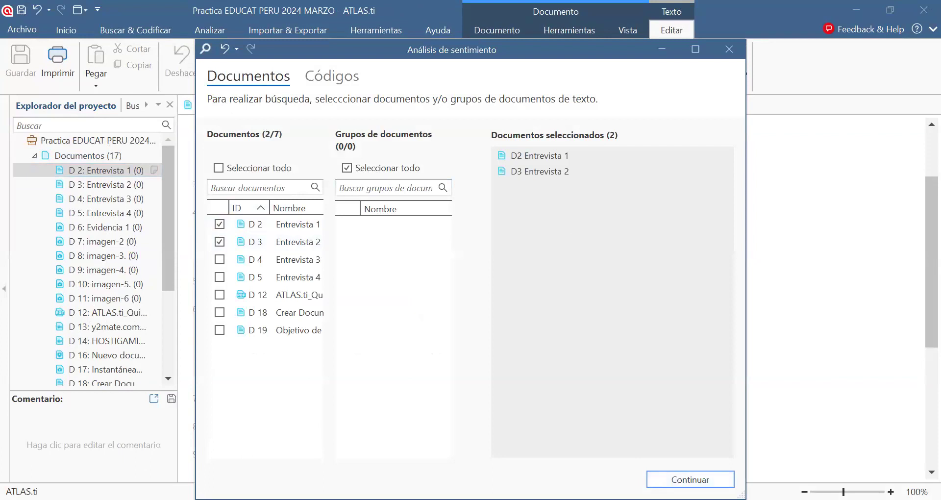
key("Return")
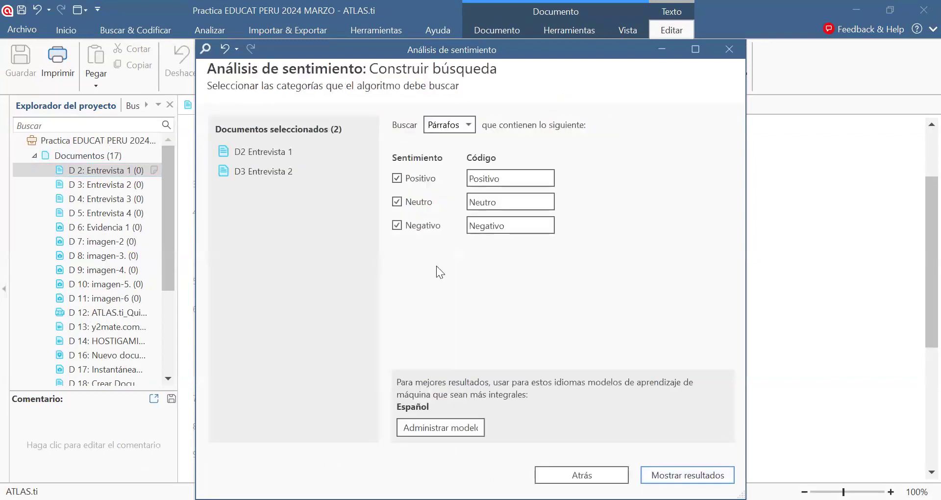
Set the sentiment search to Frases with Positivo, Neutro and Negativo included, and show the results.
left_click(469, 124)
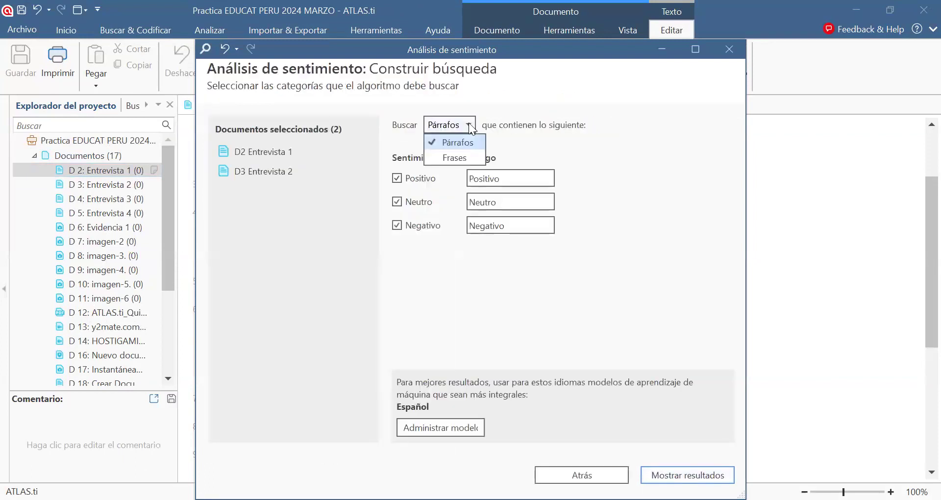
left_click(460, 158)
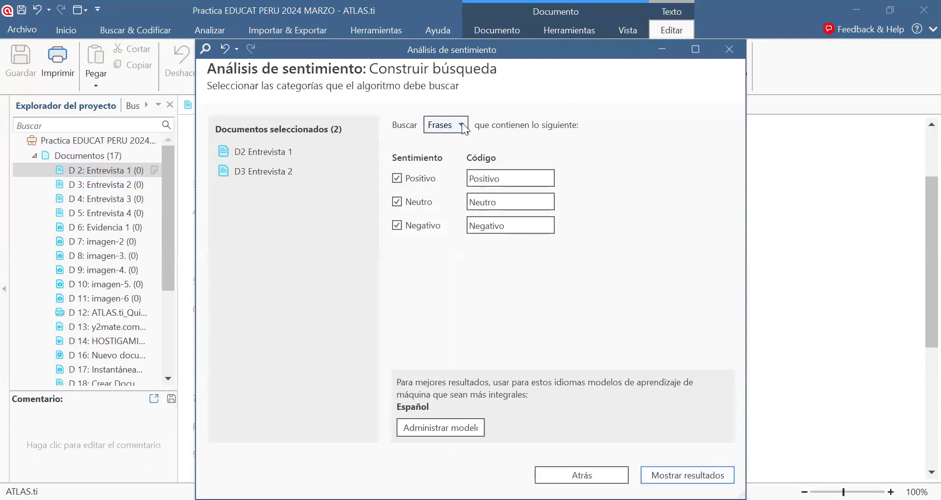
left_click(462, 124)
left_click(463, 150)
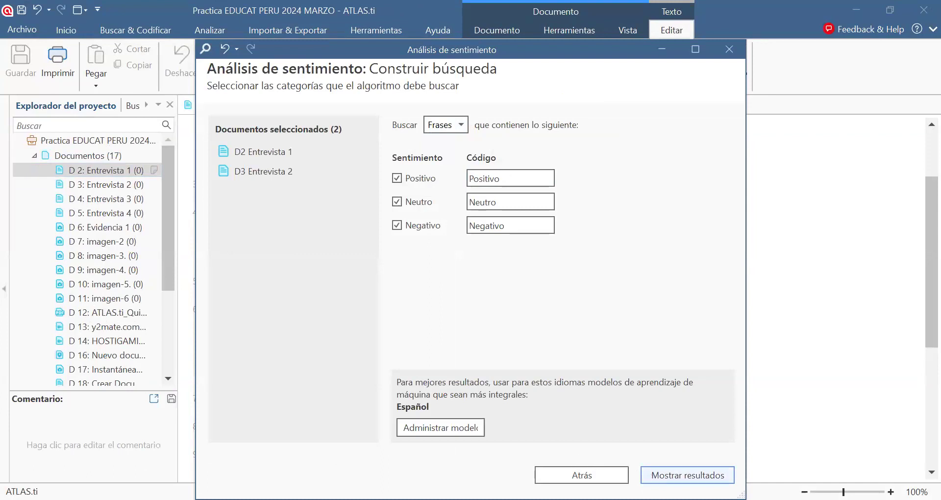
left_click(688, 475)
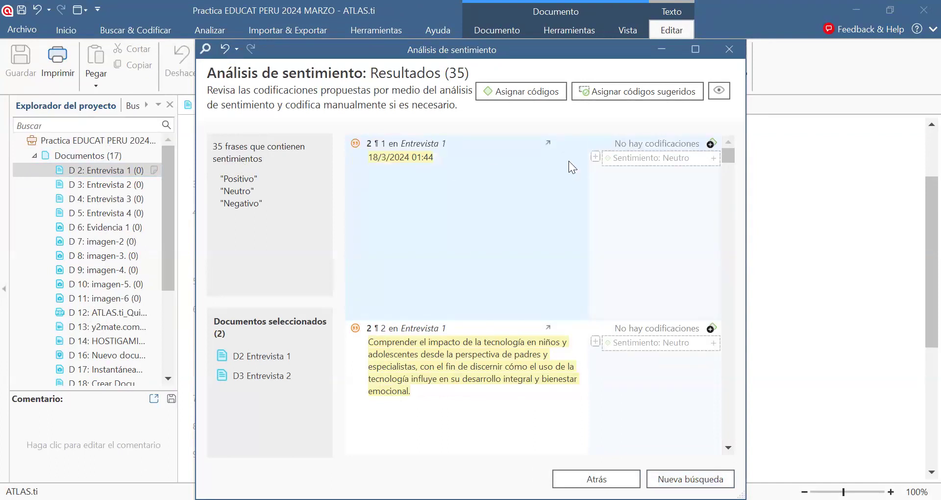
scroll(506, 162, "down", 1)
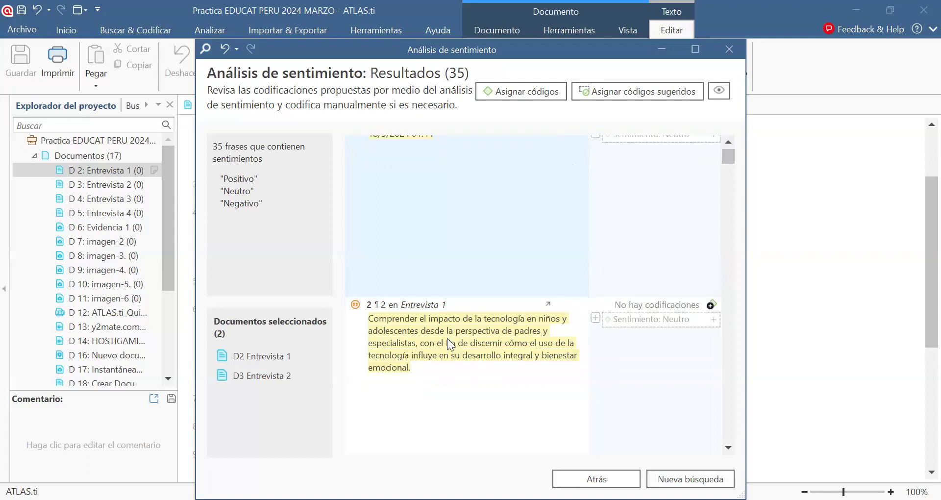
Assign the suggested code "Sentimiento: Neutro" to the first Entrevista 1 result of the sentiment analysis.
scroll(449, 343, "down", 1)
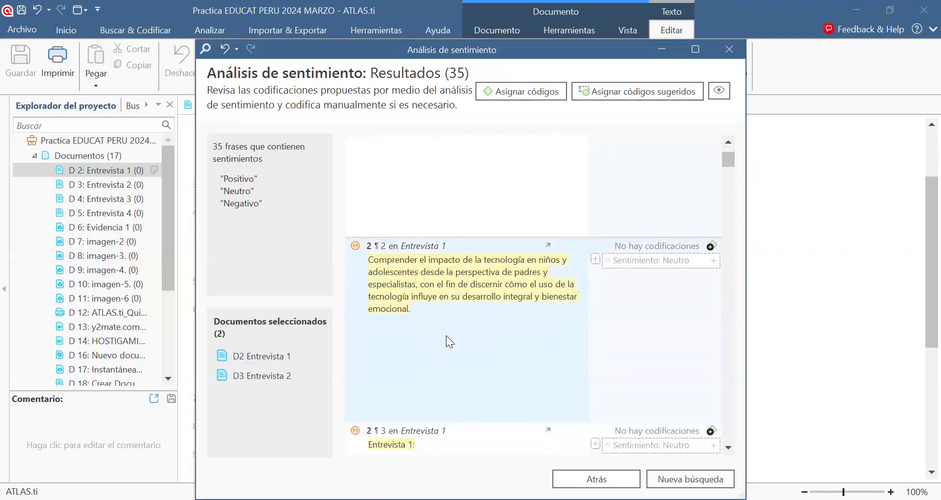
scroll(451, 332, "up", 1)
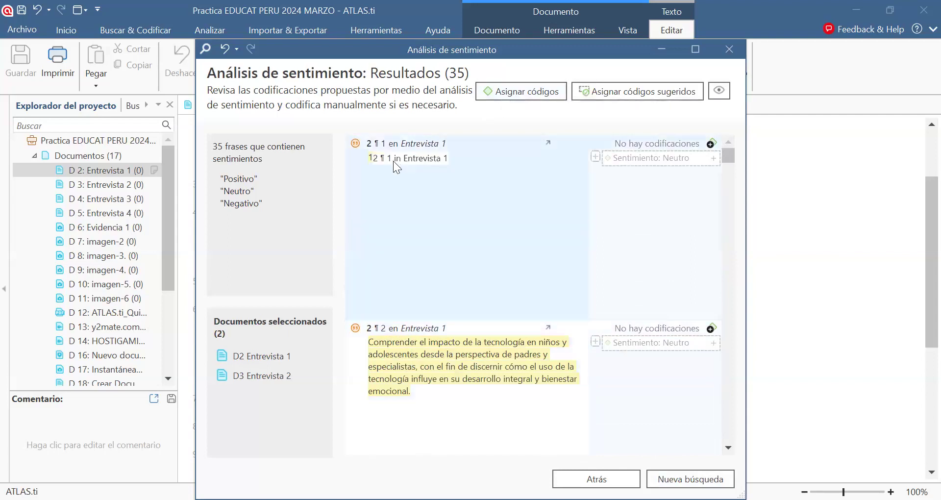
left_click(395, 165)
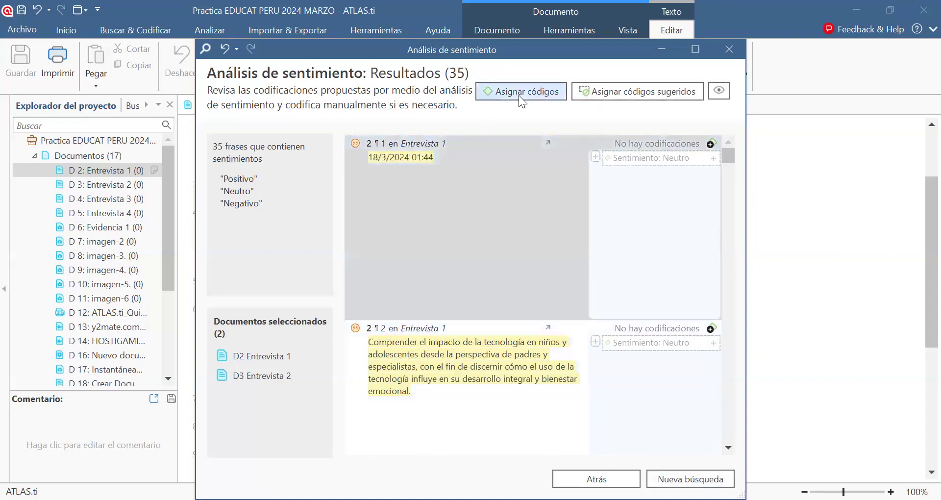
left_click(518, 95)
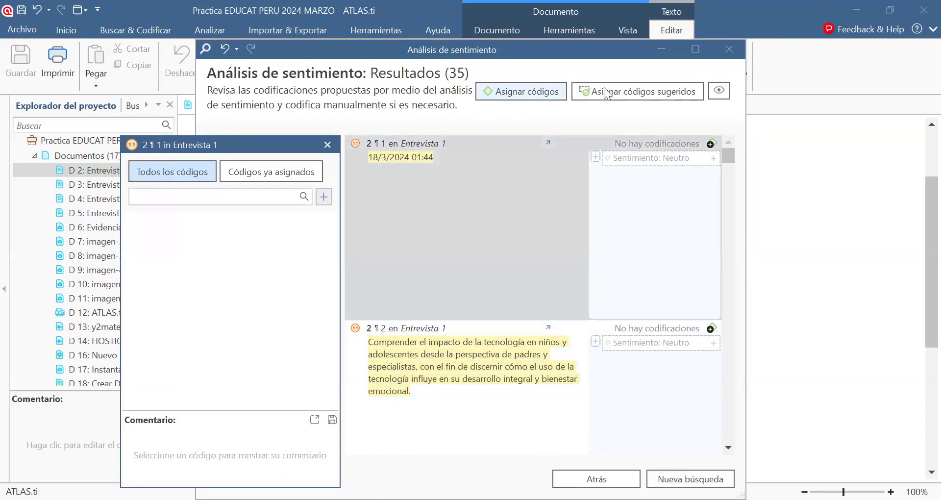
left_click(327, 145)
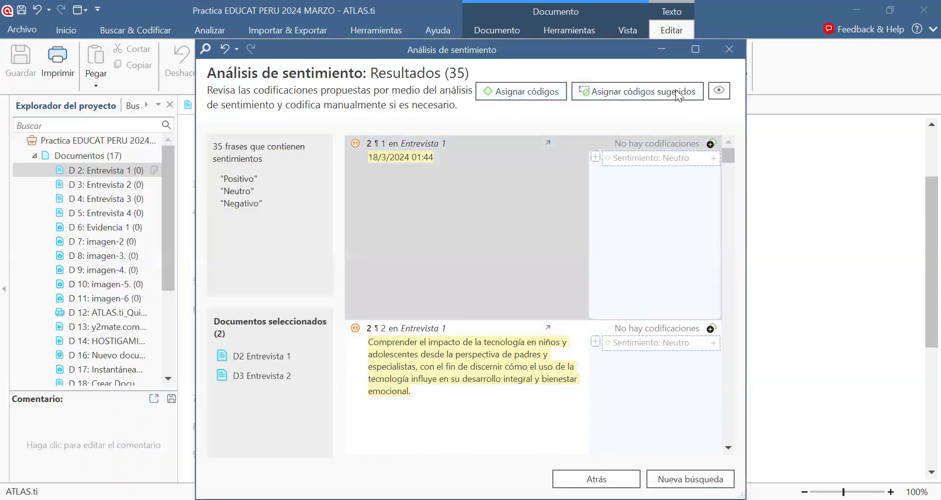
left_click(670, 97)
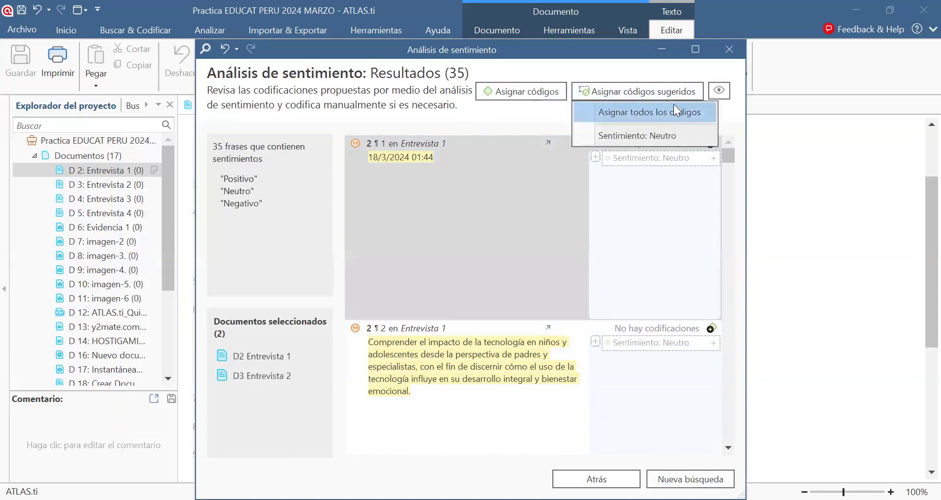
left_click(665, 136)
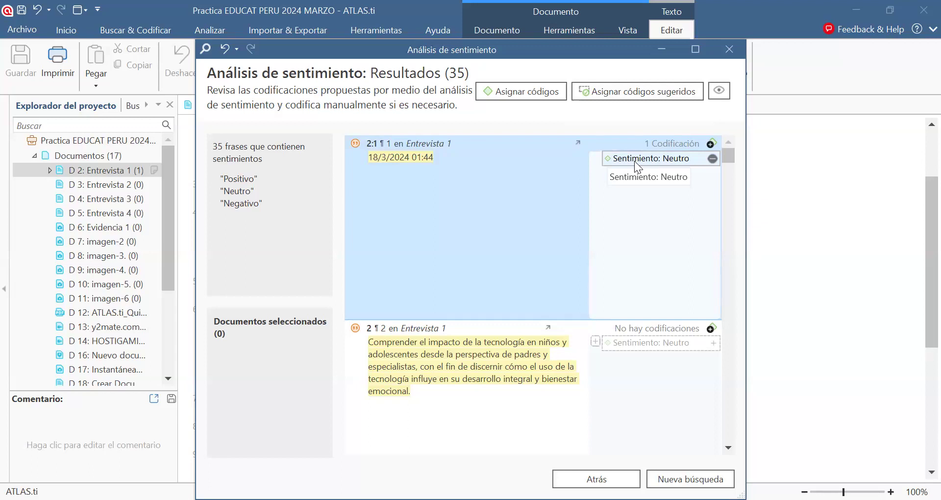
View the sentiment results in the reduced preview, return to the expanded preview, and browse the list.
left_click(719, 91)
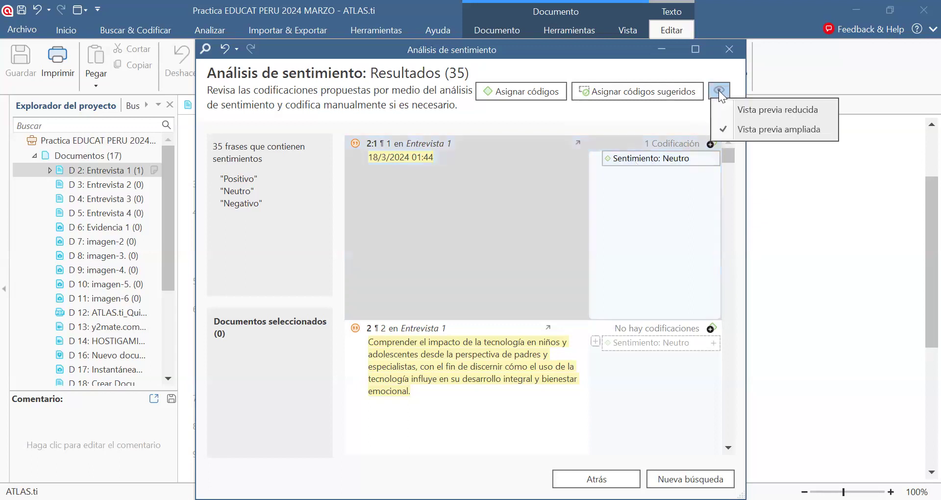
left_click(720, 110)
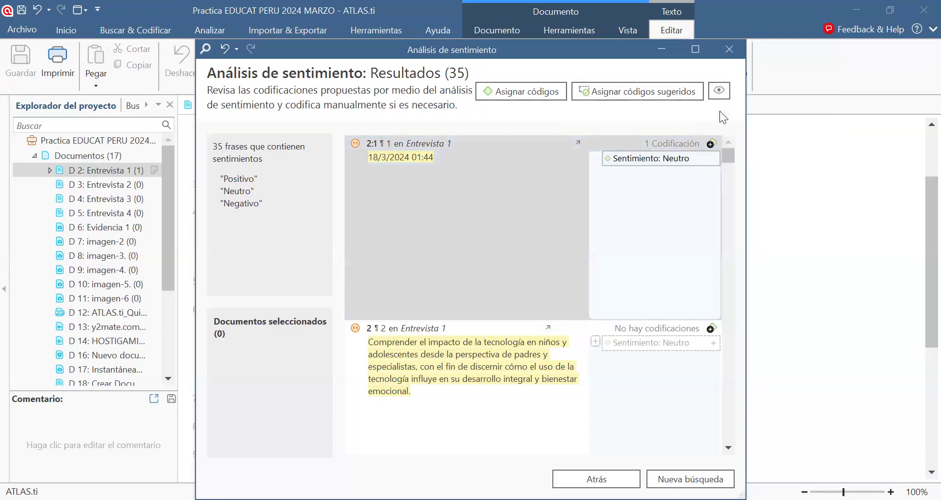
left_click(720, 91)
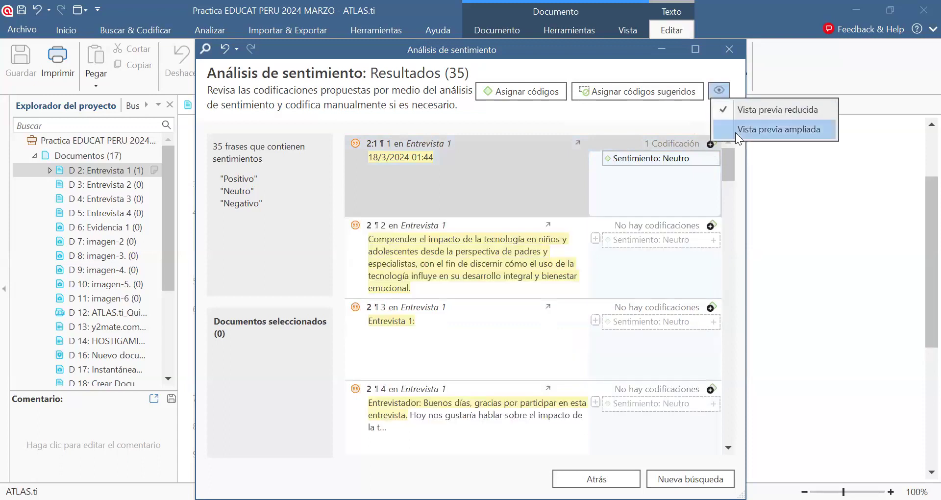
left_click(735, 131)
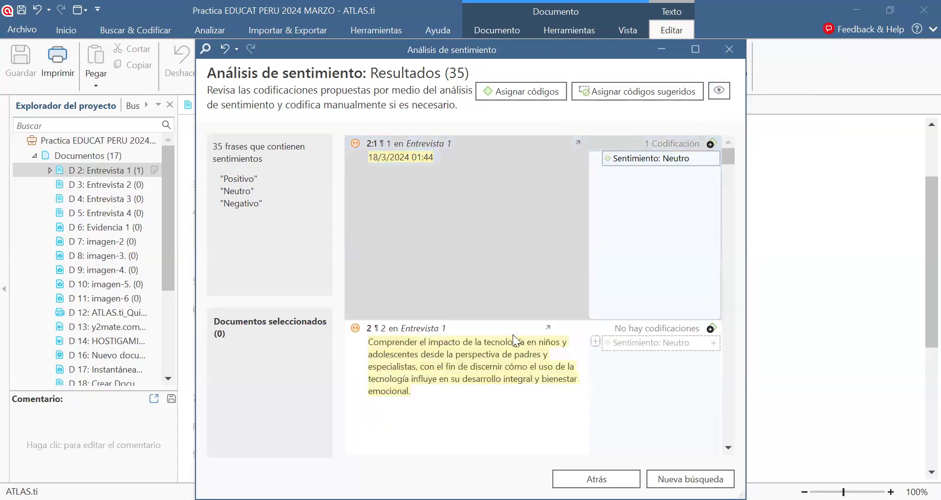
scroll(513, 335, "down", 3)
scroll(513, 335, "down", 5)
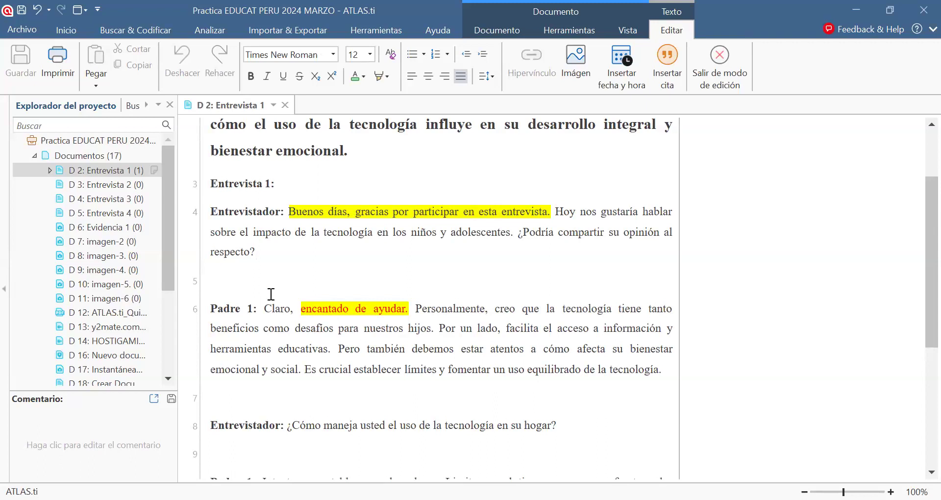
Run opinion mining on Entrevista 1 and include Entrevista 2 in the analysed documents.
right_click(110, 169)
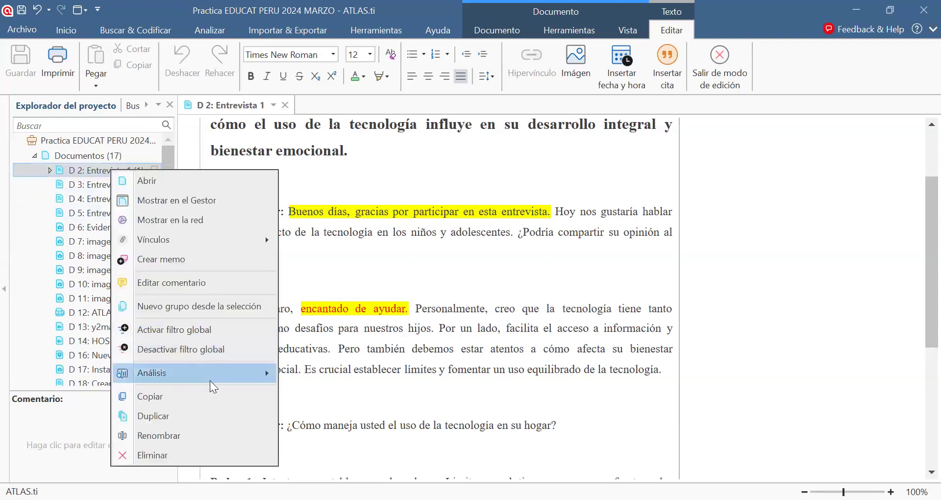
mouse_move(221, 372)
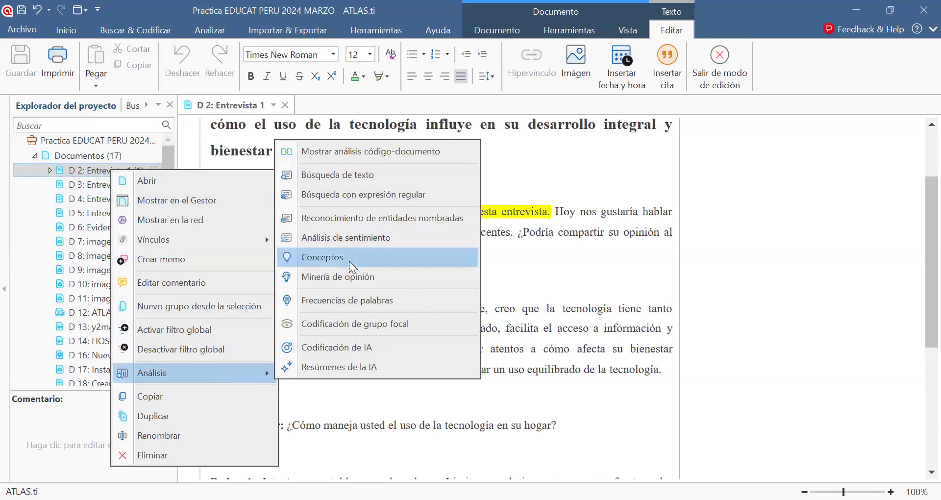
left_click(345, 276)
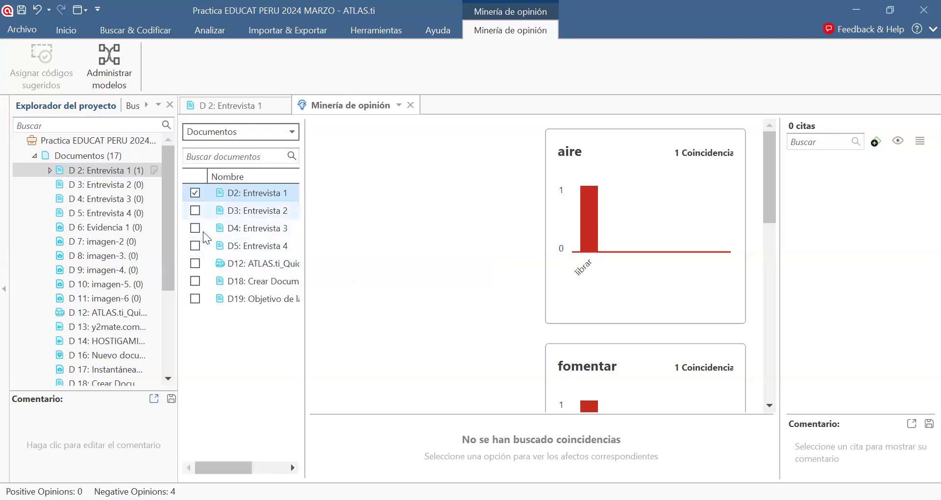
key("Down")
key("space")
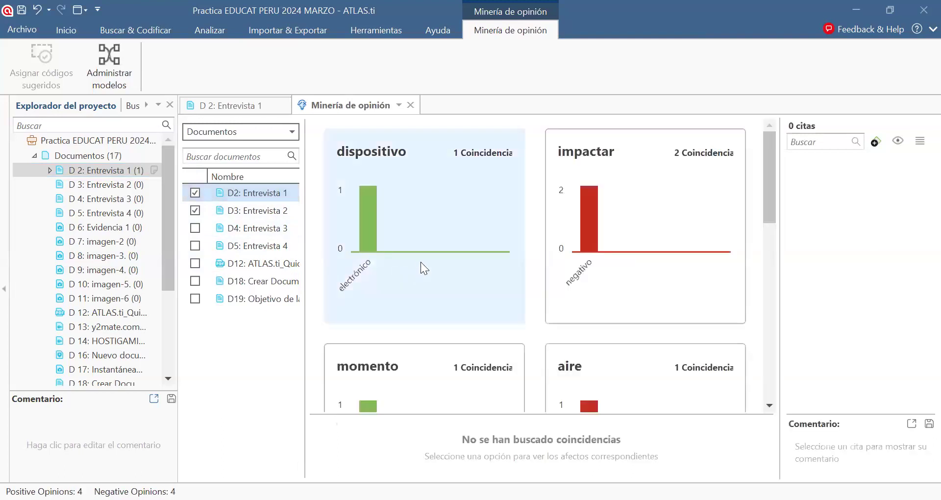
Review the positive and negative opinion charts for both interviews, and close the opinion mining results.
scroll(421, 262, "down", 3)
scroll(413, 263, "down", 10)
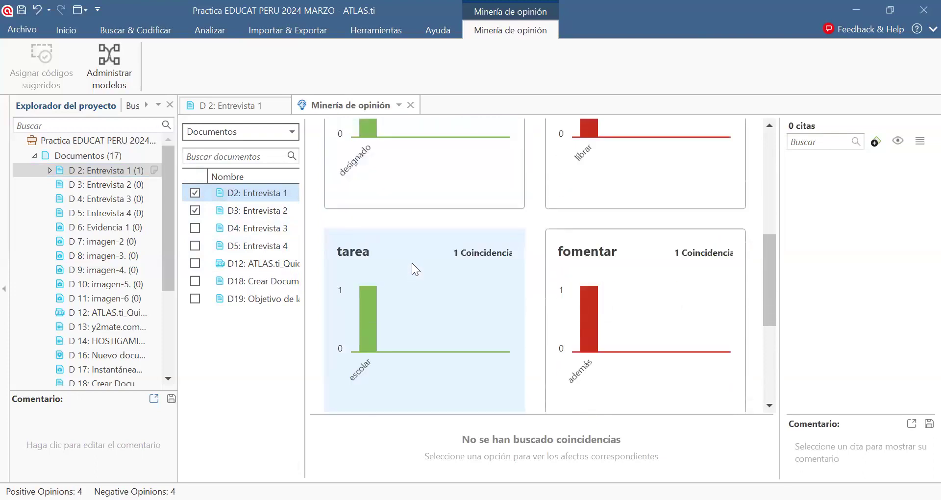
scroll(412, 268, "down", 10)
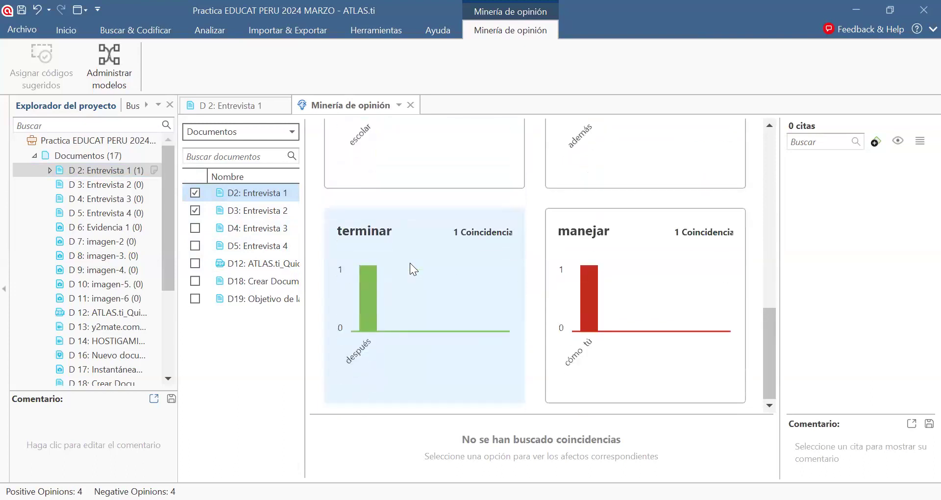
scroll(411, 265, "up", 10)
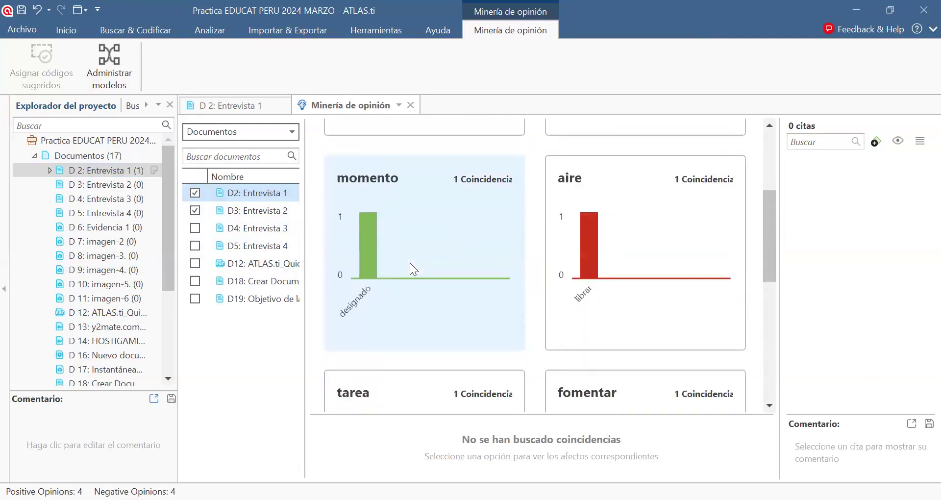
scroll(410, 263, "up", 5)
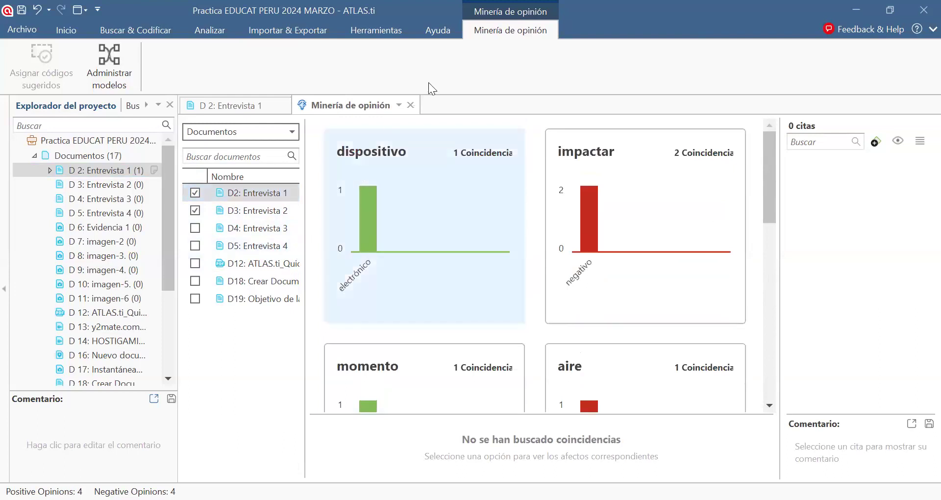
left_click(410, 105)
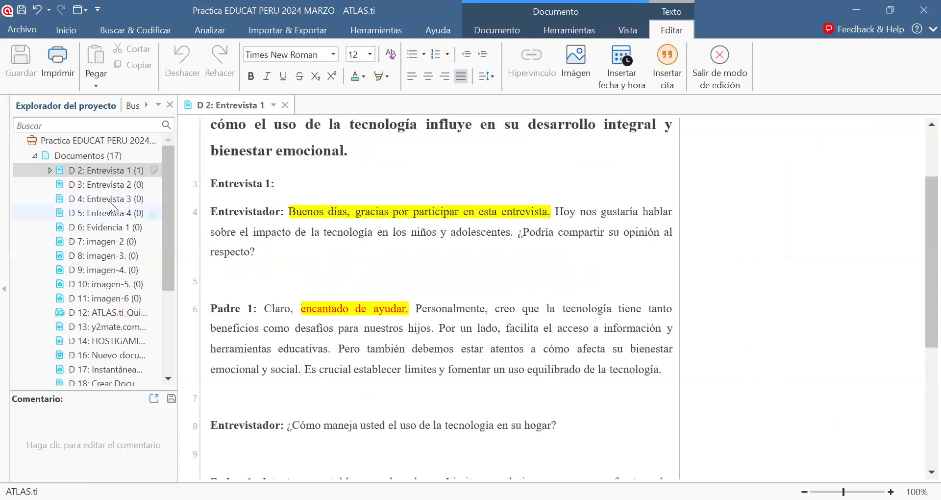
Create a free quotation from "creo que la tecnología tiene tanto beneficios como desafíos para nuestros hijos" in paragraph 6 of Entrevista 1.
scroll(360, 263, "down", 2)
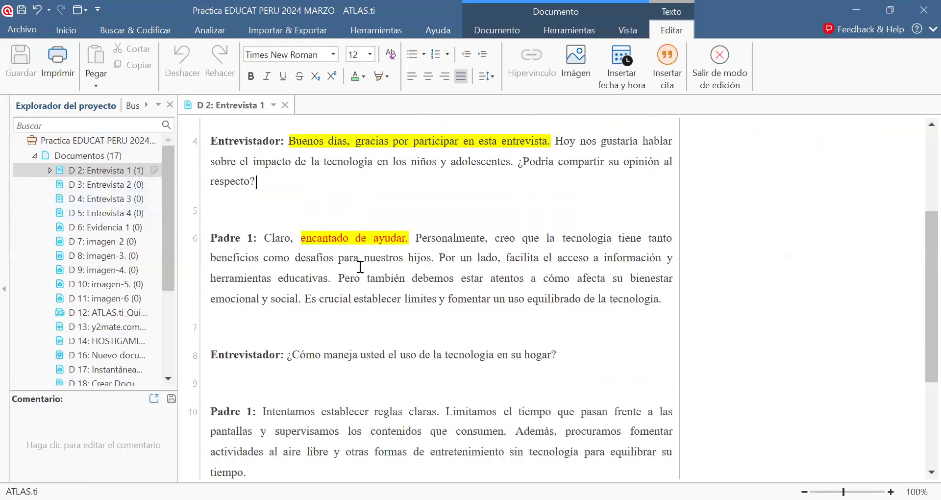
scroll(360, 267, "up", 2)
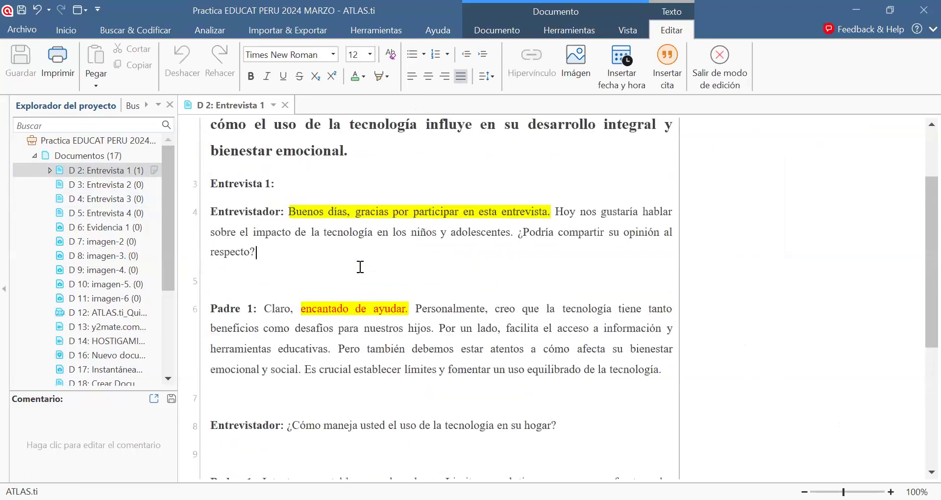
scroll(360, 267, "down", 1)
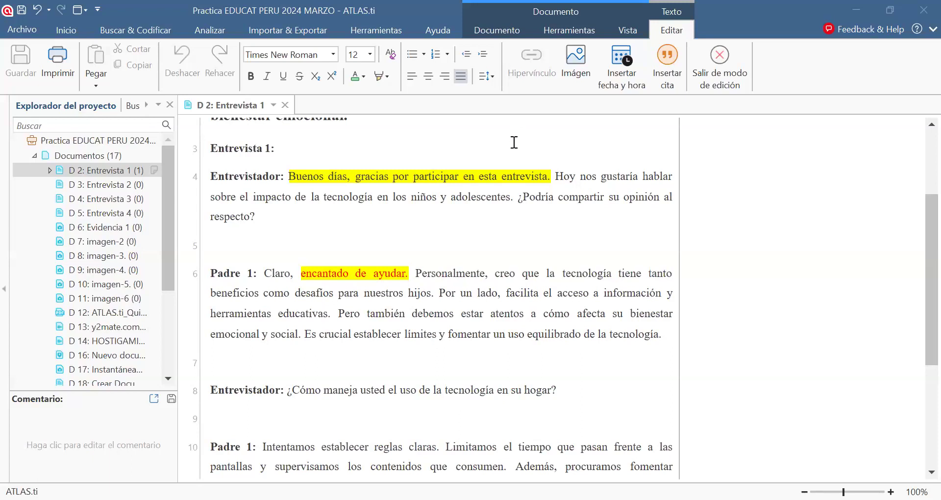
scroll(494, 330, "down", 1)
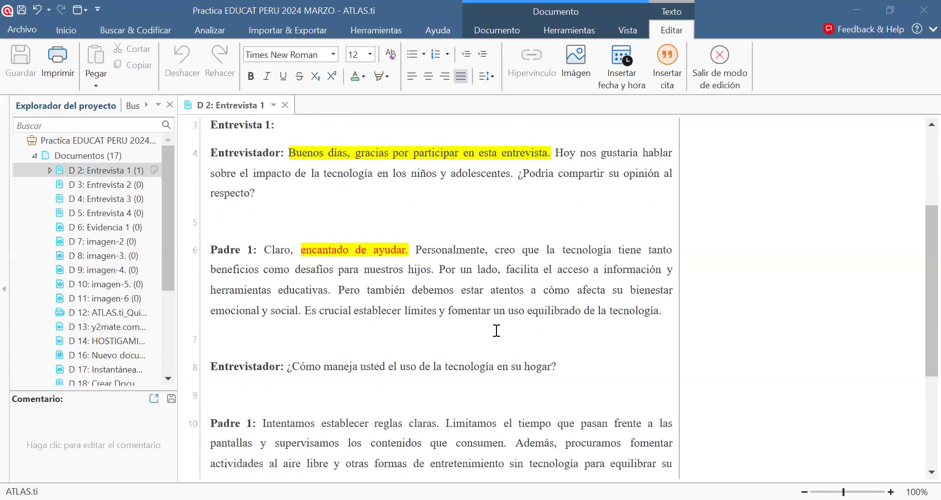
scroll(311, 251, "up", 5)
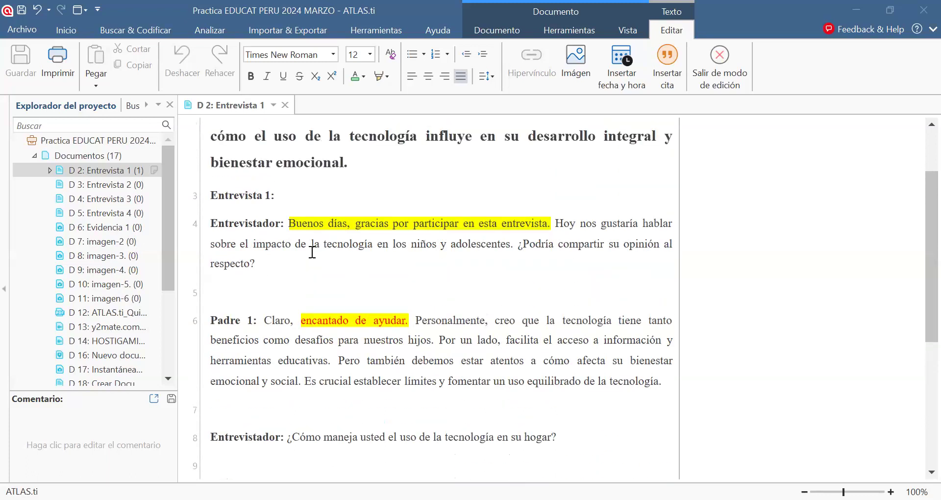
scroll(311, 251, "down", 4)
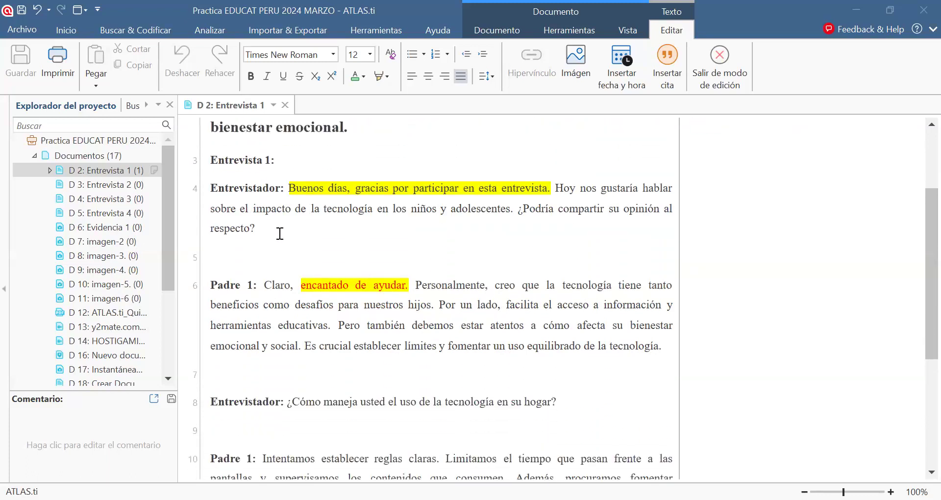
scroll(280, 233, "down", 1)
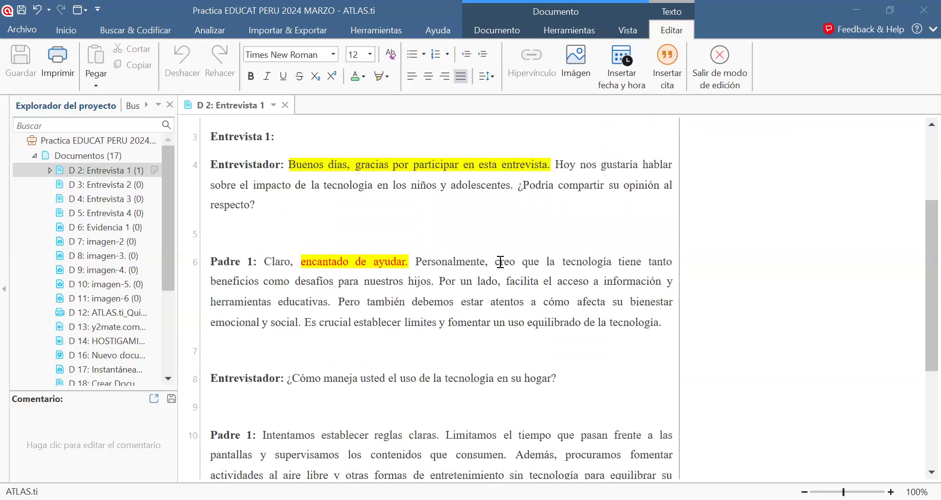
left_click_drag(496, 261, 434, 285)
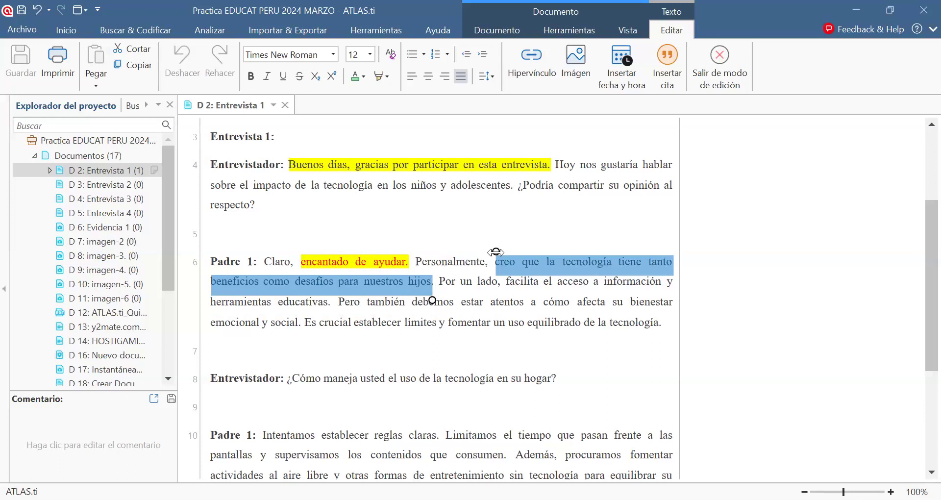
mouse_move(432, 299)
left_mouse_down()
mouse_move(585, 289)
mouse_move(411, 288)
mouse_move(431, 286)
left_mouse_up()
right_click(419, 291)
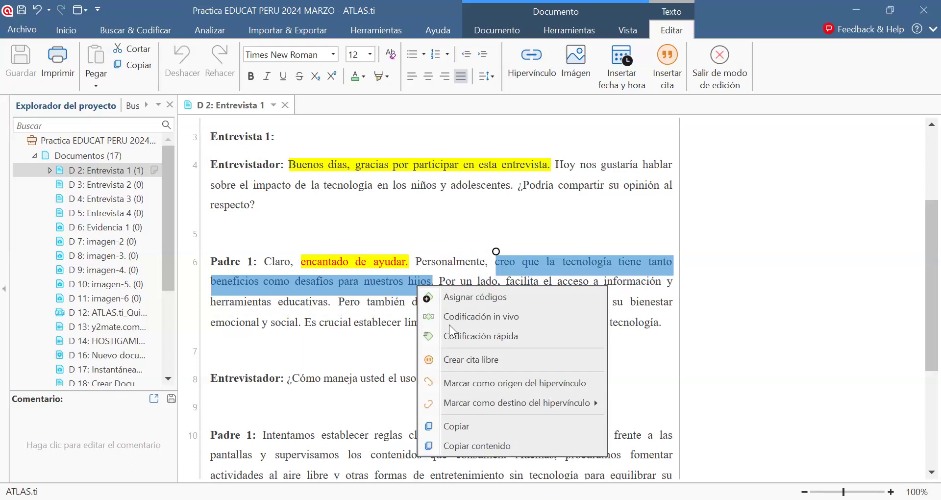
left_click(469, 363)
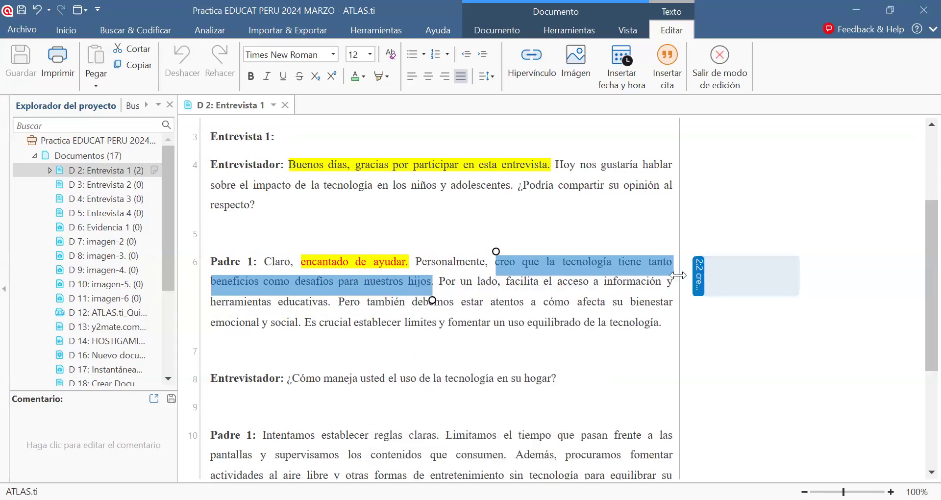
Narrow the text column of Entrevista 1 and delete the paragraph 6 quotation from the project.
left_click_drag(645, 283, 617, 282)
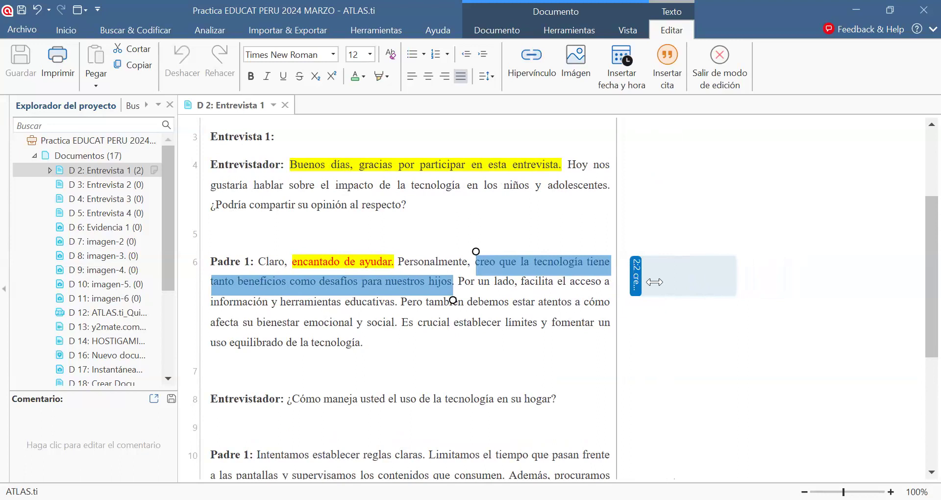
right_click(655, 282)
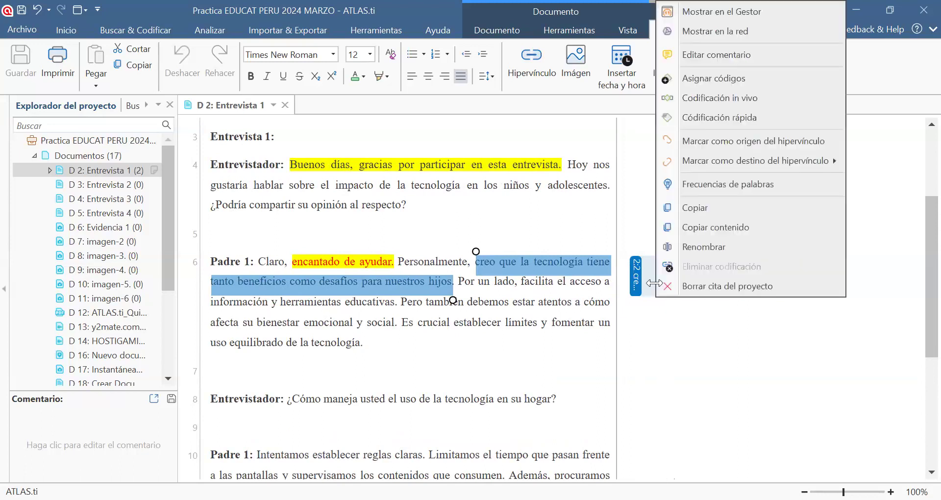
left_click(684, 286)
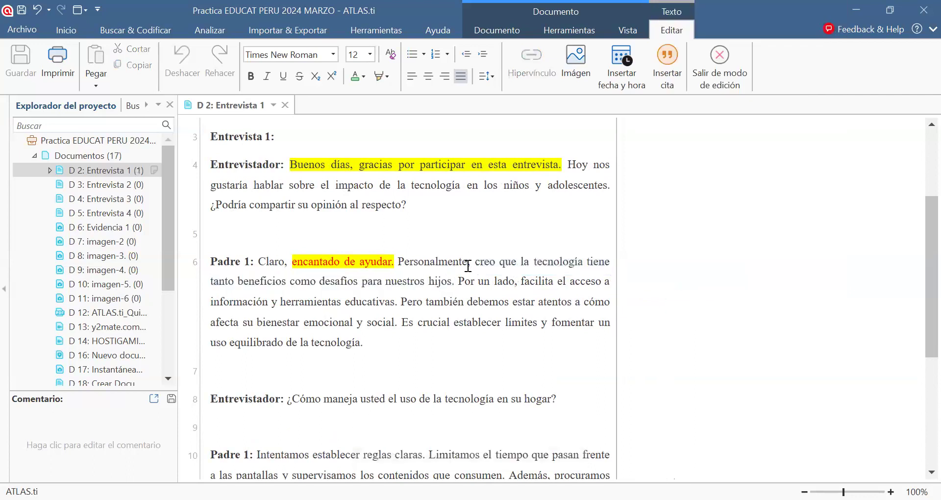
Assign a new code "Opinión sobre la tecnologia" to "creo que la tecnología tiene tanto beneficios como desafíos para nuestros hijos" in paragraph 6.
left_click_drag(476, 264, 456, 283)
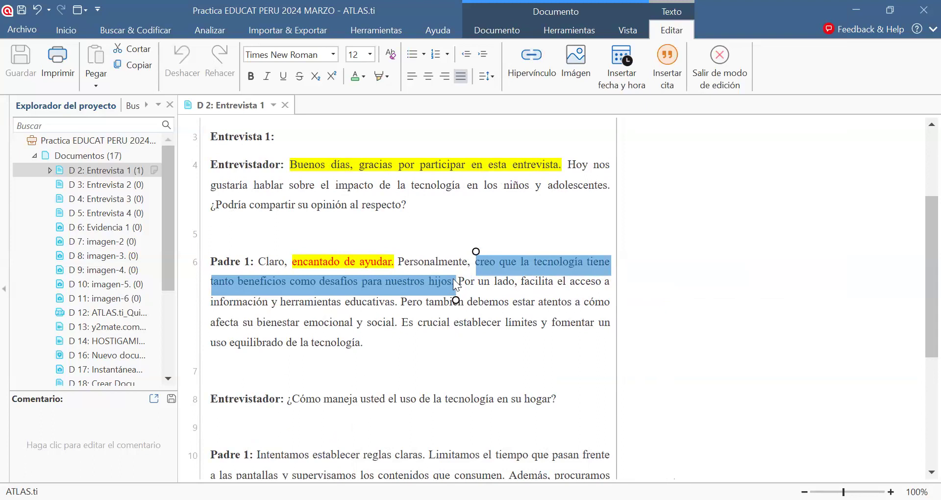
right_click(437, 286)
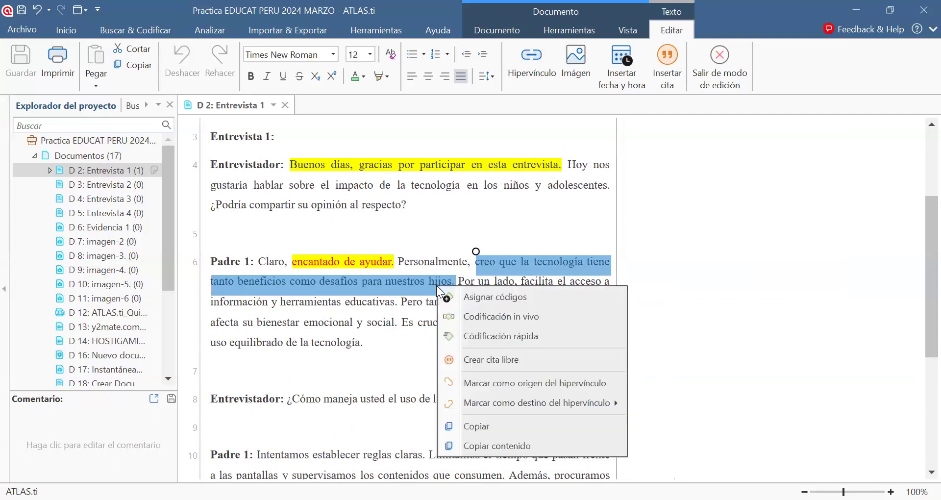
left_click(475, 296)
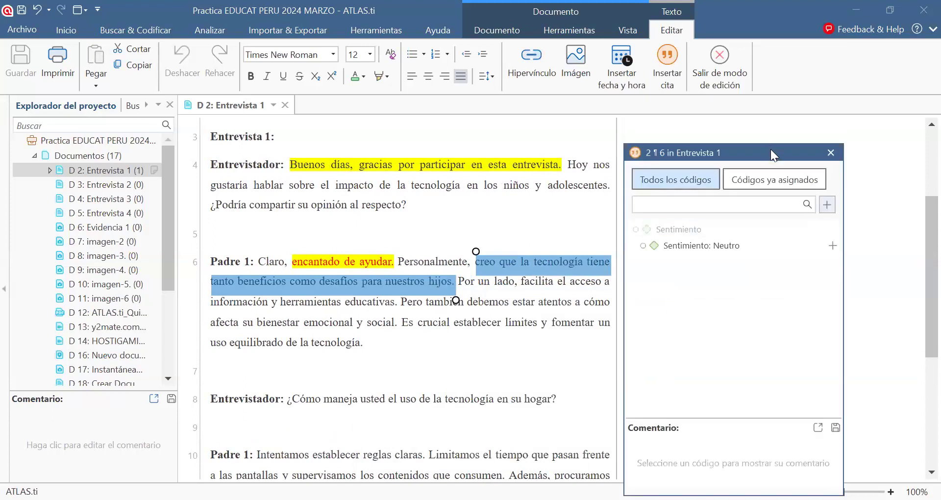
left_click_drag(772, 150, 823, 128)
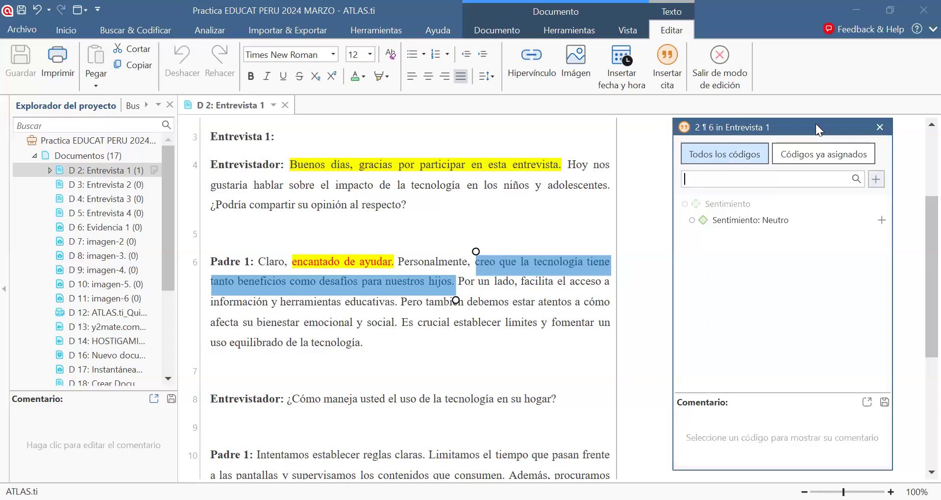
type("Op")
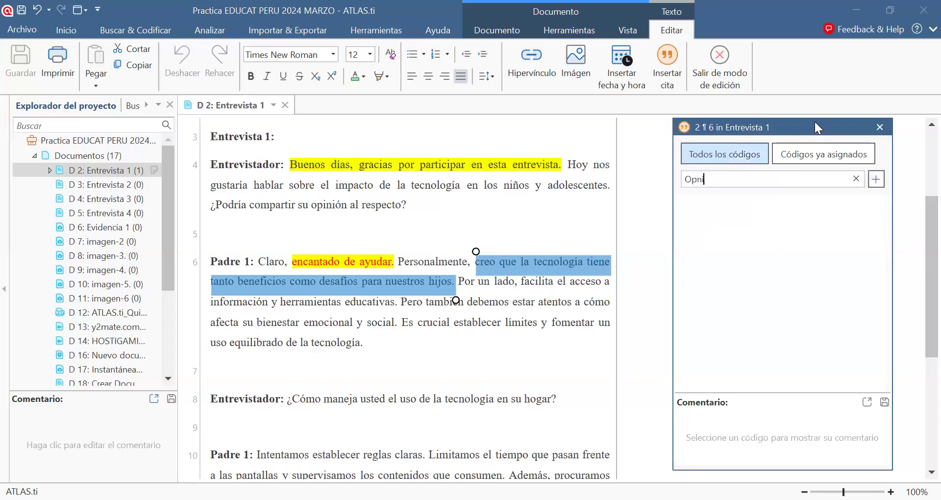
type("inión sobre la tecnologia")
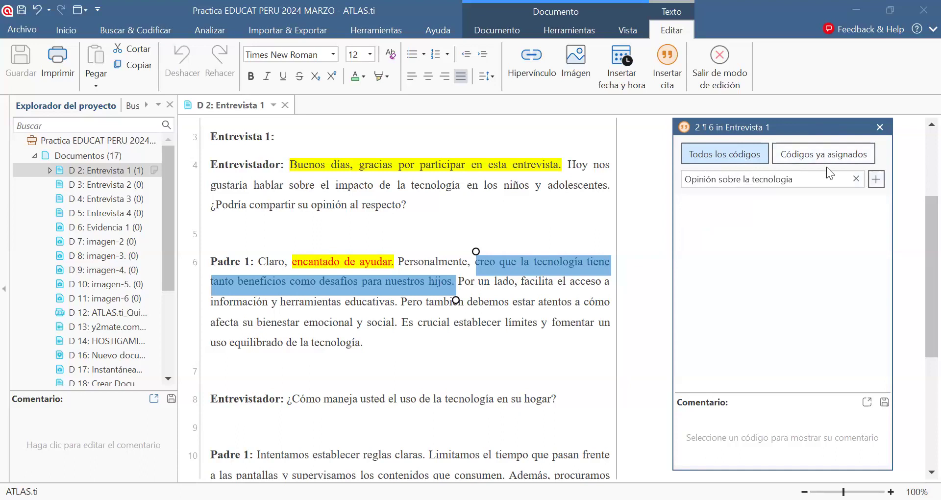
key("Return")
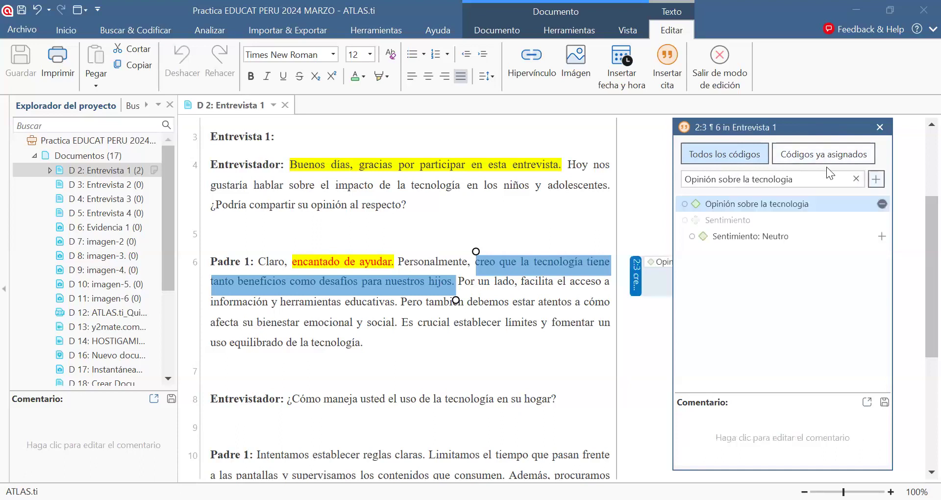
left_click(878, 128)
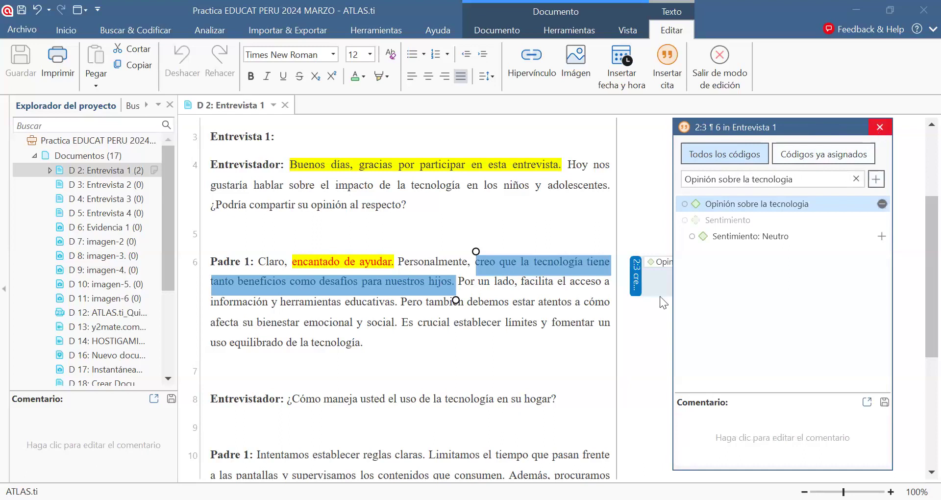
left_click(662, 263)
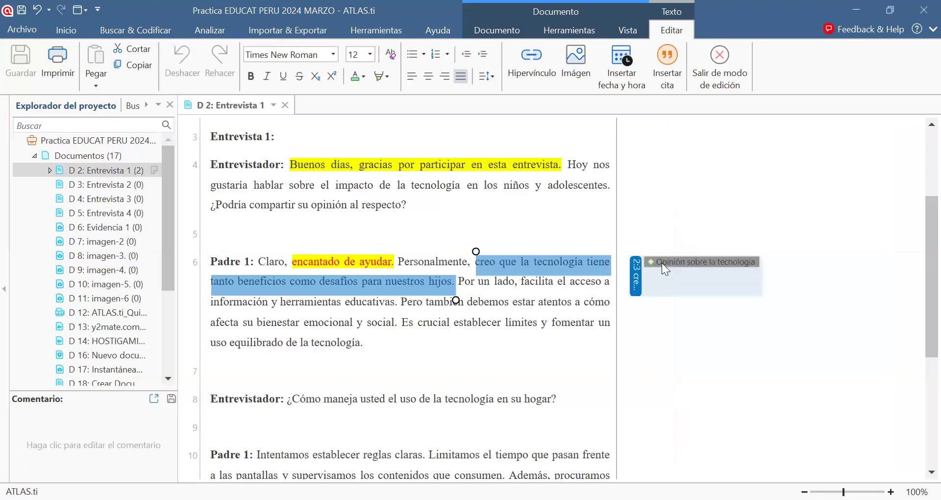
right_click(662, 263)
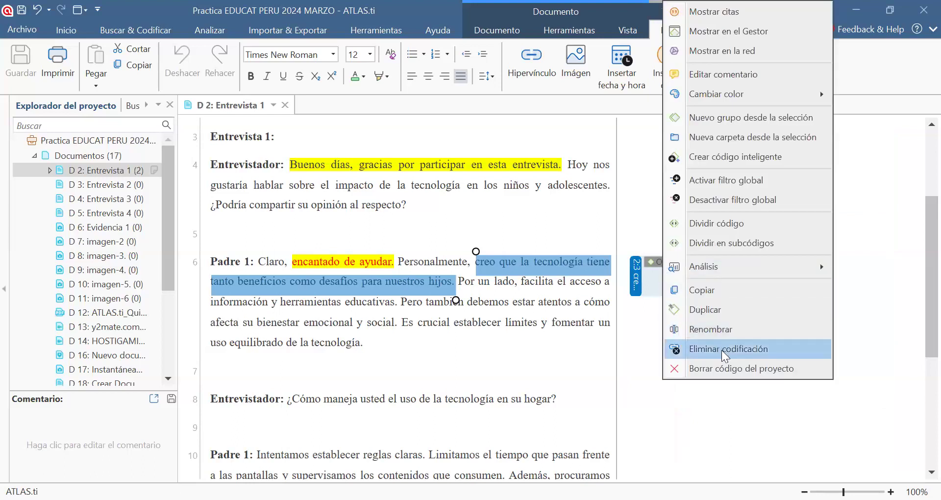
left_click(715, 400)
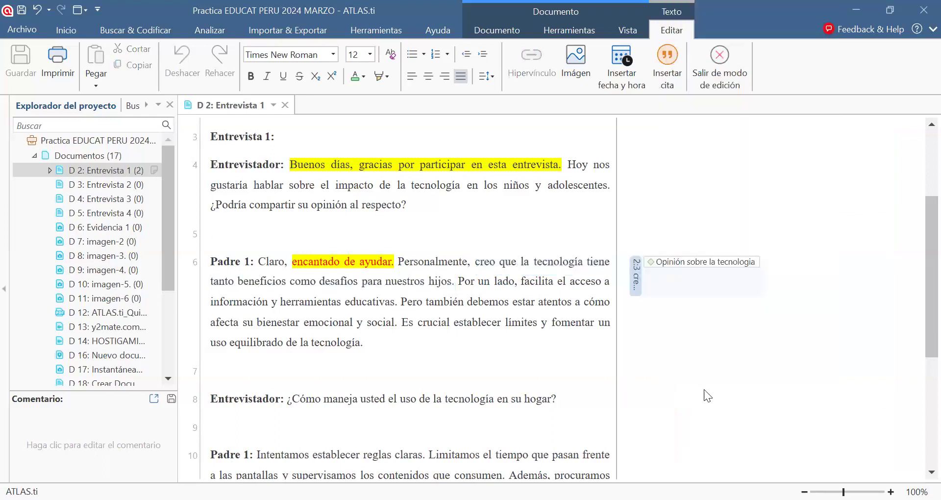
Narrow the text column of Entrevista 1 and highlight the passage linked to the code "Opinión sobre la tecnologia".
left_click_drag(617, 354, 573, 360)
left_click(644, 285)
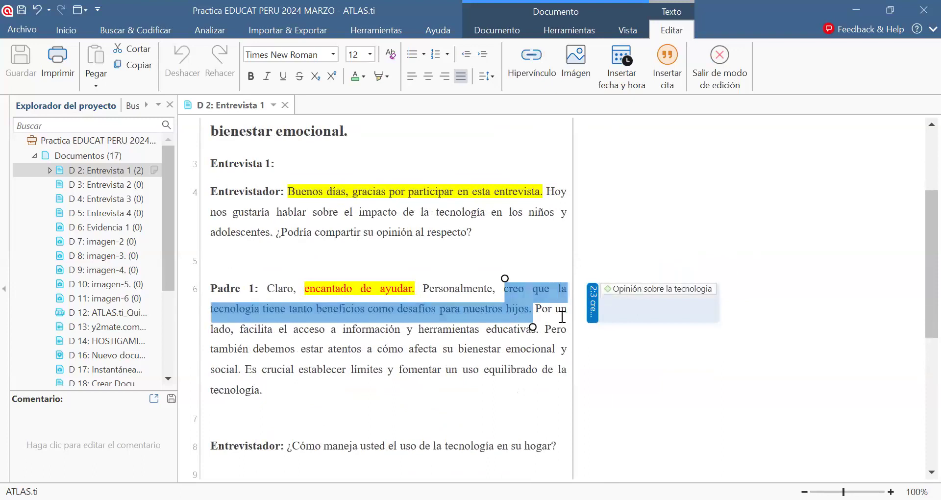
left_click(426, 310)
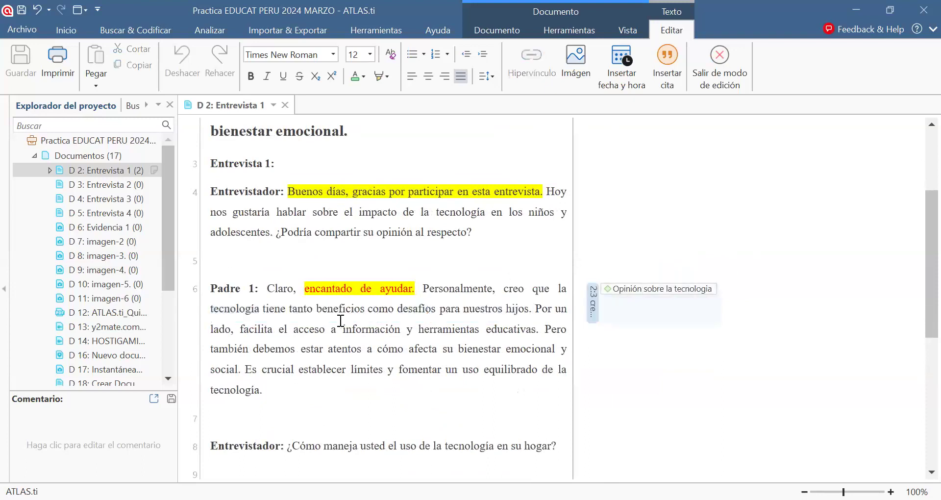
left_click(636, 283)
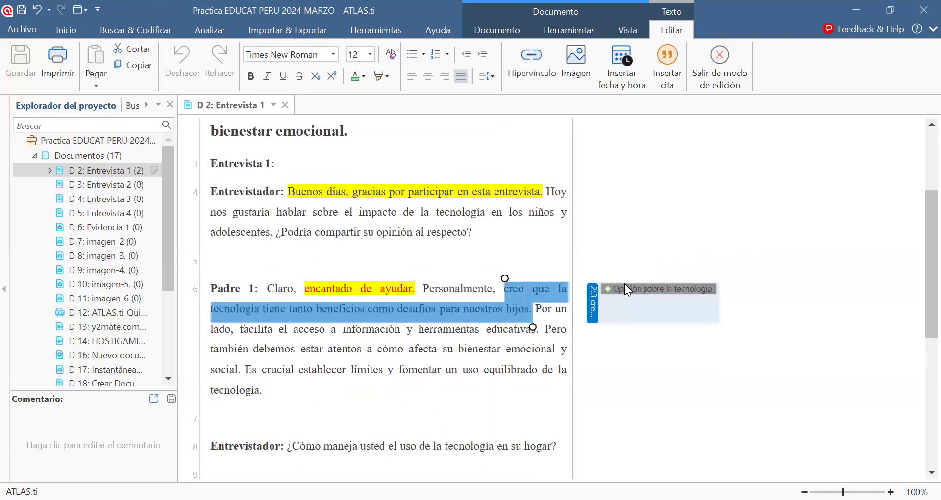
left_click(375, 309)
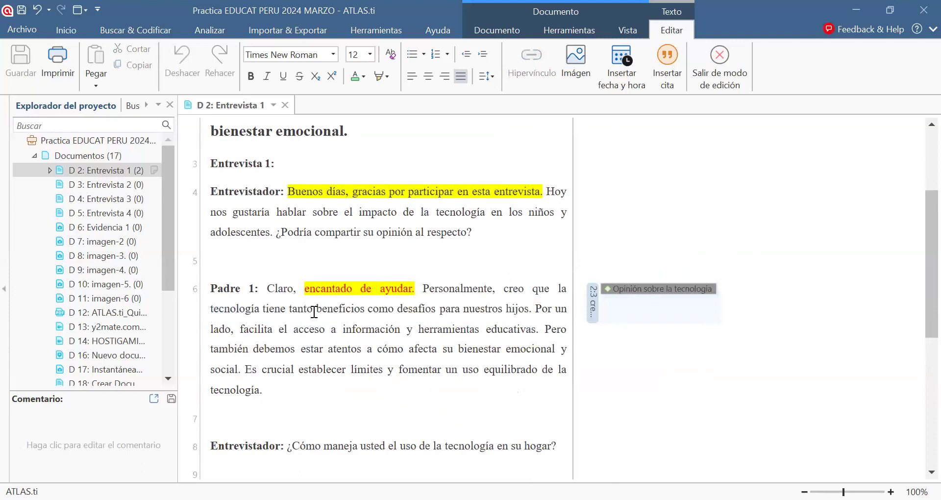
Code the word "beneficios" in paragraph 6 of Entrevista 1 in vivo.
left_click_drag(314, 312, 360, 311)
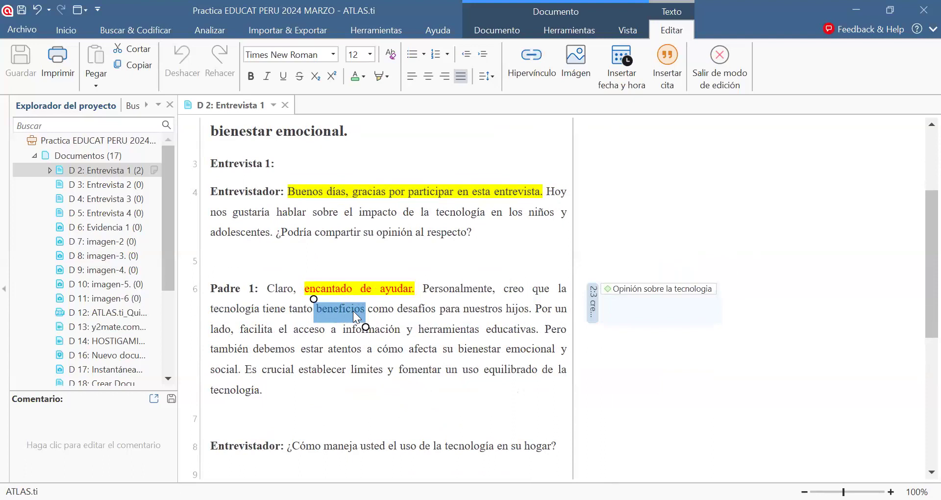
right_click(353, 312)
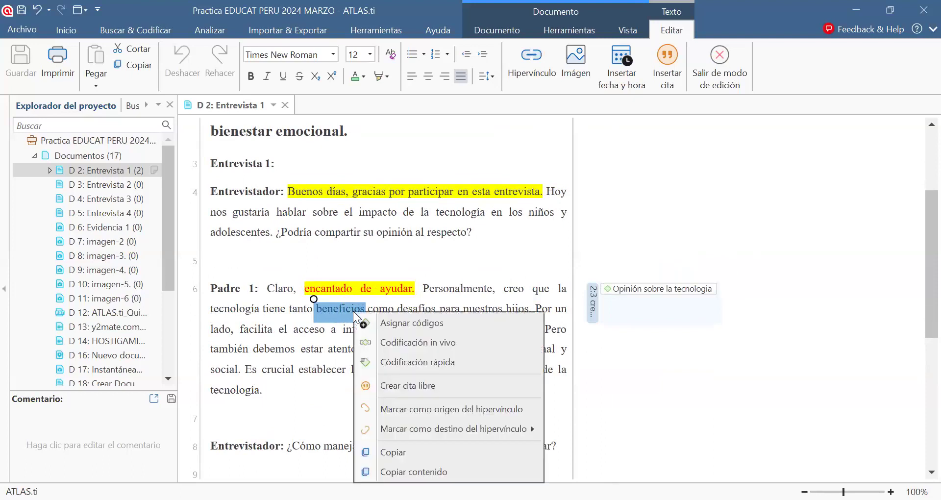
left_click(416, 343)
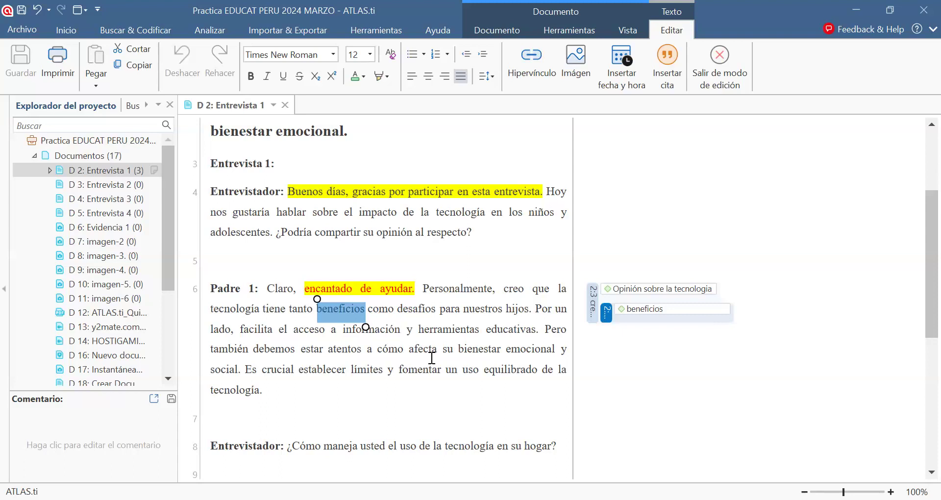
Code the word "desafíos" in paragraph 6 of Entrevista 1 in vivo.
left_click(403, 311)
left_click_drag(403, 310, 439, 312)
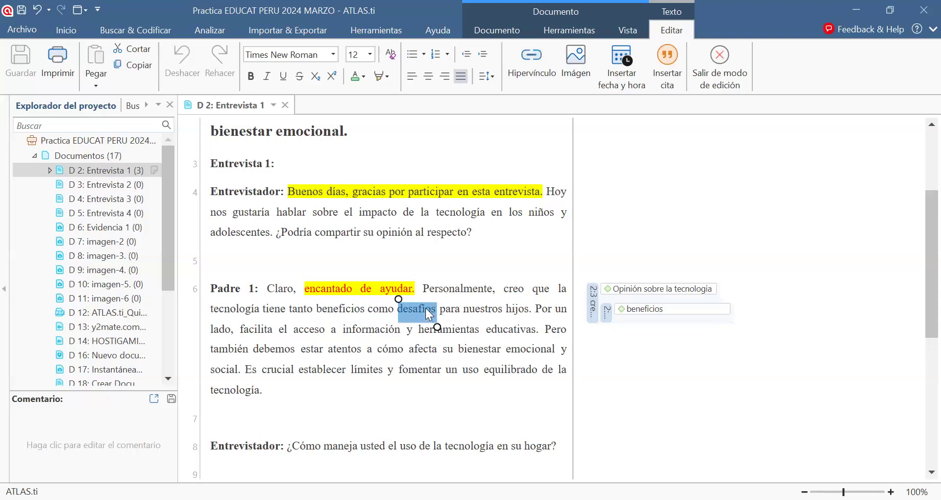
right_click(425, 307)
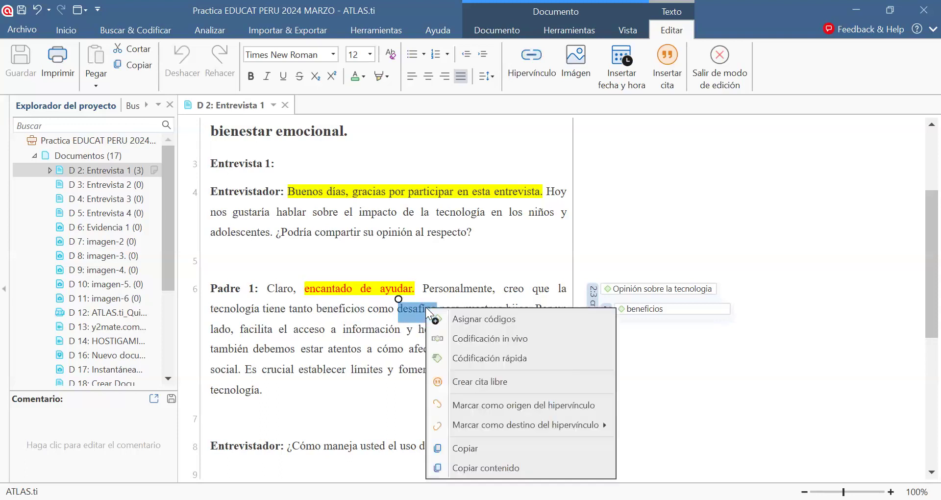
left_click(479, 342)
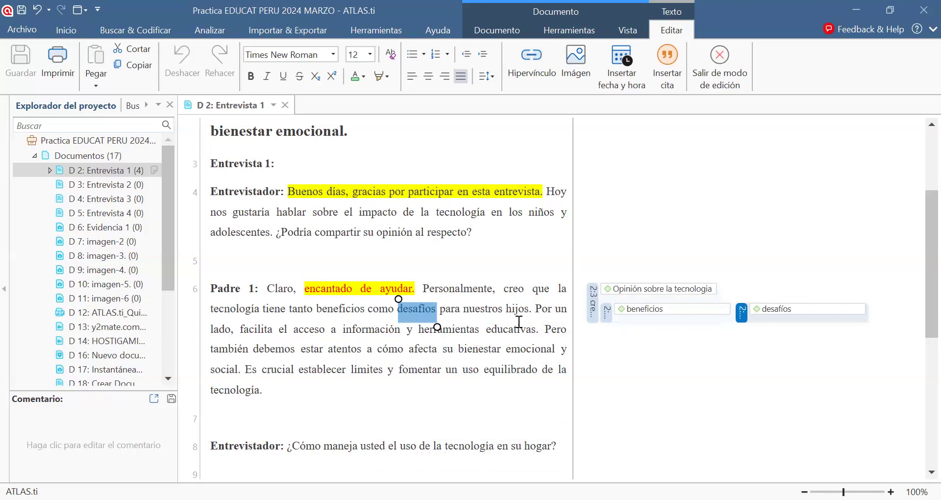
Assign a new code "Opinión positiva sobre la tecnologia" to the paragraph 6 sentence starting "Por un lado, facilita el acceso", and narrow the text column.
left_click(536, 309)
left_click(538, 330, "shift")
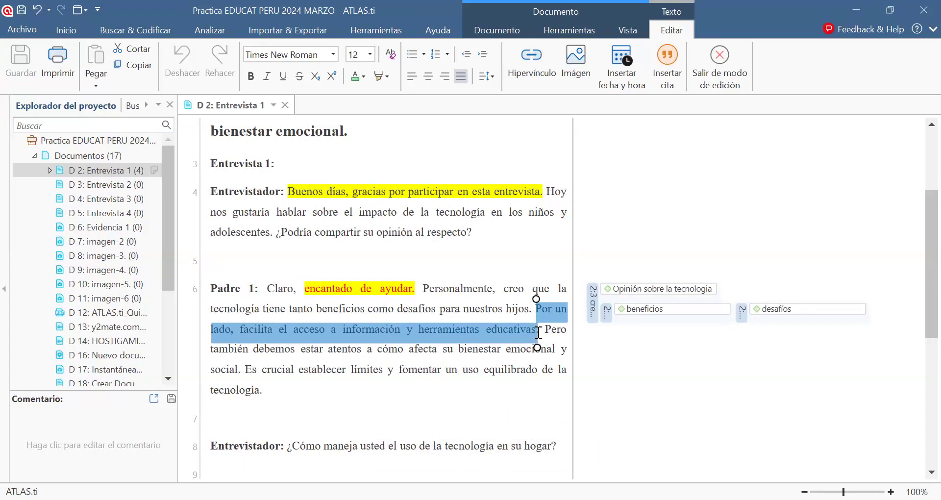
right_click(342, 329)
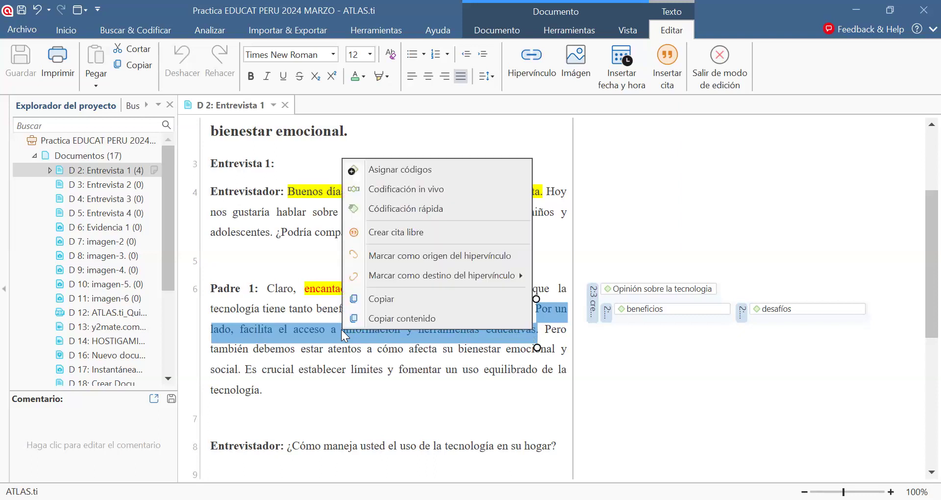
left_click(434, 169)
type("Opinion po")
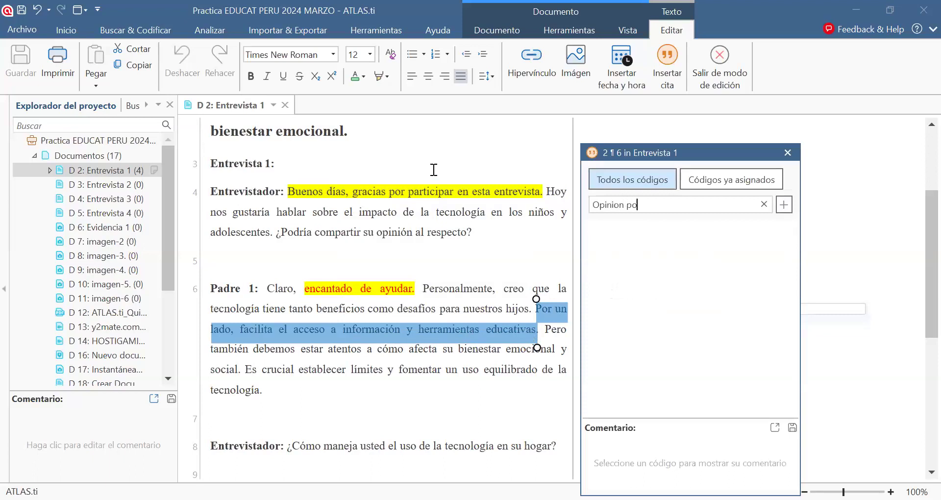
type("sitiva sobre la tecnologia")
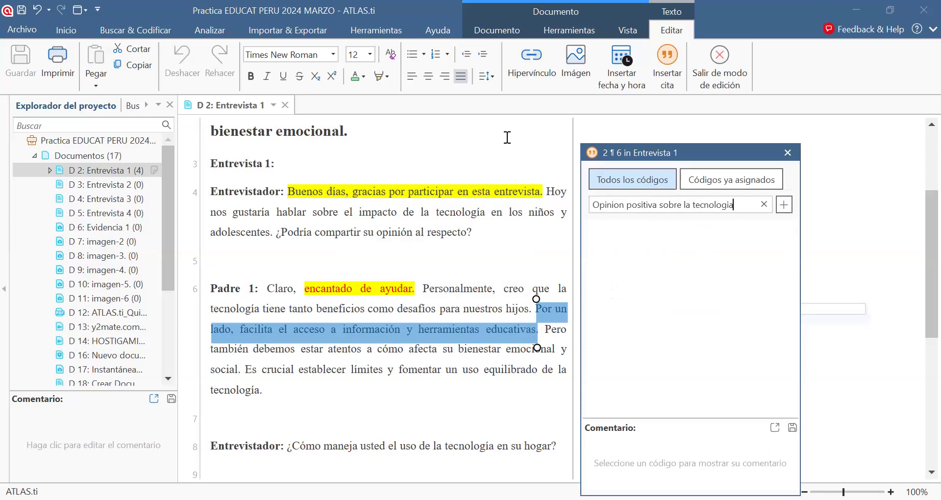
key("shift+Right")
type("ó")
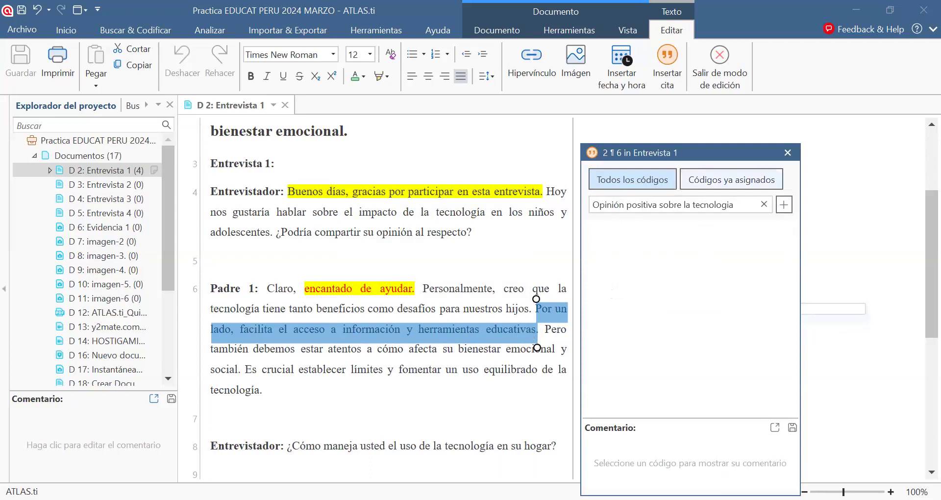
key("Return")
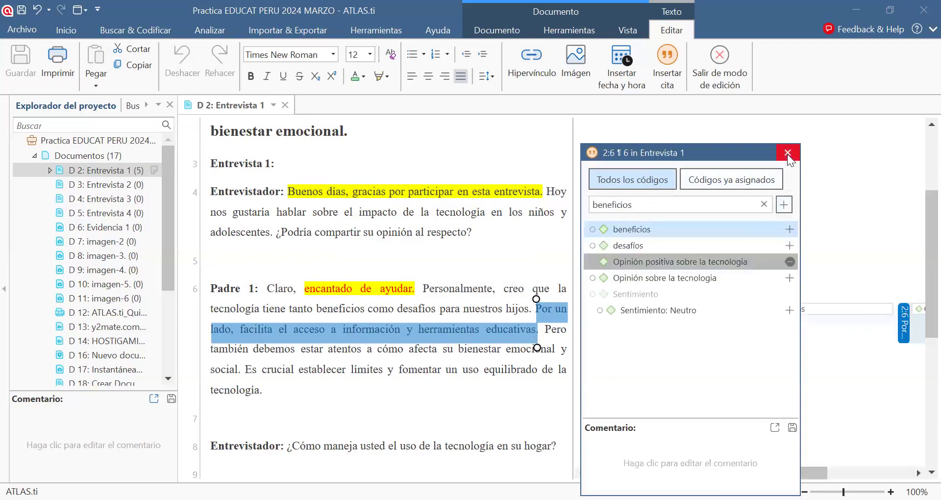
left_click(790, 155)
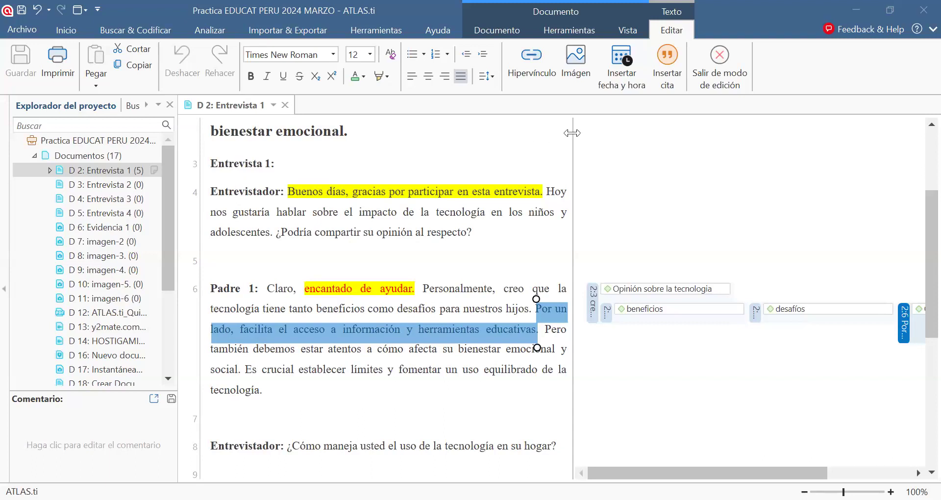
left_click_drag(574, 132, 529, 149)
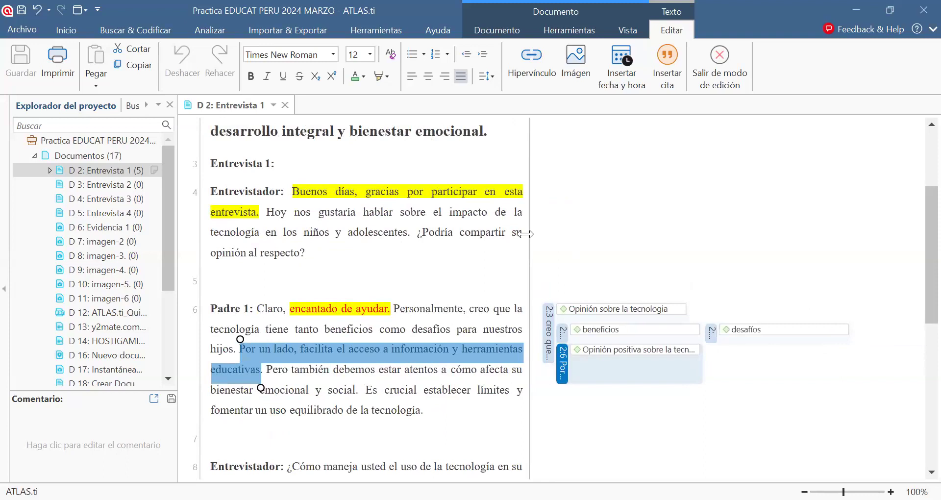
Assign a new code "Estado de alerta ante la afectación de los niños" to the paragraph 6 sentence starting "Pero también debemos estar atentos".
left_click(265, 369)
left_click_drag(265, 369, 362, 388)
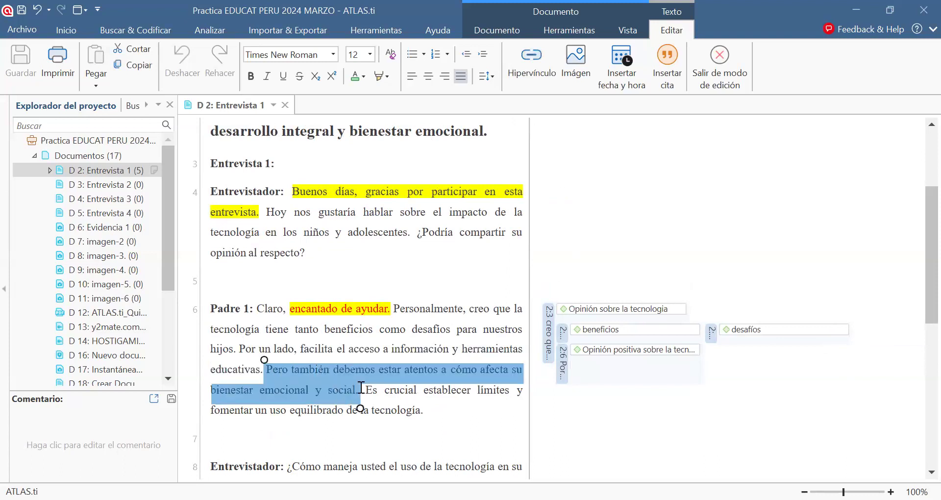
right_click(325, 381)
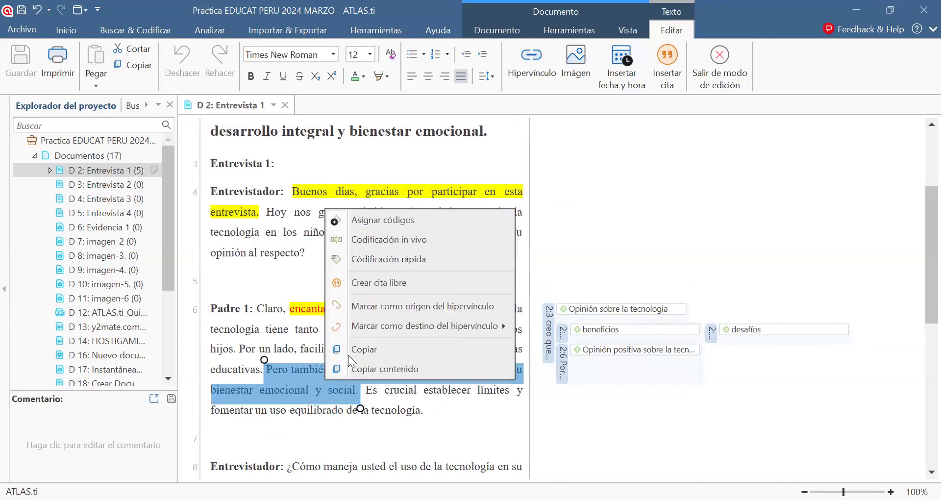
left_click(443, 221)
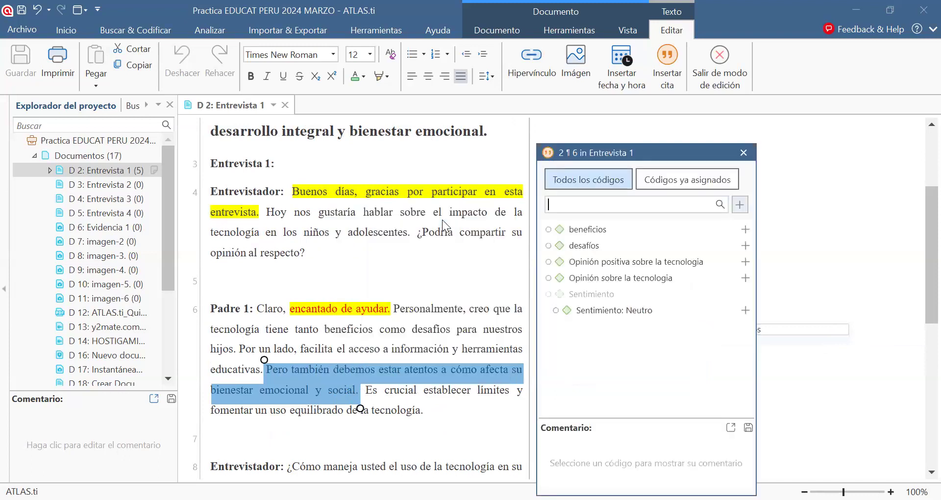
type("Estado de ")
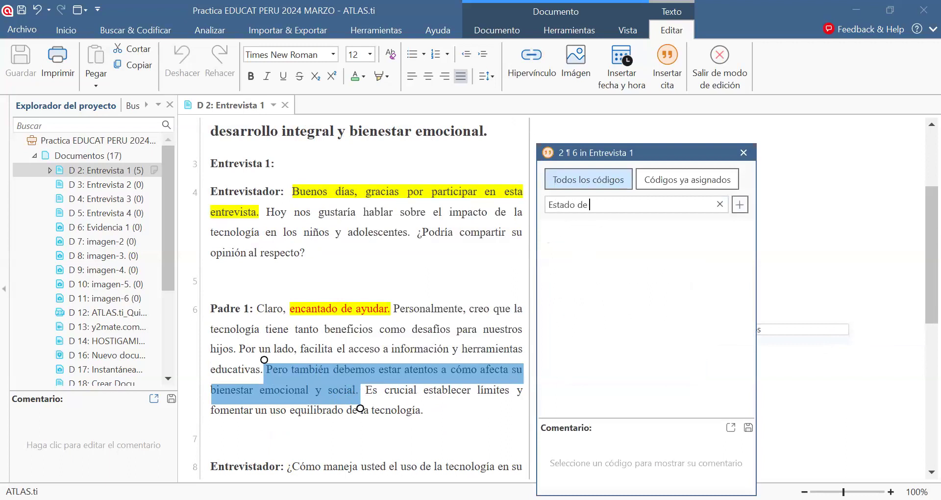
type("alerta ante la afectacion de")
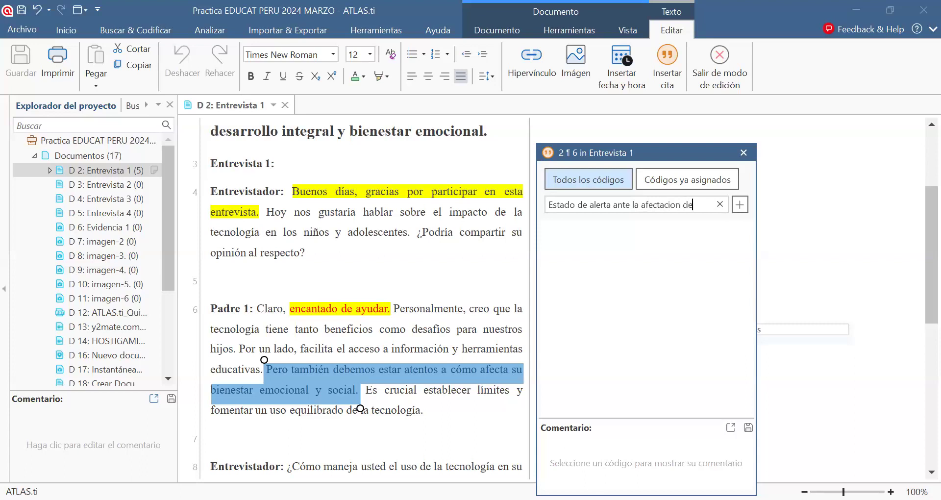
type(" los ni")
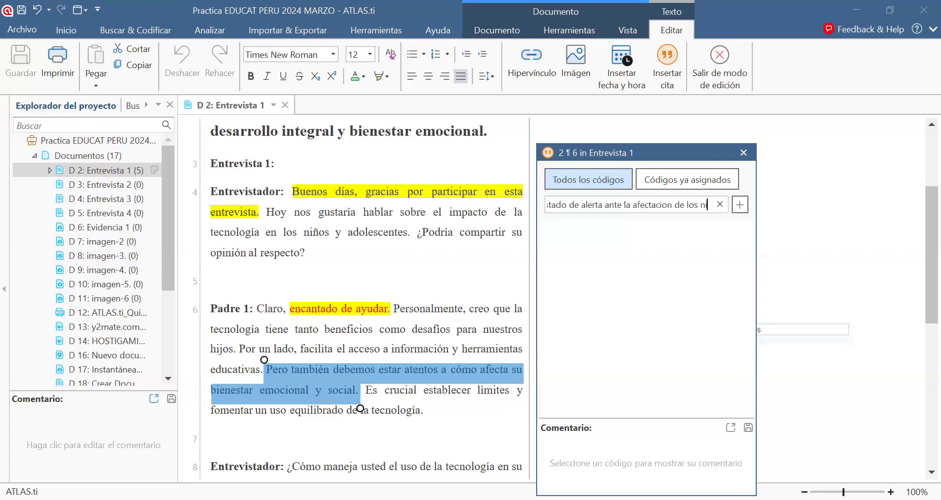
type("ños")
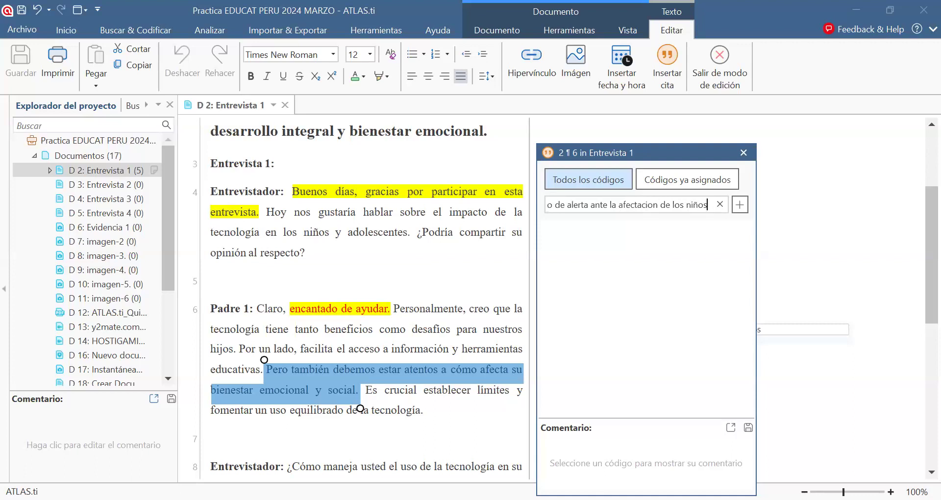
left_click(652, 204)
type("ó")
left_click(740, 205)
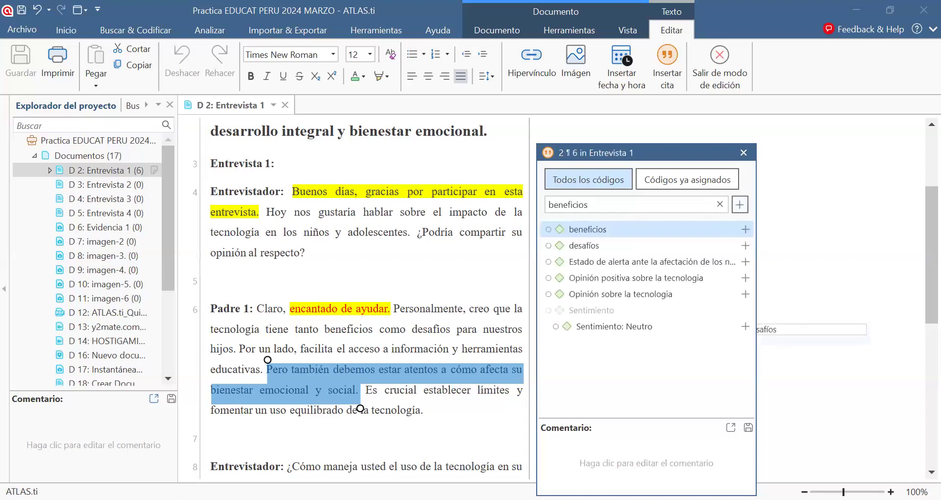
left_click(744, 156)
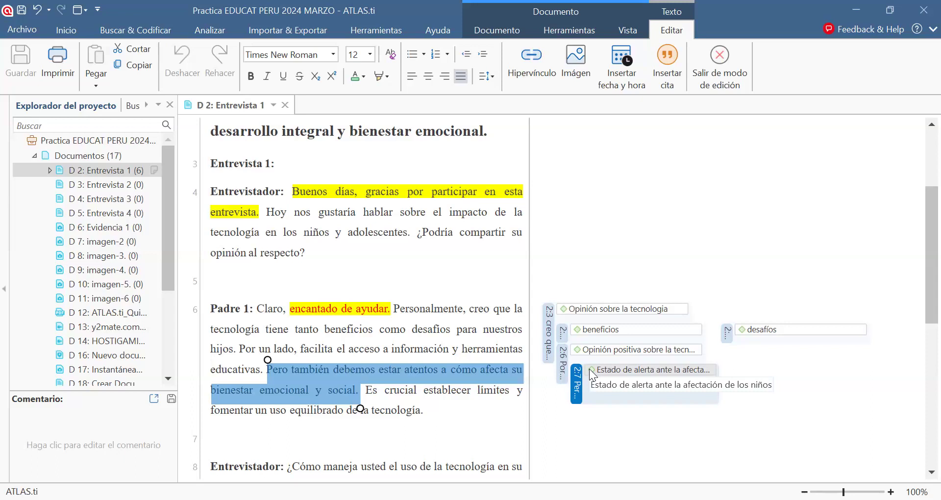
Add a second new code "Opinión negativa sobre la tecnologia" to the quotation starting "Pero también debemos estar atentos".
right_click(336, 381)
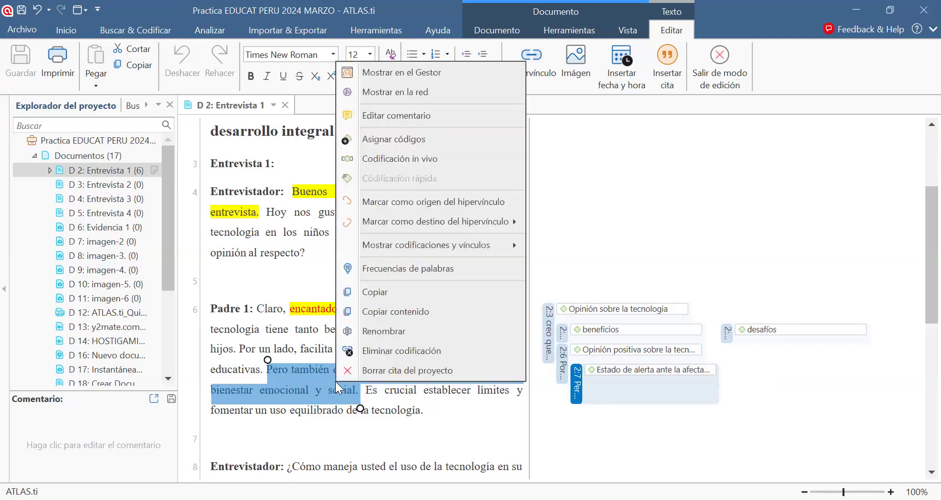
left_click(420, 139)
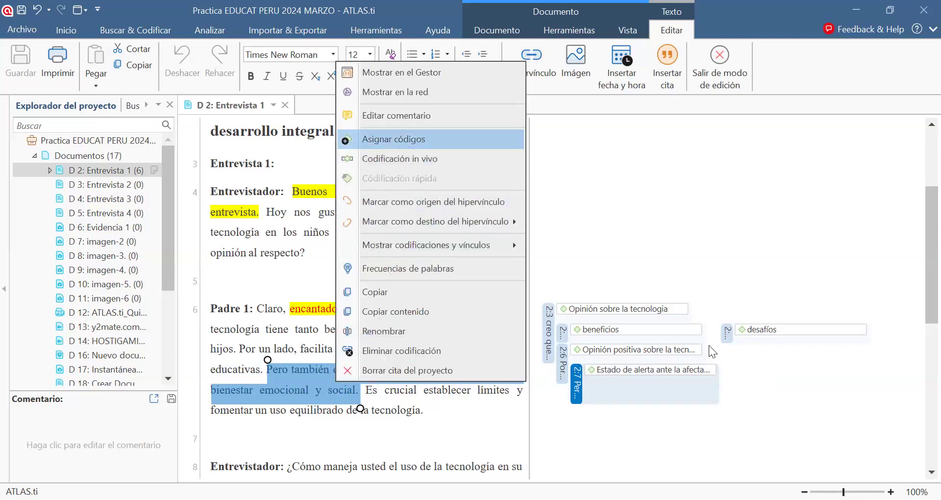
type("Opnio")
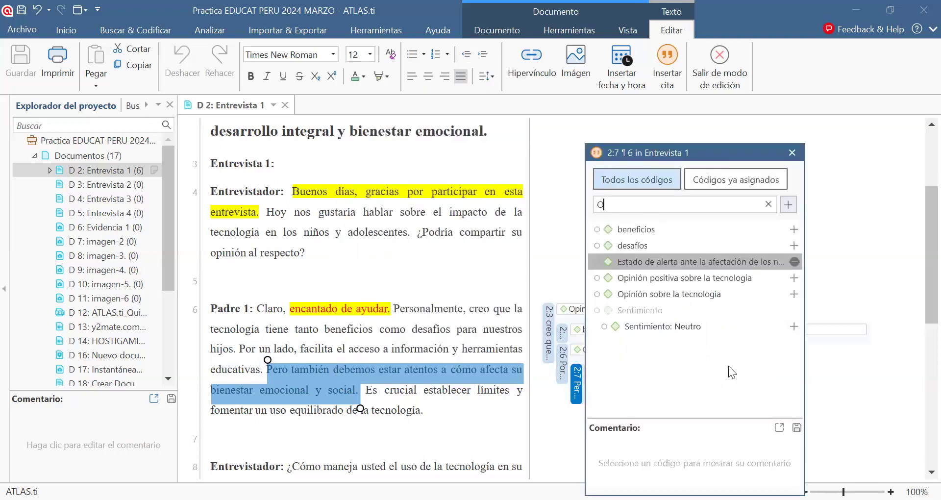
key("BackSpace")
key("BackSpace")
key("BackSpace")
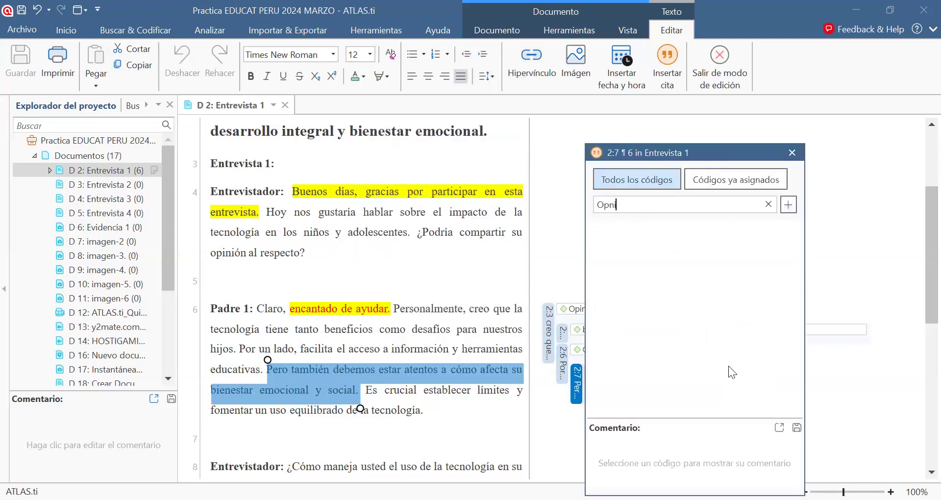
type("inion negativa sobre la")
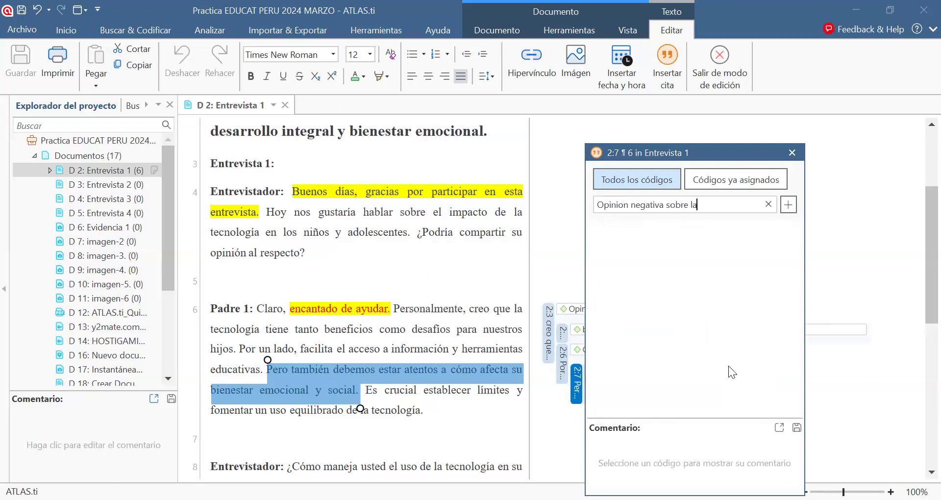
type(" tecnologia")
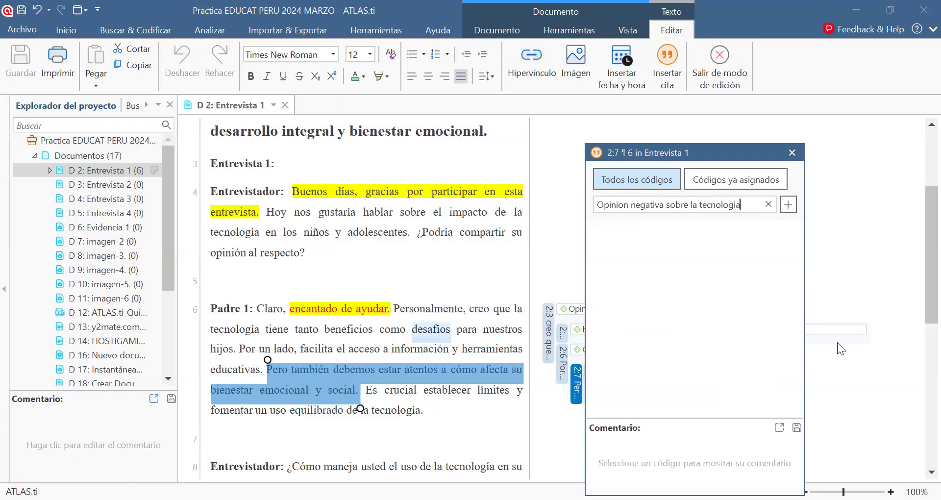
key("Home")
key("Right")
key("Right")
key("Right")
key("Right")
key("Right")
key("shift+Right")
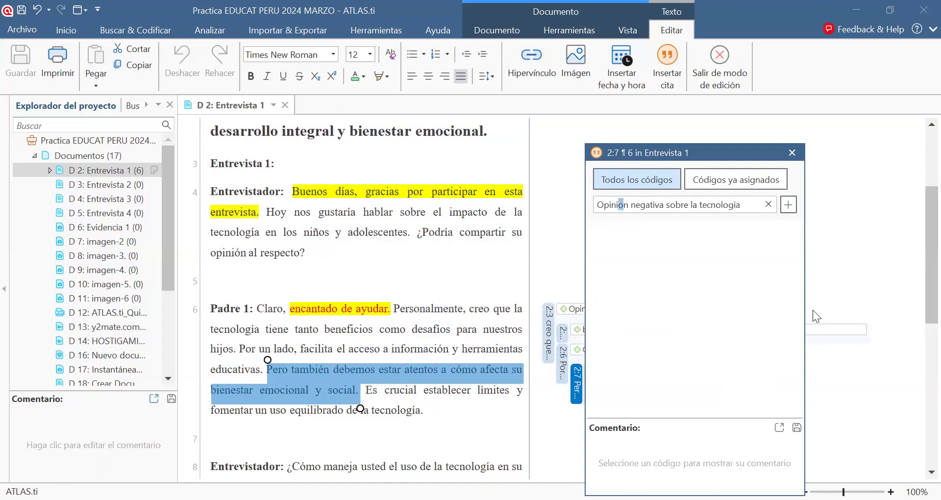
type("ó")
left_click(788, 204)
left_click(789, 152)
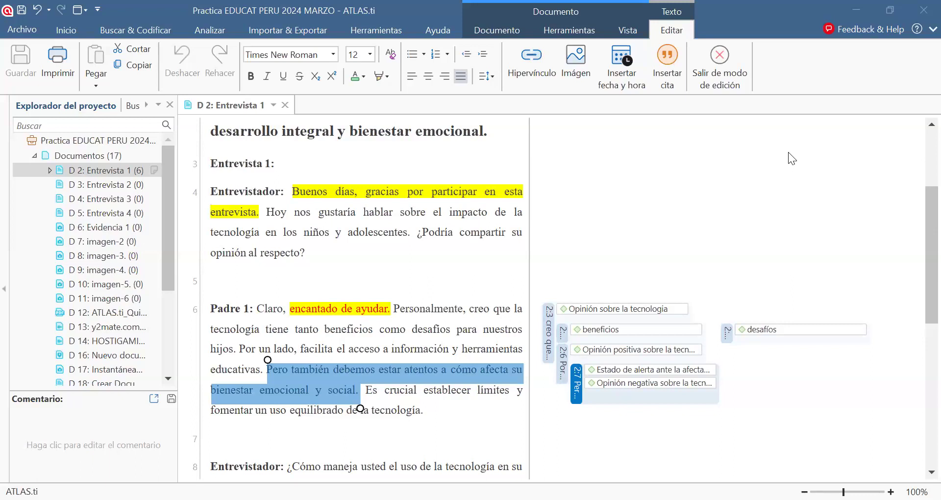
scroll(441, 307, "down", 1)
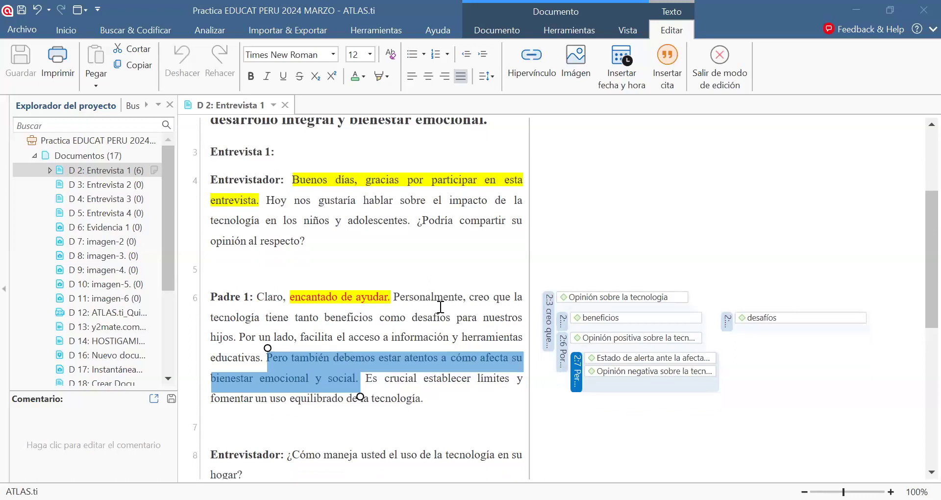
Assign a new code "Establecimiento de limites" to the passage "Es crucial establecer límites" in Padre 1's first answer.
scroll(166, 238, "down", 3)
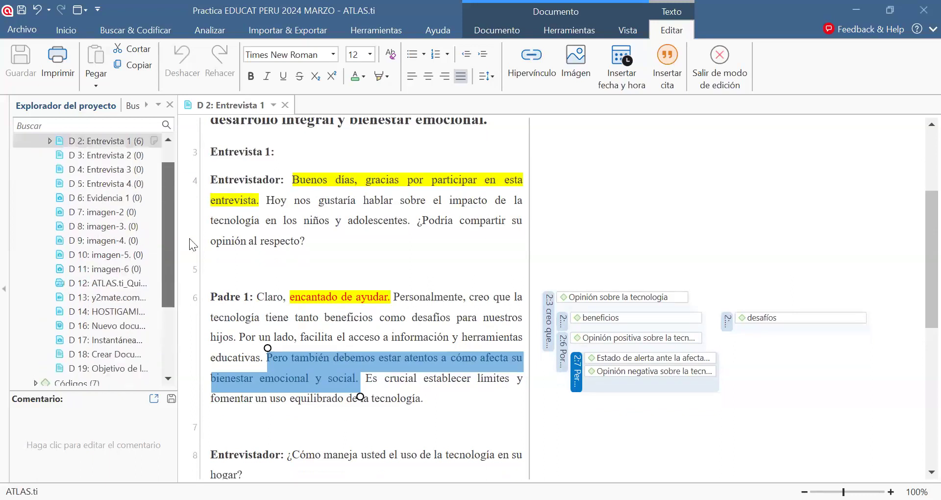
scroll(166, 238, "up", 2)
scroll(481, 368, "down", 2)
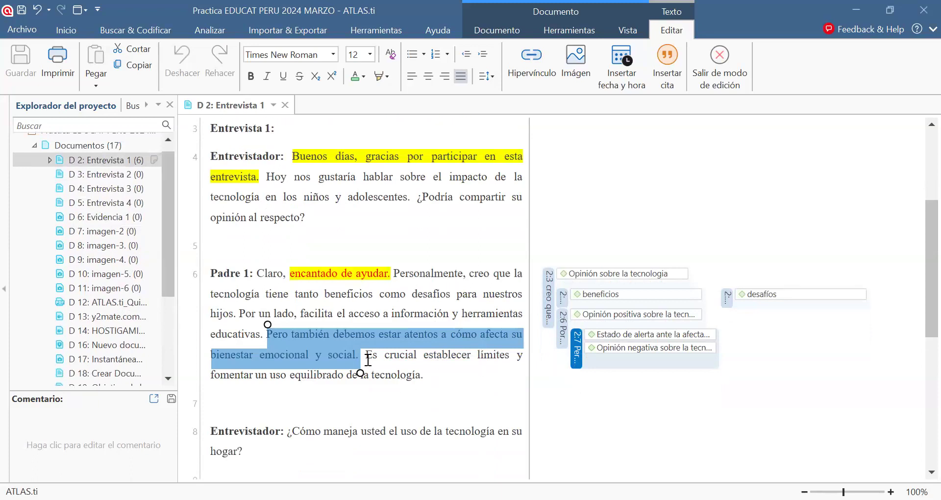
left_click_drag(367, 360, 517, 357)
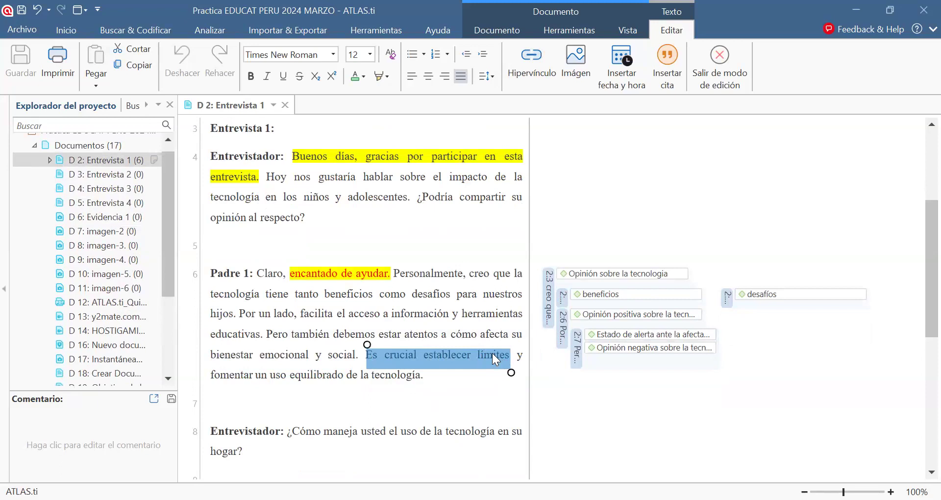
right_click(492, 354)
left_click(585, 193)
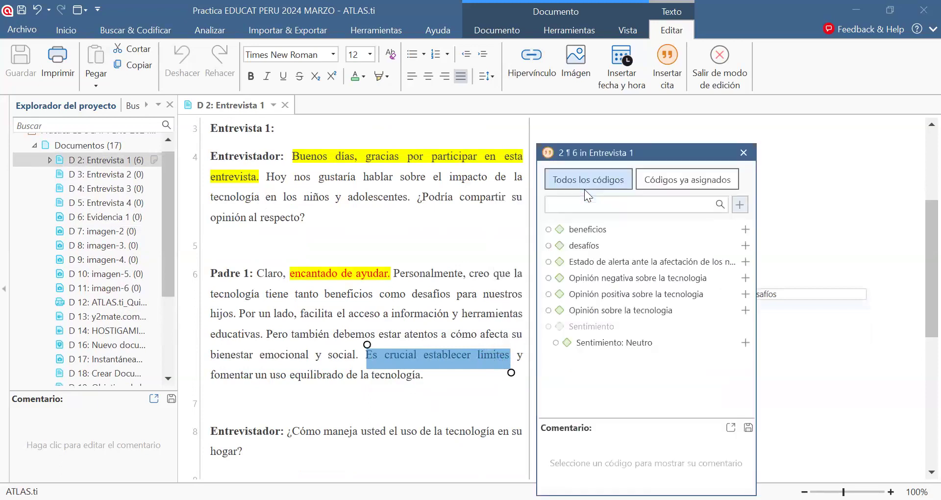
type("Esta")
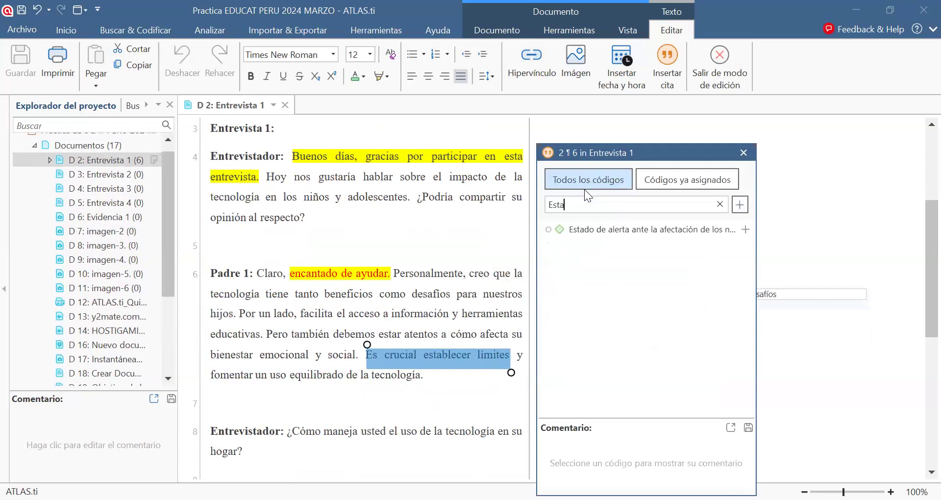
type("blecimiento d")
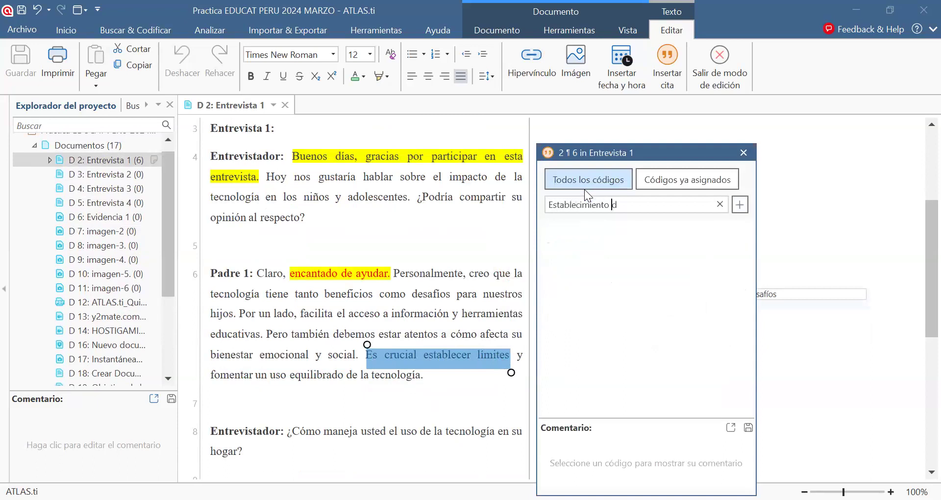
type("e limites")
key("Return")
left_click(745, 152)
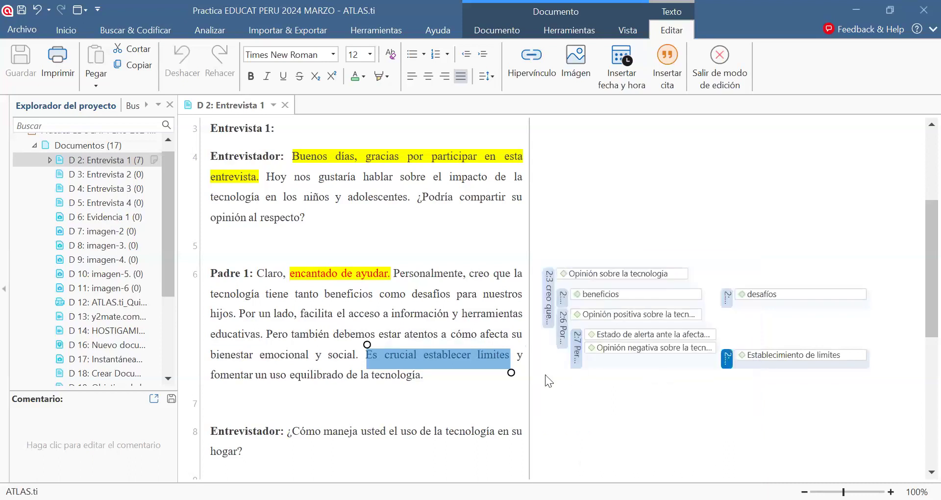
Code the passage "fomentar un uso equilibrado de la tecnología." in vivo in Padre 1's first answer.
left_click(217, 378)
left_click_drag(218, 377, 419, 372)
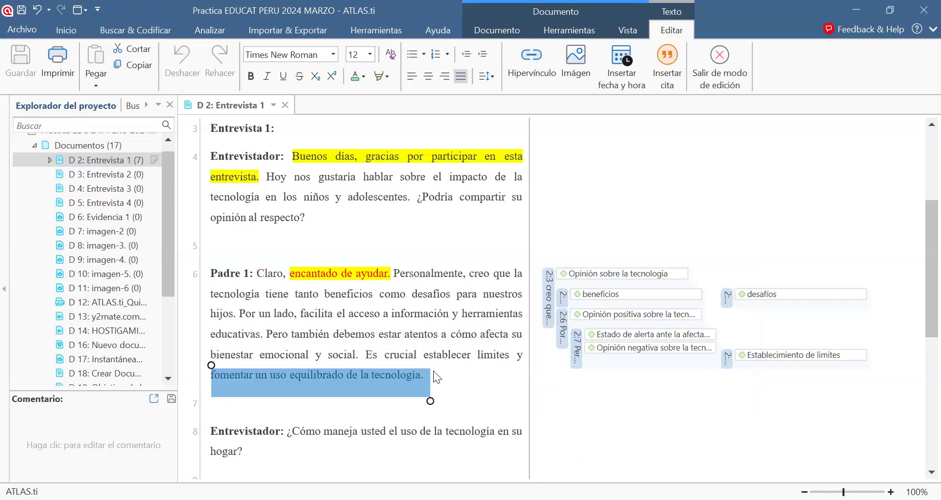
right_click(389, 377)
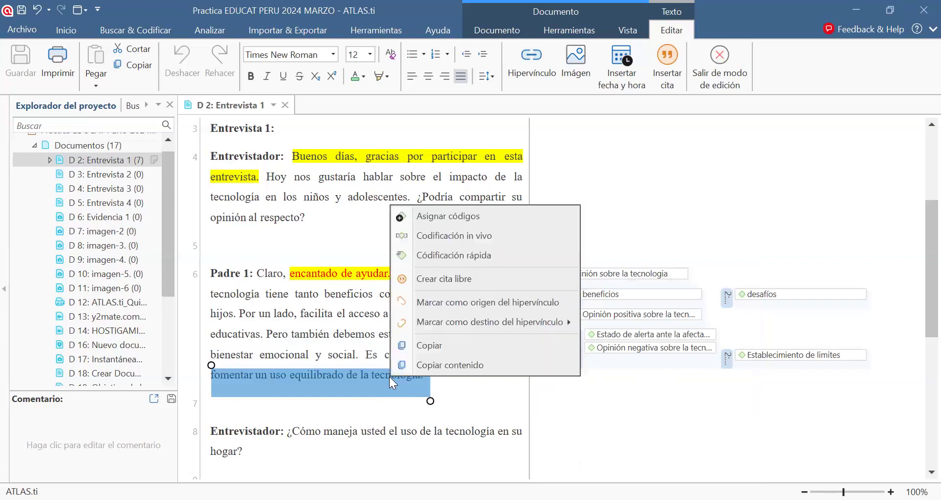
left_click(468, 240)
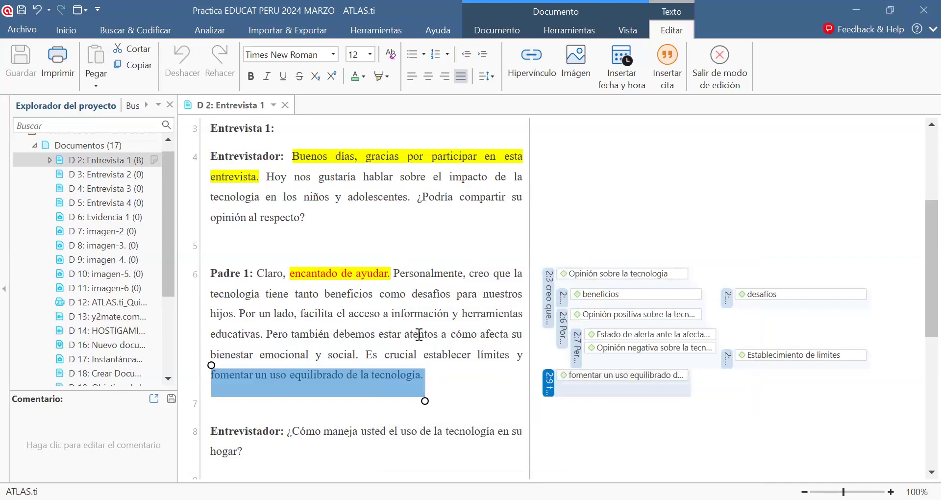
Open document D 19 to review the research objective, and close it again.
scroll(419, 334, "up", 2)
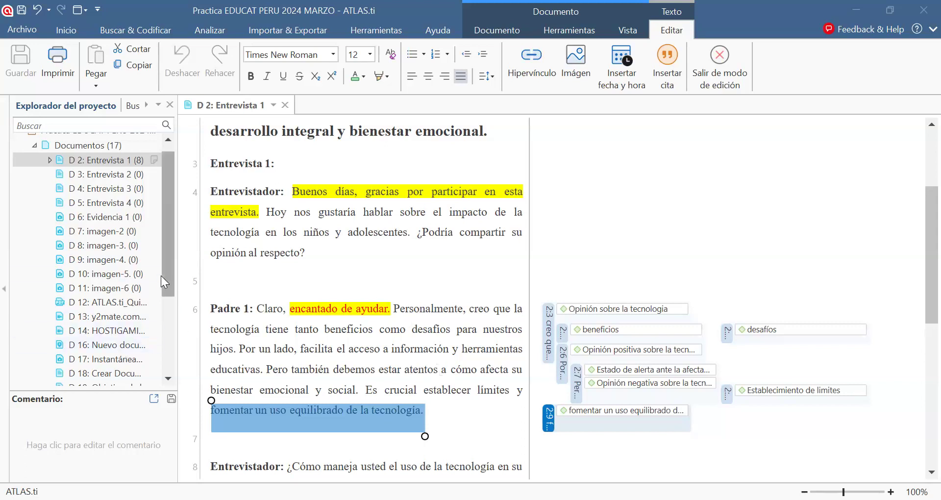
scroll(169, 269, "down", 2)
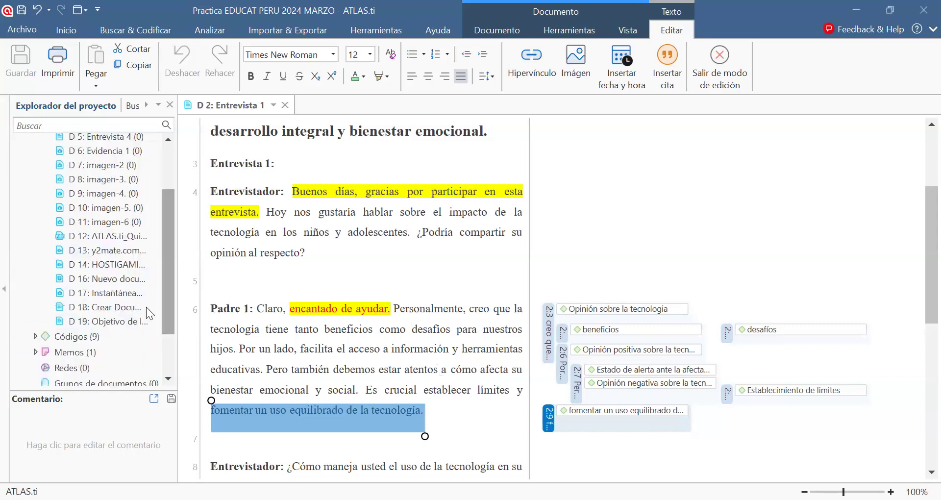
left_click(115, 321)
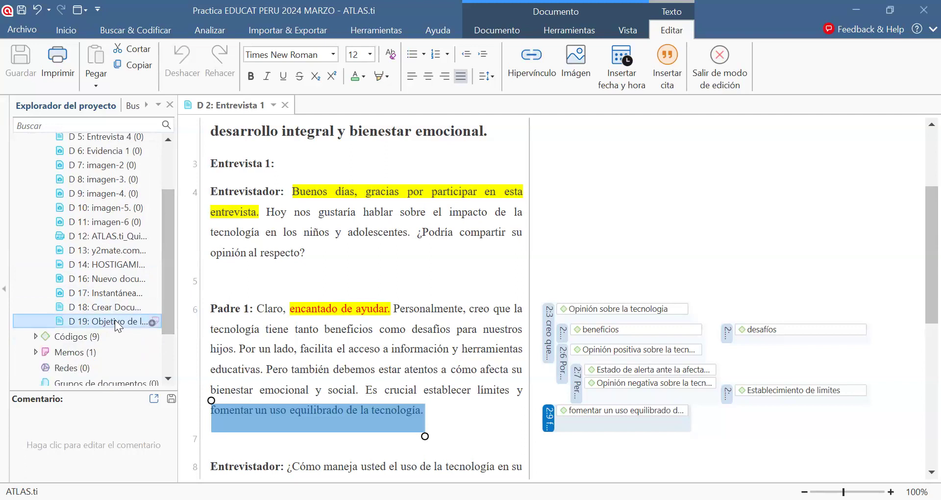
double_click(114, 321)
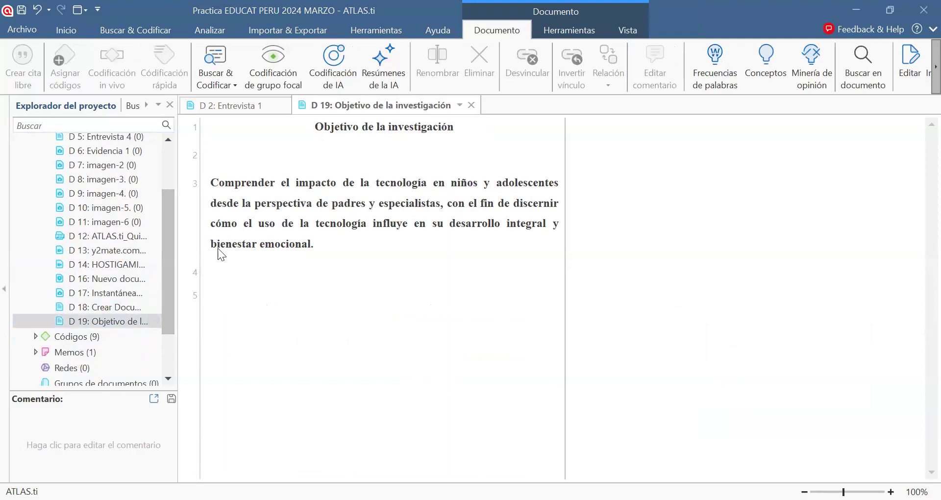
left_click(472, 106)
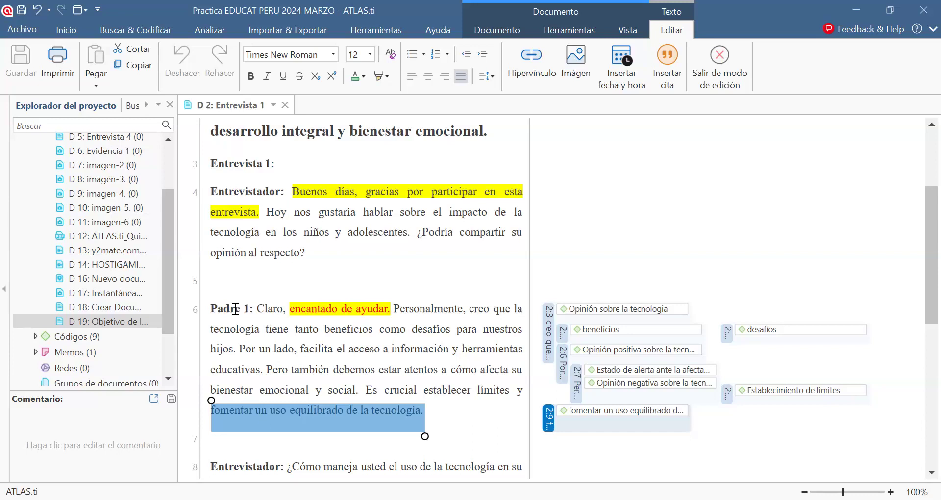
Read Padre 1's coded first answer and the following question and answer about managing technology use at home.
scroll(236, 309, "down", 5)
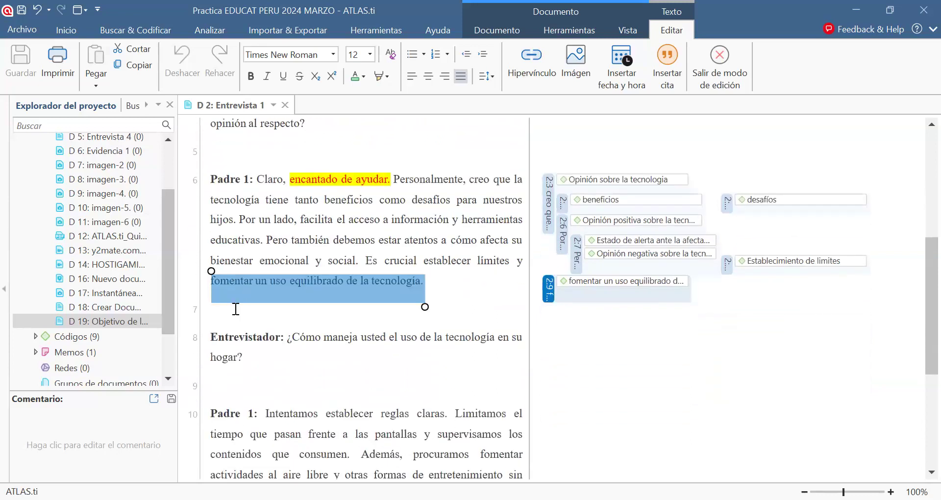
scroll(236, 308, "down", 4)
scroll(240, 307, "up", 5)
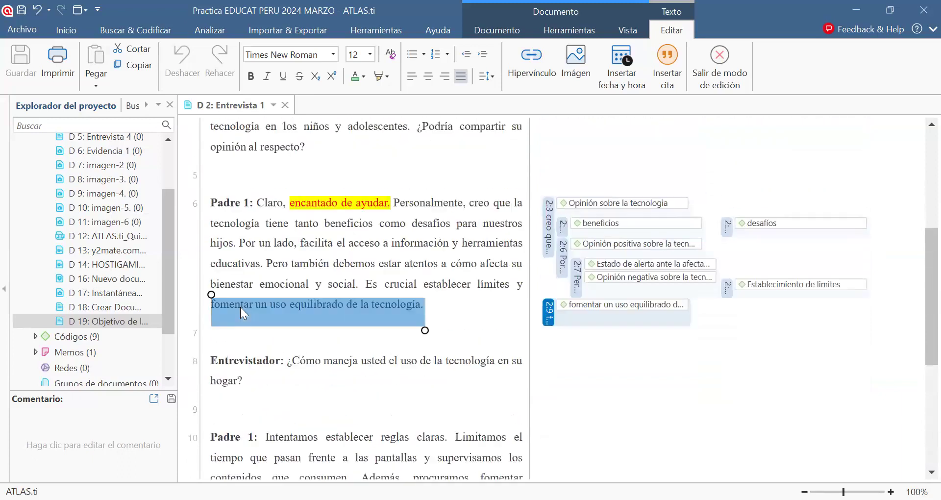
scroll(242, 308, "down", 3)
scroll(241, 308, "up", 6)
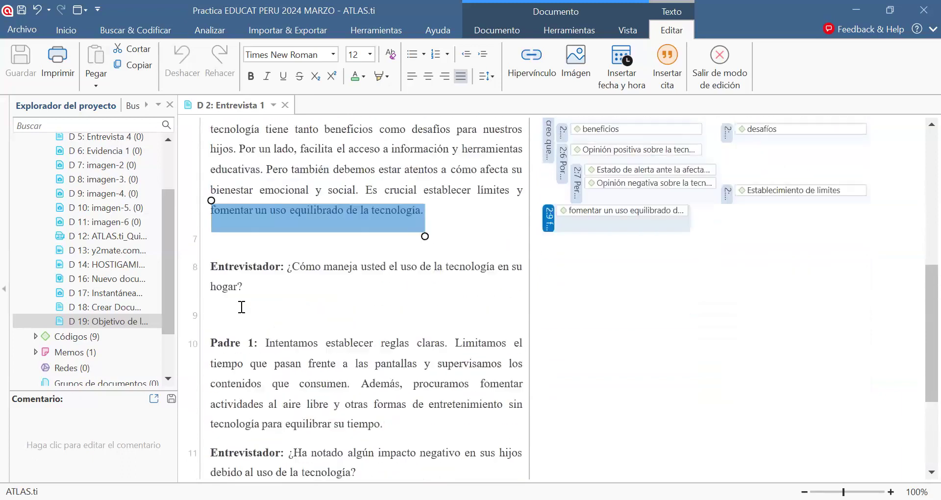
scroll(241, 307, "down", 2)
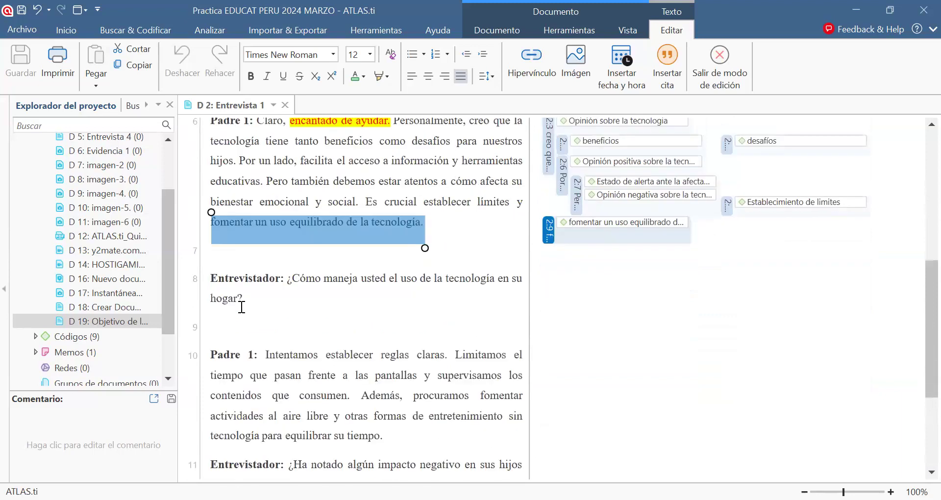
scroll(241, 307, "down", 1)
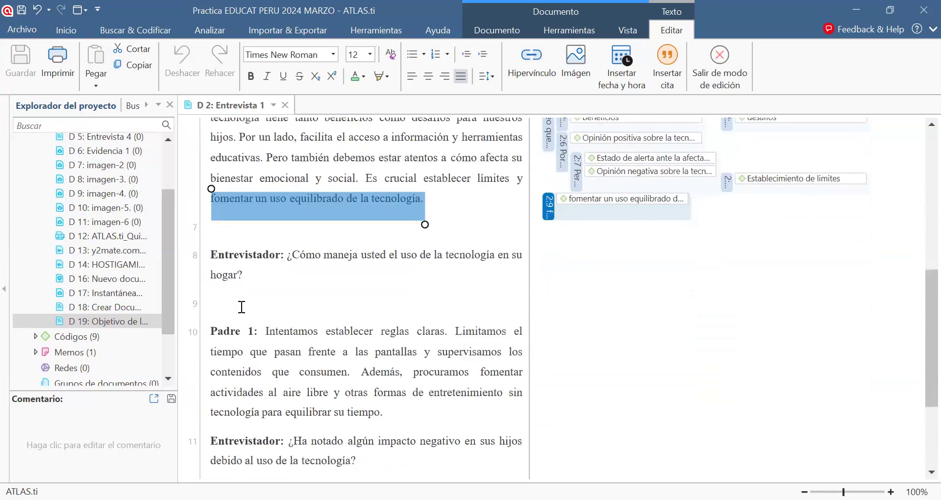
scroll(242, 307, "up", 5)
scroll(242, 307, "down", 7)
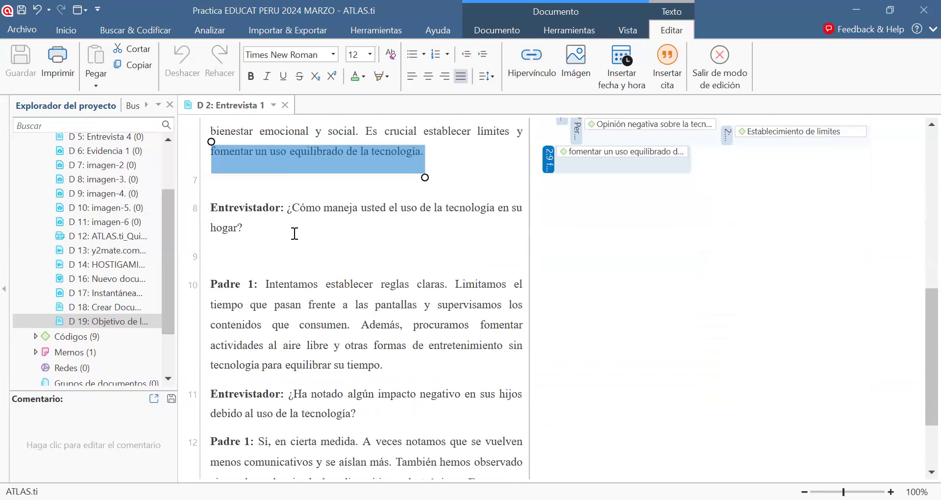
Assign a new code "reglas claras" to the sentence "Intentamos establecer reglas claras." in paragraph 10.
left_click_drag(267, 286, 210, 286)
left_click(434, 287, "shift")
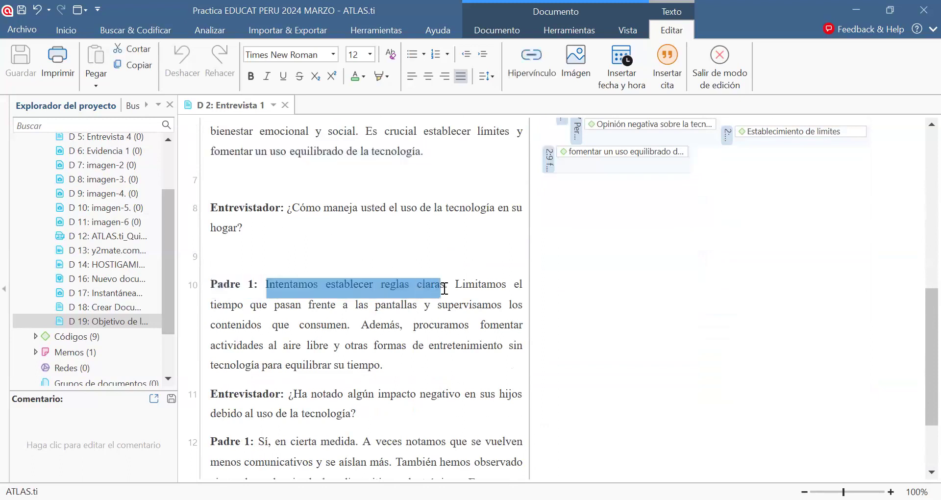
left_click(447, 293, "shift")
right_click(422, 284)
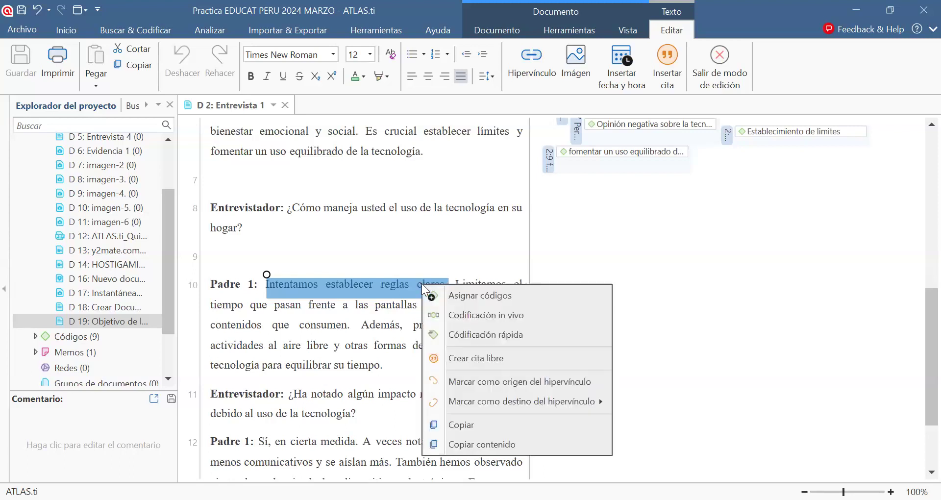
left_click(461, 298)
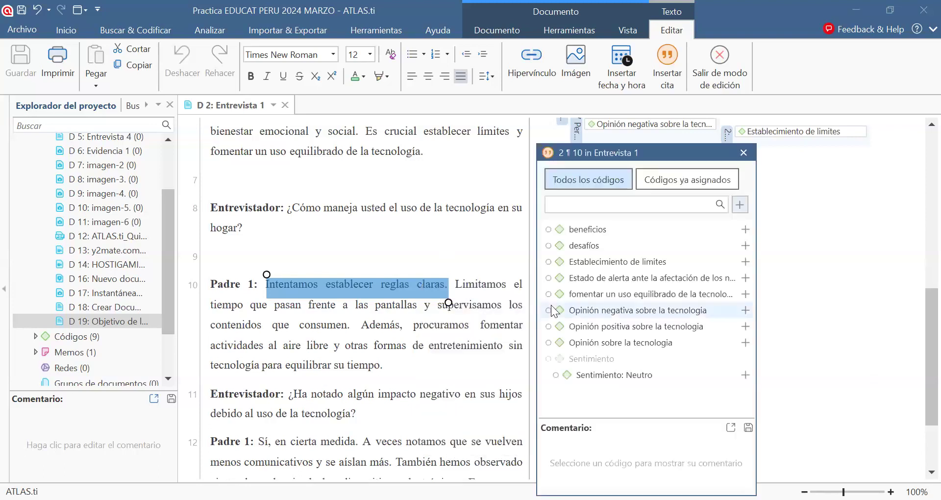
type("re")
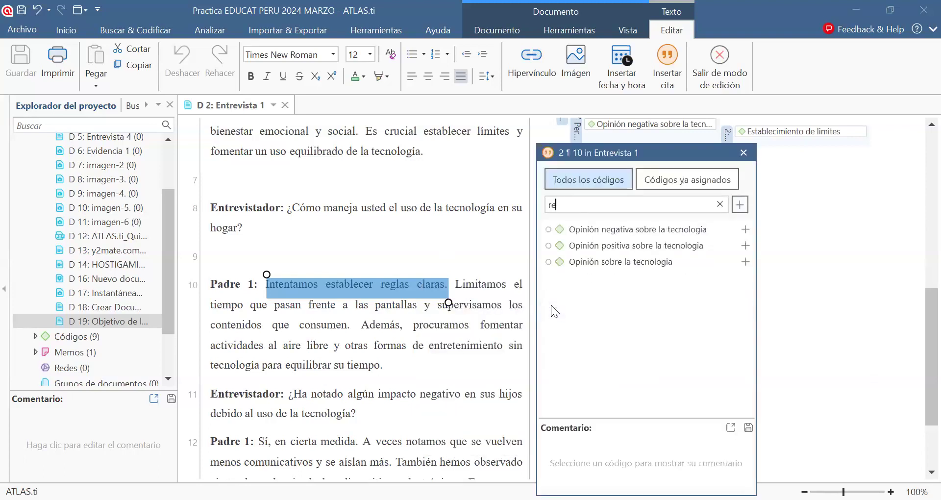
type("glas claras")
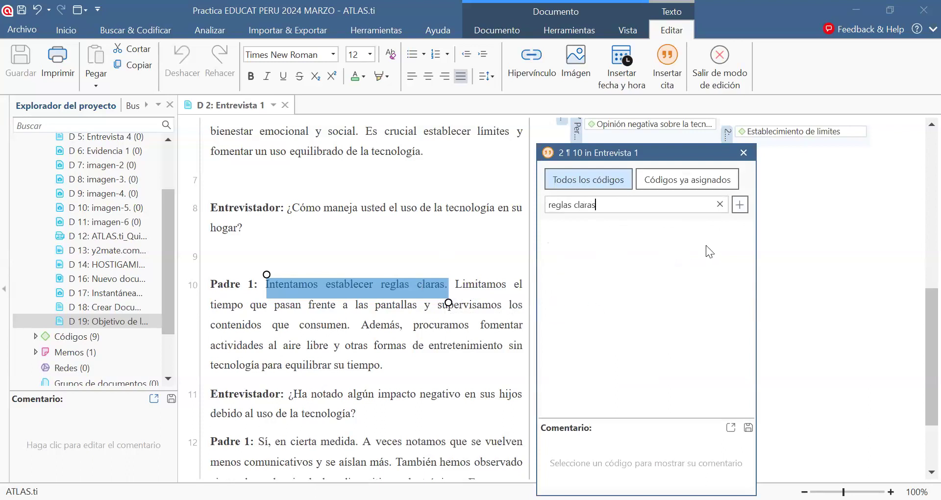
key("Return")
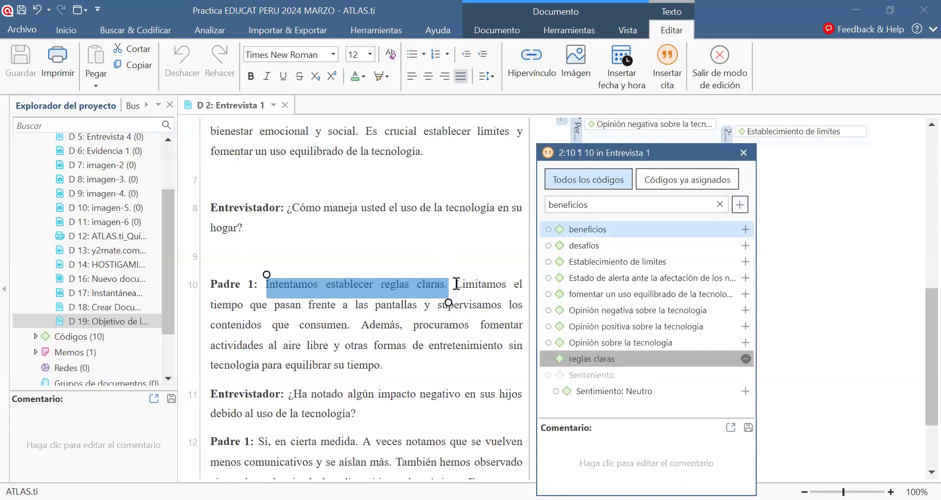
Apply the existing code "Establecimiento de limites" to "Limitamos el tiempo que pasan frente a las pantallas" in paragraph 10.
left_click_drag(456, 283, 420, 310)
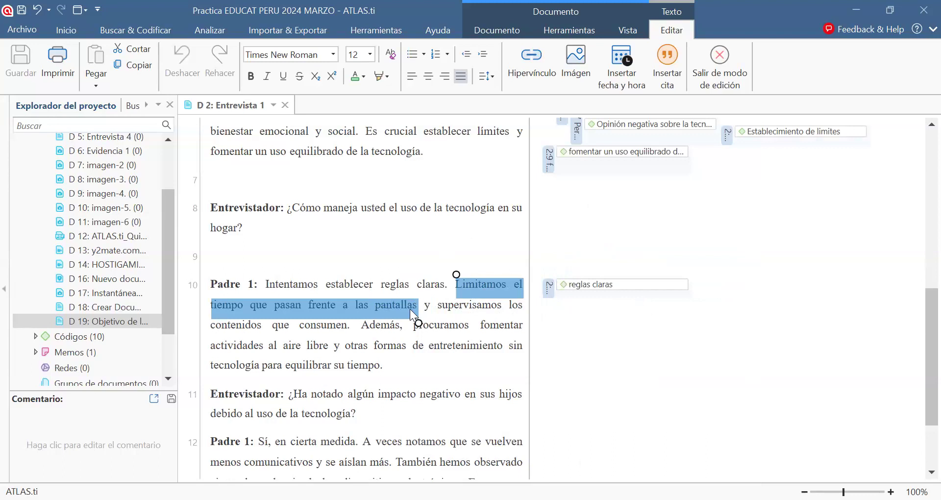
right_click(410, 309)
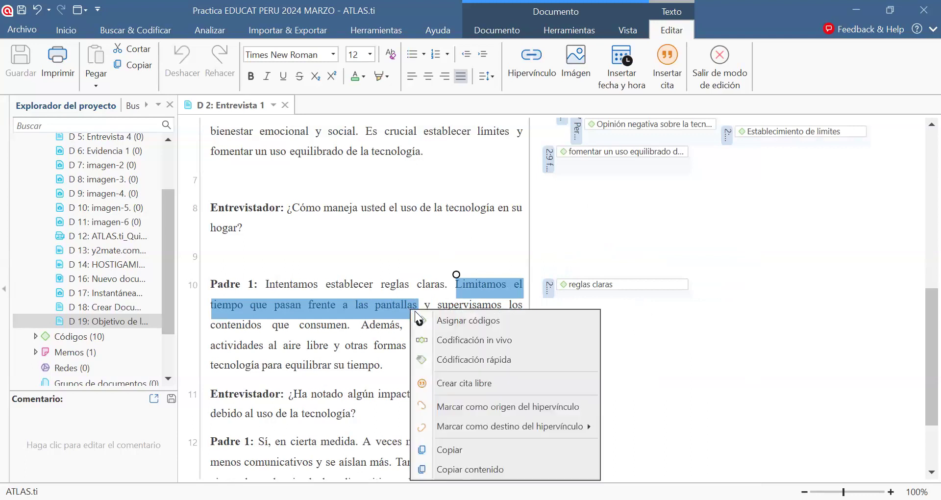
left_click(456, 323)
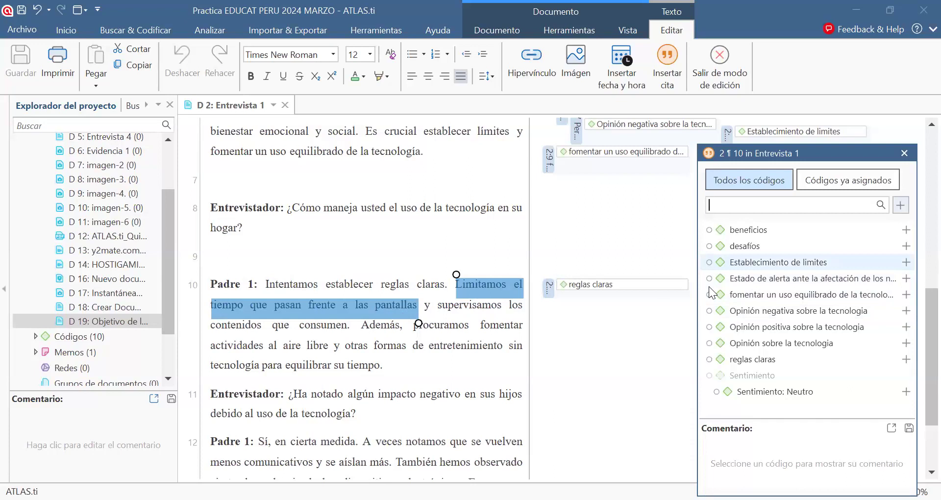
key("Return")
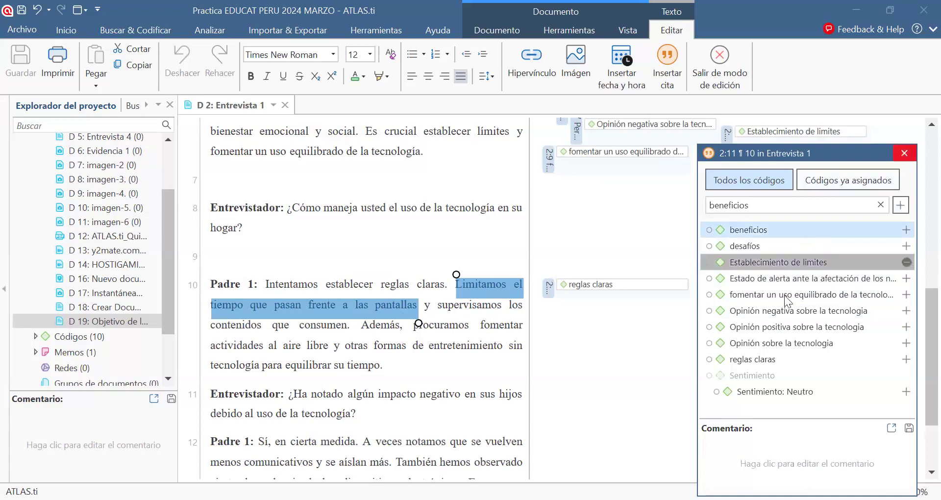
key("Escape")
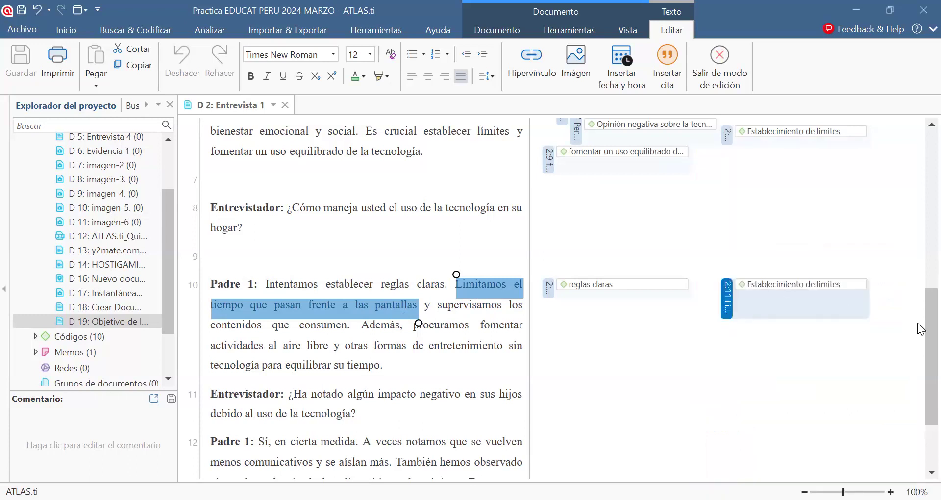
scroll(918, 339, "up", 1)
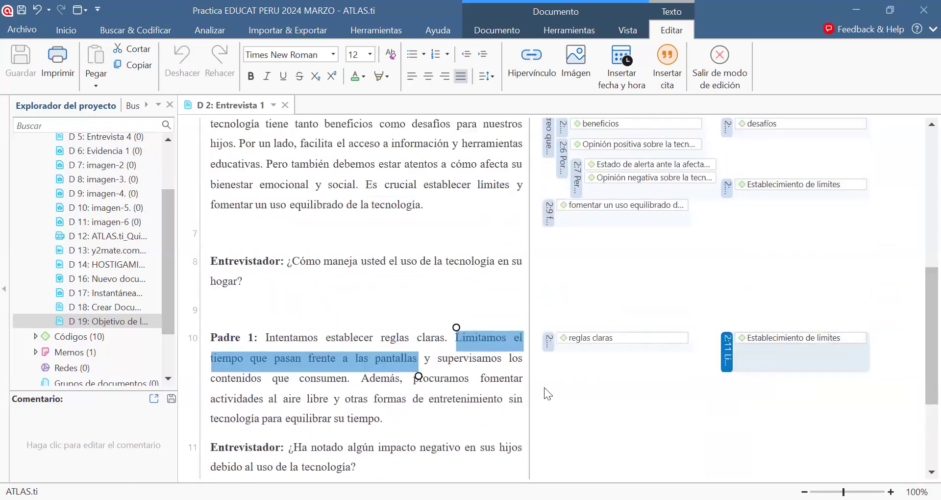
scroll(545, 394, "down", 1)
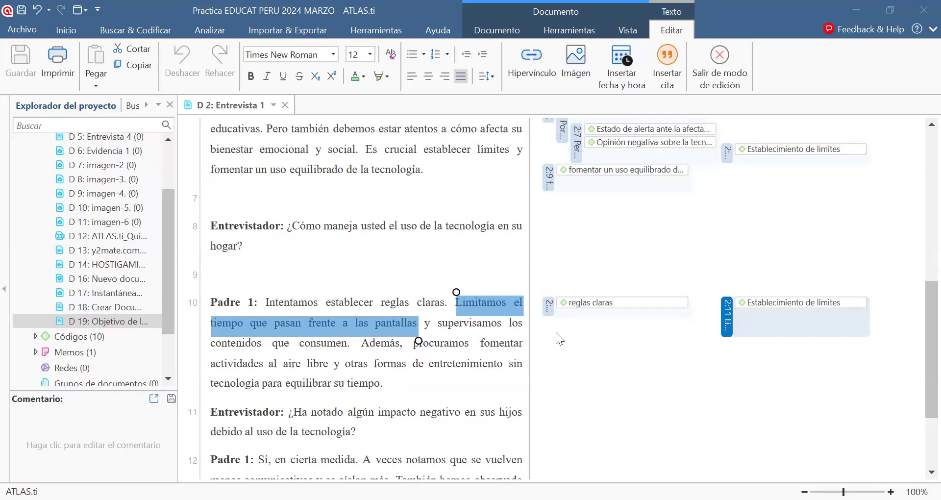
scroll(550, 341, "down", 3)
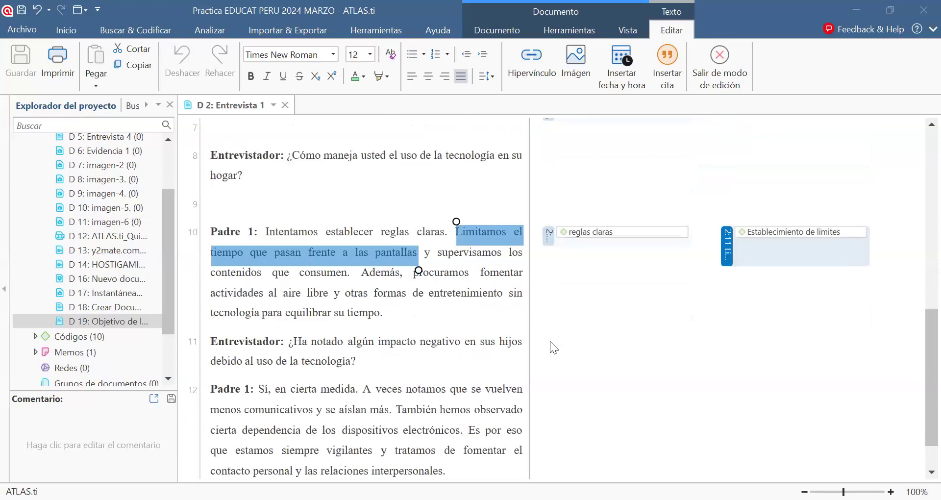
Assign a new code "Rol supervisor de los padres" to "y supervisamos los contenidos que consumen." in paragraph 10.
left_click(484, 285)
scroll(483, 282, "up", 1)
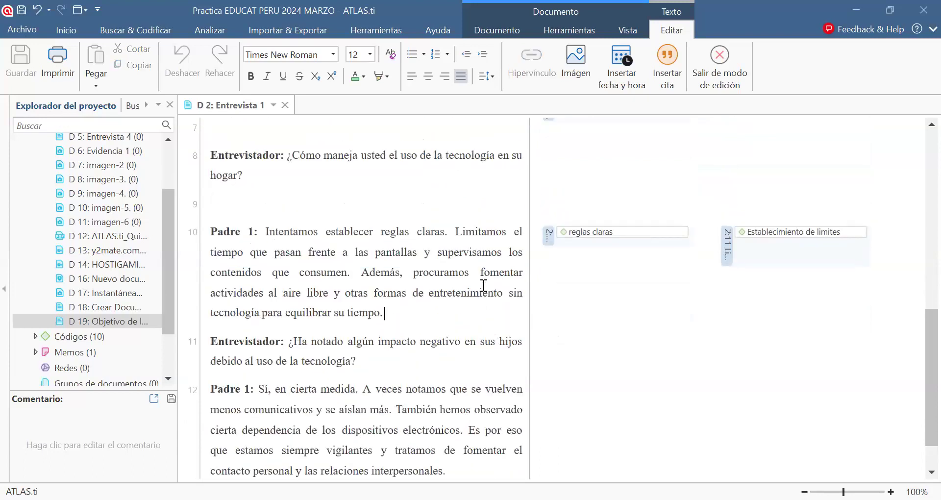
left_click_drag(425, 252, 327, 274)
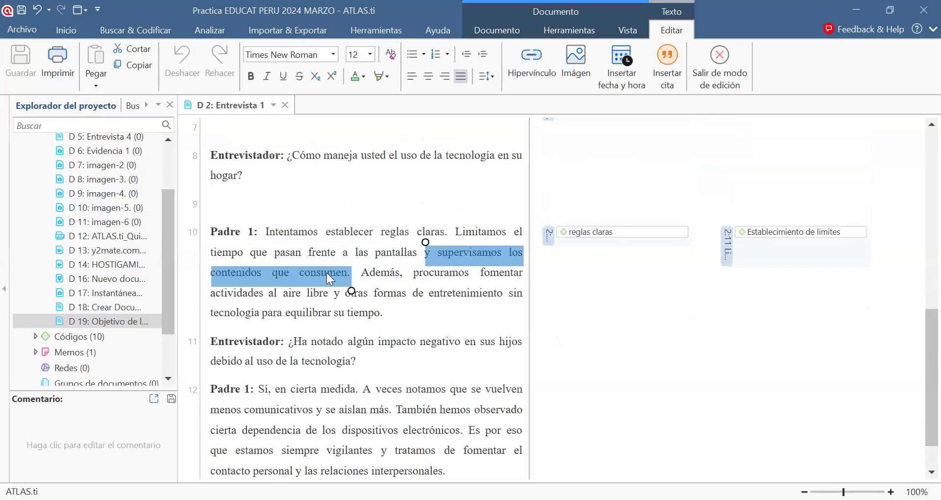
right_click(358, 289)
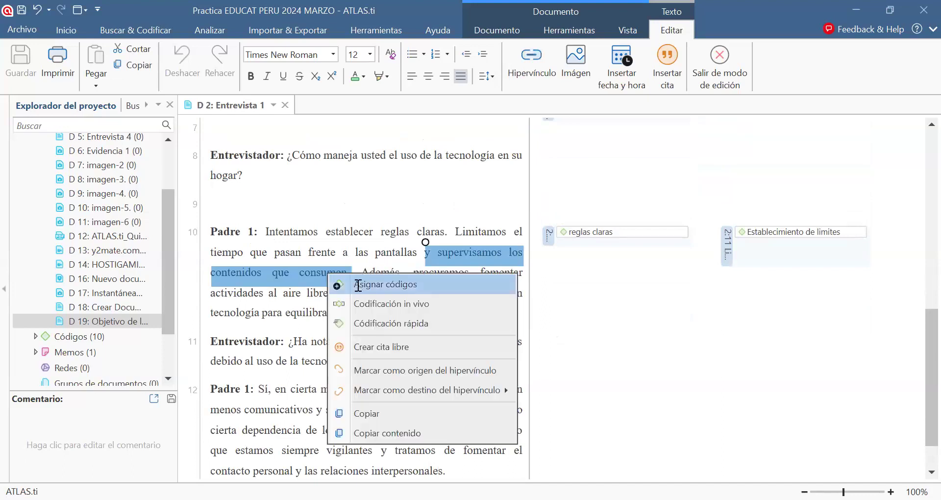
left_click(357, 285)
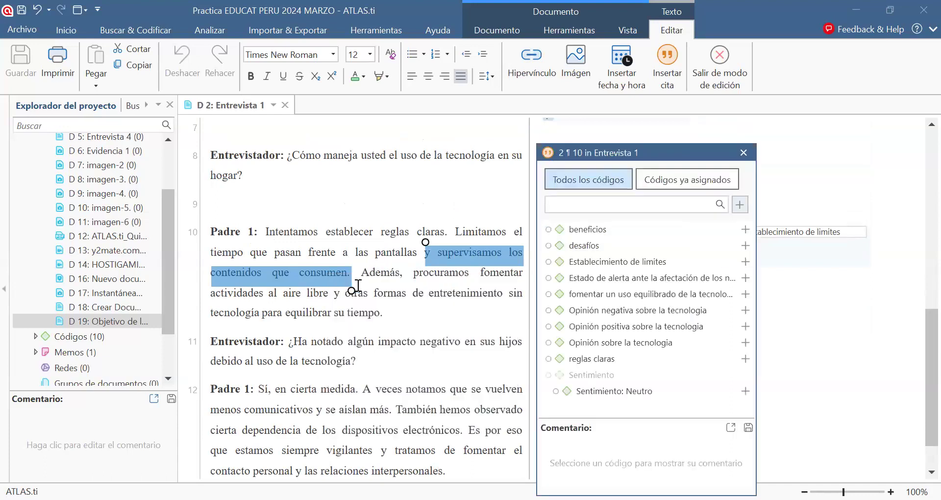
type("rol su")
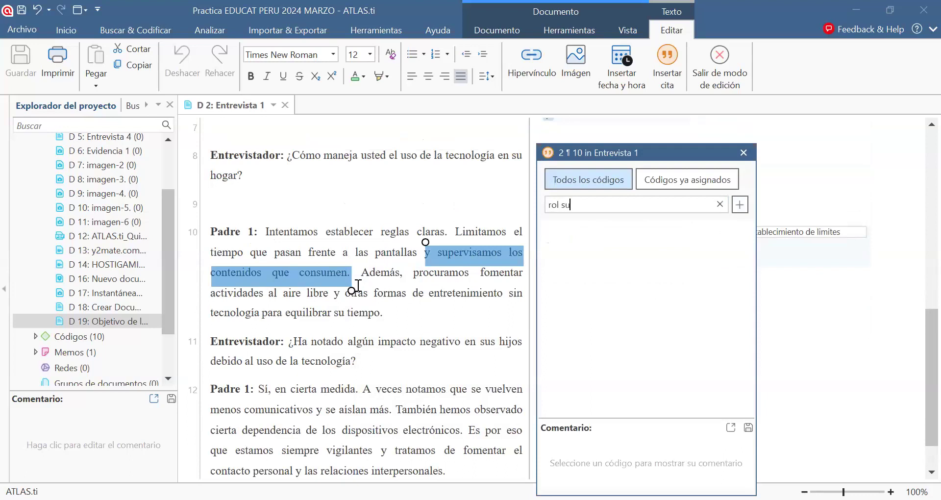
type("pervisor de los padres")
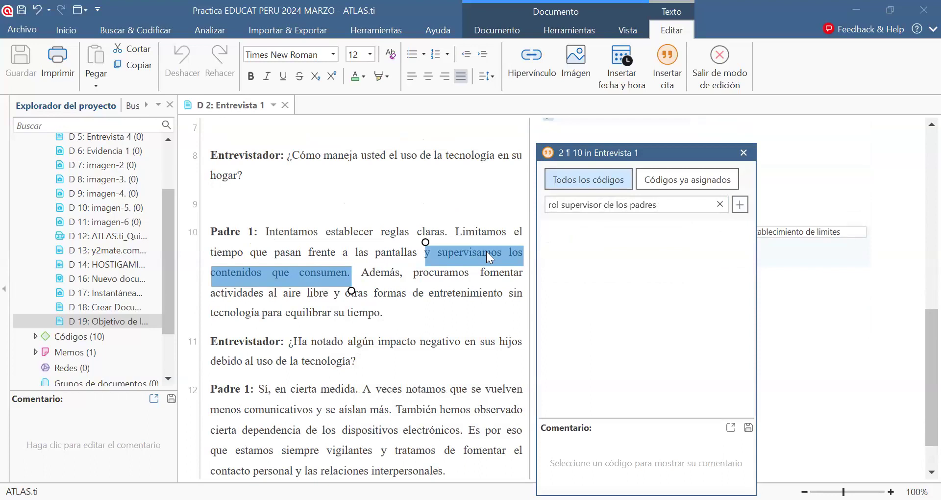
key("Home")
key("Delete")
type("R")
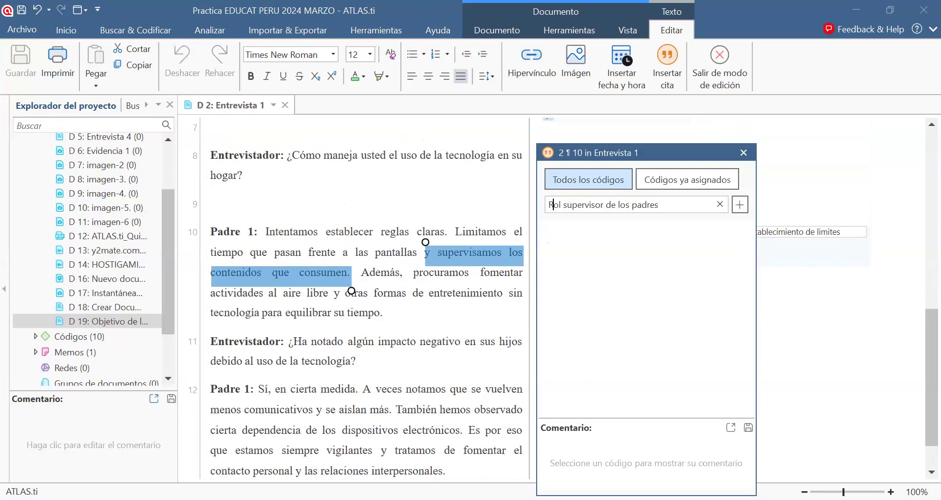
key("Return")
left_click(743, 154)
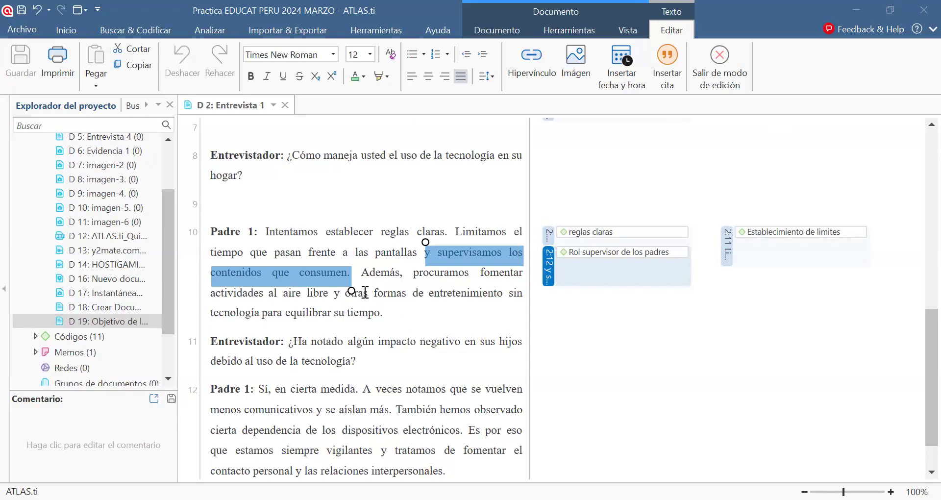
Assign a new code "Promoción de actividades alternativas" to the closing sentence of paragraph 10, starting with "Además, procuramos fomentar actividades al aire libre".
left_click_drag(364, 272, 453, 320)
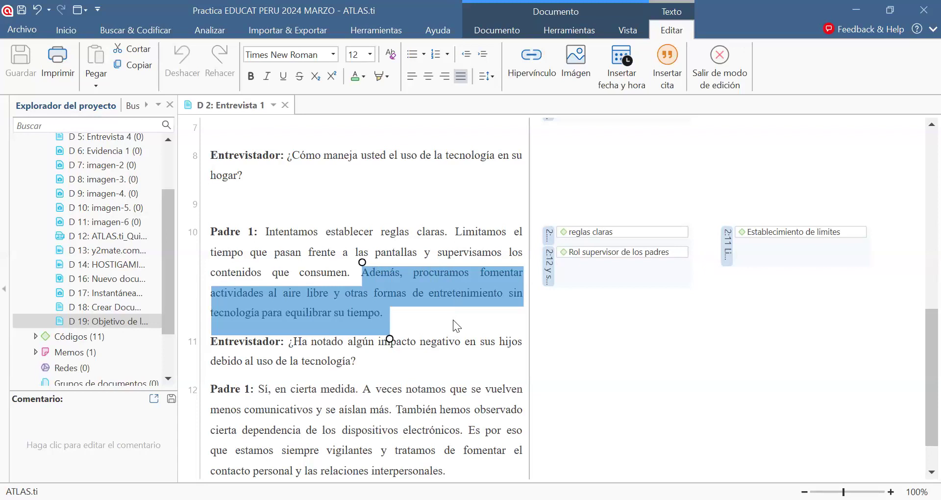
right_click(362, 305)
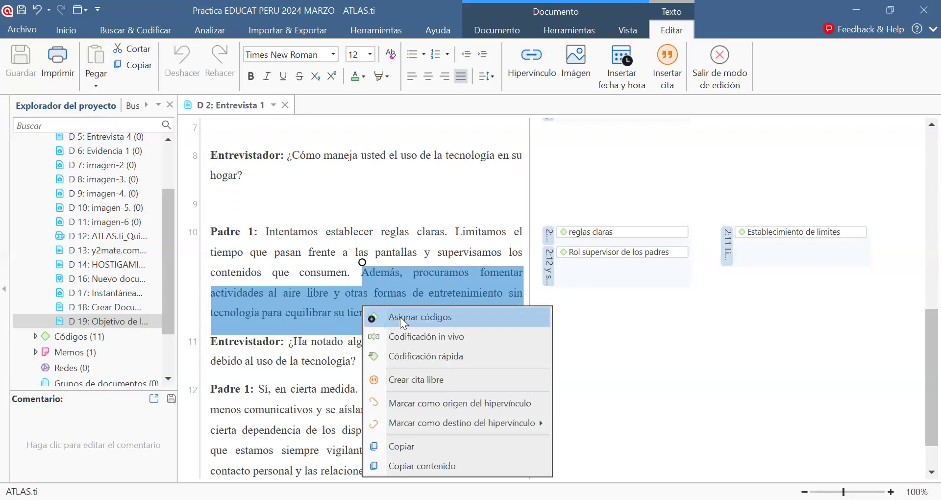
left_click(400, 317)
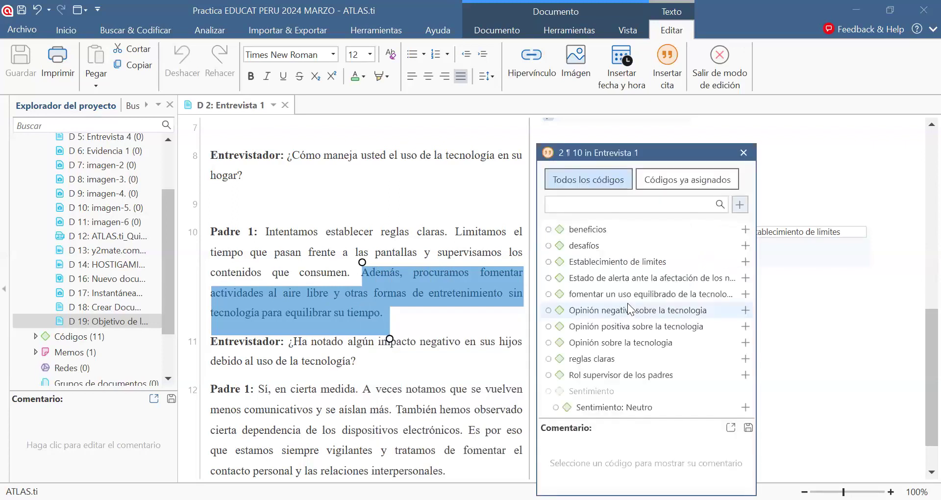
type("Prom")
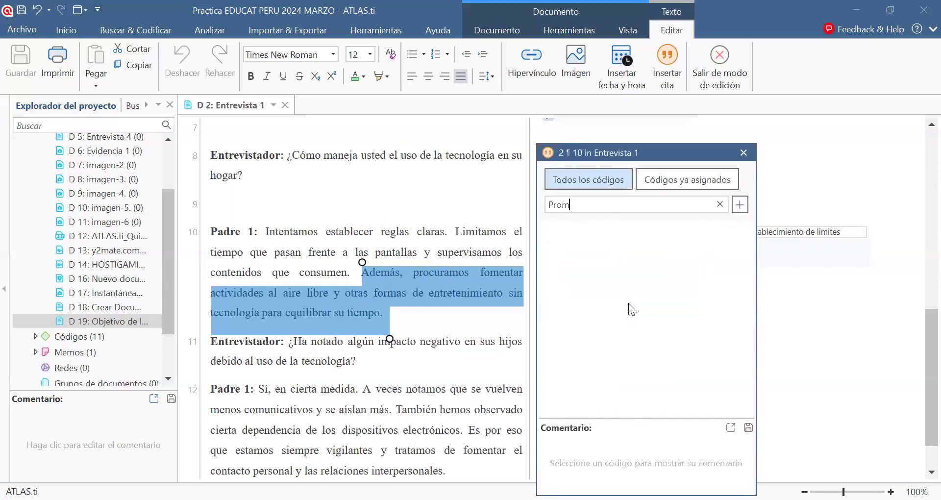
type("ocion de actividades a")
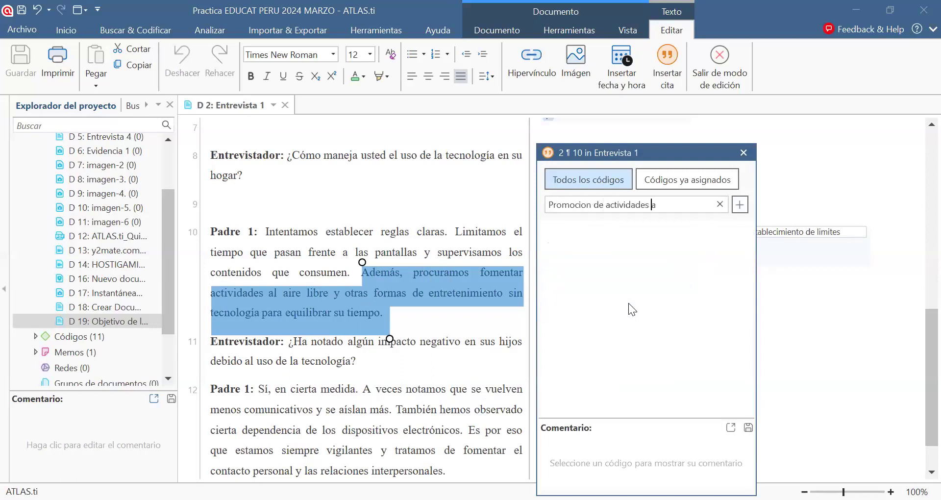
type("lternativas")
key("shift+Left")
type("ó")
left_click(740, 205)
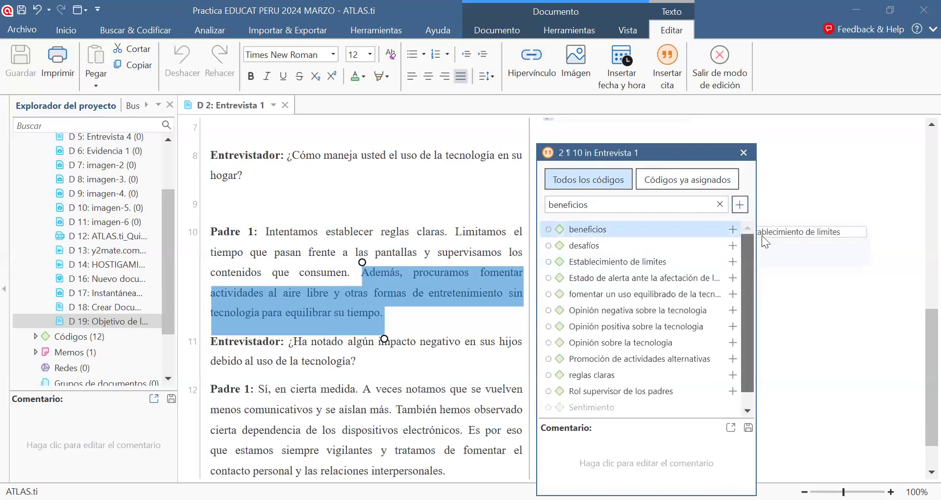
left_click(743, 153)
Collapse the project's document list and review the full names of all existing codes, and collapse the code list again.
scroll(429, 350, "down", 1)
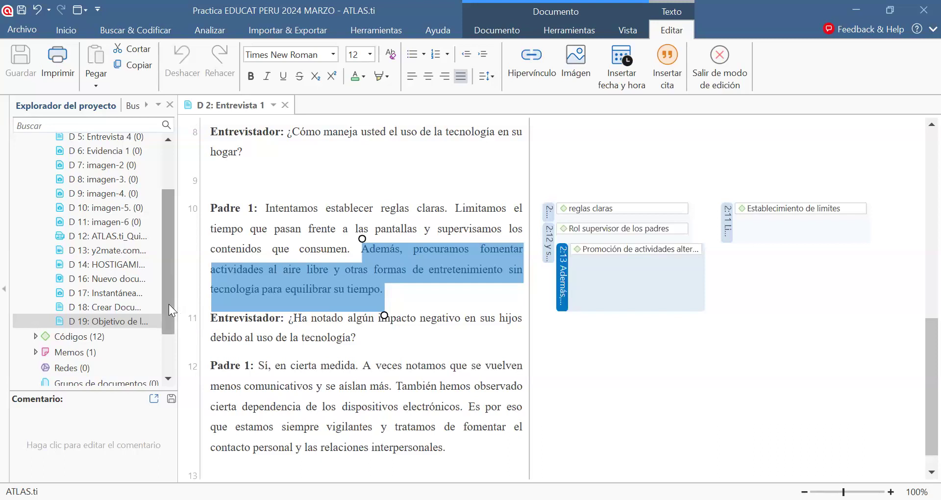
left_click_drag(169, 304, 177, 234)
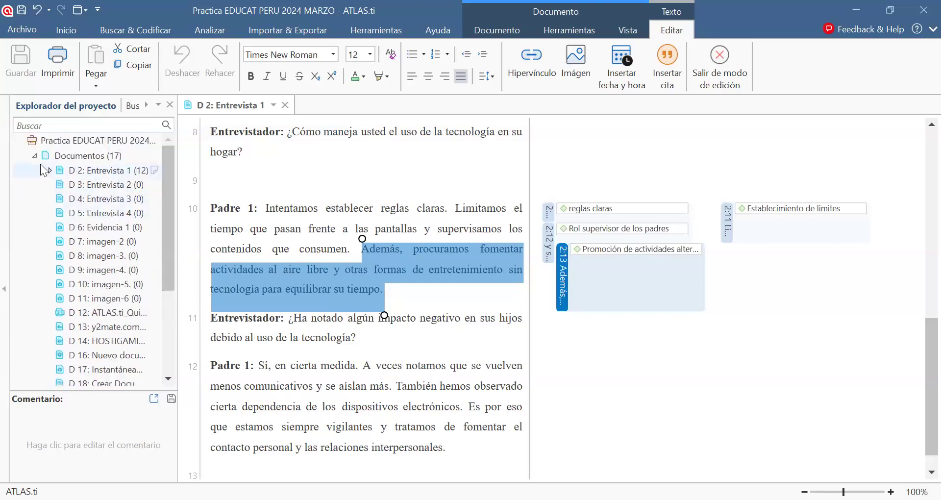
left_click(38, 156)
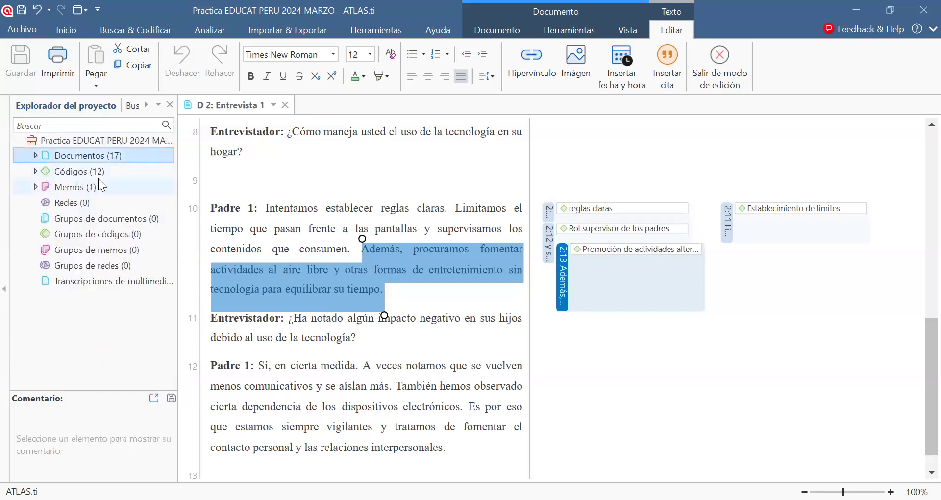
left_click(35, 170)
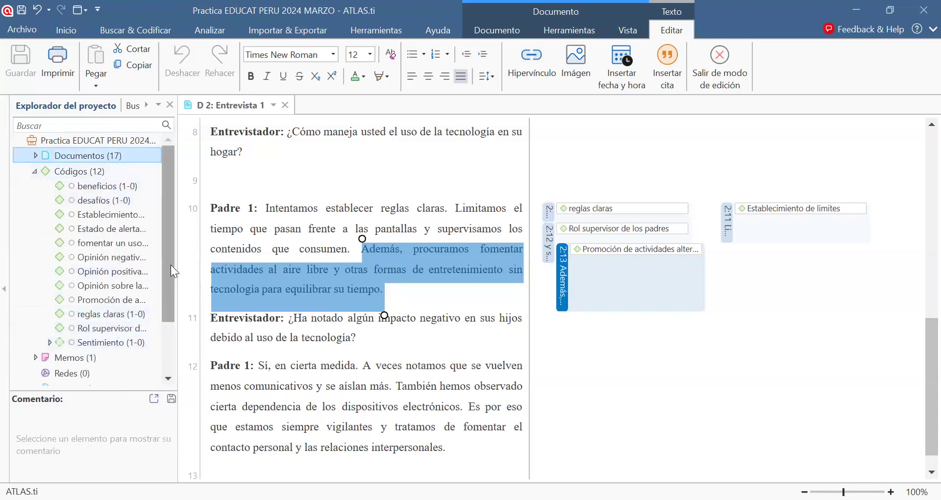
left_click_drag(177, 261, 416, 262)
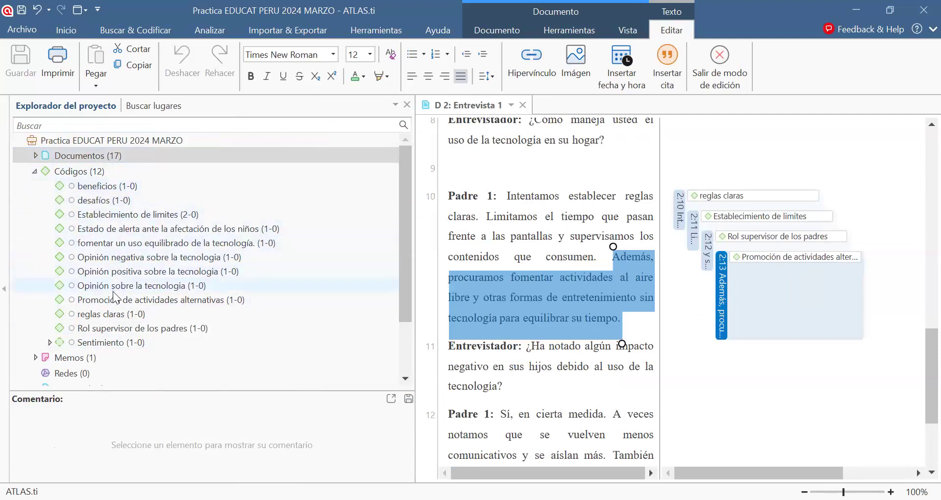
left_click(36, 171)
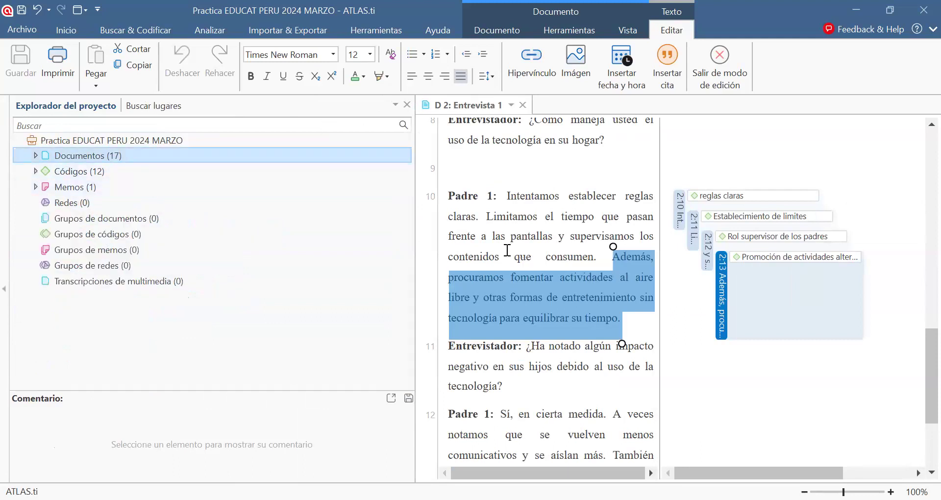
left_click_drag(414, 157, 180, 163)
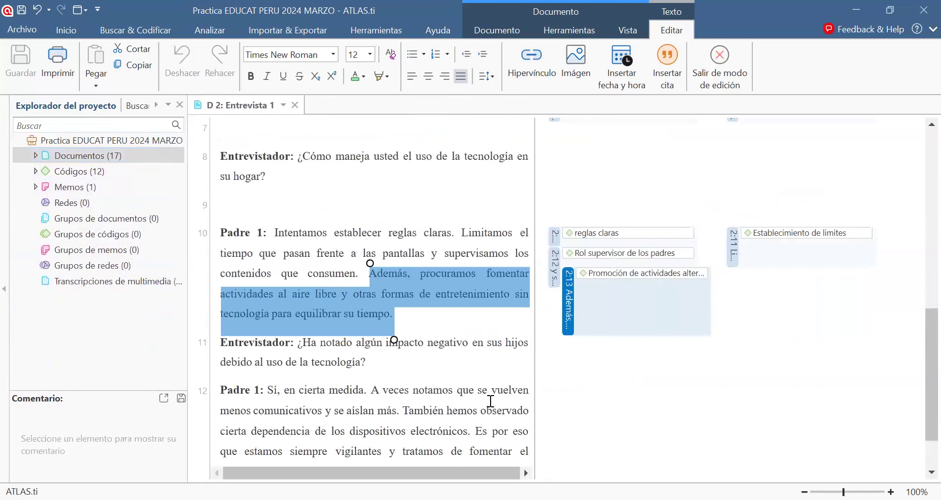
Code the words "menos comunicativos" in Padre 1's answer in paragraph 12 in vivo.
scroll(491, 401, "down", 1)
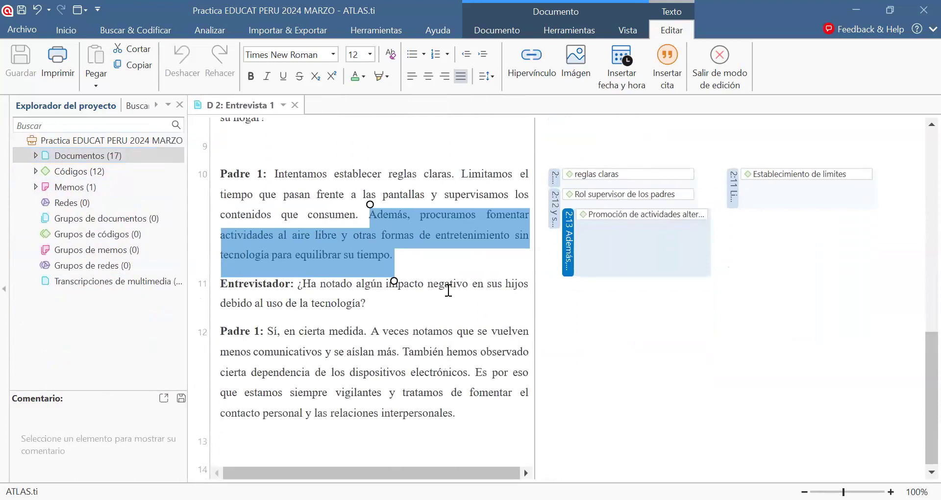
scroll(327, 339, "down", 1)
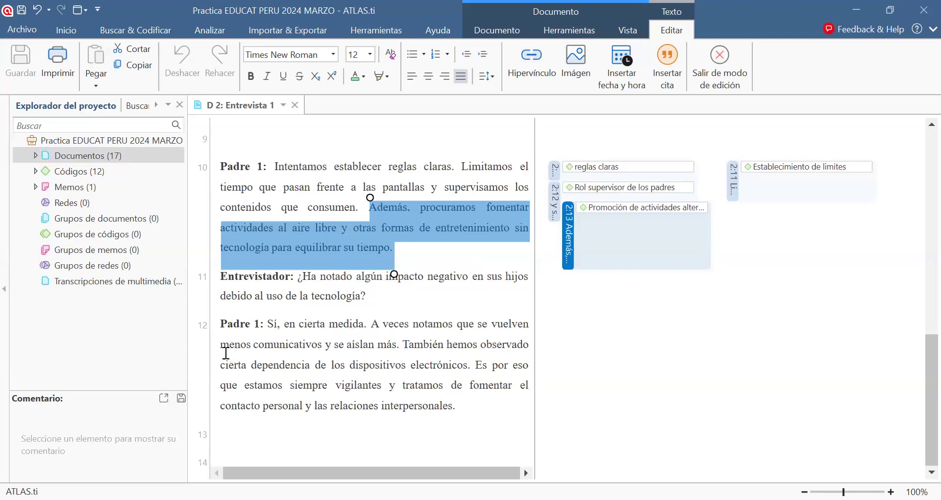
left_click_drag(221, 343, 328, 345)
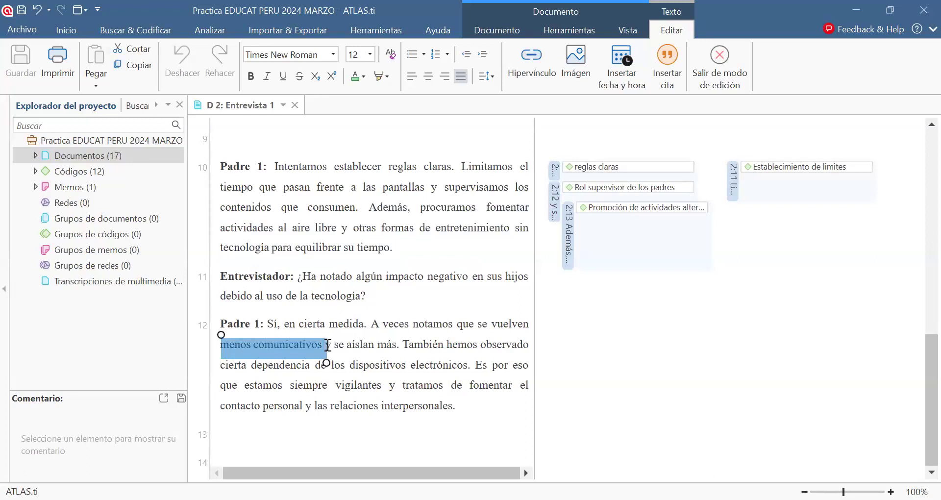
right_click(310, 348)
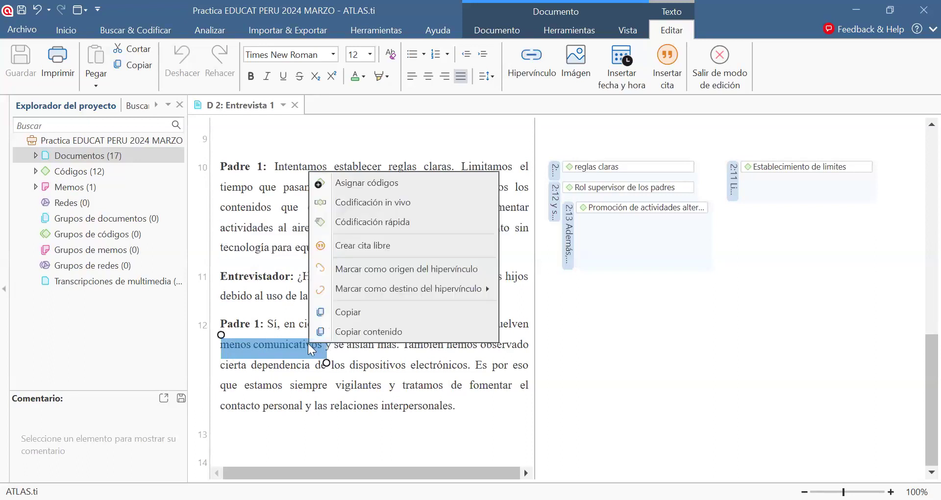
left_click(415, 211)
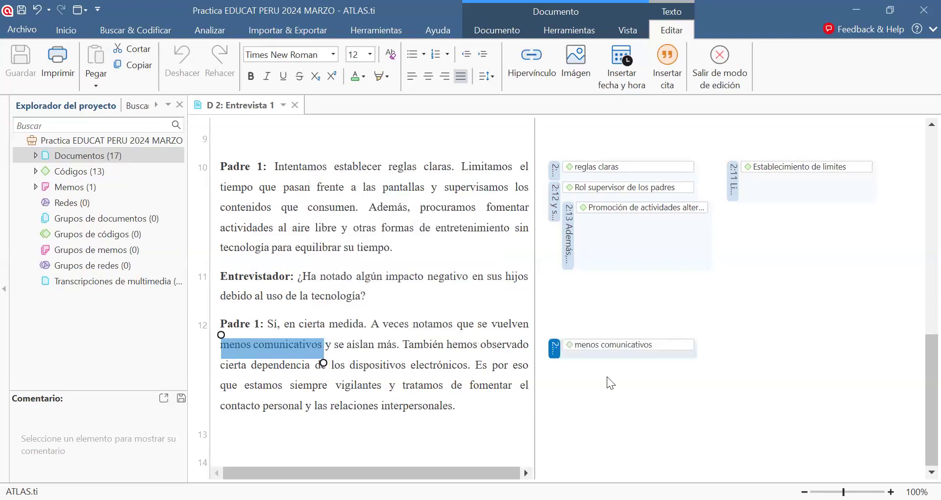
Code the phrase "se aíslan más." in paragraph 12 in vivo.
left_click_drag(334, 349, 401, 349)
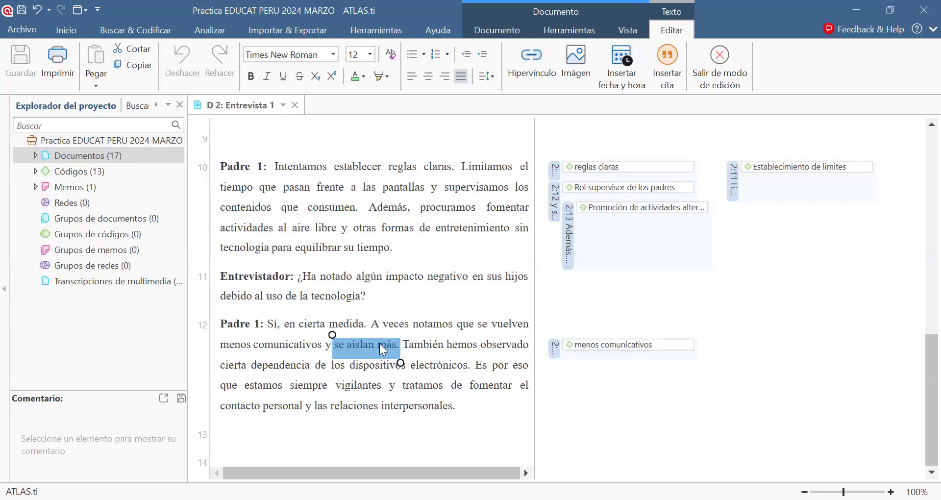
right_click(383, 349)
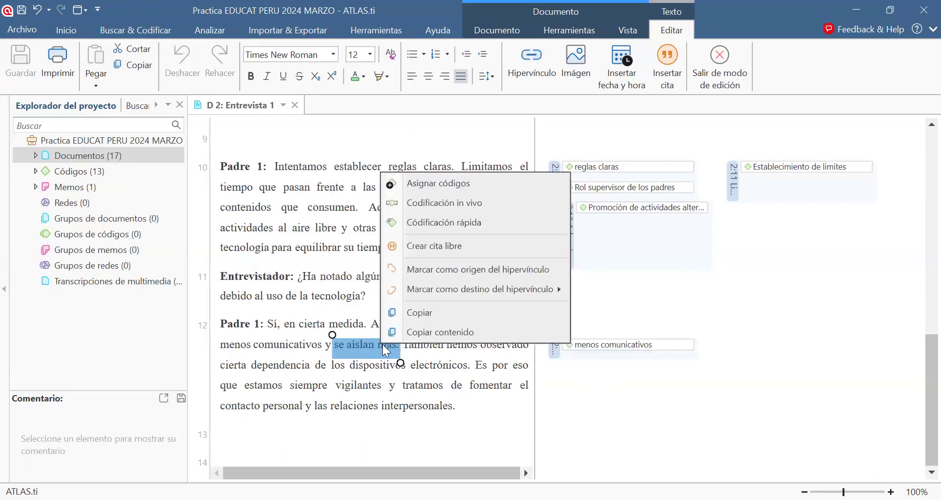
left_click(444, 207)
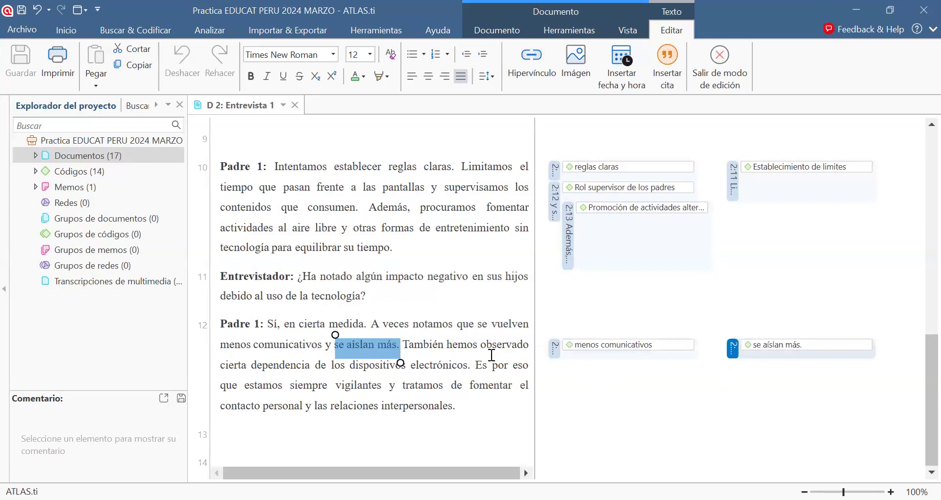
Assign a new code "Adicción digital" to "También hemos observado cierta dependencia de los dispositivos electrónicos." in paragraph 12.
left_click_drag(403, 344, 476, 369)
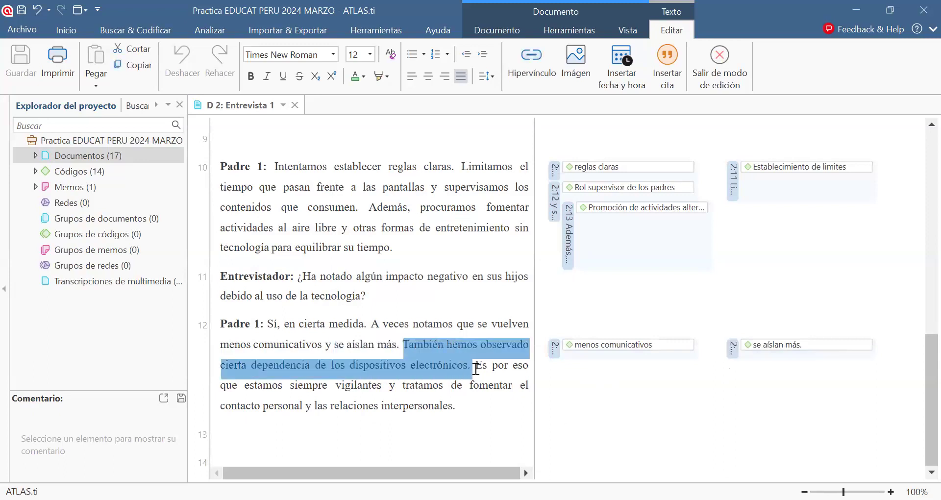
right_click(445, 361)
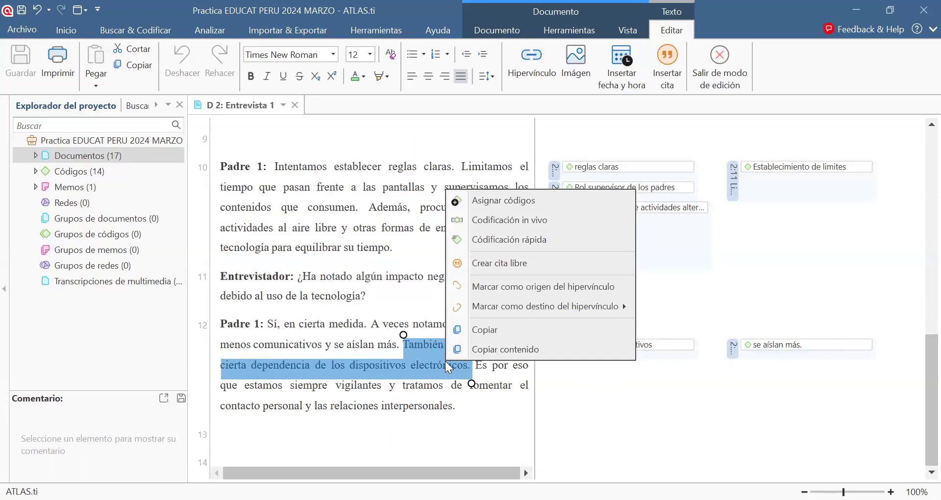
left_click(507, 197)
type("Adi")
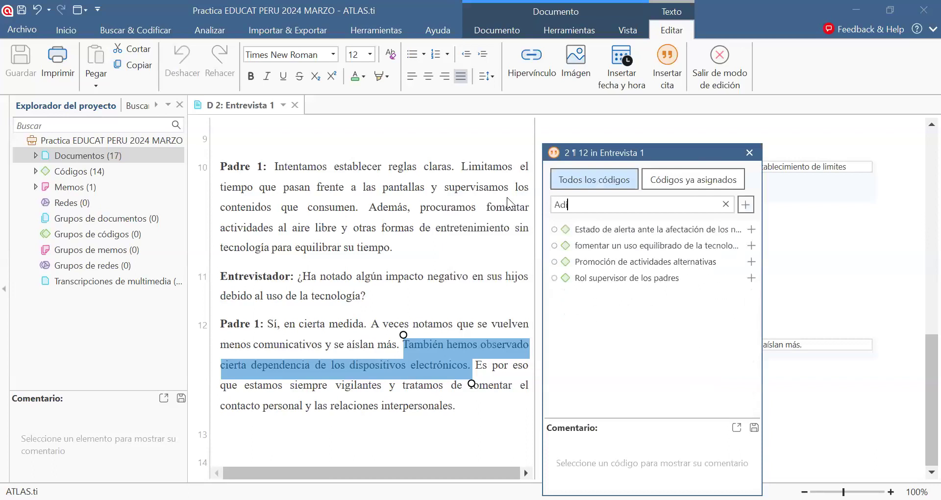
type("cción digital")
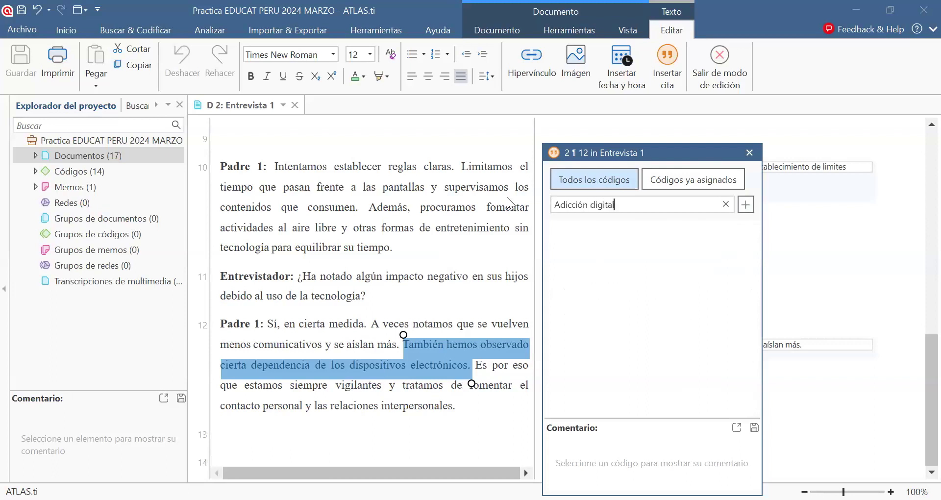
key("Return")
left_click(749, 153)
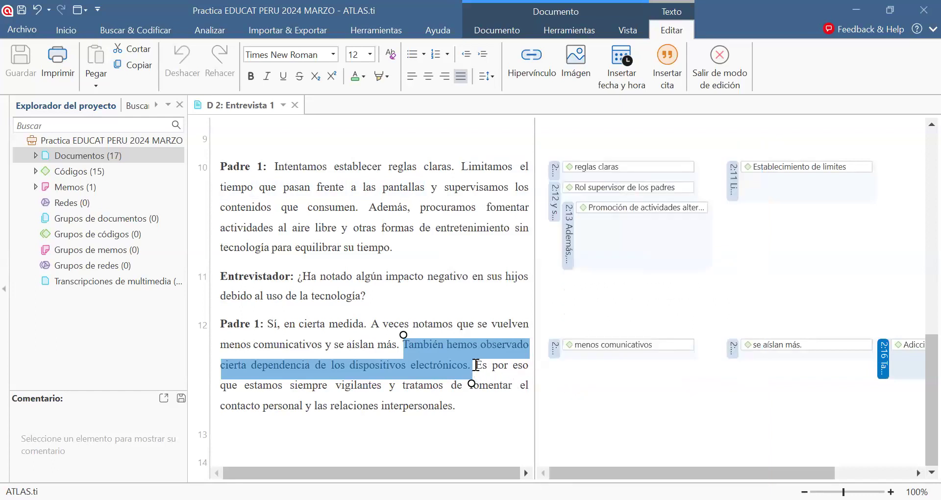
Assign a new code "Estado de alerta permanente" to "Es por eso que estamos siempre vigilantes" in paragraph 12.
left_click_drag(476, 365, 384, 390)
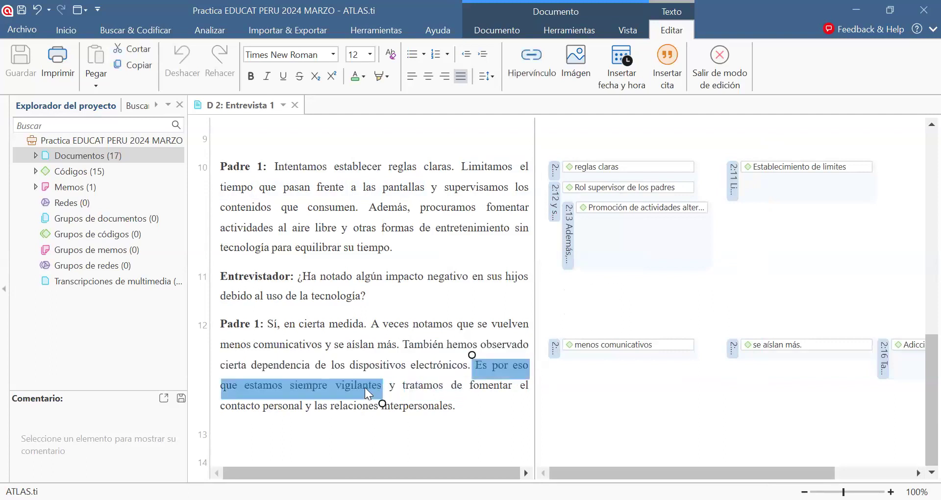
right_click(365, 387)
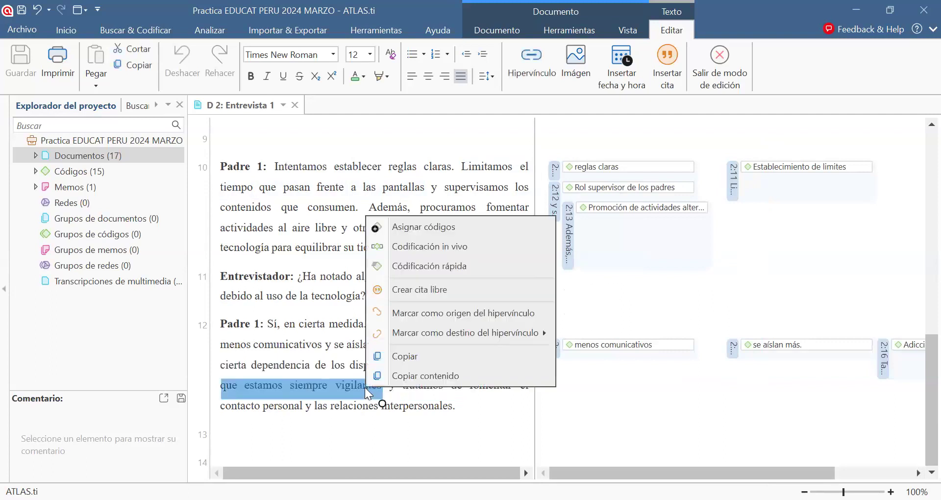
left_click(452, 224)
type("Estado de")
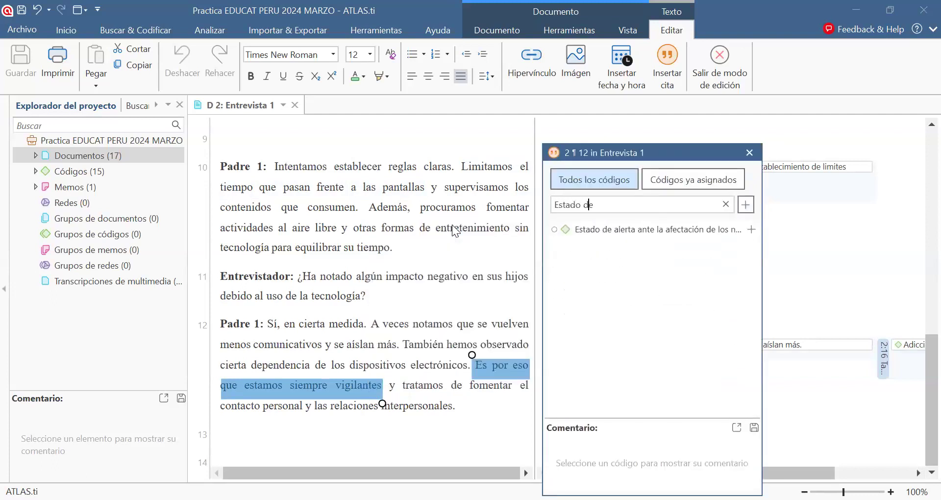
type(" alerta permanente")
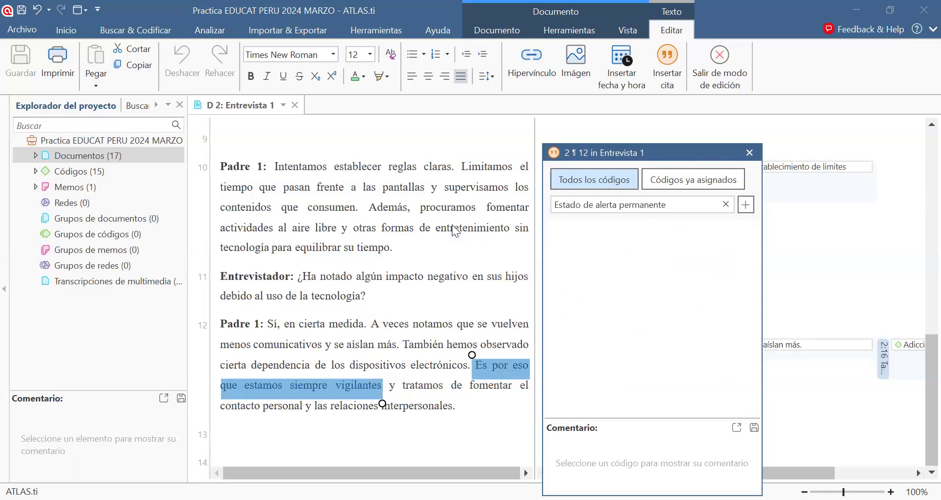
left_click(746, 204)
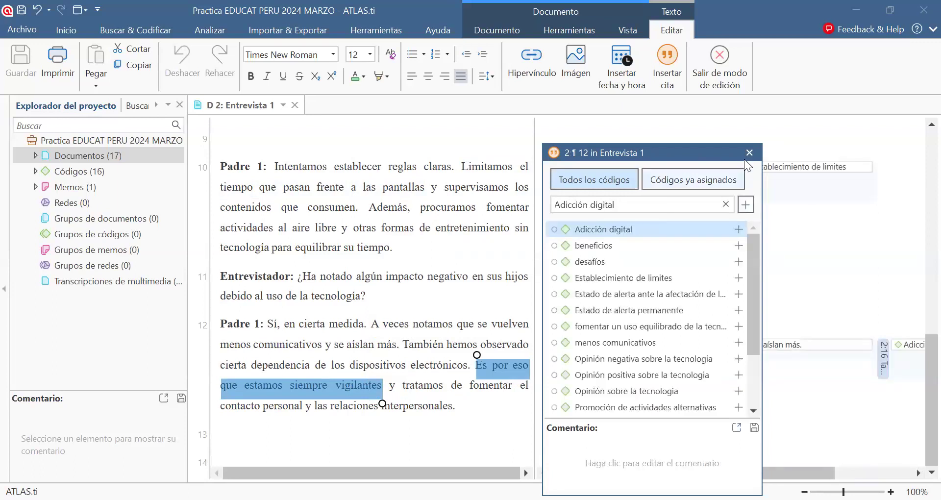
left_click(749, 153)
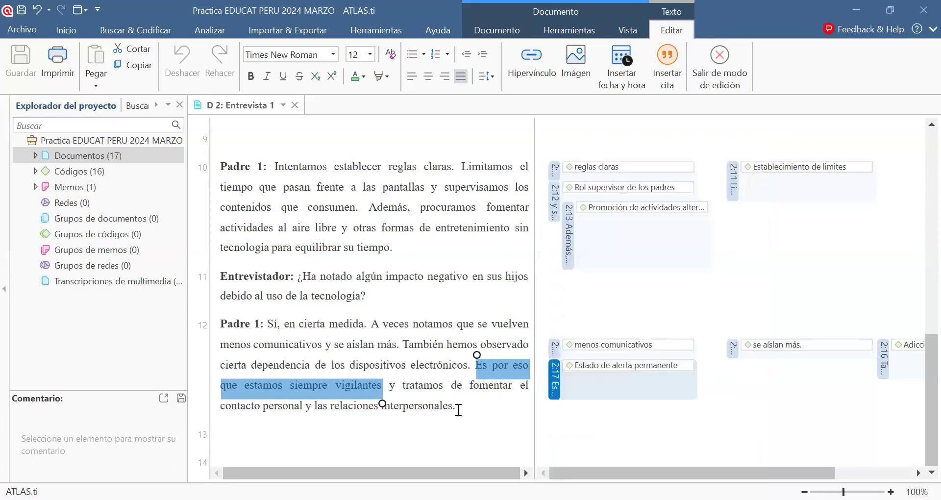
Assign a new code "Fomento de relaciones interpersonales" to "y tratamos de fomentar el contacto personal y las relaciones interpersonales" in paragraph 12.
left_click_drag(388, 389, 454, 406)
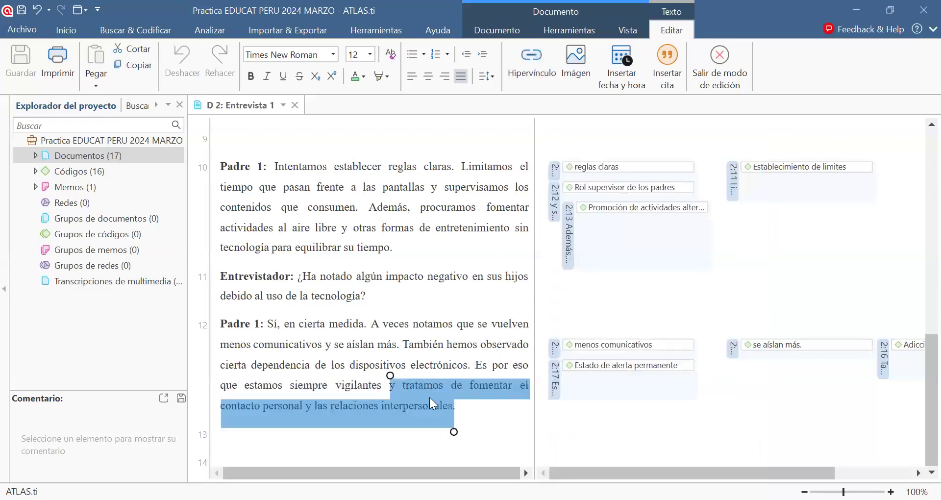
right_click(427, 399)
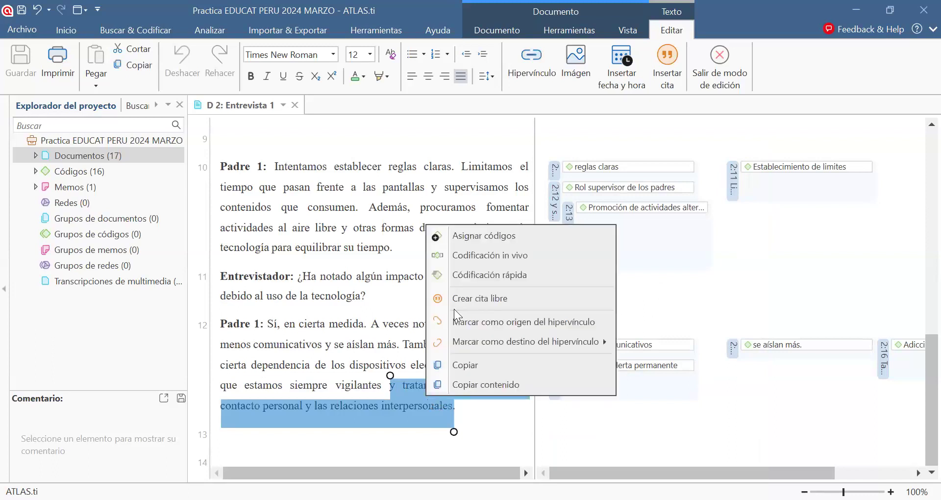
left_click(508, 235)
type("fomento de relaciones interpersonales")
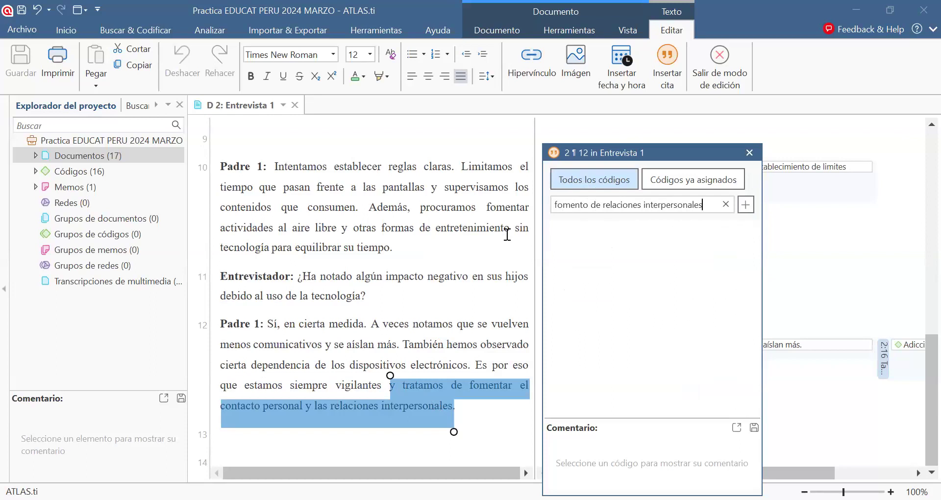
key("Home")
type("F")
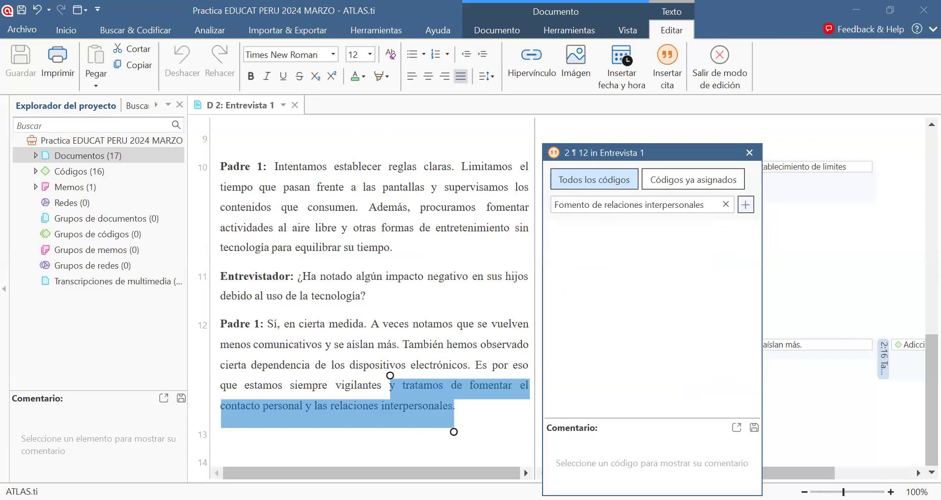
left_click(746, 205)
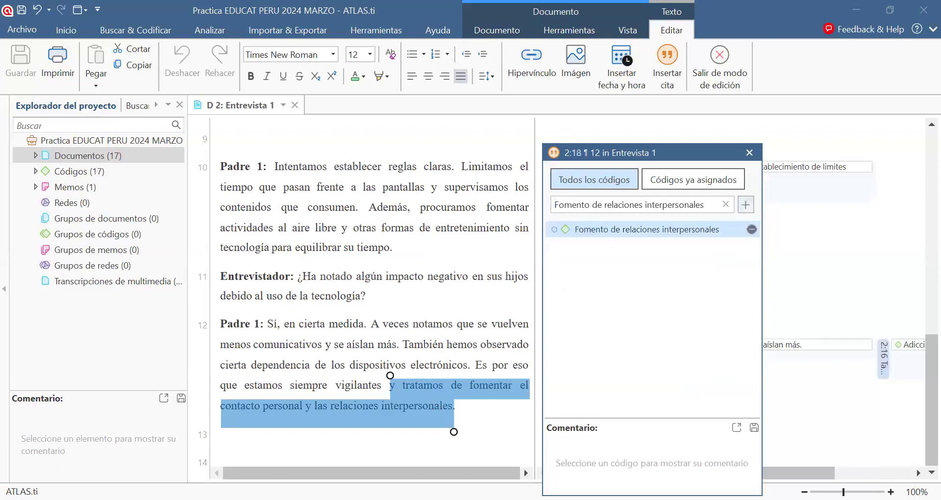
left_click(749, 153)
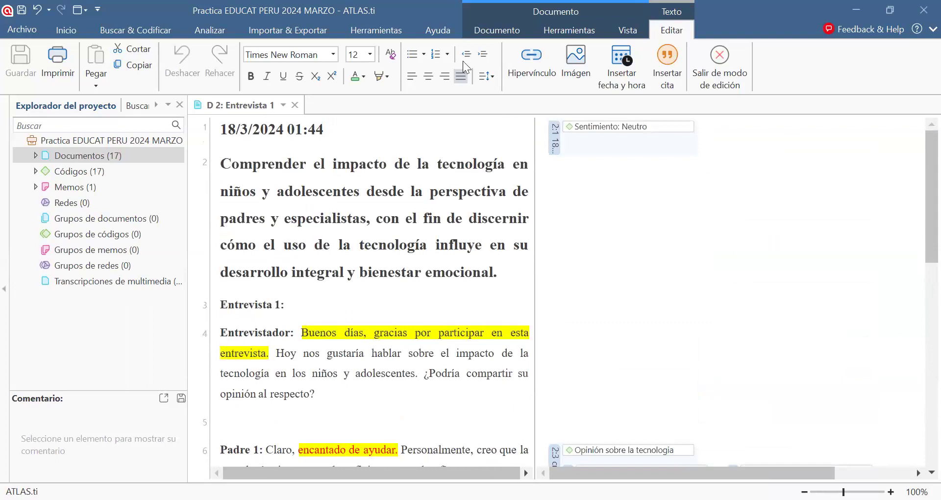
Save the project and look over the list of codes in the project explorer.
left_click(21, 11)
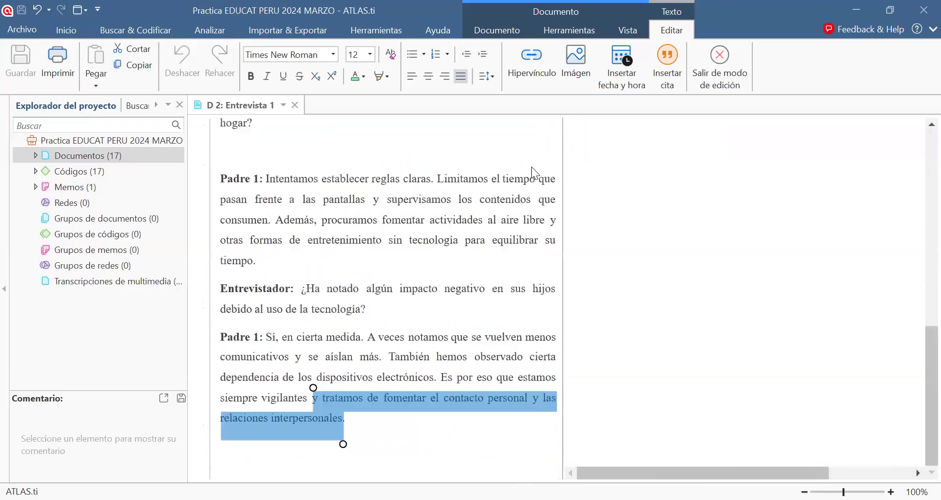
left_click(33, 172)
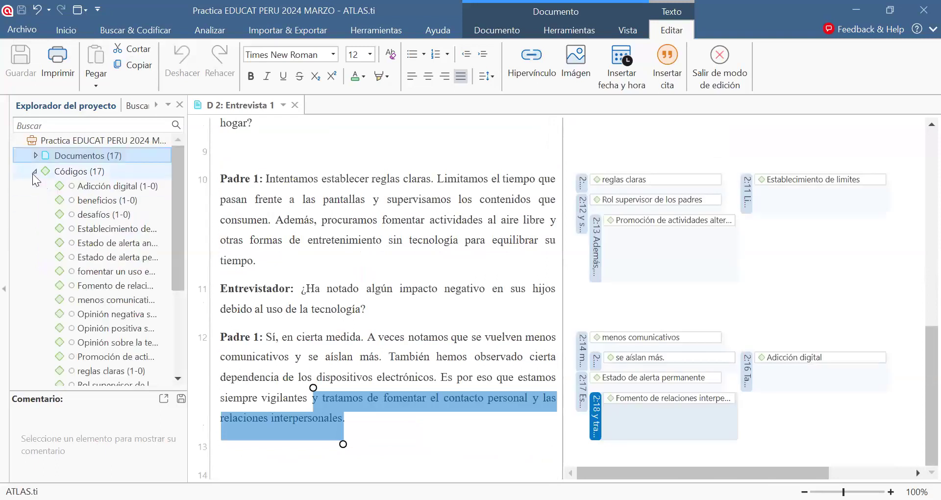
left_click(33, 172)
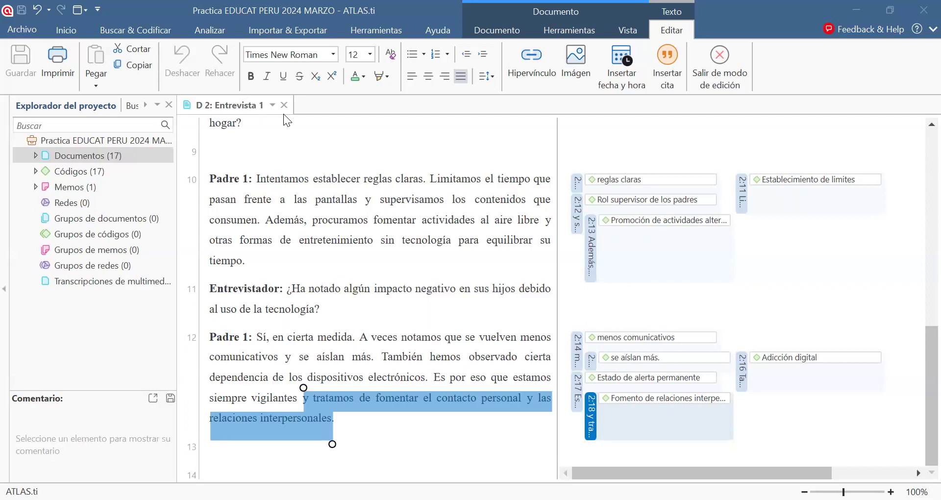
left_click(64, 67)
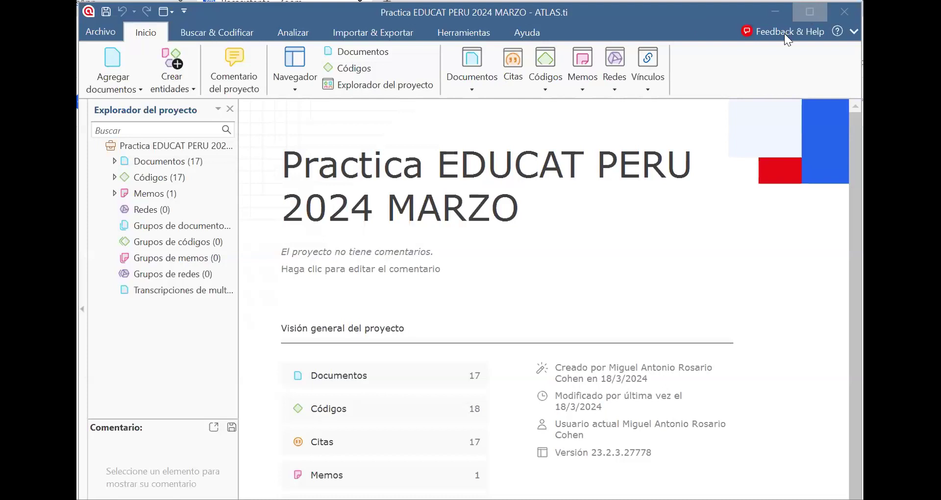
Open the document D 3: Entrevista 2 in the maximized window and widen its text column slightly.
left_click(810, 12)
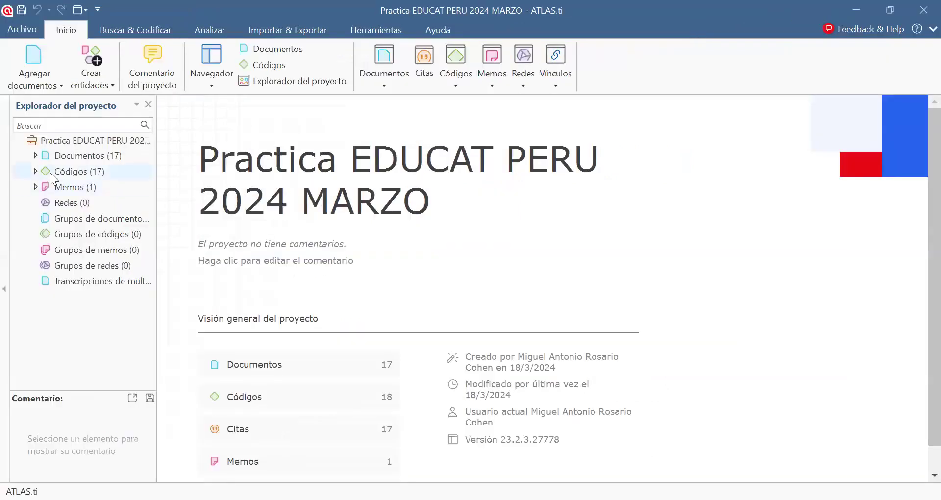
left_click(35, 156)
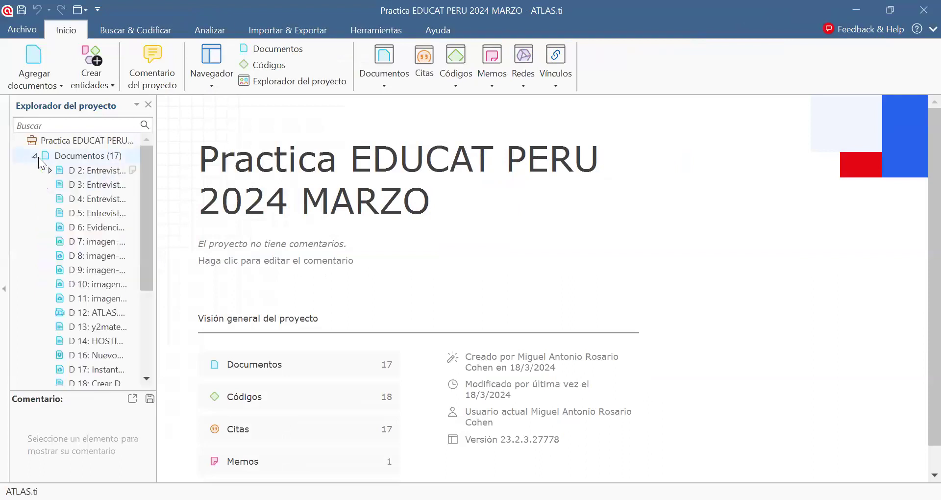
left_click(89, 185)
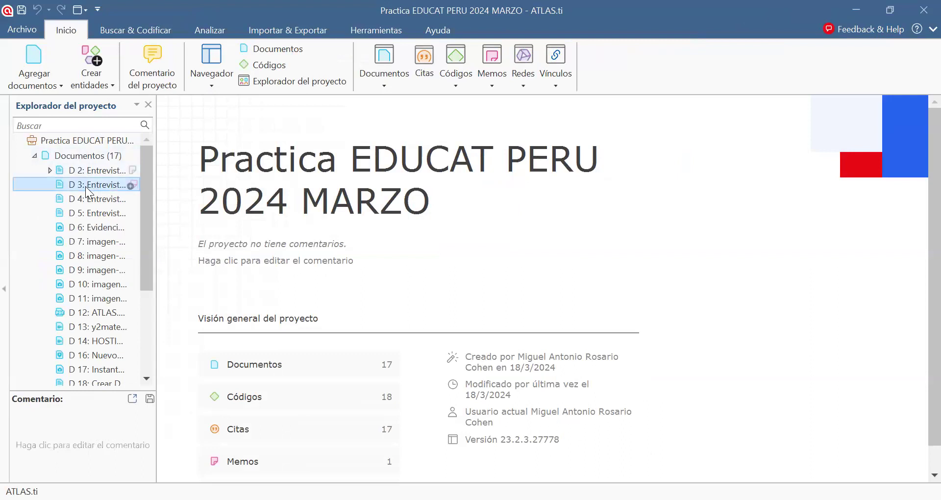
double_click(86, 186)
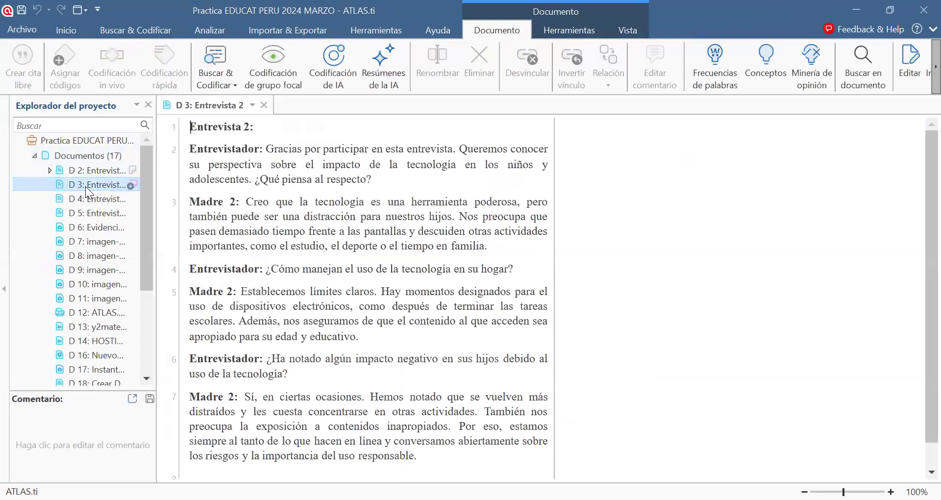
left_click_drag(554, 157, 578, 162)
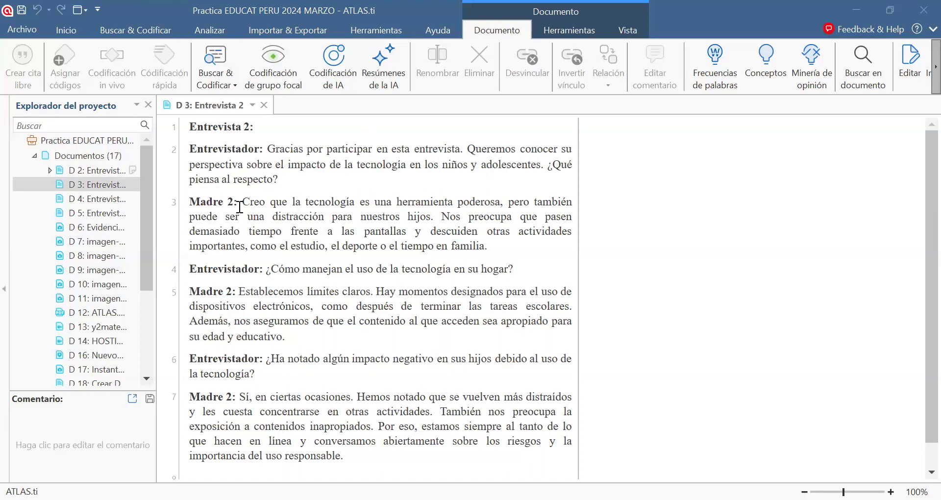
Assign the existing code "Opinión positiva sobre la tecnologia" to "Creo que la tecnología es una herramienta poderosa" in Madre 2's answer in paragraph 3.
left_click_drag(245, 201, 492, 206)
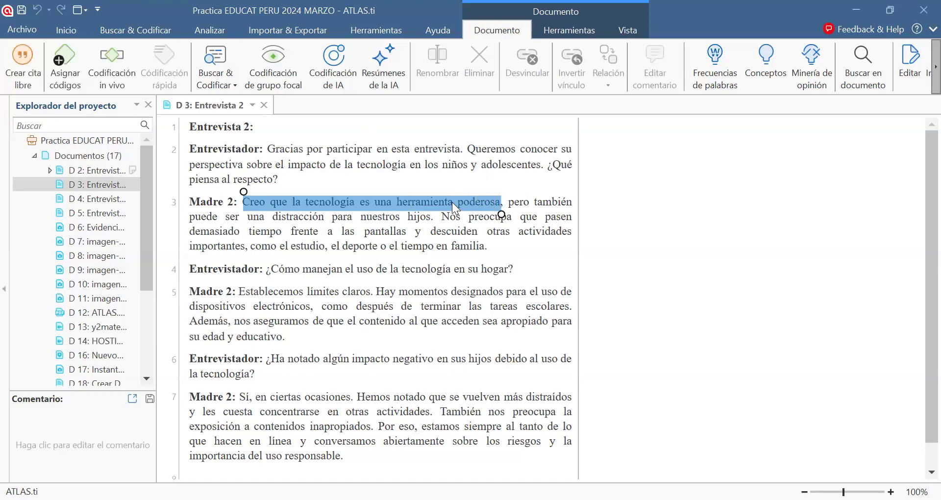
right_click(452, 202)
left_click(495, 214)
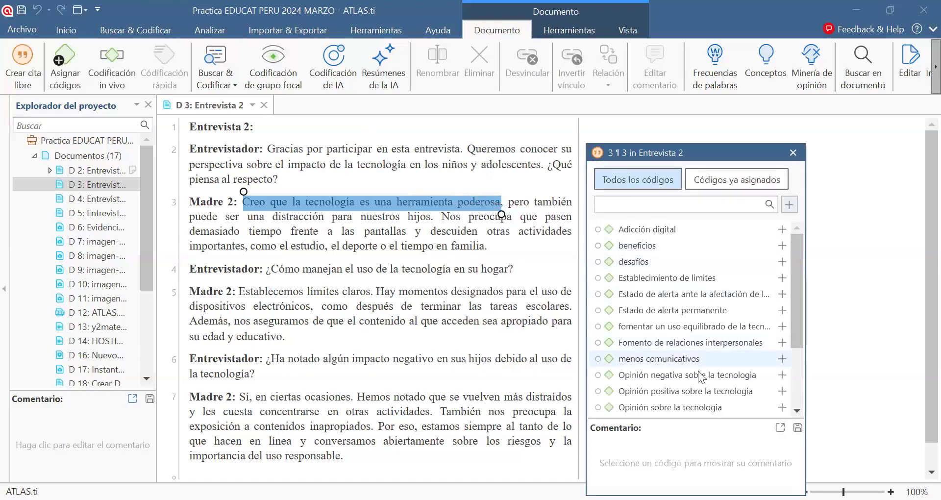
double_click(668, 388)
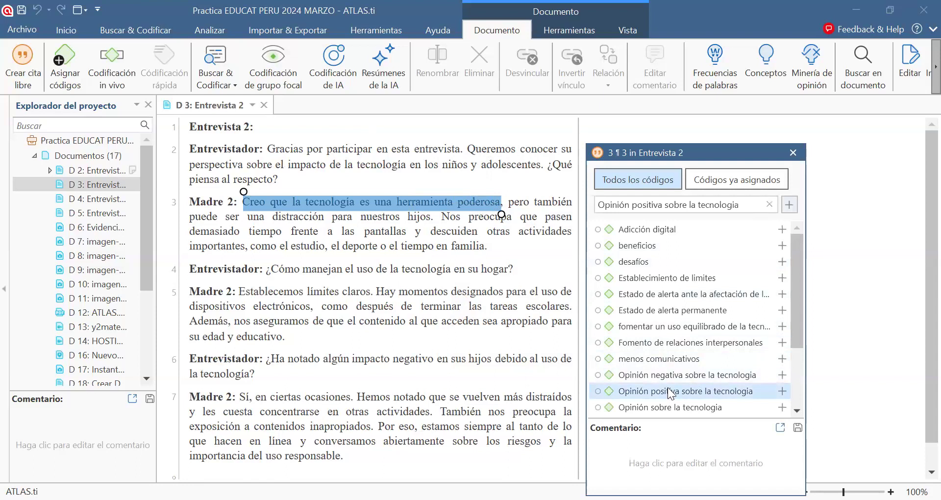
left_click(792, 153)
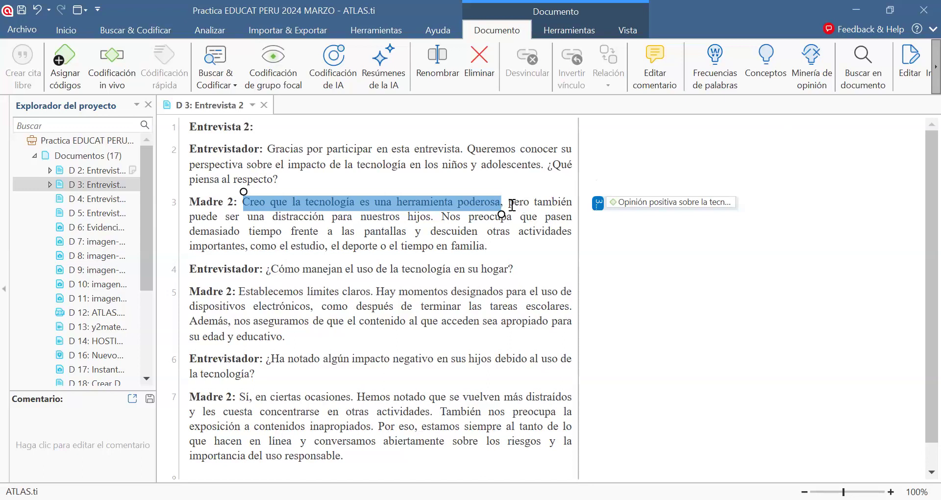
Assign the existing code "Opinión negativa sobre la tecnologia" to "pero también puede ser una distracción para nuestros hijos." in paragraph 3.
left_click_drag(509, 203, 437, 218)
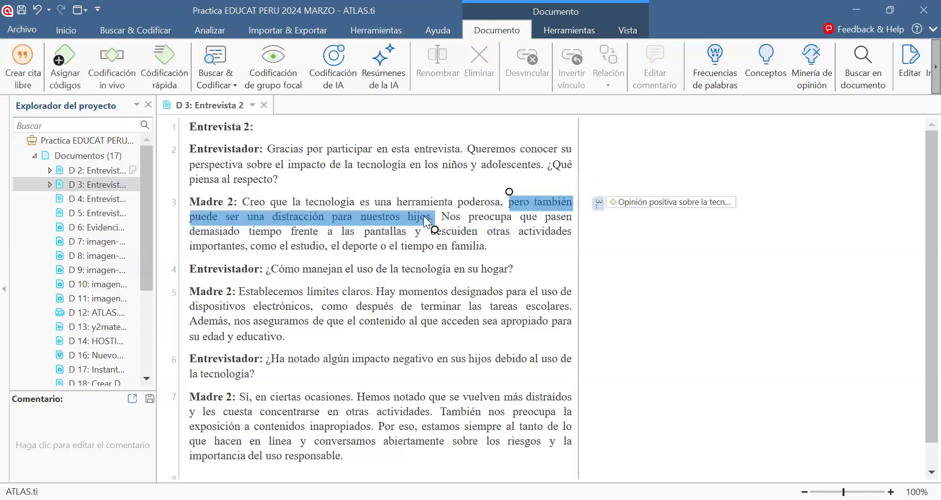
right_click(424, 217)
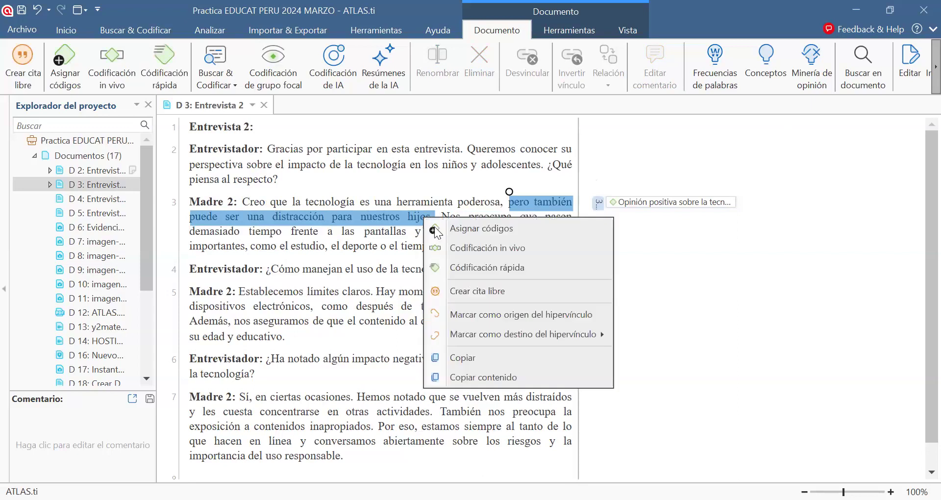
left_click(471, 232)
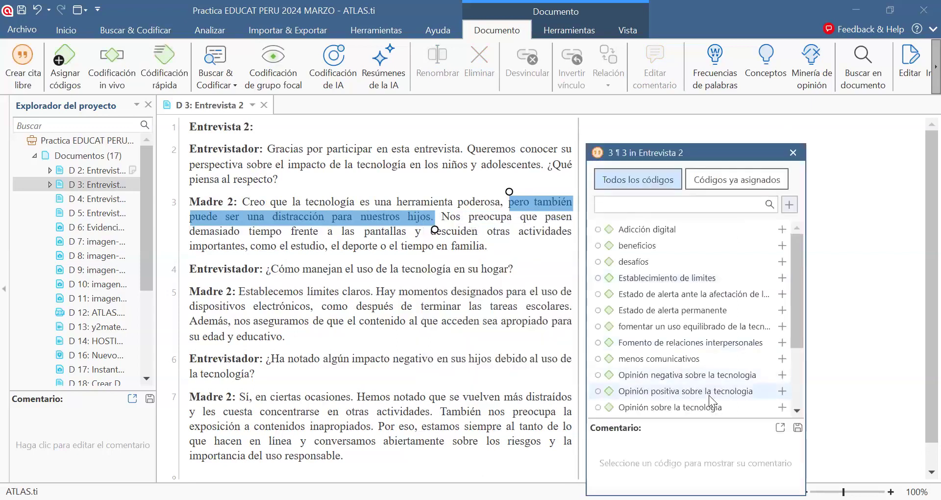
left_click(686, 379)
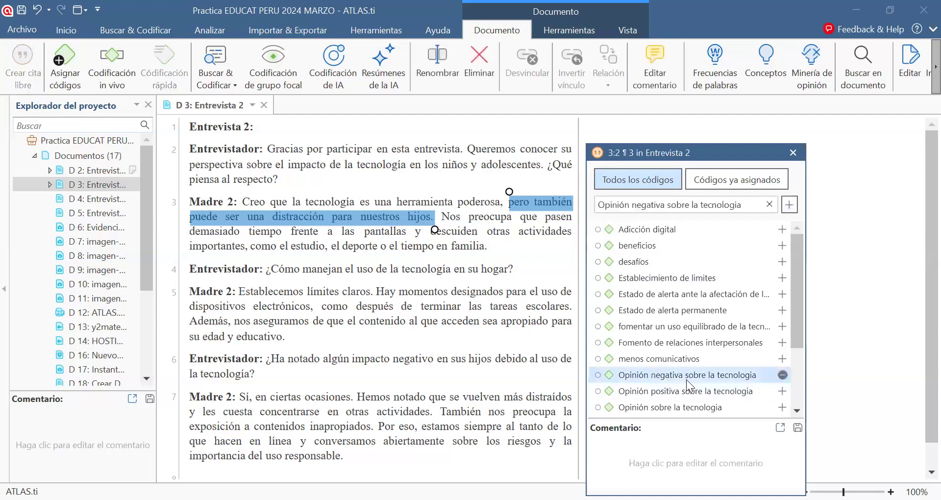
left_click(792, 154)
Code the word "distracción" in paragraph 3 in vivo.
left_click_drag(269, 217, 326, 217)
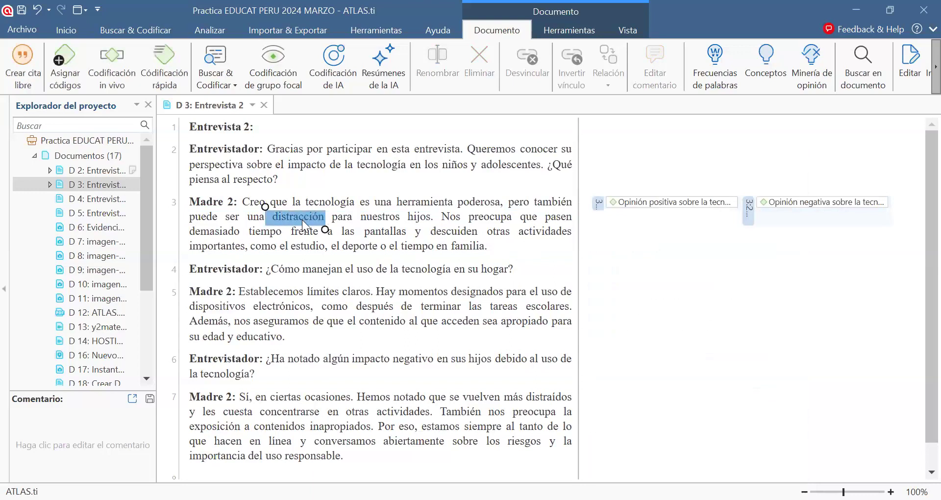
right_click(302, 219)
left_click(358, 251)
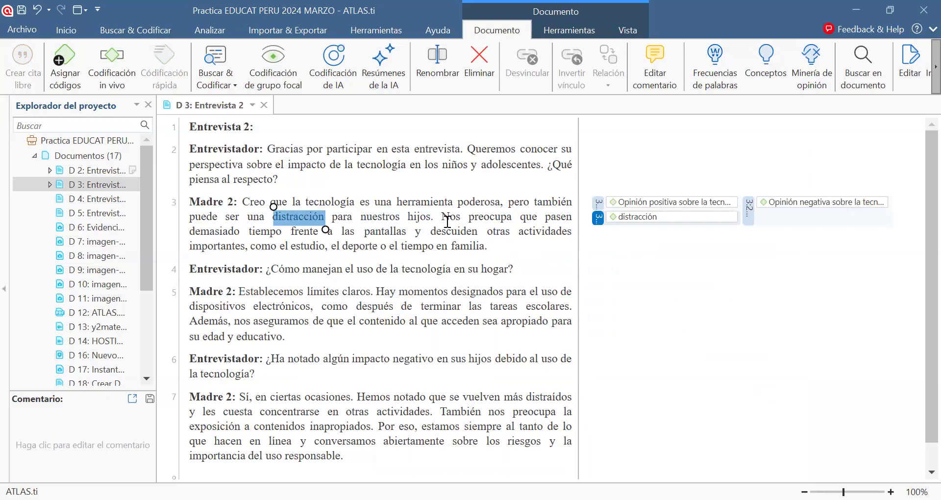
left_click_drag(442, 216, 494, 246)
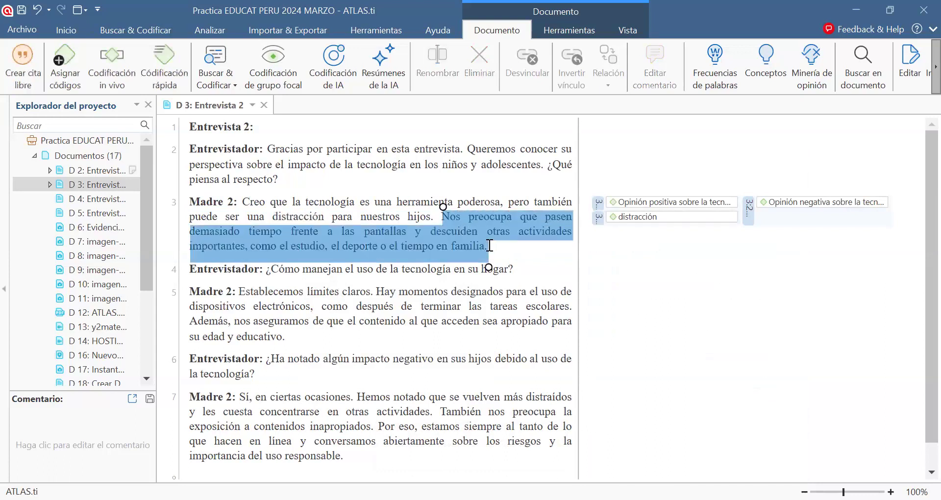
right_click(453, 237)
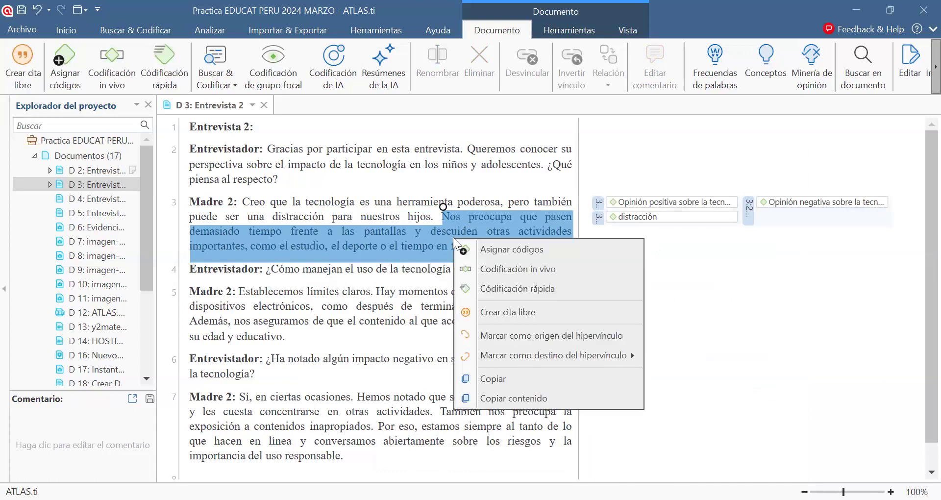
left_click(426, 240)
Code "Nos preocupa que pasen demasiado tiempo frente a las pantallas" in paragraph 3 with the new code "Preocupación por tiempo excesivo en pantalla".
left_click_drag(444, 217, 408, 232)
right_click(390, 230)
left_click(418, 240)
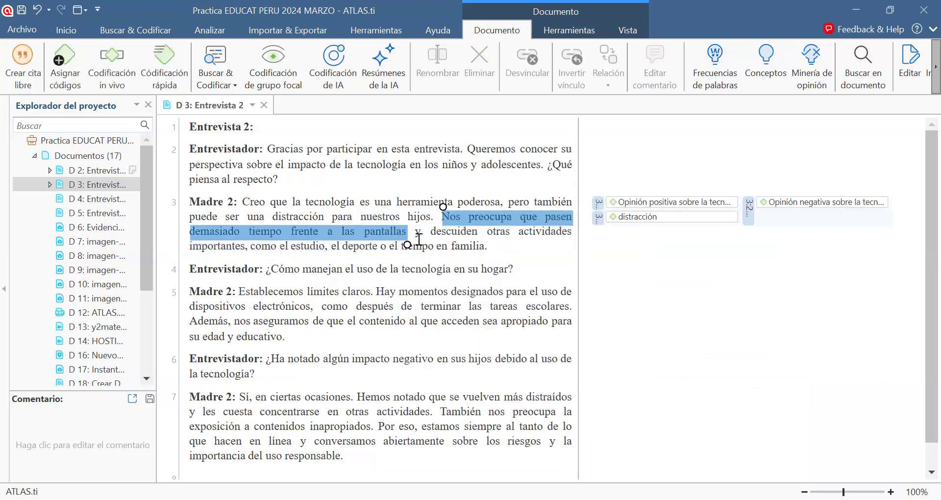
type("Pr")
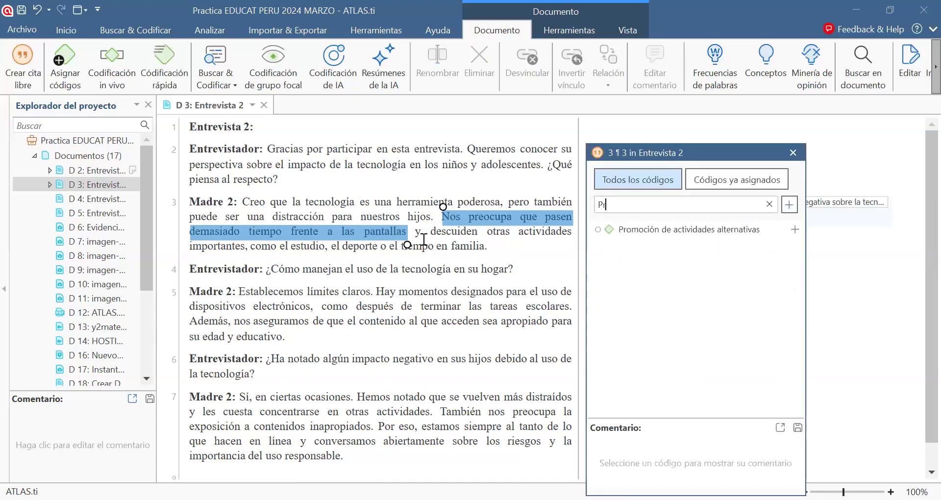
type("eocupa")
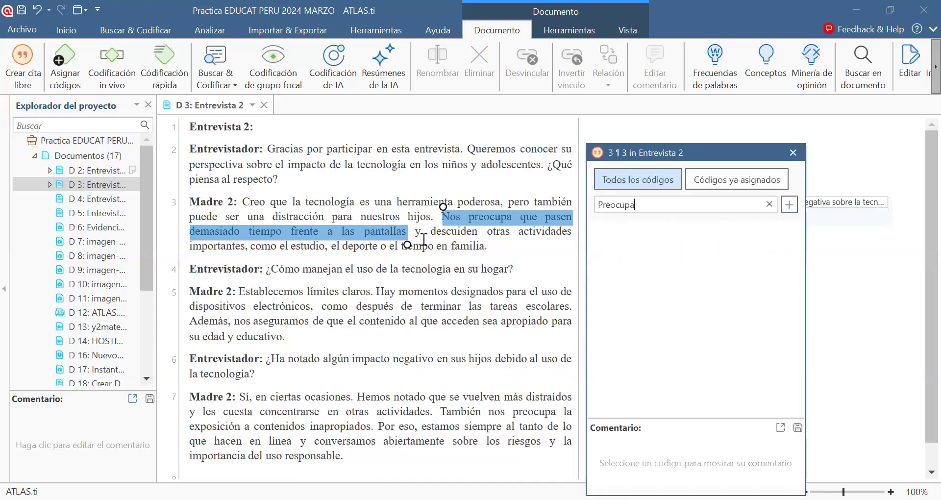
type("cion por tiempo excesi")
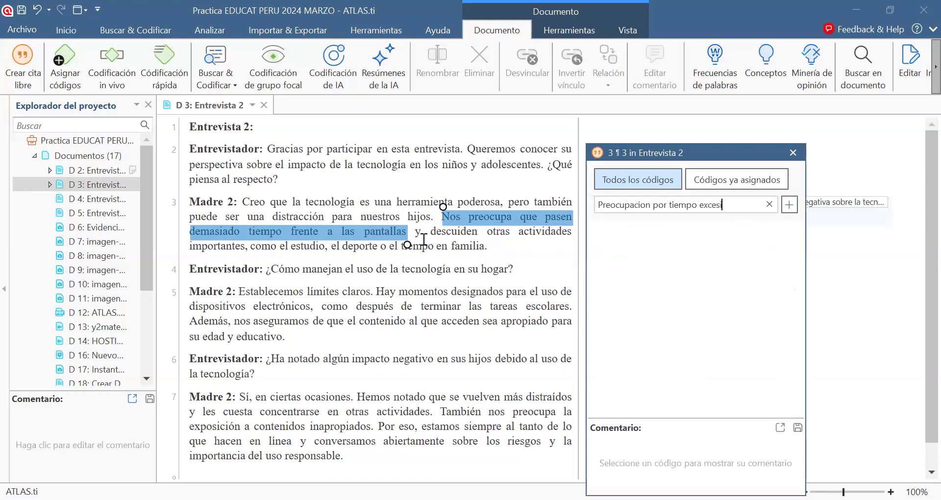
type("vo en pantalla")
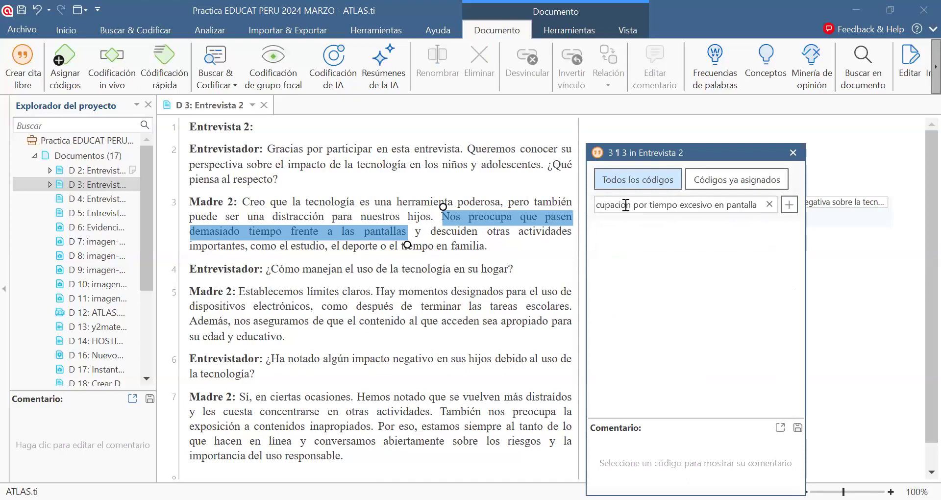
left_click_drag(626, 205, 622, 208)
left_click(790, 205)
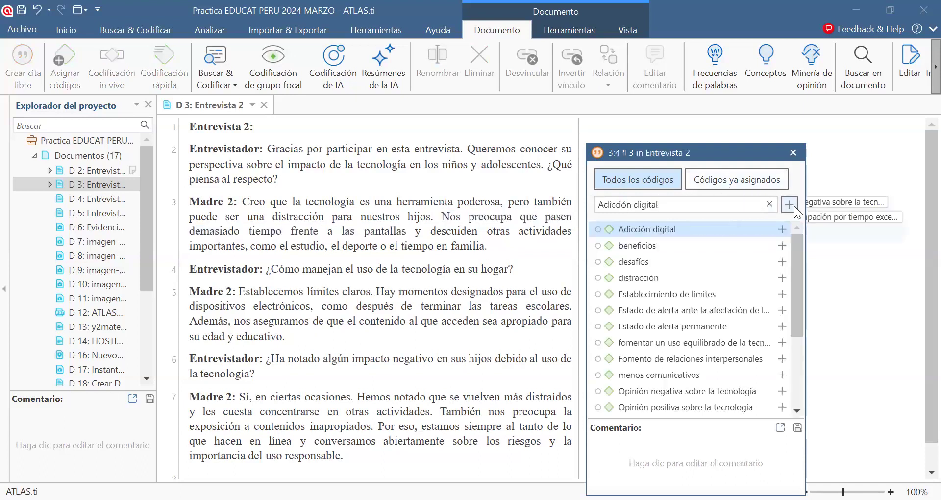
left_click(793, 153)
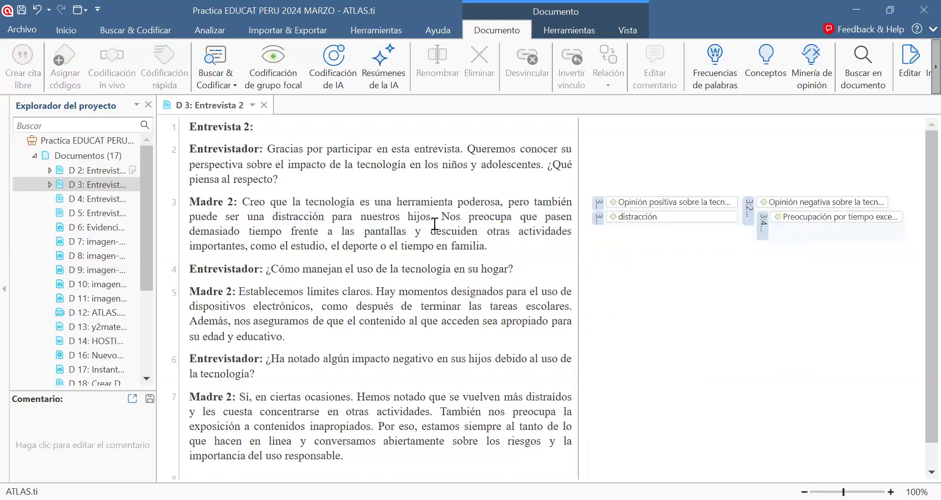
Code the rest of paragraph 3, from "y descuiden otras actividades" to "familia.", with the new code "Preocupacion por descuido de actividades familiares".
left_click_drag(417, 231, 490, 245)
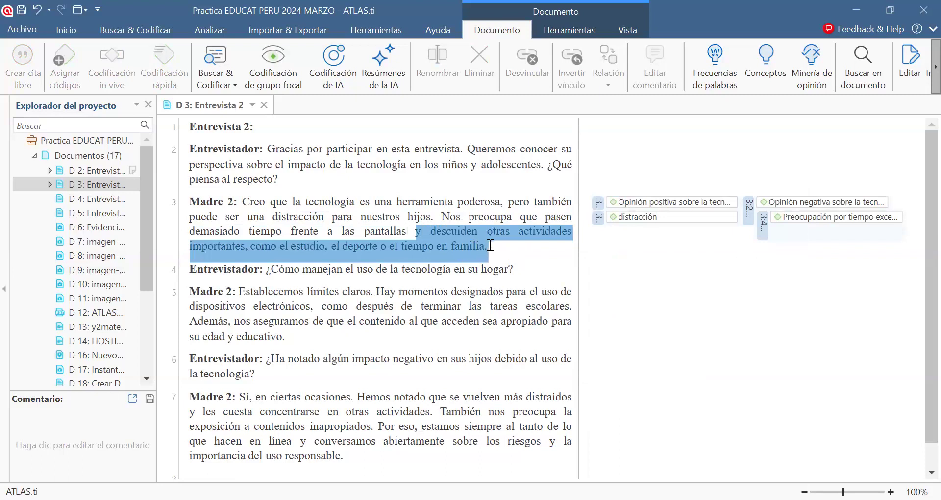
right_click(453, 239)
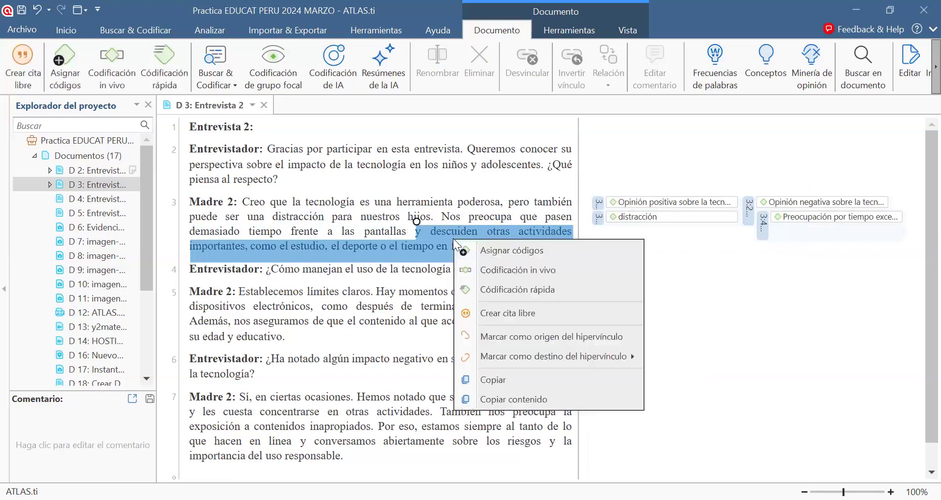
left_click(494, 251)
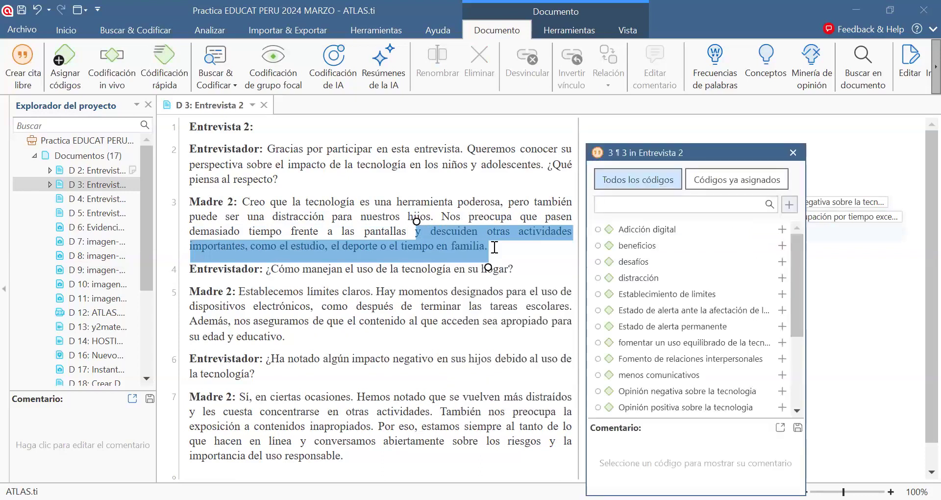
type("Preocupa")
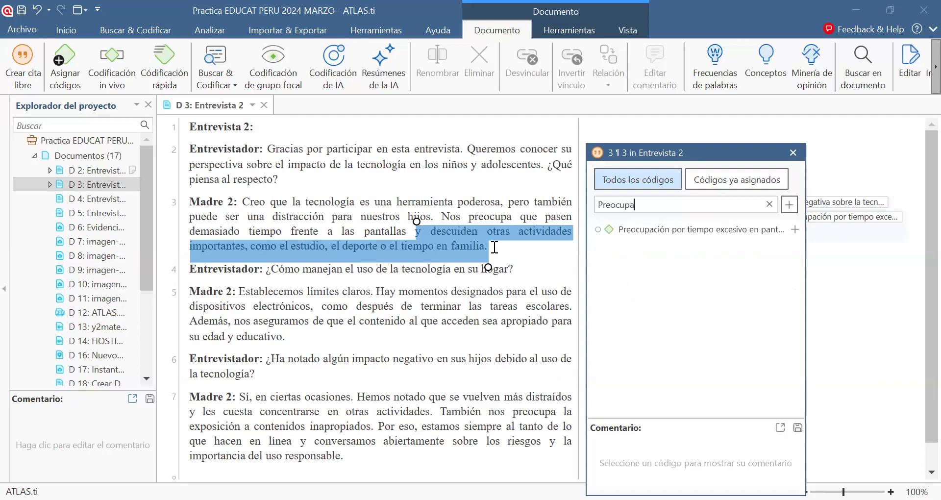
type("cion por descuido de actividades familiares")
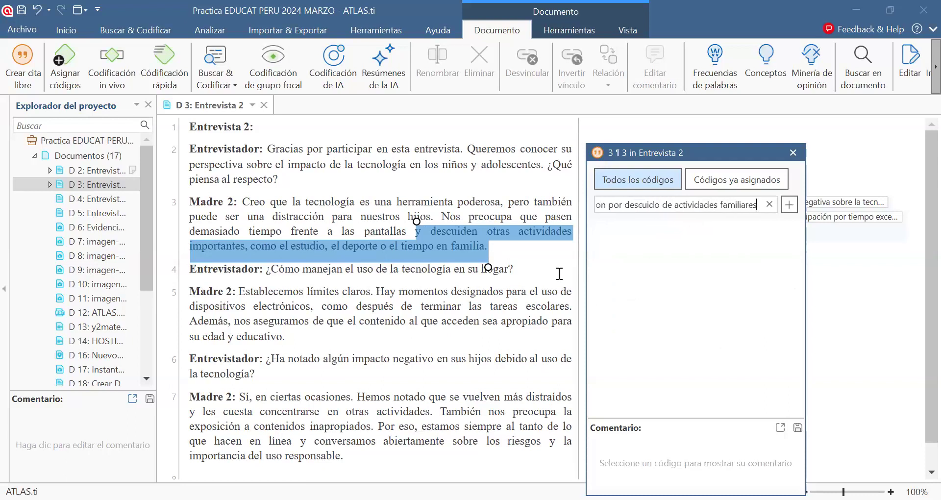
left_click(789, 203)
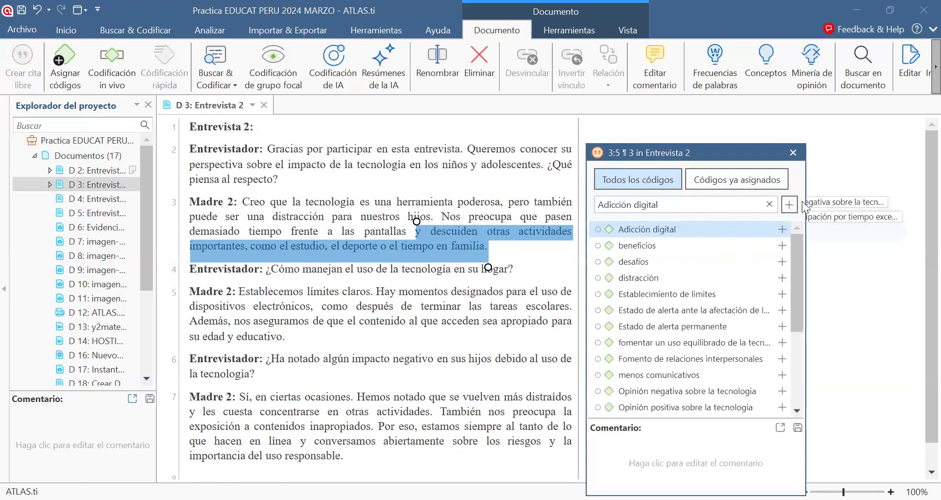
left_click(791, 154)
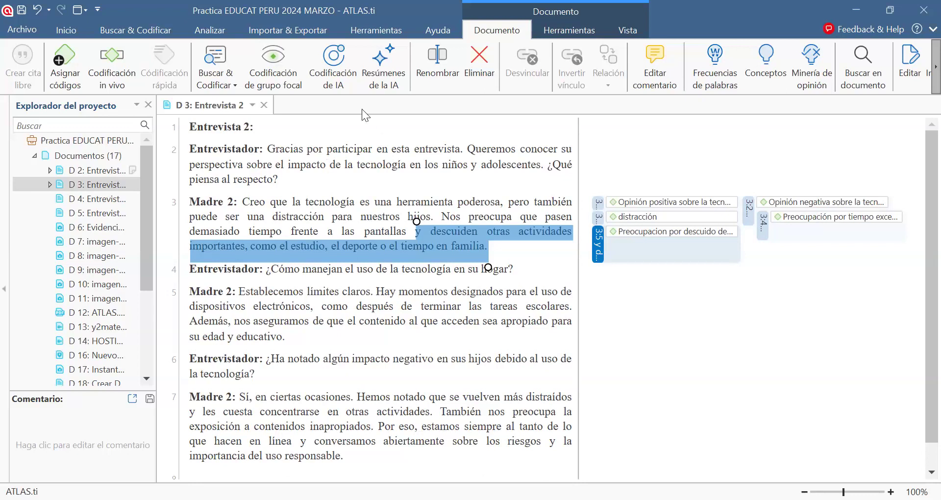
scroll(363, 109, "down", 1)
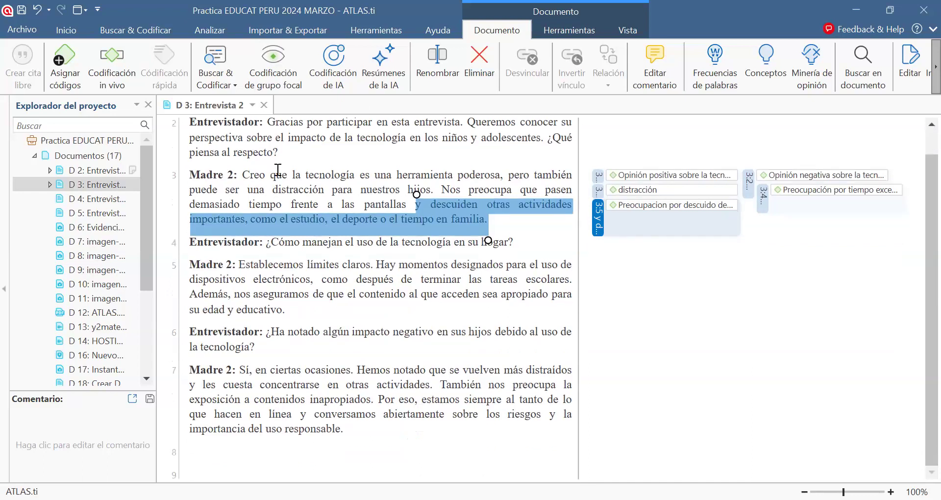
left_click(263, 31)
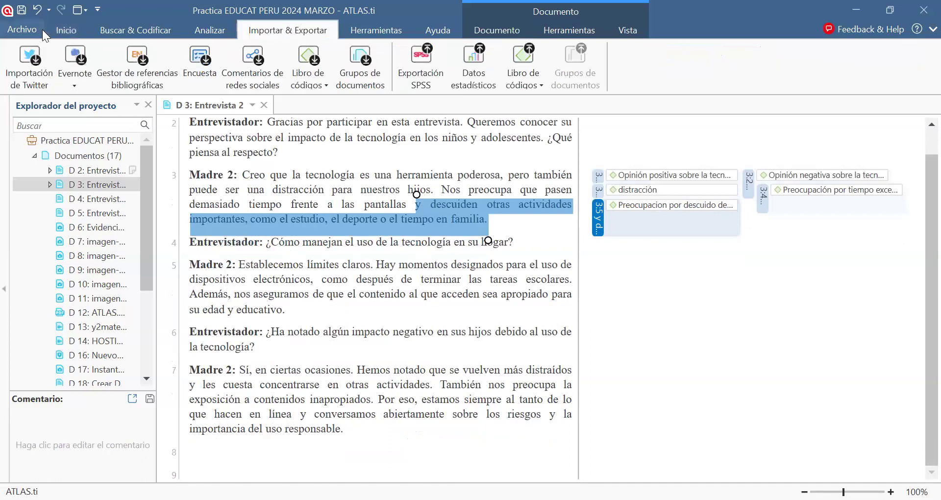
left_click(62, 29)
left_click(302, 34)
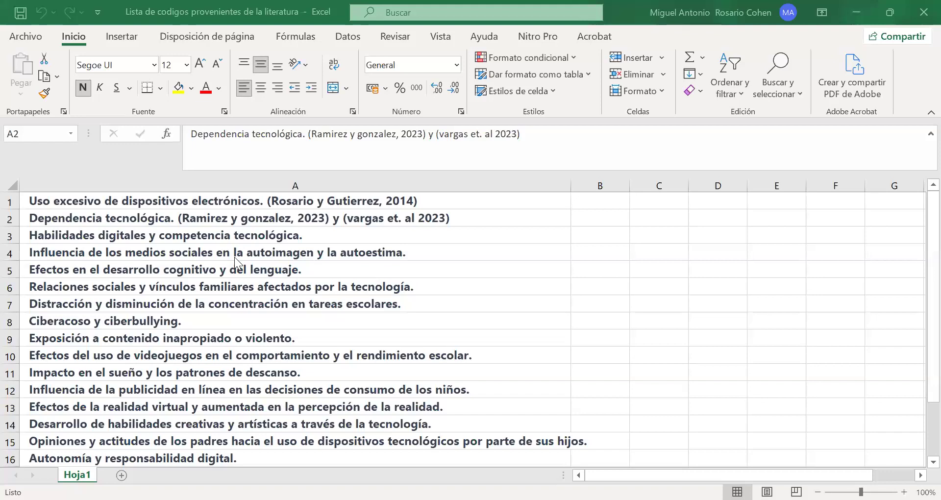
Review the codes listed in column A of the Excel workbook "Lista de codigos provenientes de la literatura".
scroll(234, 257, "down", 3)
scroll(234, 257, "up", 1)
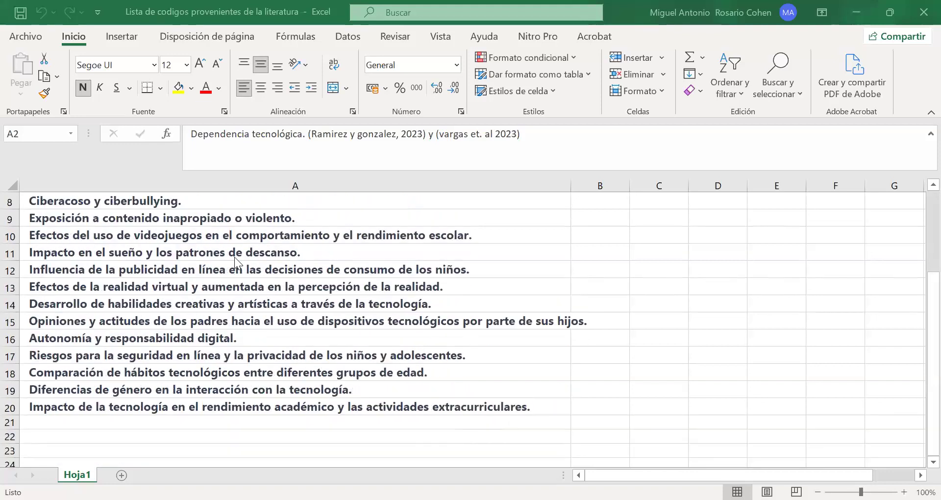
scroll(235, 257, "up", 2)
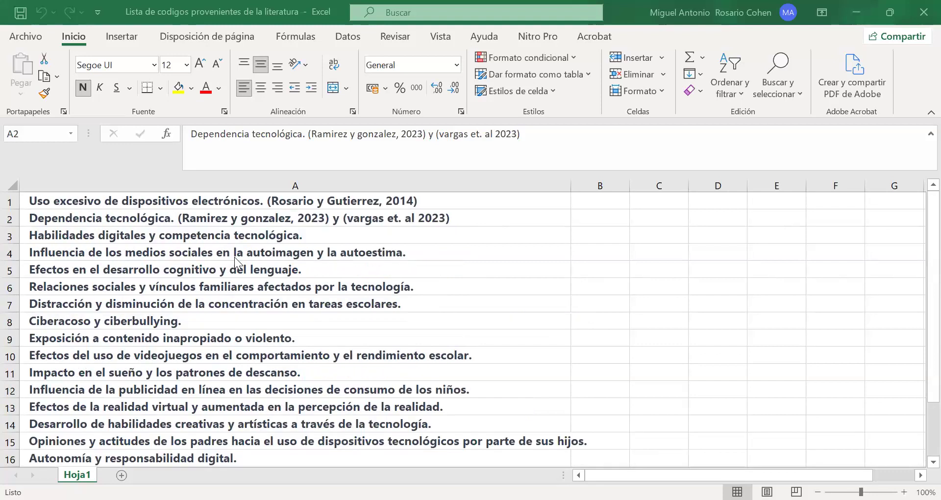
scroll(106, 255, "down", 1)
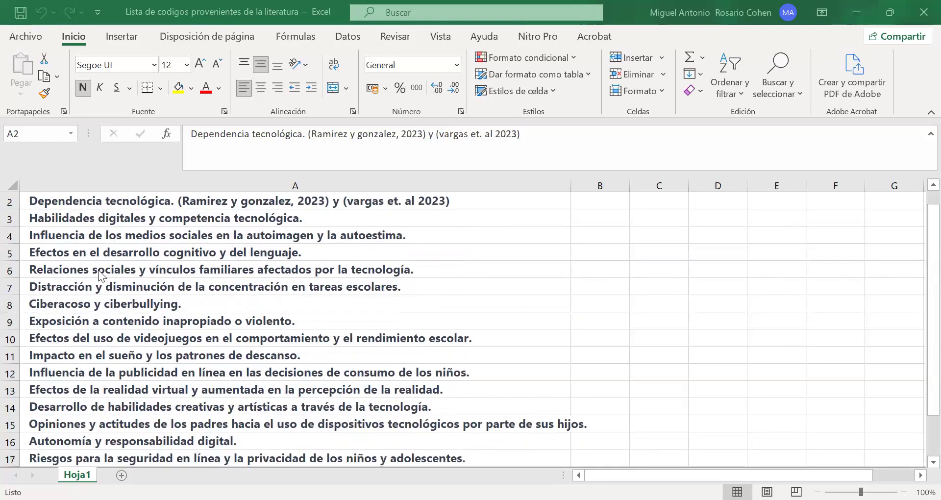
scroll(125, 275, "down", 2)
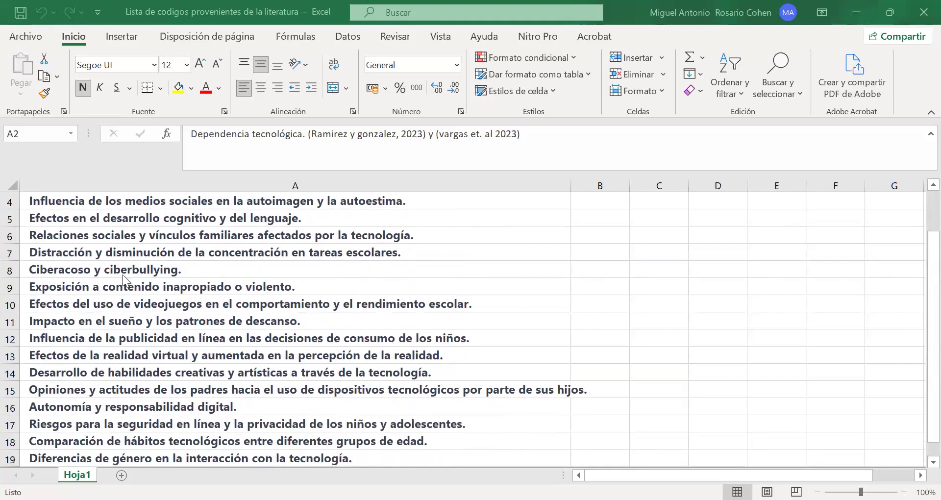
scroll(121, 274, "down", 2)
scroll(122, 274, "up", 3)
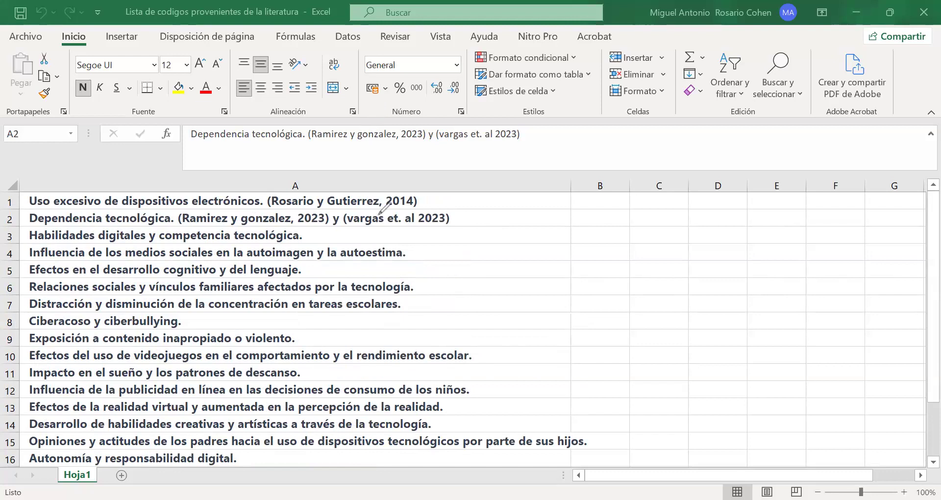
mouse_move(263, 196)
left_mouse_down()
mouse_move(272, 211)
mouse_move(408, 206)
mouse_move(419, 196)
mouse_move(279, 193)
left_mouse_up()
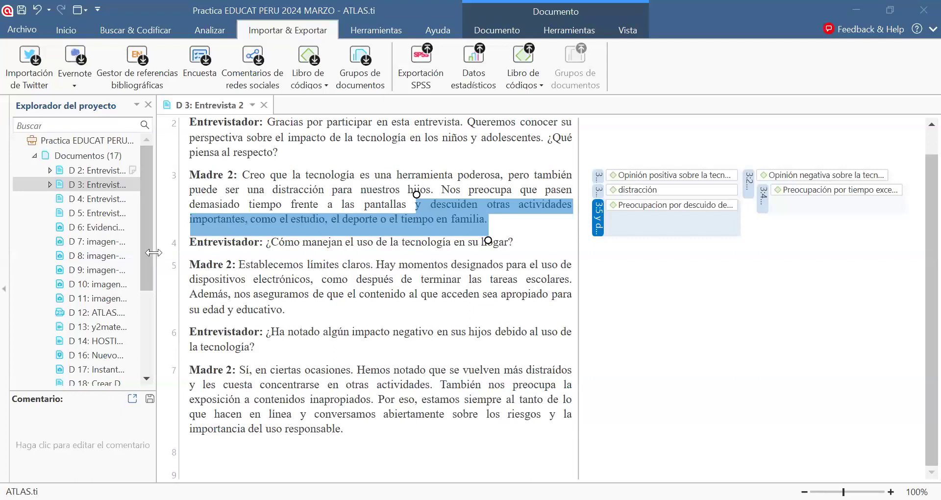
Widen the ATLAS.ti project explorer, collapse its Documentos branch and expand Códigos to show the full list of codes.
left_click_drag(155, 252, 248, 249)
left_click(36, 155)
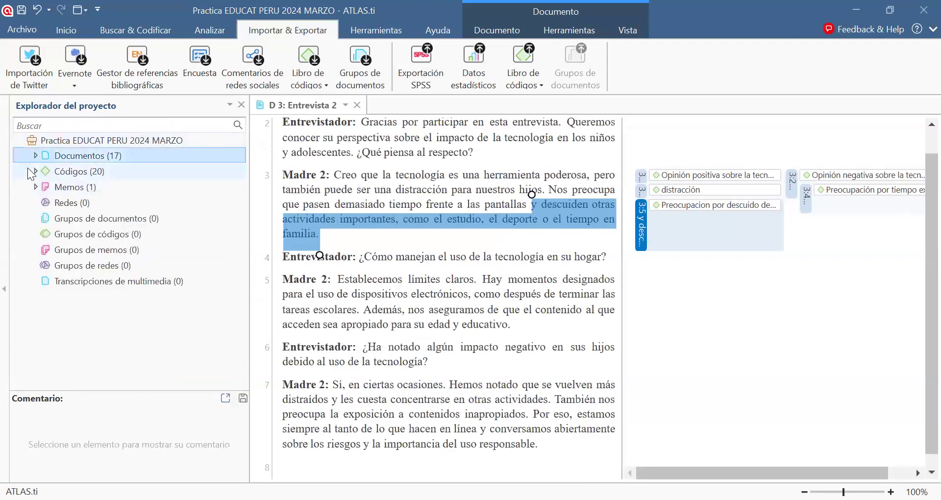
left_click(36, 171)
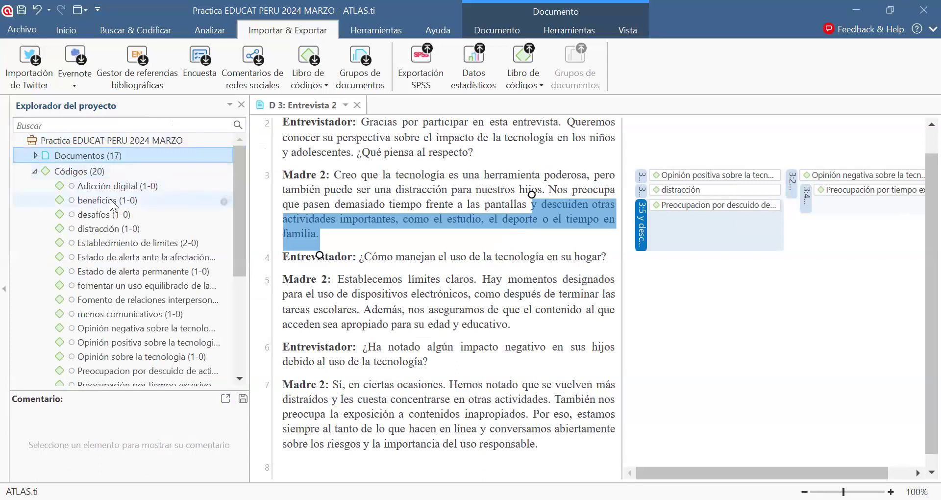
scroll(120, 239, "down", 2)
scroll(118, 234, "down", 3)
scroll(118, 234, "up", 6)
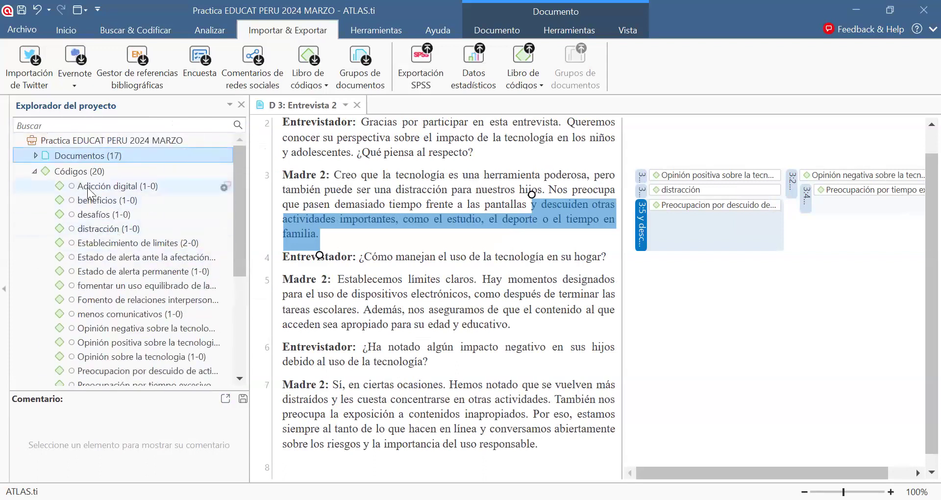
Change the color of the codes "Adicción digital" and "beneficios" to Rojo.
left_click(87, 187)
right_click(87, 188)
mouse_move(185, 216)
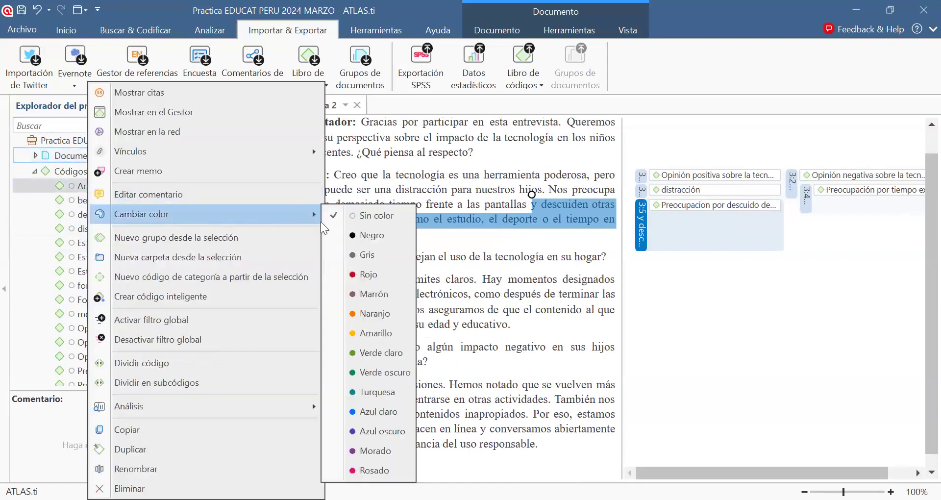
left_click(372, 275)
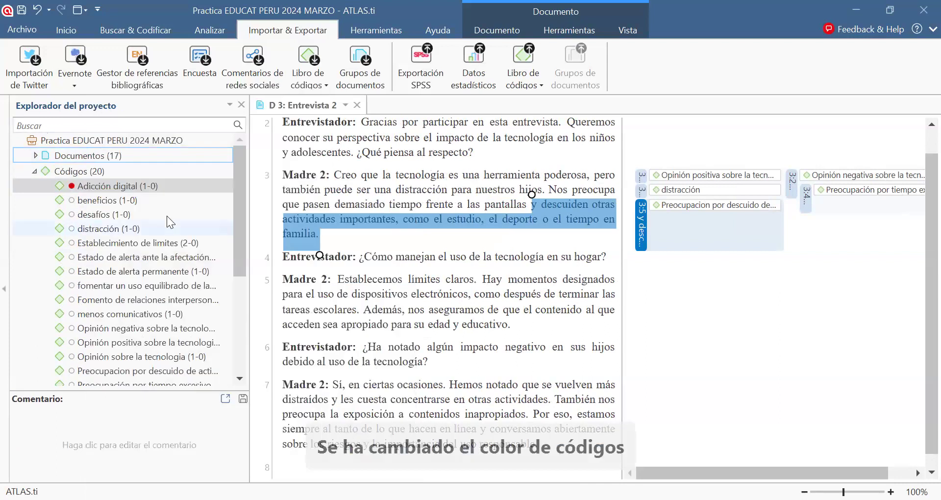
left_click(117, 198)
right_click(117, 198)
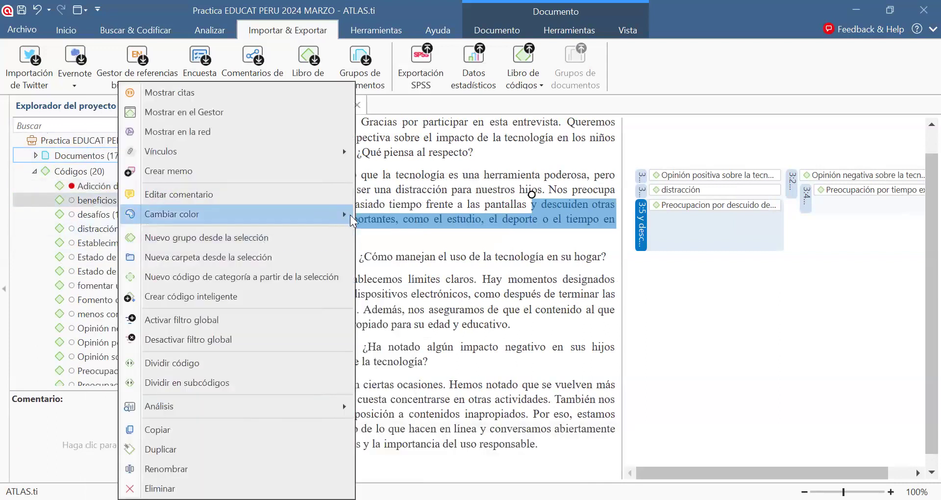
mouse_move(350, 215)
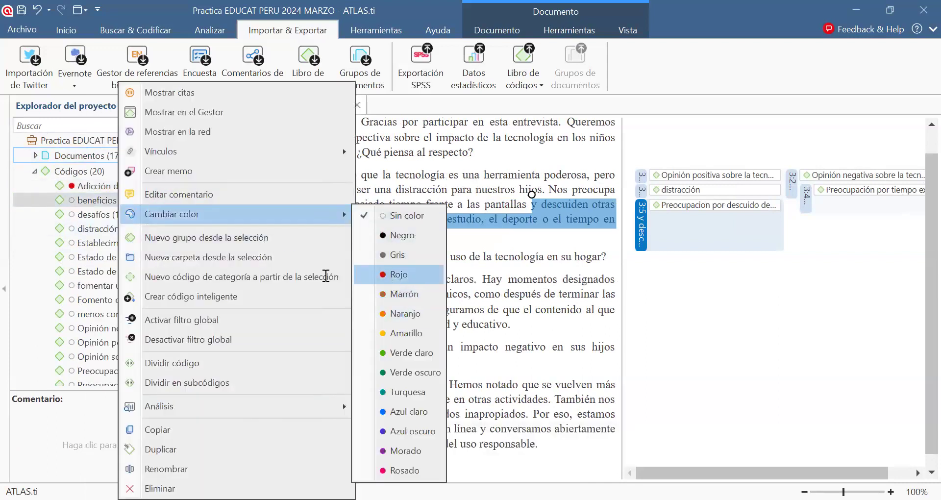
left_click(391, 276)
Change the color of the codes "desafíos" and "distracción" to Rojo.
left_click(91, 216)
right_click(92, 216)
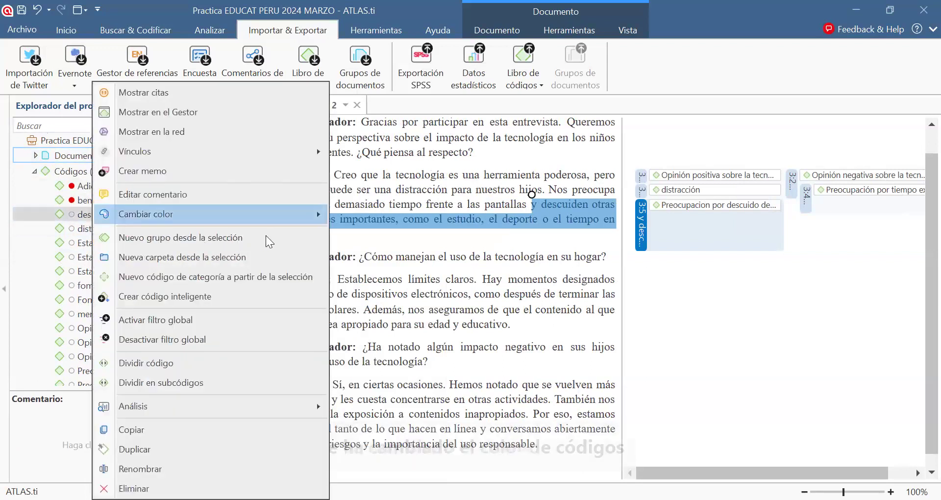
mouse_move(318, 217)
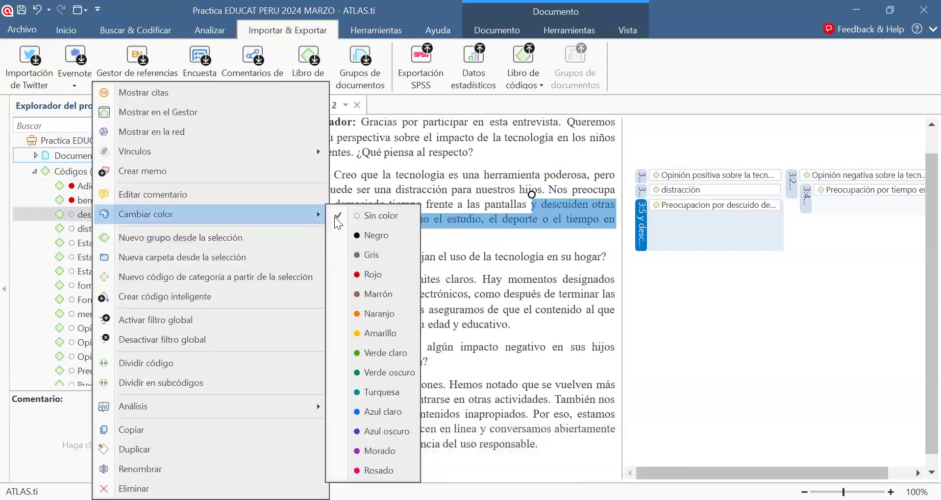
left_click(367, 274)
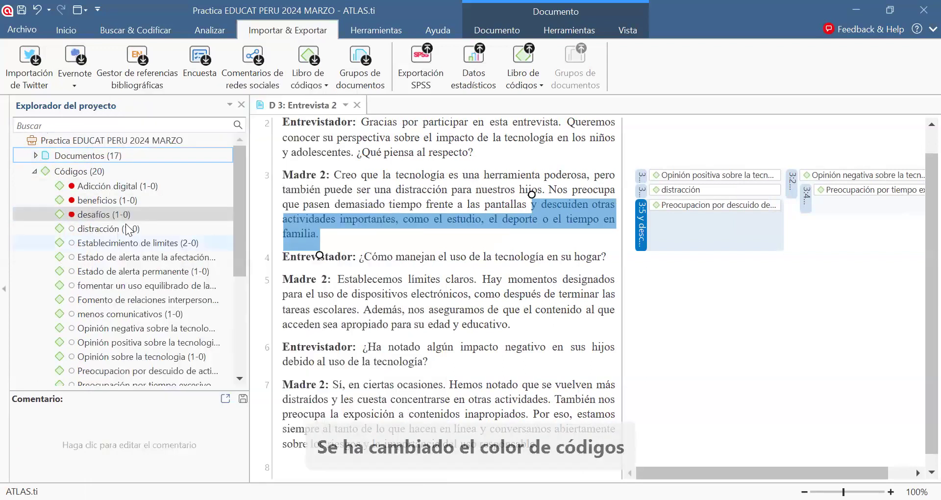
left_click(94, 228)
right_click(94, 228)
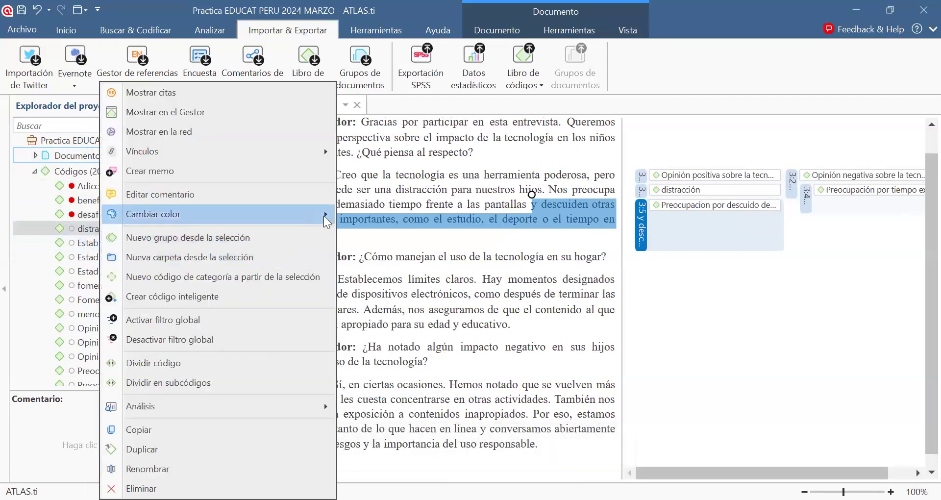
mouse_move(323, 216)
left_click(398, 271)
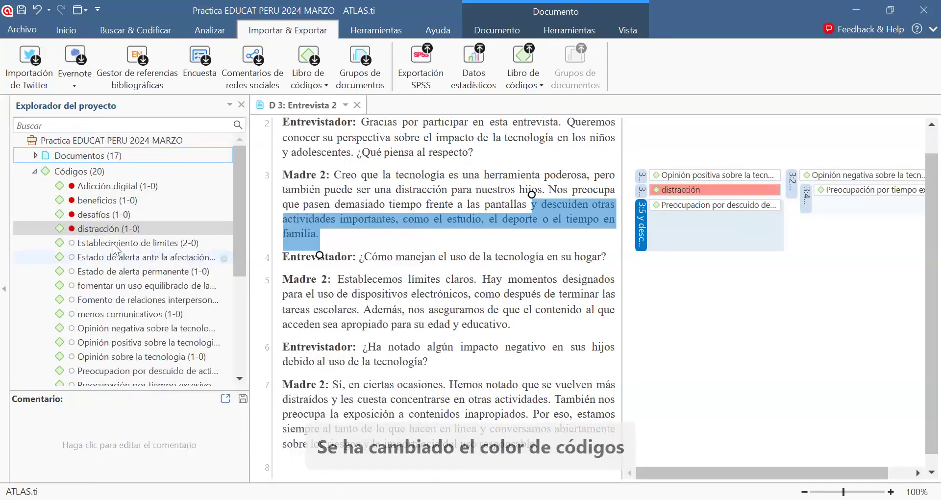
Change the color of the codes "Establecimiento de limites" and "Estado de alerta ante la afectación..." to Rojo.
scroll(104, 232, "down", 1)
left_click(104, 233)
right_click(104, 232)
mouse_move(321, 215)
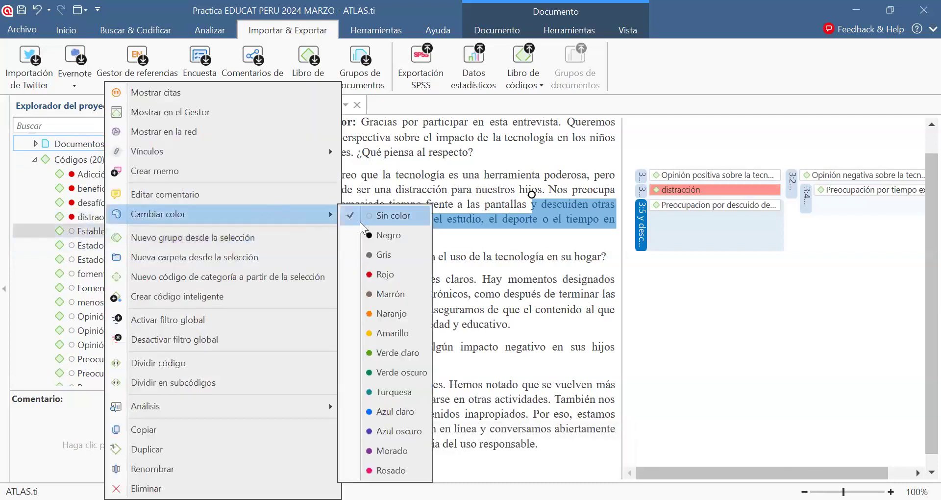
left_click(397, 277)
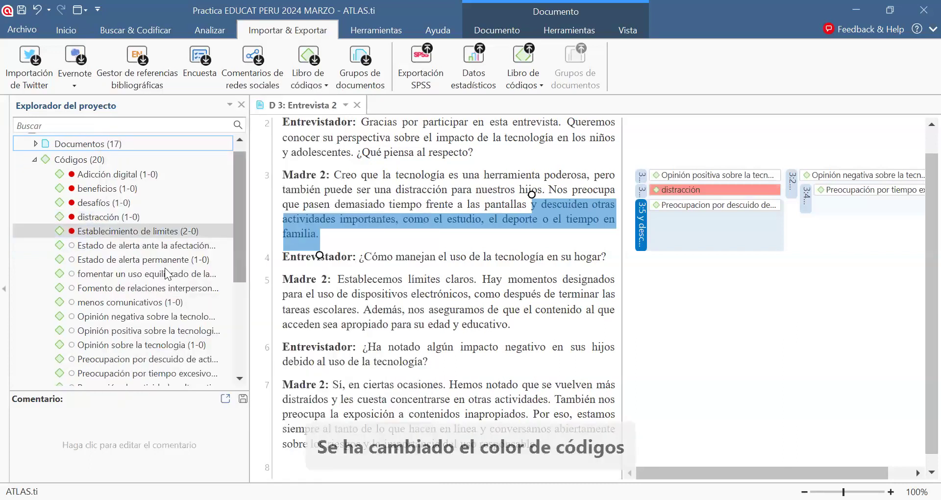
left_click(121, 247)
right_click(120, 247)
mouse_move(319, 216)
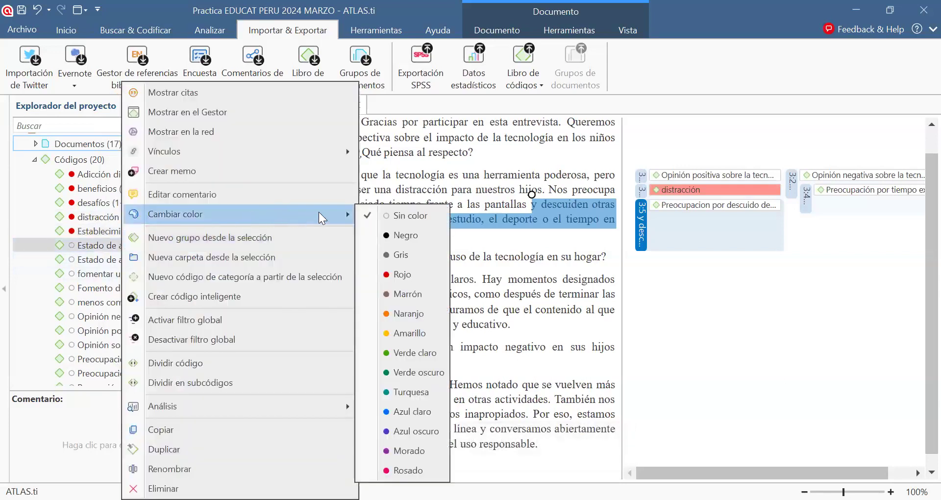
left_click(400, 275)
scroll(170, 208, "up", 1)
scroll(170, 207, "down", 2)
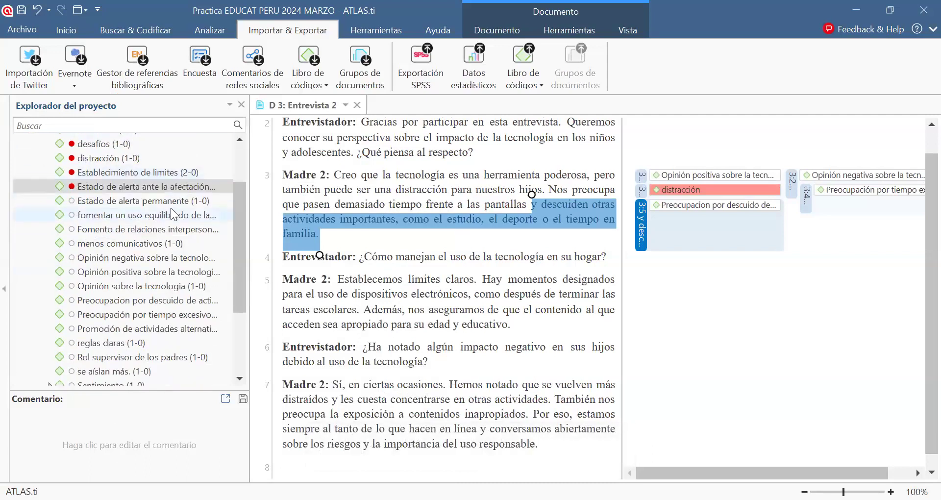
Collapse Códigos and try to import the Excel codebook "Lista de codigos provenientes de la literatura" from the desktop folder "Practica universitaria (PERU)".
scroll(170, 208, "up", 2)
left_click(34, 148)
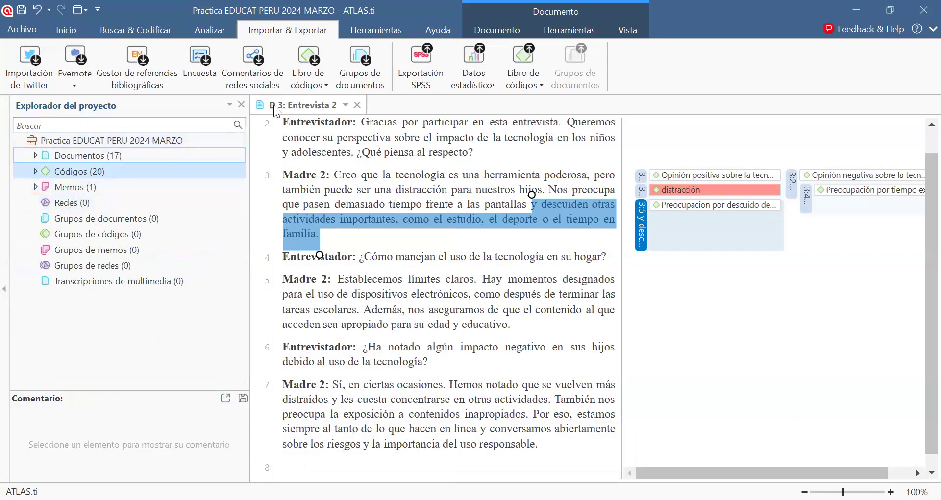
left_click(308, 64)
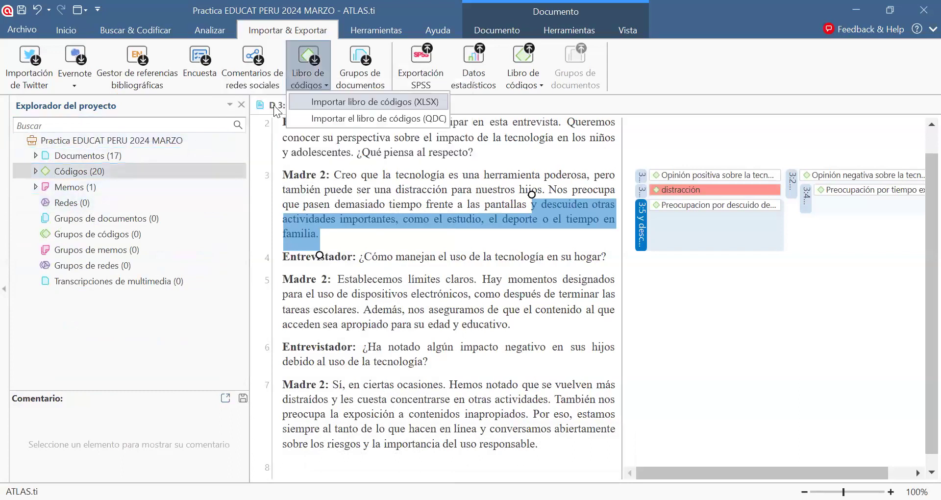
left_click(325, 102)
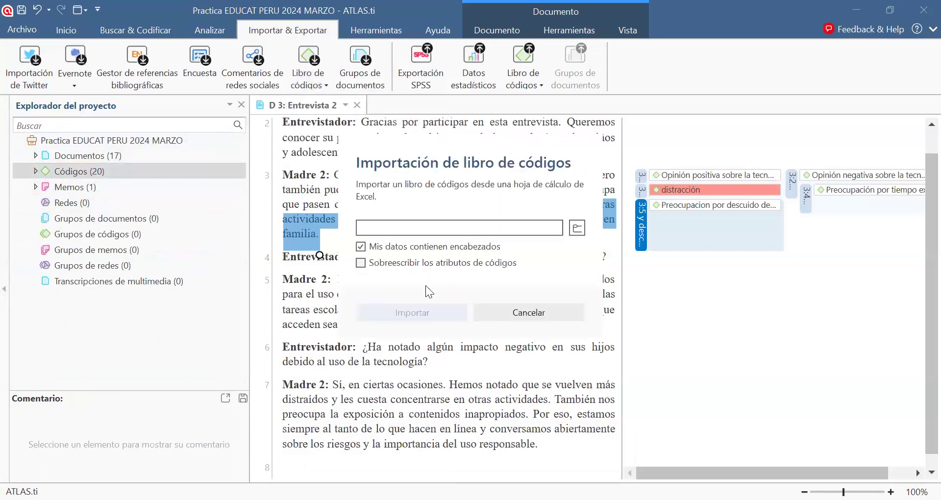
left_click(578, 228)
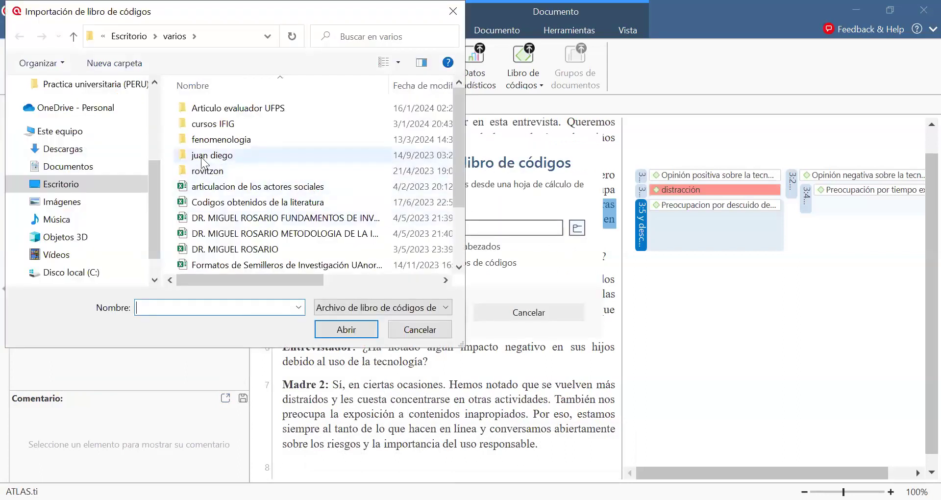
left_click(97, 184)
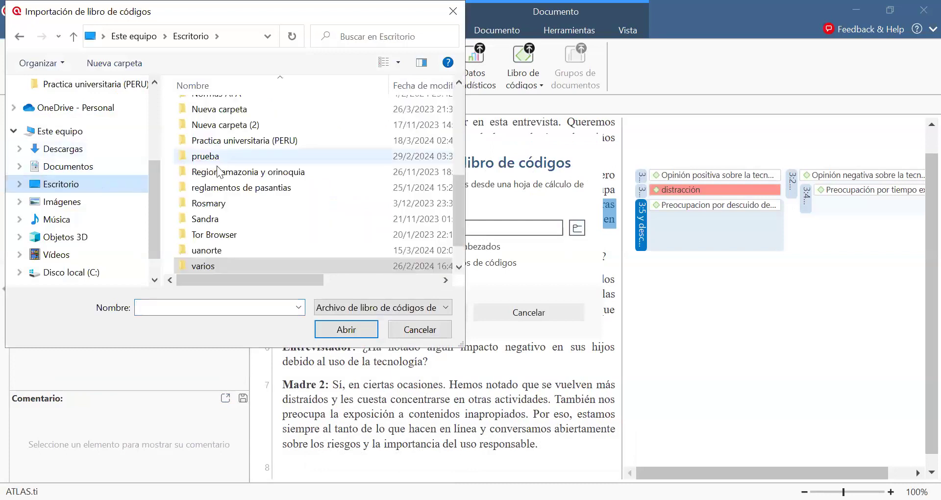
double_click(256, 141)
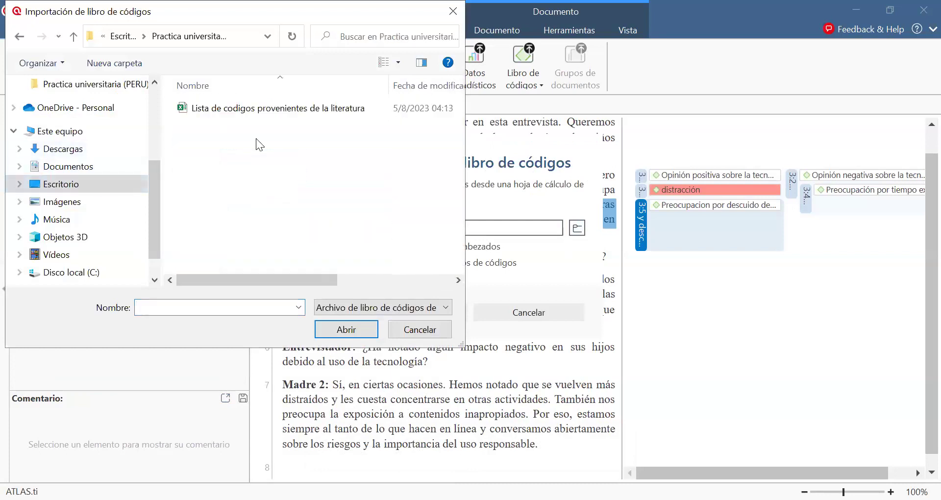
left_click(267, 109)
left_click(336, 333)
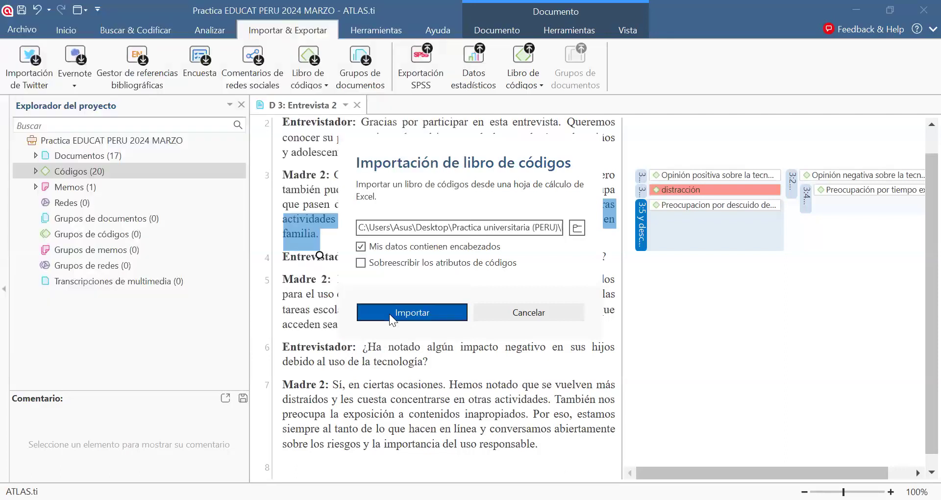
left_click(389, 313)
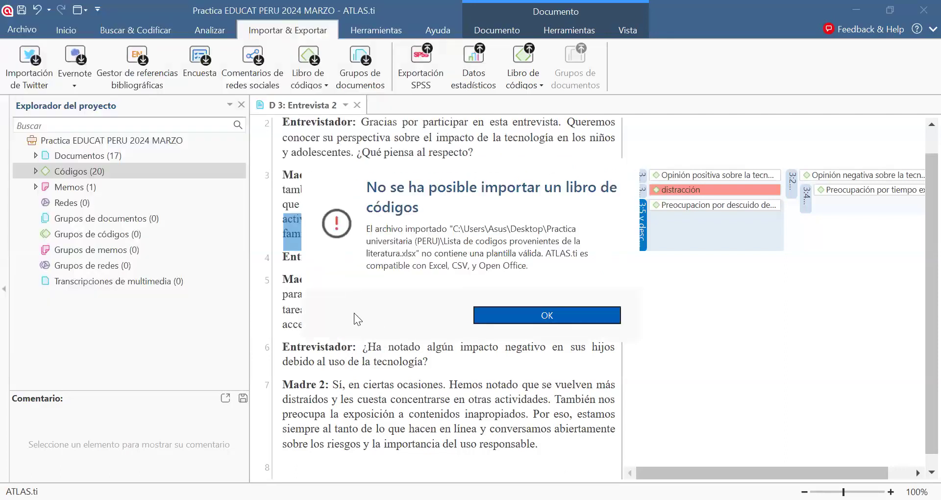
left_click(501, 317)
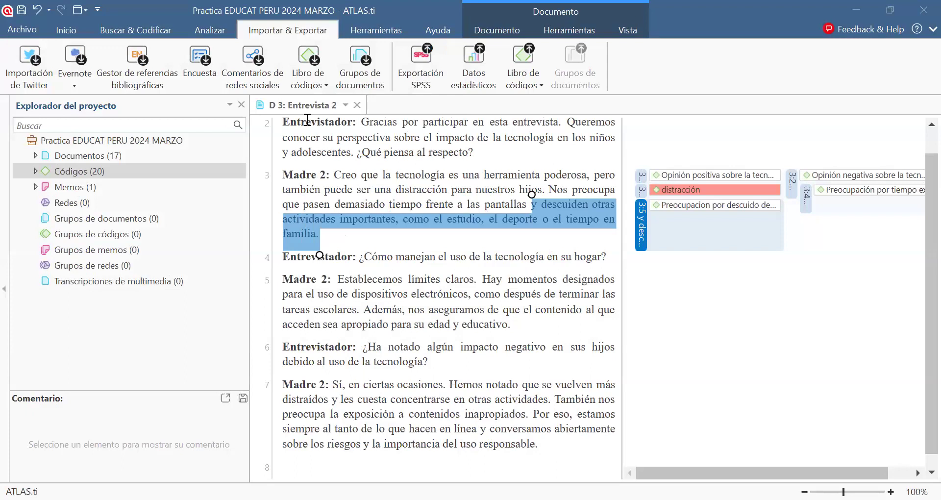
Import the codebook "Lista de codigos provenientes de la literatura" from the Excel file, treating its data as having headers.
left_click(324, 106)
left_click(578, 227)
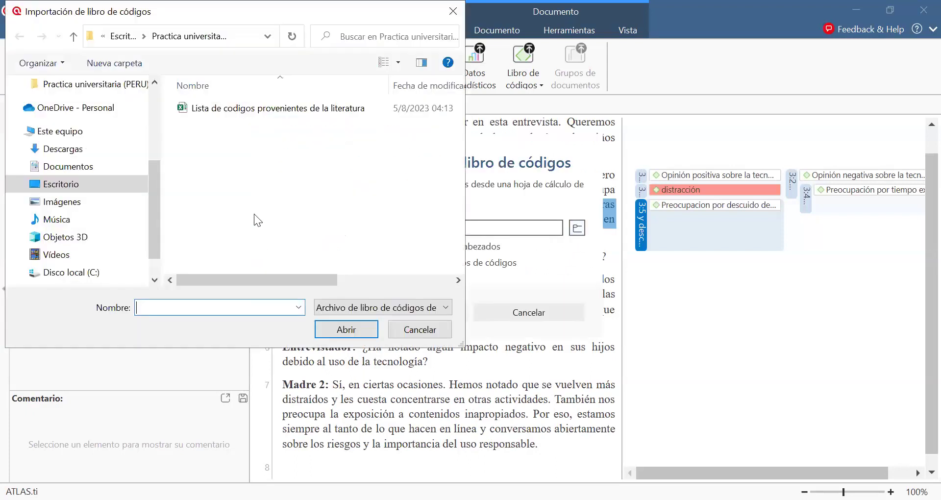
left_click(253, 111)
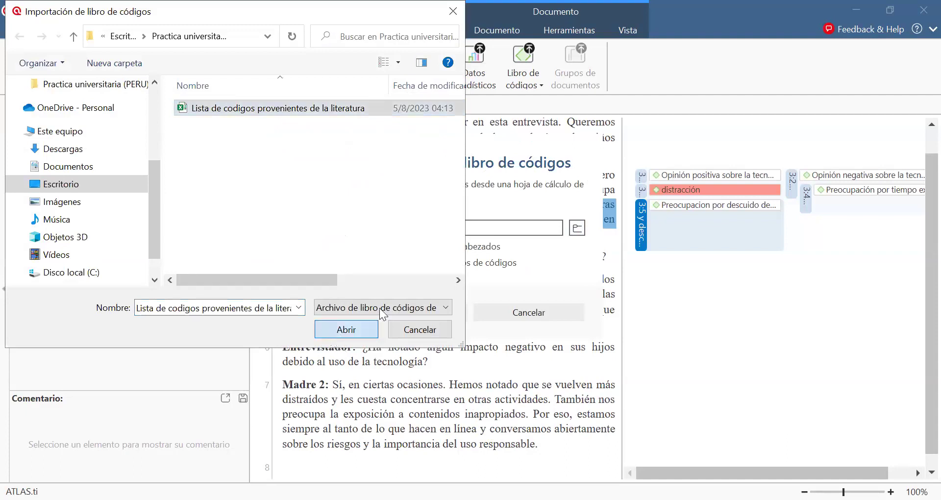
key("Return")
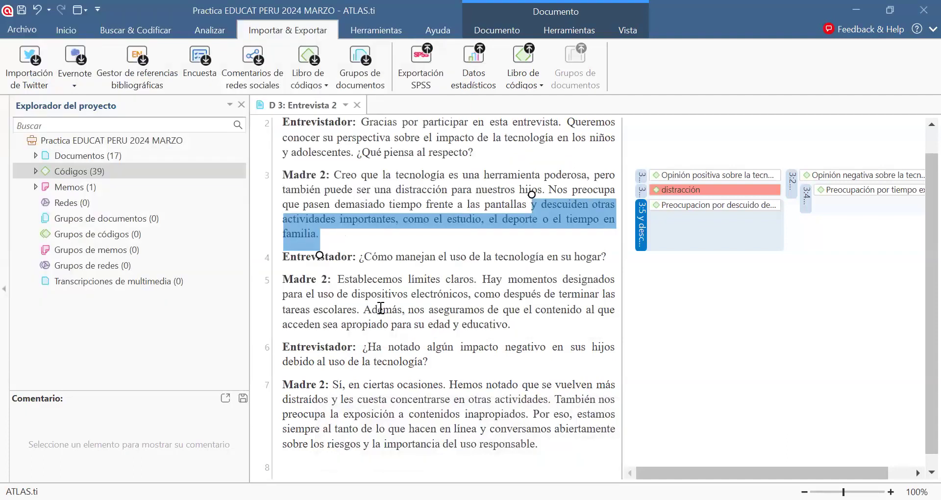
Expand Códigos and examine the imported literature codes alongside the existing ones.
left_click(36, 171)
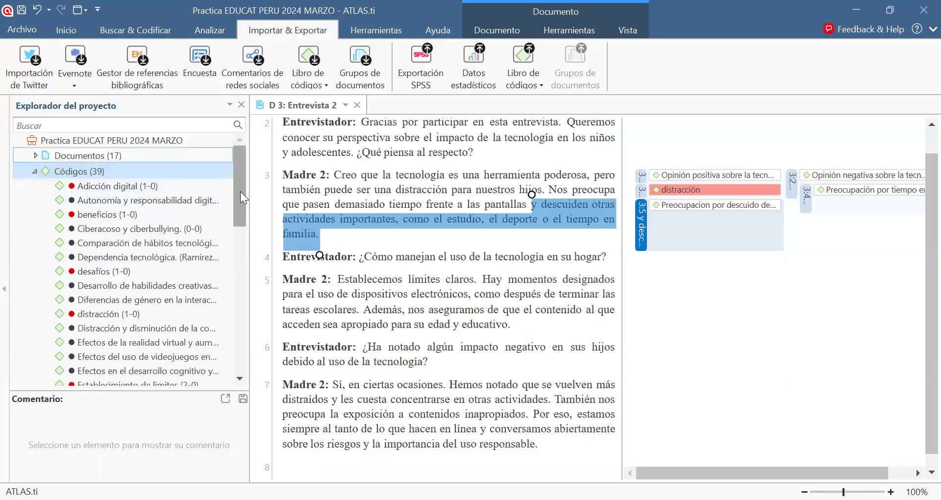
left_click_drag(239, 191, 217, 251)
scroll(216, 250, "down", 8)
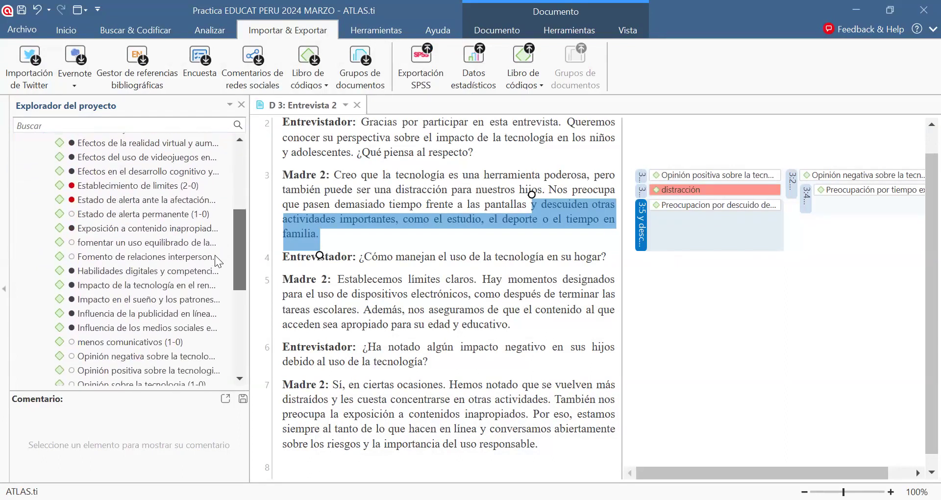
scroll(190, 329, "up", 15)
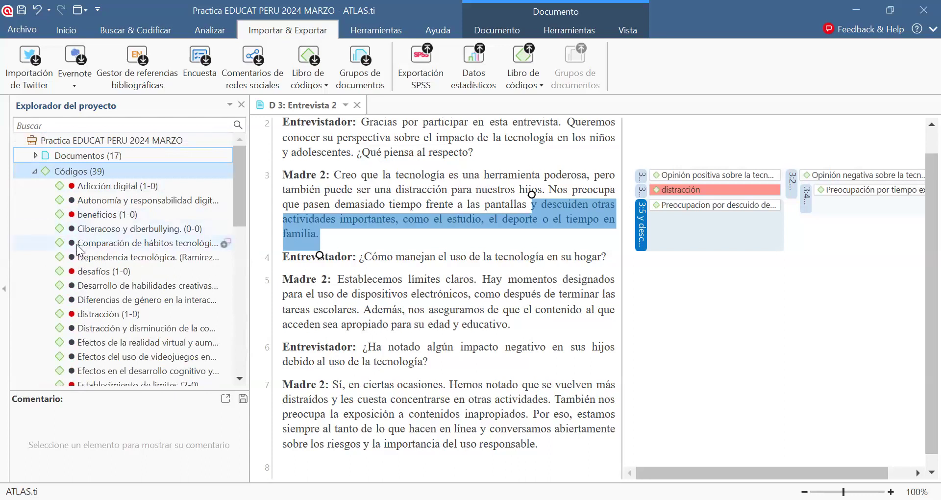
left_click_drag(239, 208, 220, 224)
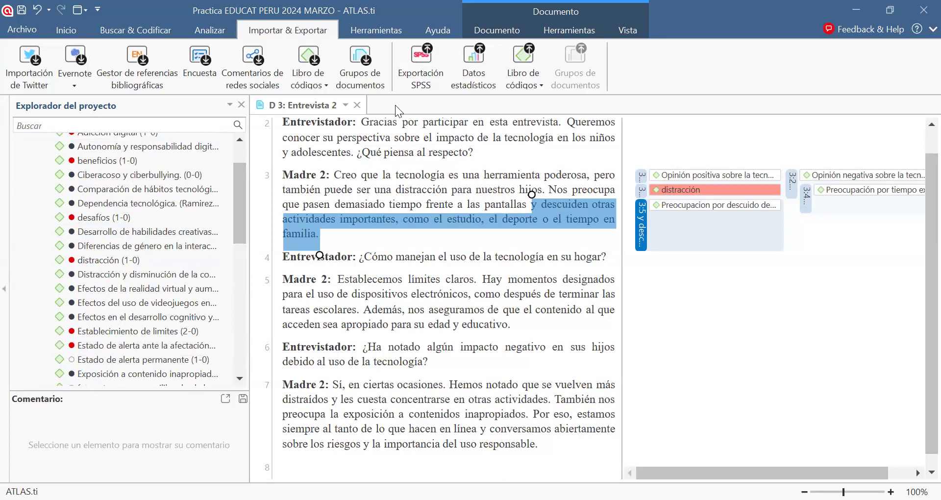
left_click(268, 188)
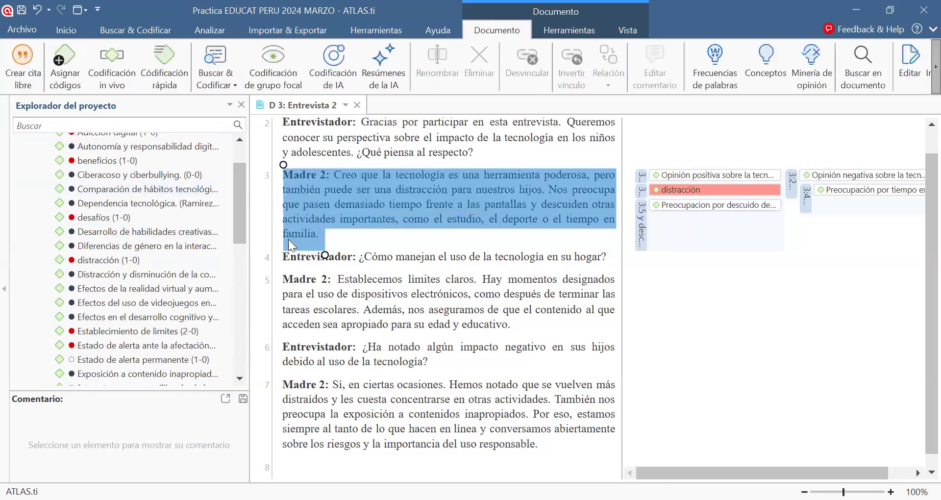
left_click(386, 280)
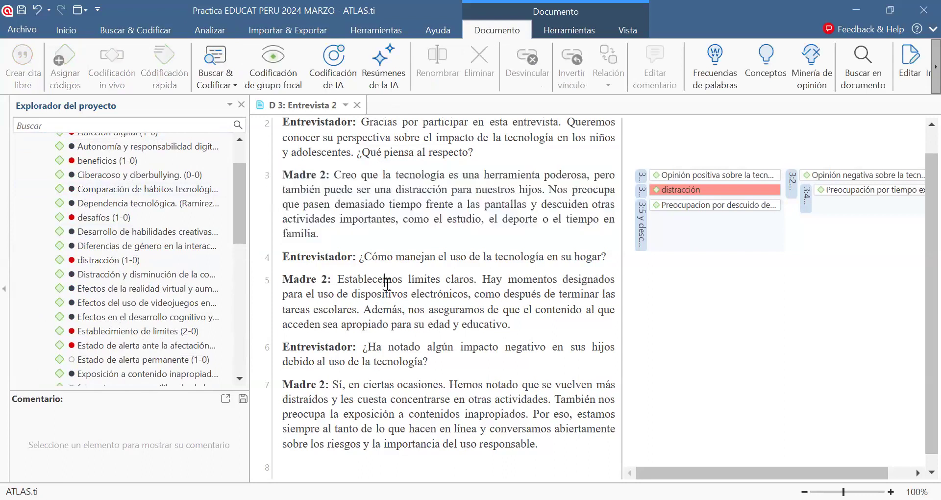
scroll(388, 283, "down", 1)
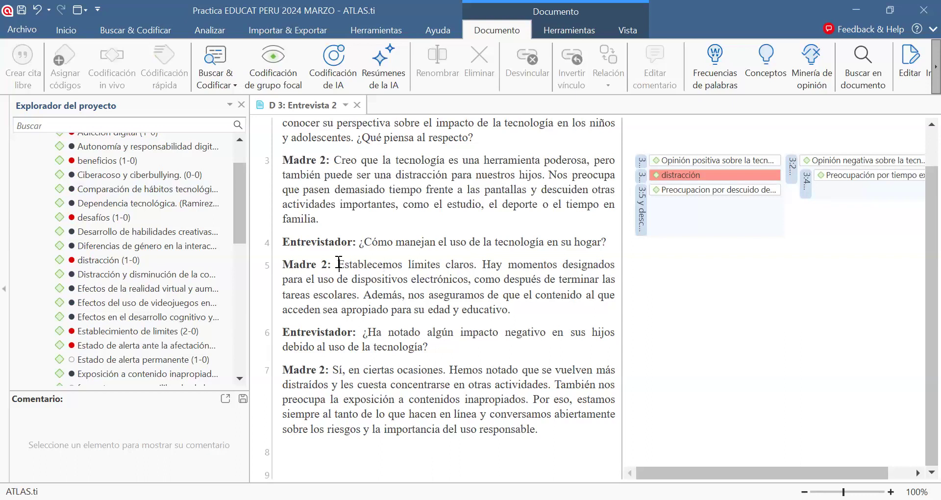
left_click_drag(339, 262, 358, 295)
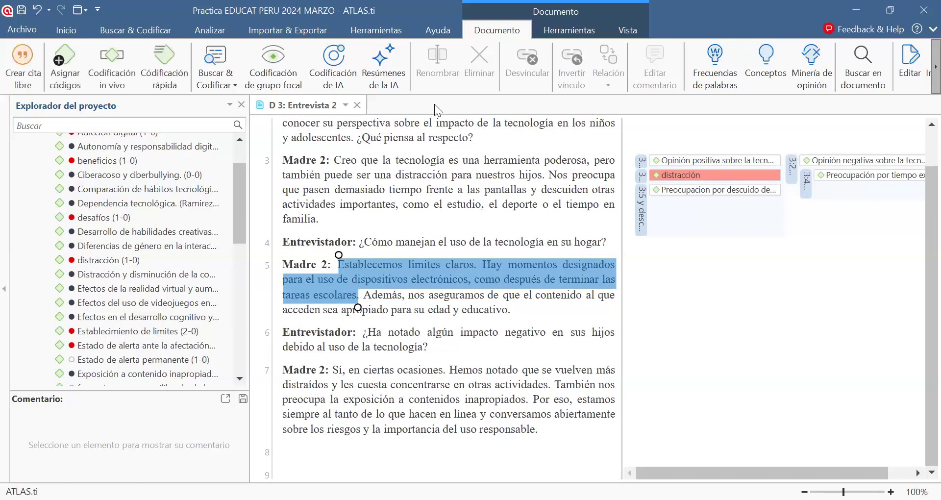
left_click(60, 30)
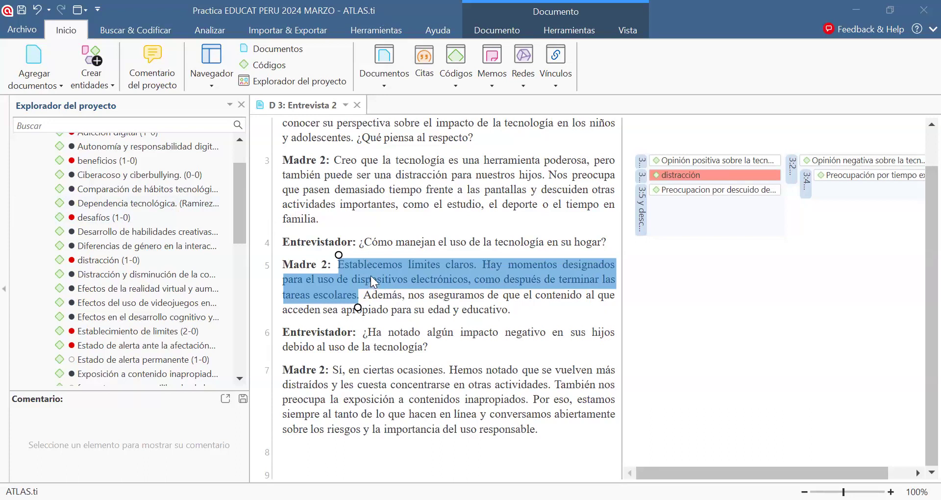
left_click(393, 384)
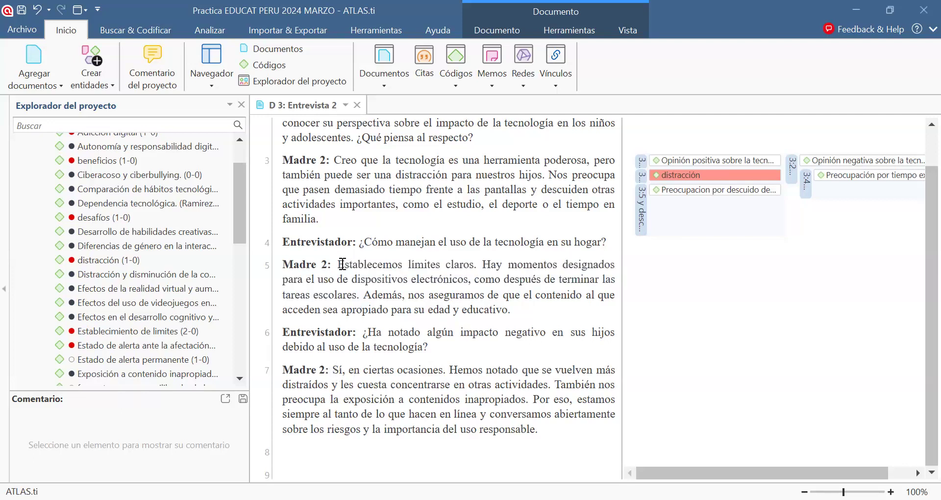
Assign the existing code "Establecimiento de limites" to Madre 2's passage from "Establecemos límites claros" to "tareas escolares" in paragraph 5.
left_click_drag(342, 265, 358, 294)
right_click(356, 279)
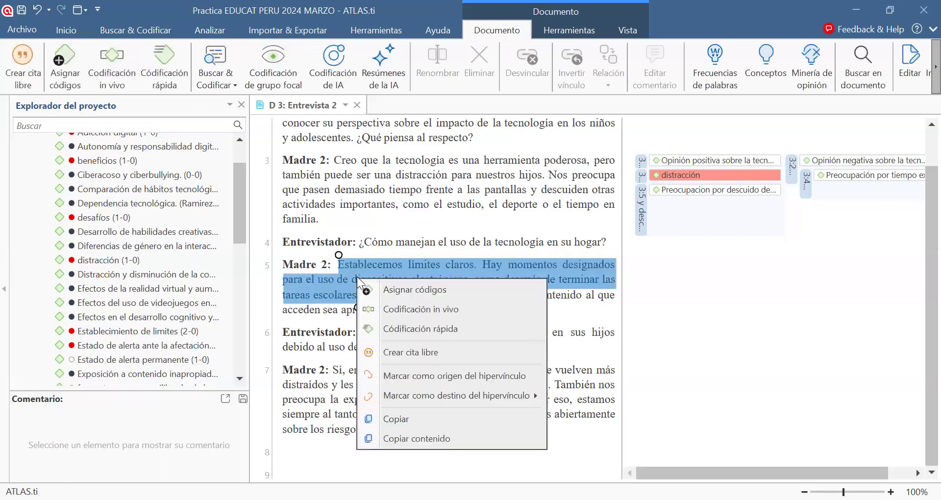
left_click(418, 288)
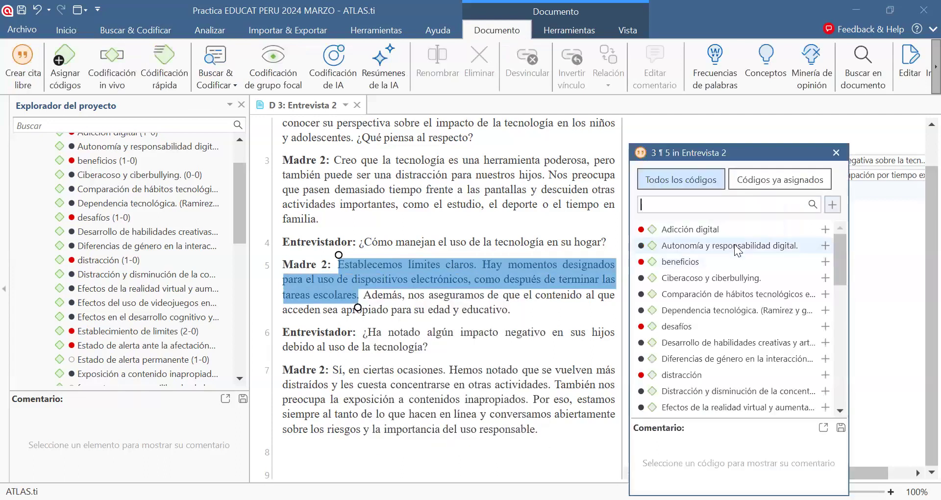
scroll(730, 245, "down", 2)
scroll(726, 267, "down", 8)
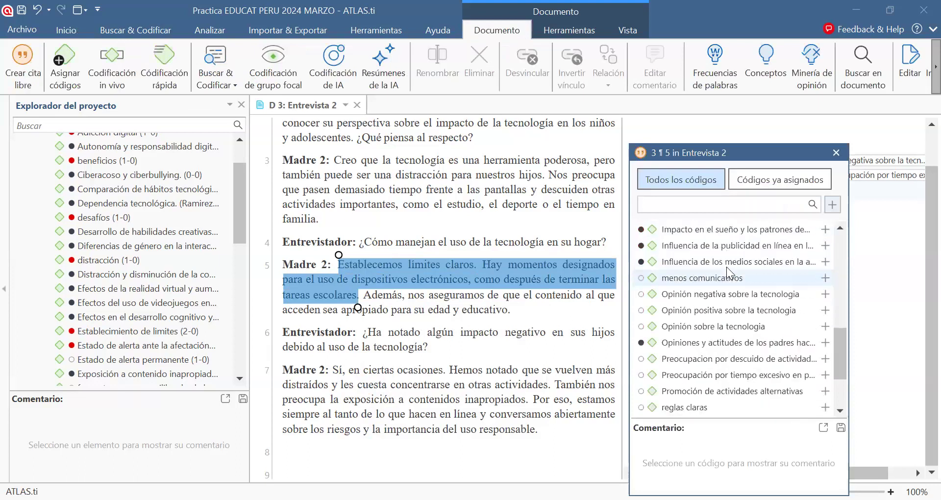
scroll(727, 266, "up", 7)
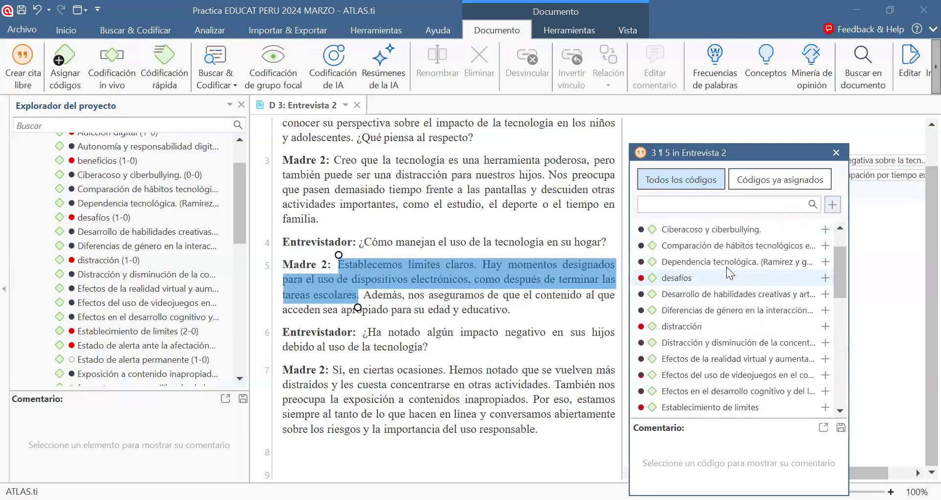
scroll(726, 267, "up", 1)
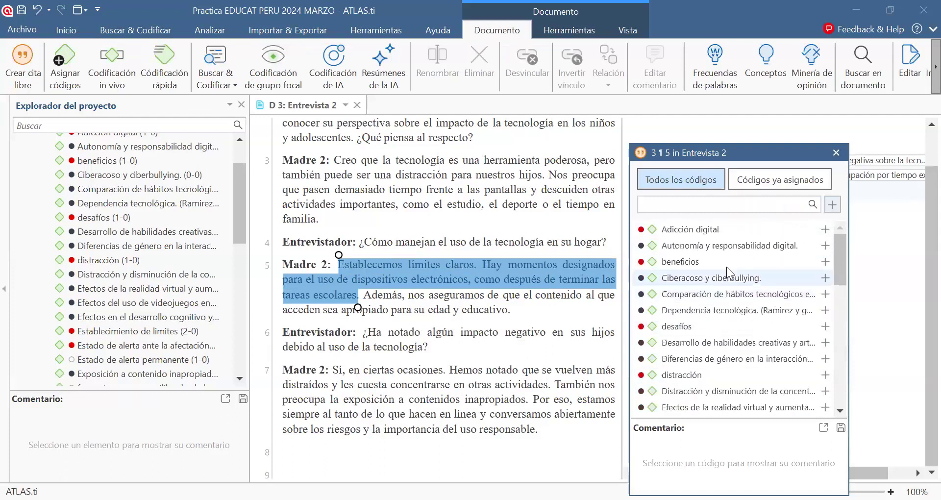
type("li")
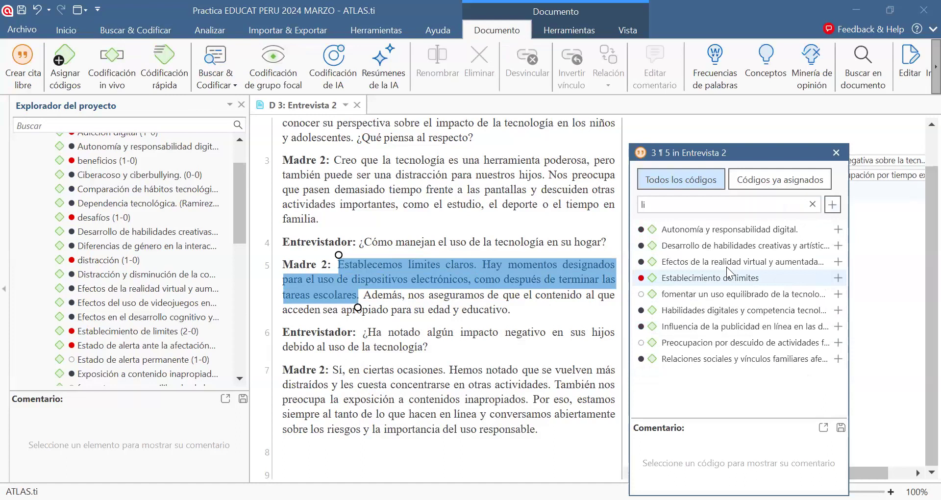
left_click(727, 269)
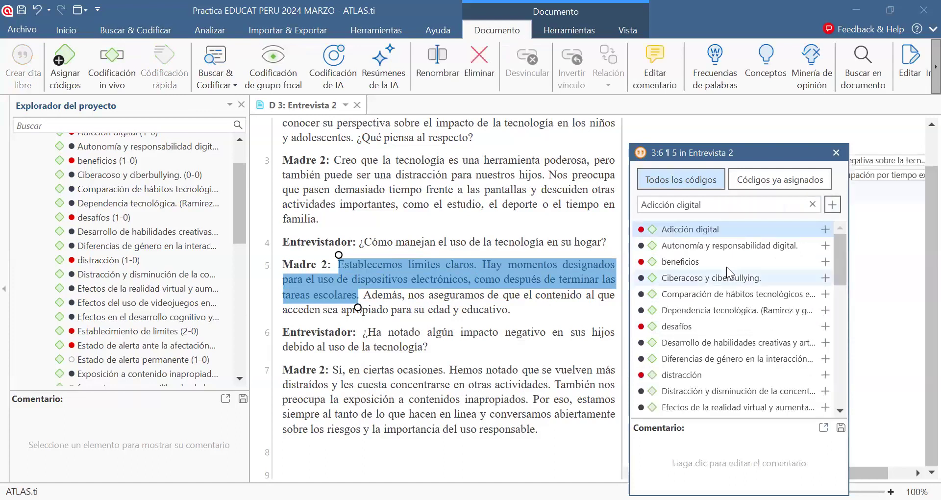
left_click(836, 152)
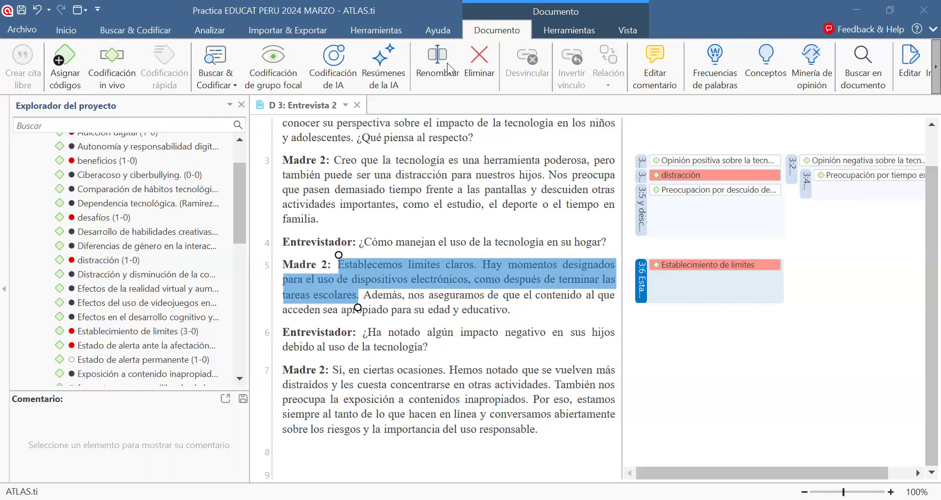
Rename the code "Establecimiento de limites" on the paragraph 5 quotation to a person's first name.
left_click(665, 264)
right_click(665, 265)
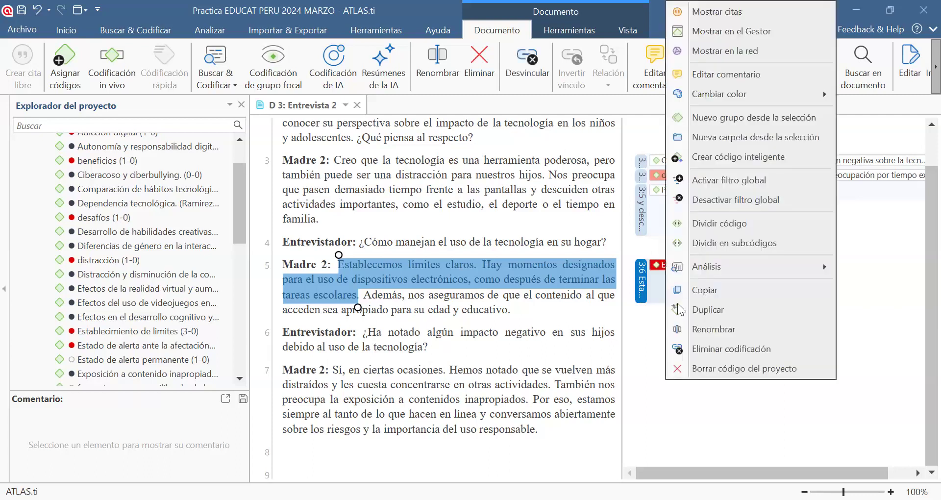
left_click(701, 331)
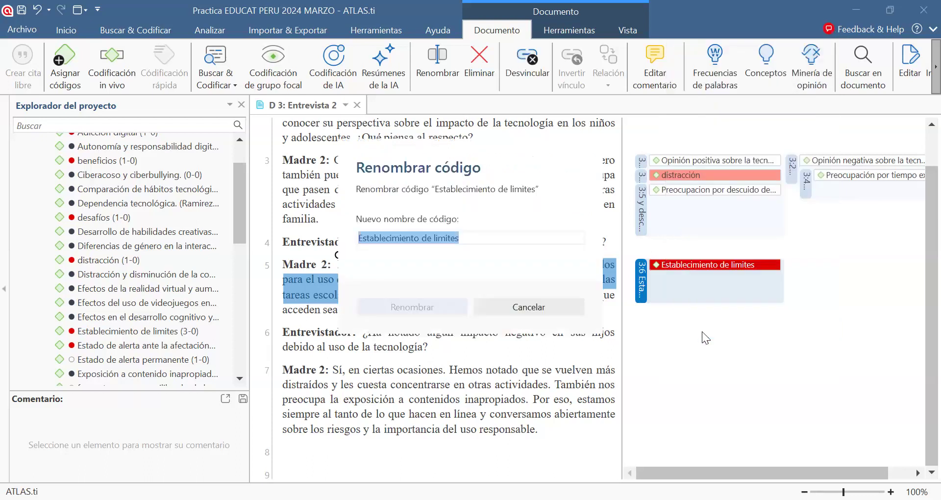
type("Diamey")
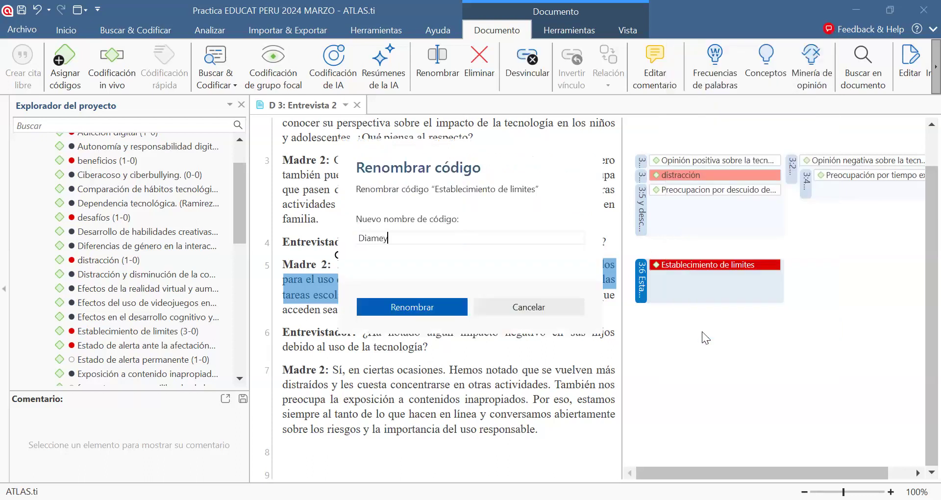
type("a")
key("Return")
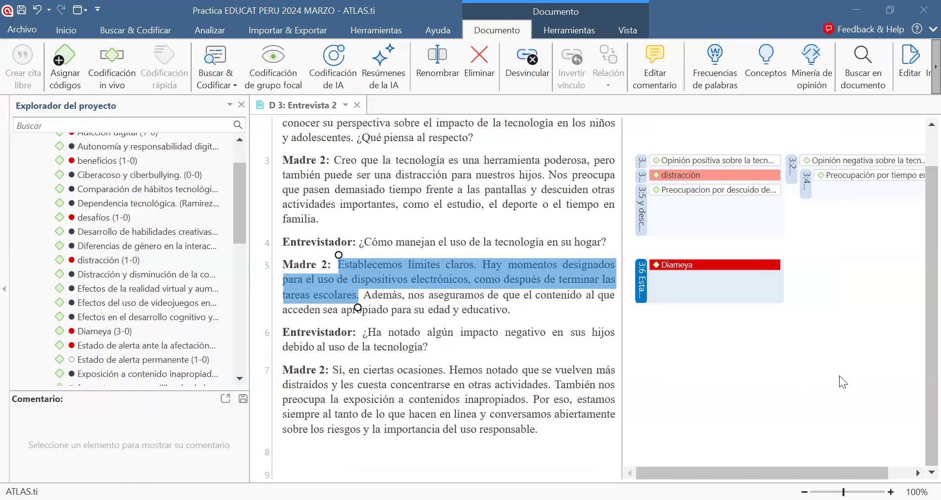
Remove the renamed code's coding from the paragraph 5 quotation.
right_click(666, 265)
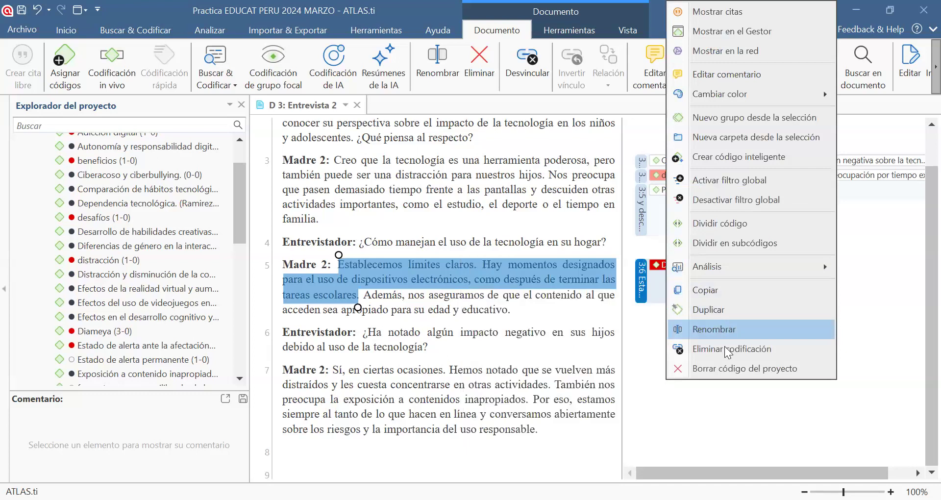
left_click(725, 348)
Search the assignable codes for "est" and "limi", and look through the full list for a limit-setting code.
right_click(577, 276)
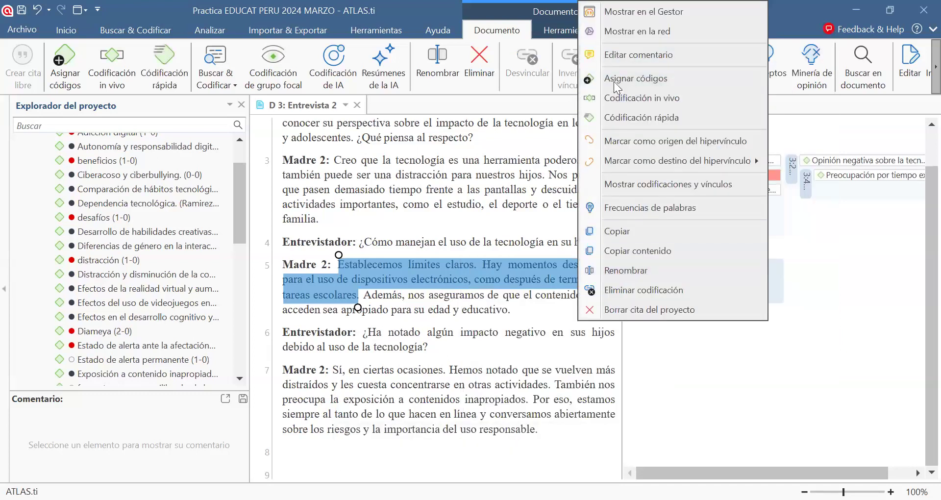
left_click(614, 82)
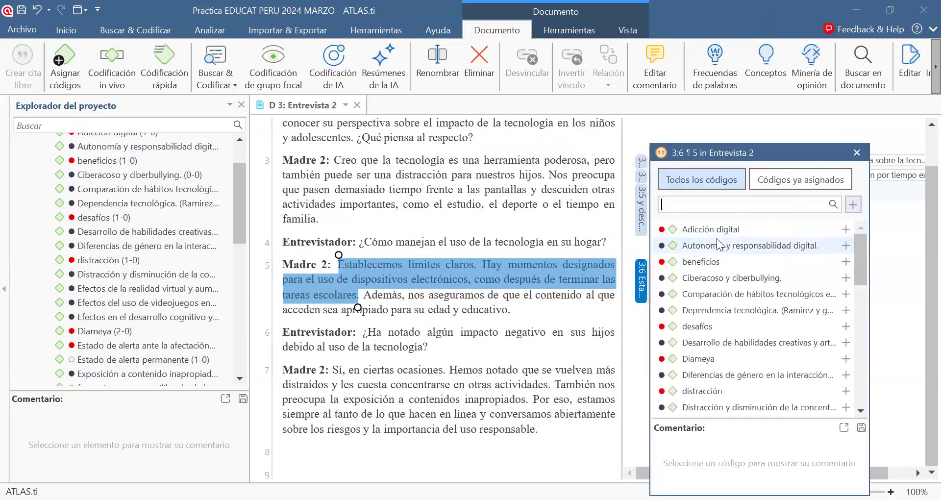
type("est")
key("BackSpace")
key("BackSpace")
key("BackSpace")
type("lim")
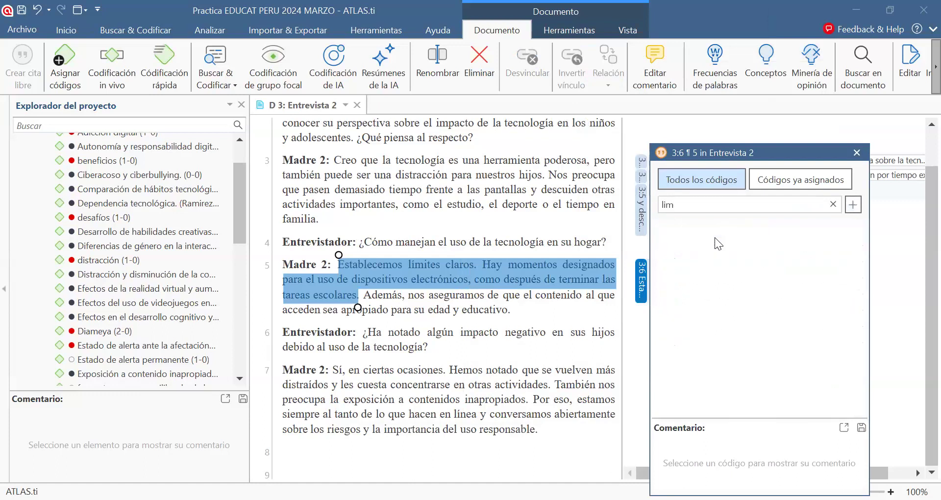
type("i")
key("BackSpace")
key("BackSpace")
key("BackSpace")
key("BackSpace")
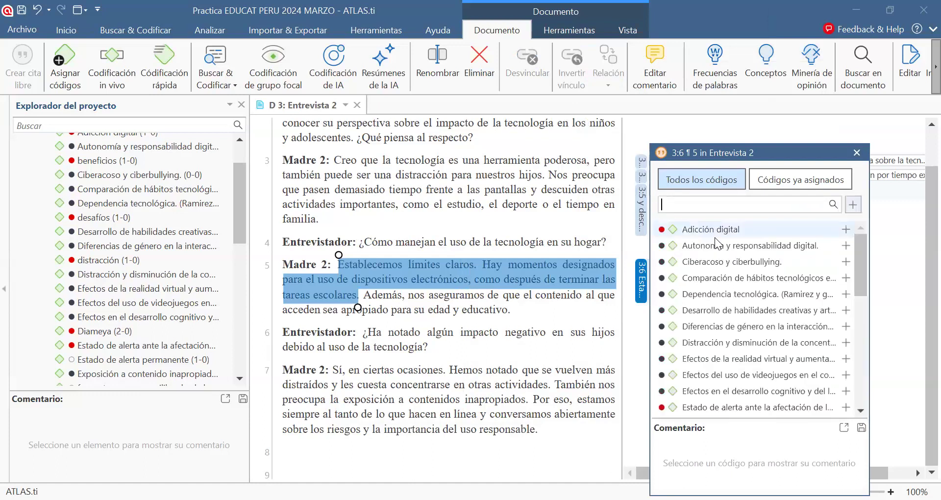
scroll(764, 253, "down", 4)
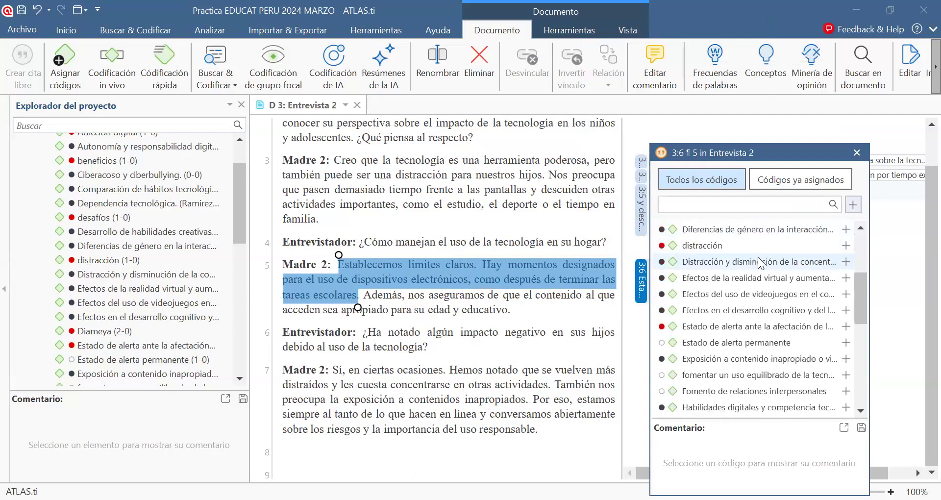
scroll(760, 263, "down", 2)
scroll(760, 263, "down", 4)
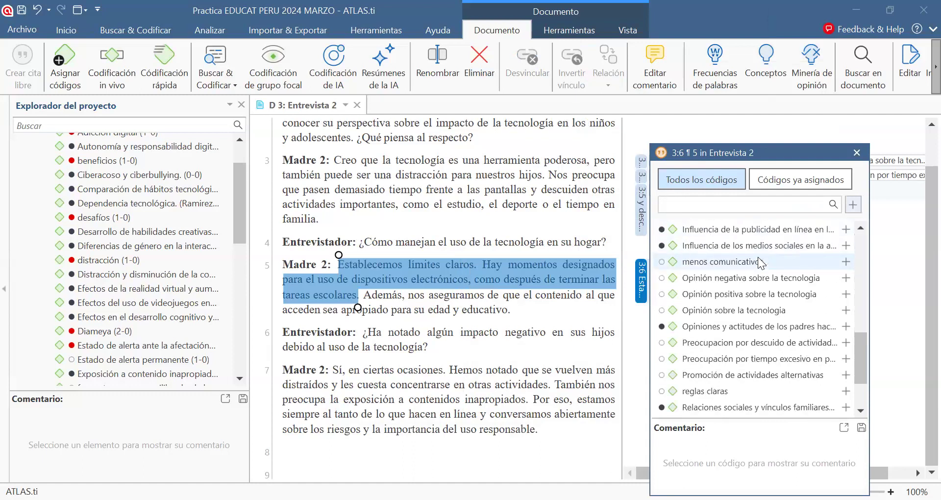
scroll(758, 256, "up", 4)
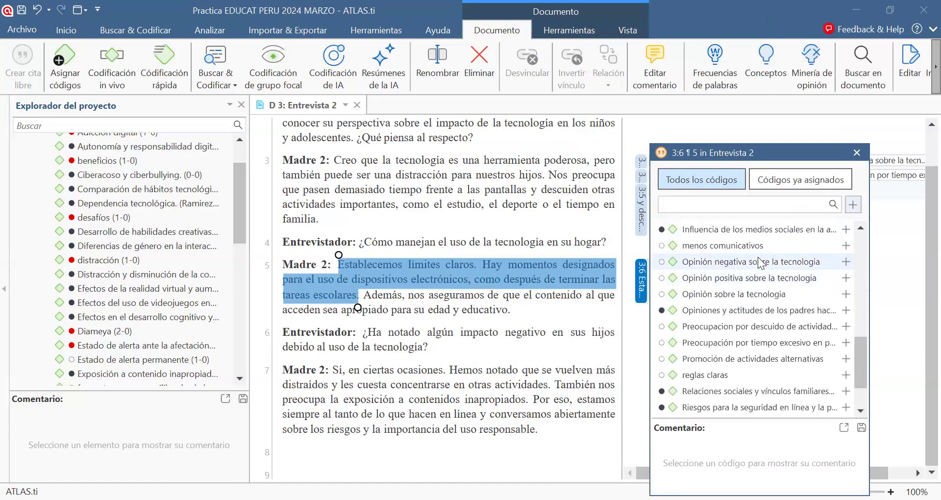
scroll(760, 263, "up", 2)
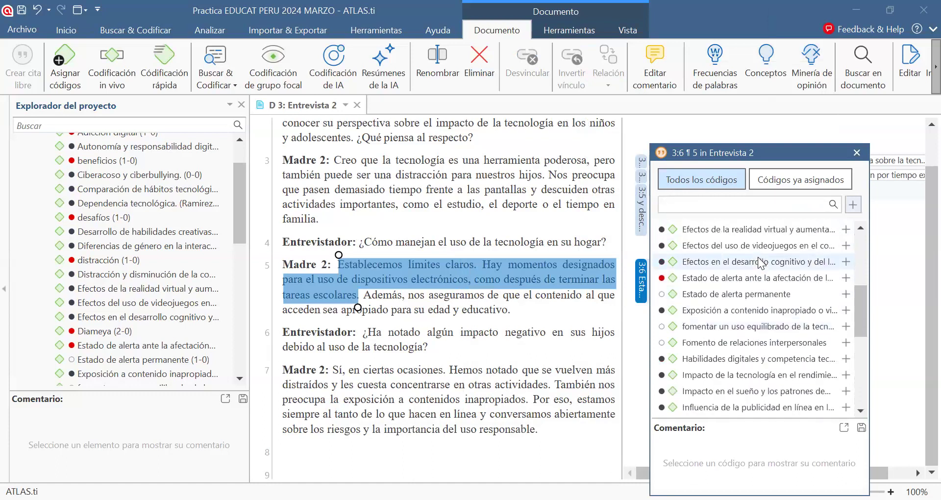
scroll(759, 263, "up", 3)
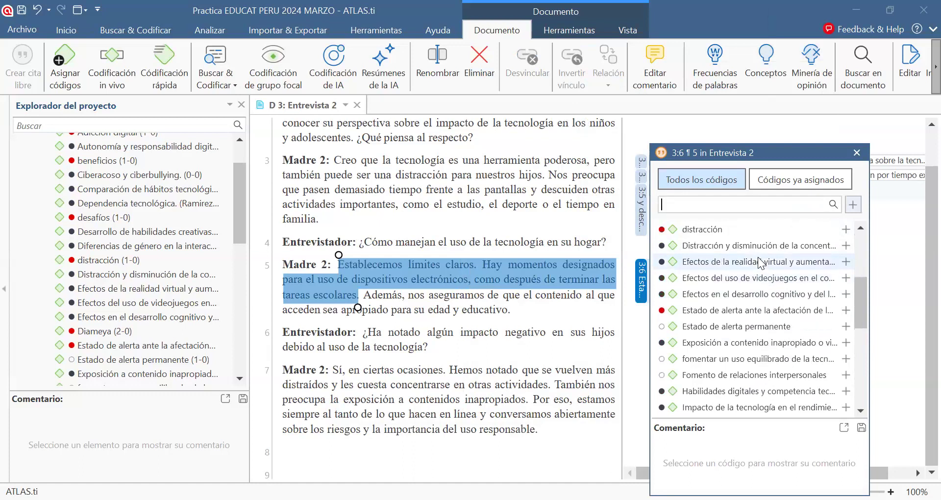
scroll(758, 257, "up", 3)
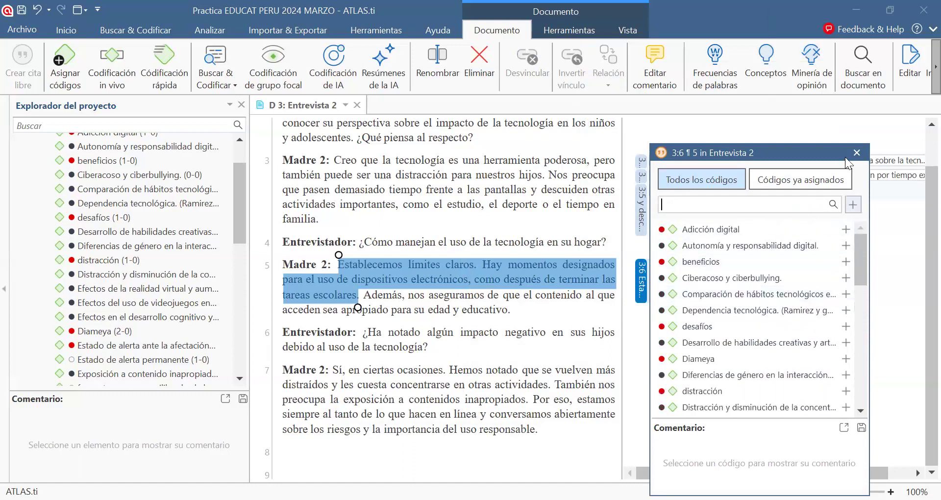
Delete the uncoded quotation in paragraph 5.
right_click(640, 290)
left_click(669, 290)
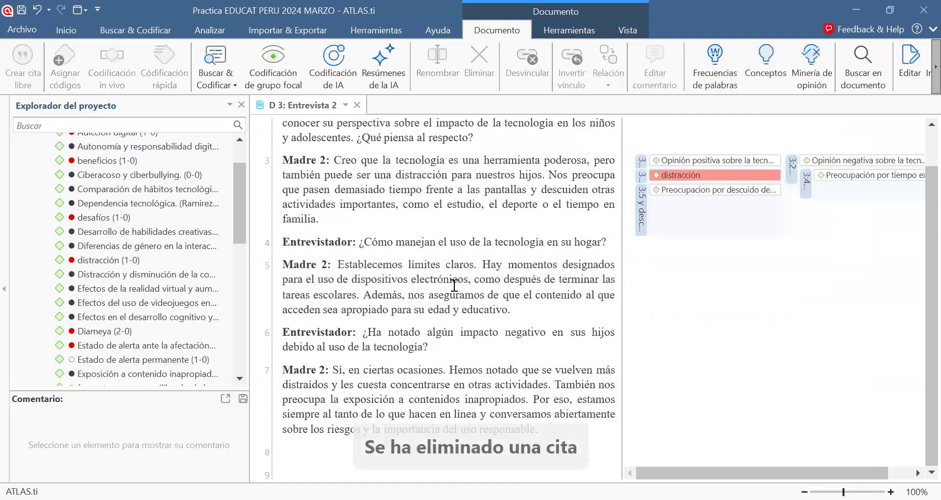
Select Madre 2's passage from "Establecemos límites claros" to "tareas escolares" for coding and search the codes for "est" and "limite".
left_click_drag(338, 265, 357, 295)
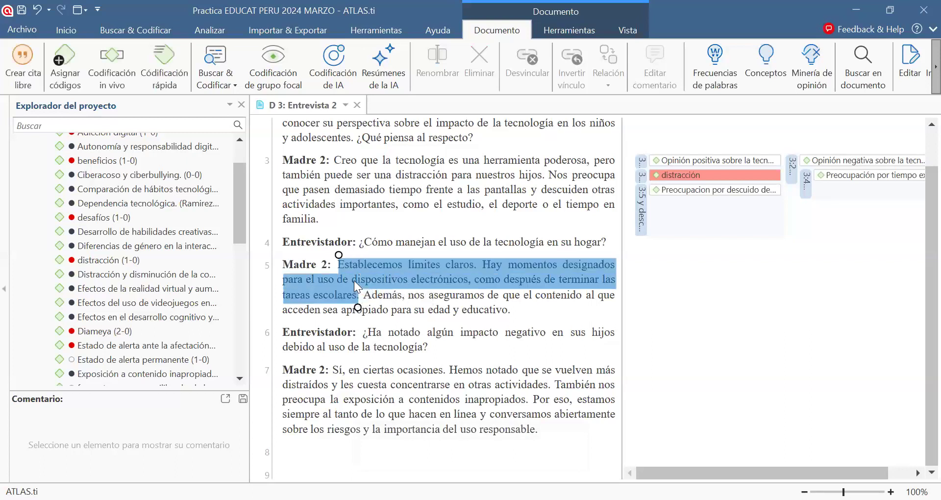
right_click(354, 281)
key("Escape")
key("ctrl+j")
type("es")
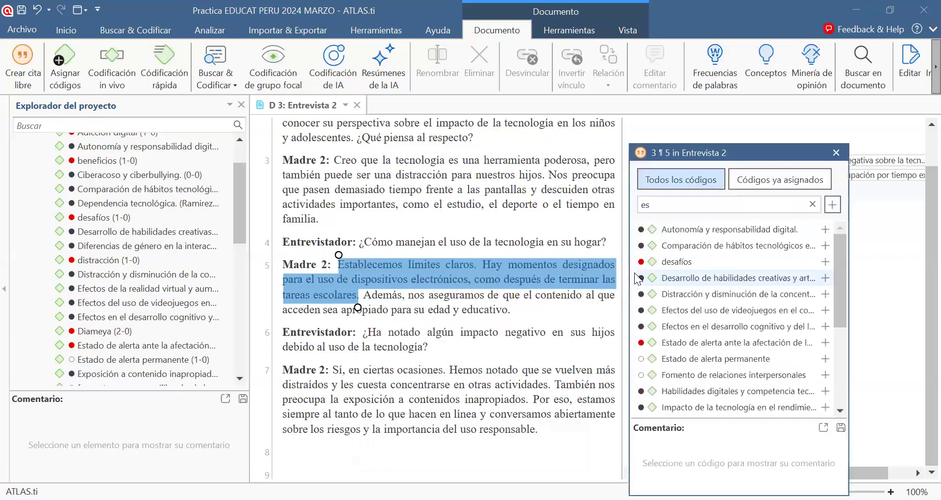
type("t")
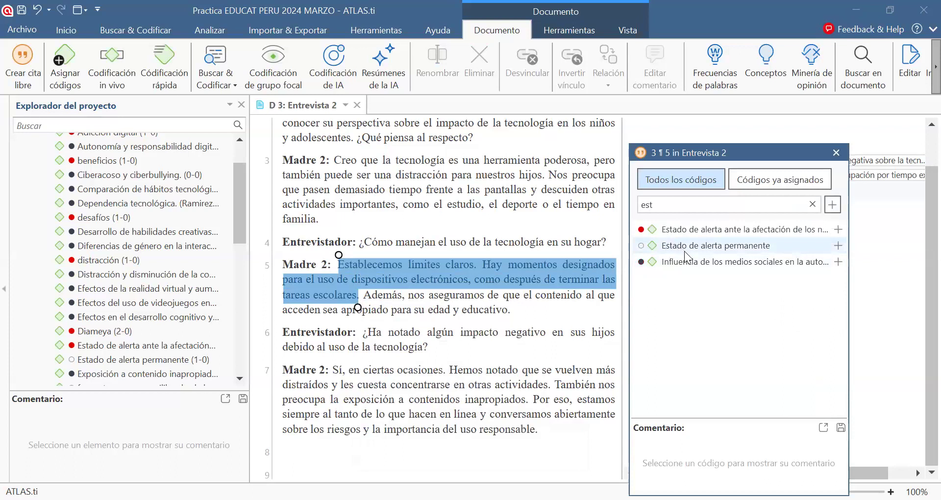
key("BackSpace")
key("BackSpace")
key("BackSpace")
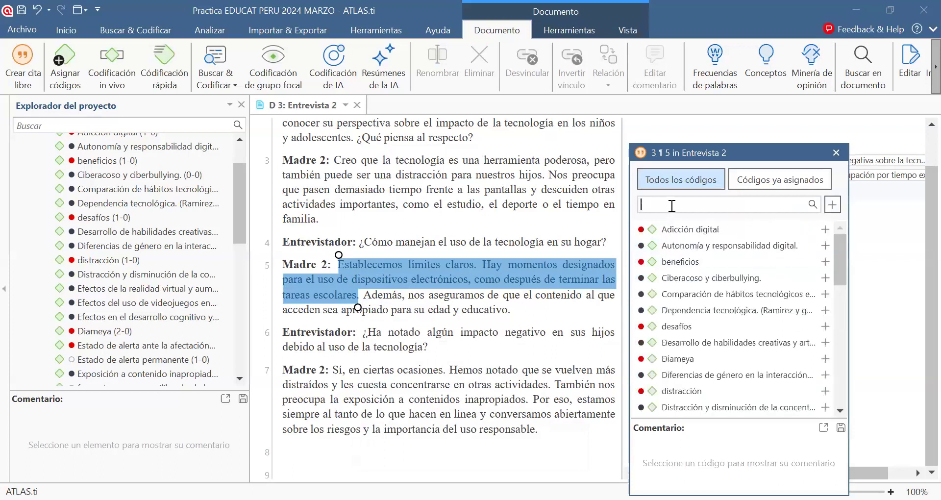
type("li")
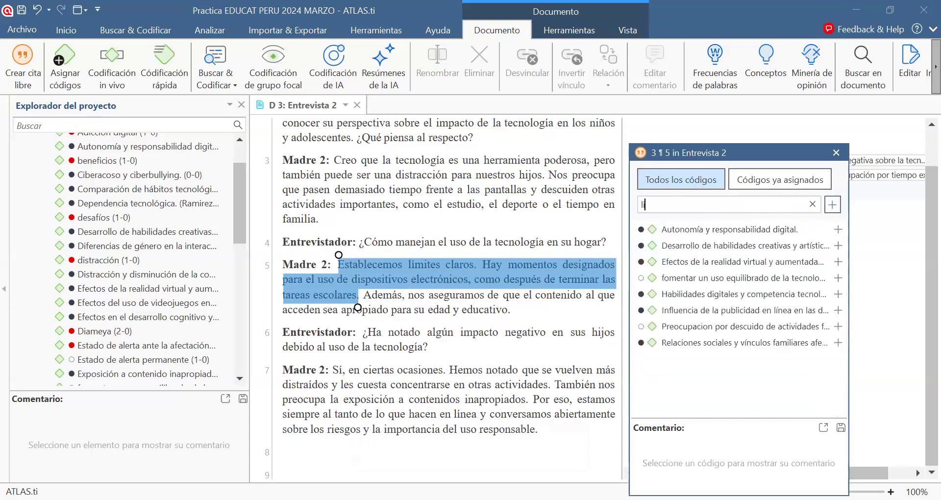
type("mite")
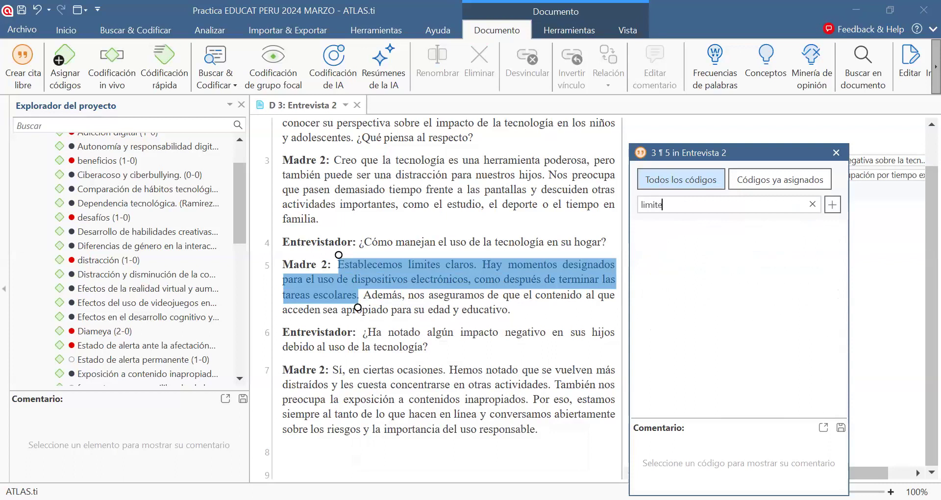
Create the code "Establecimiento de limites" and assign it to the selected passage in paragraph 5.
key("BackSpace")
key("BackSpace")
key("BackSpace")
key("BackSpace")
key("BackSpace")
key("BackSpace")
type("Establecimiento de limites")
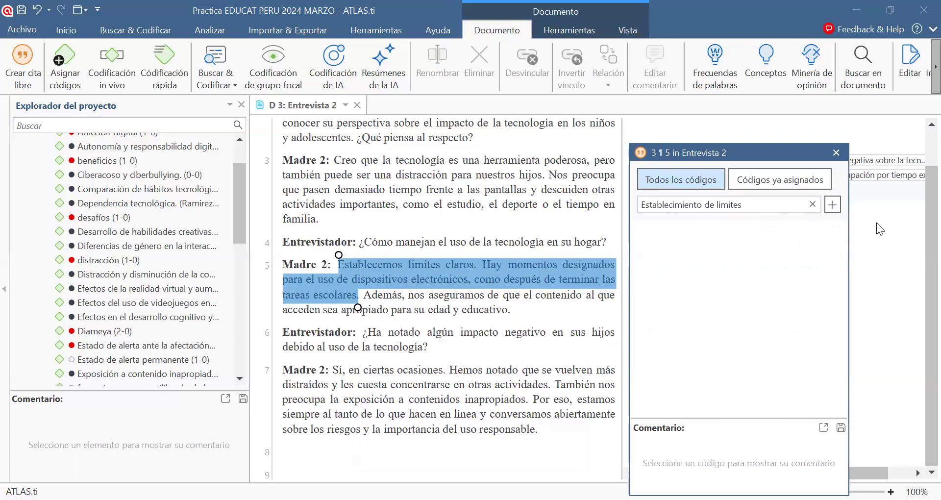
left_click(838, 205)
left_click(836, 153)
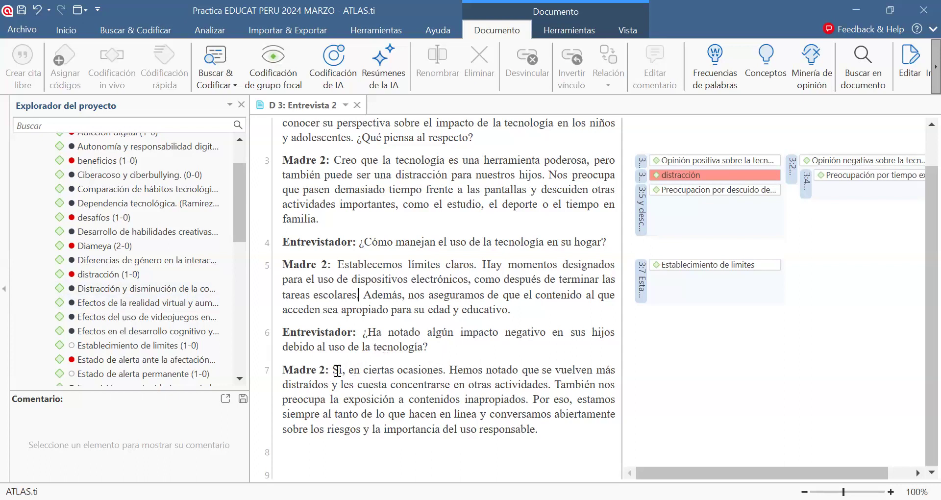
Assign the literature code beginning "Distracción y disminución de la concent" to Madre 2's passage from "Sí, en ciertas ocasiones" to "otras actividades" in paragraph 7.
left_click_drag(333, 370, 554, 386)
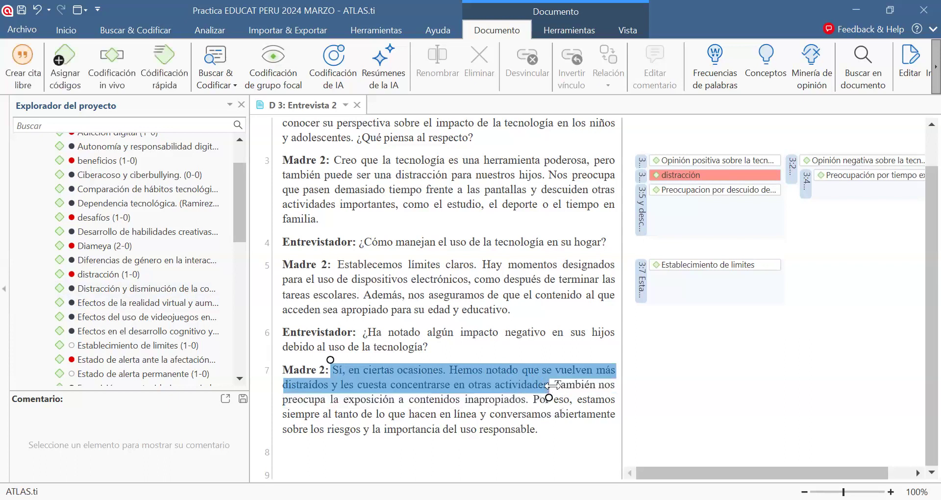
right_click(523, 379)
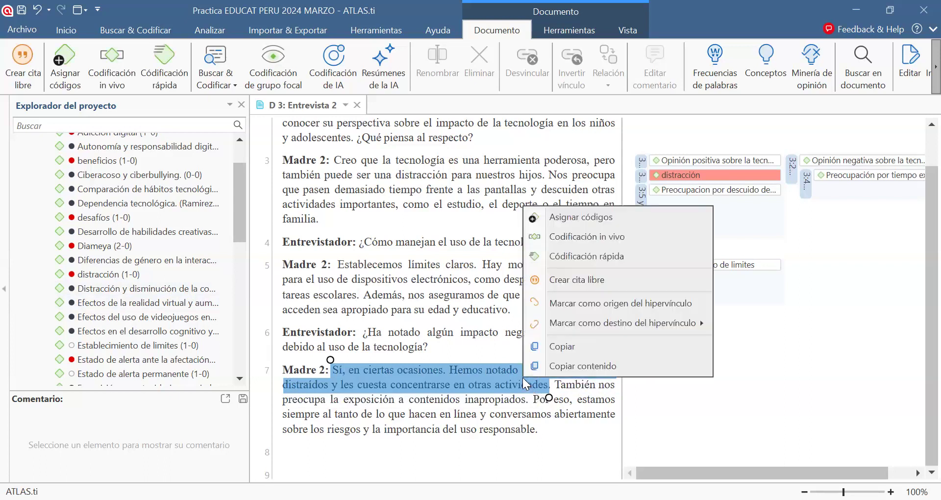
left_click(605, 219)
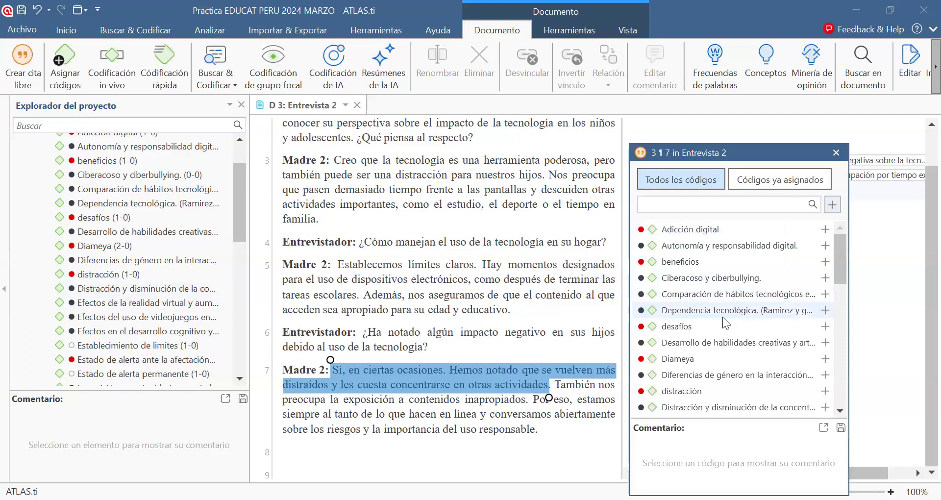
scroll(700, 362, "down", 5)
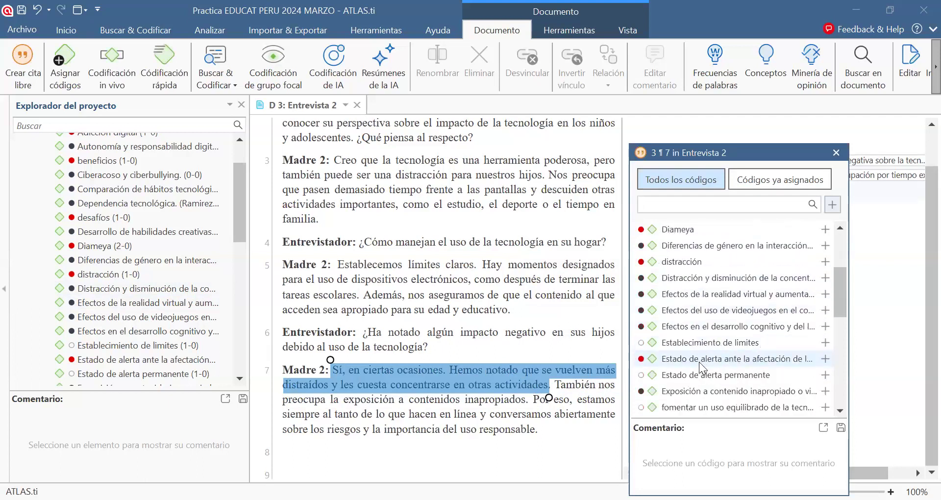
scroll(700, 363, "down", 3)
scroll(700, 367, "down", 6)
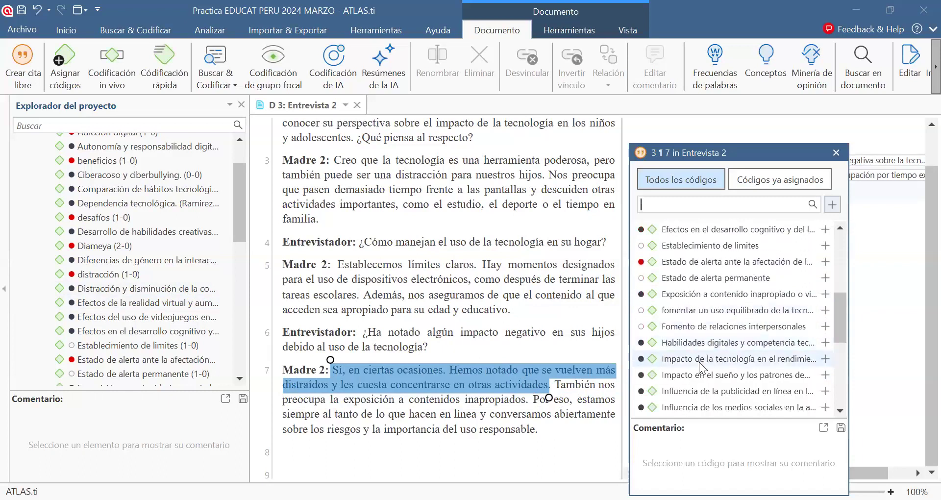
scroll(700, 367, "up", 5)
scroll(701, 368, "up", 12)
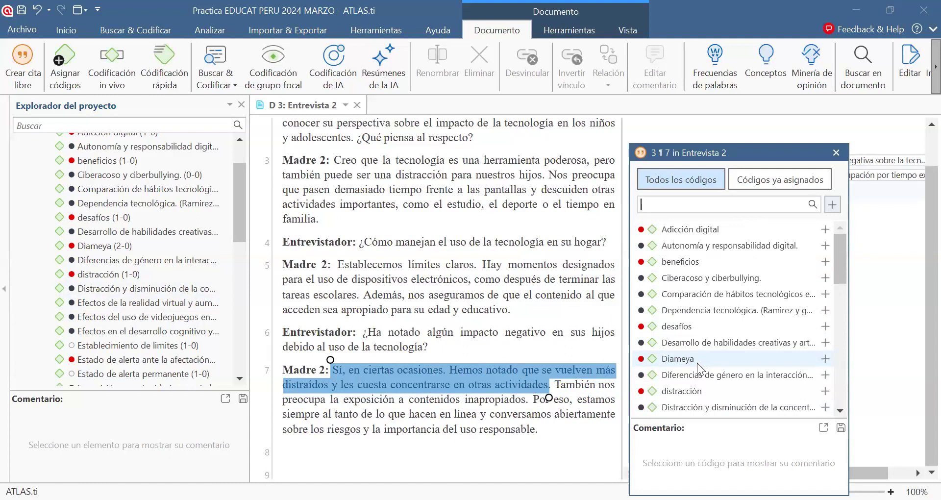
double_click(682, 407)
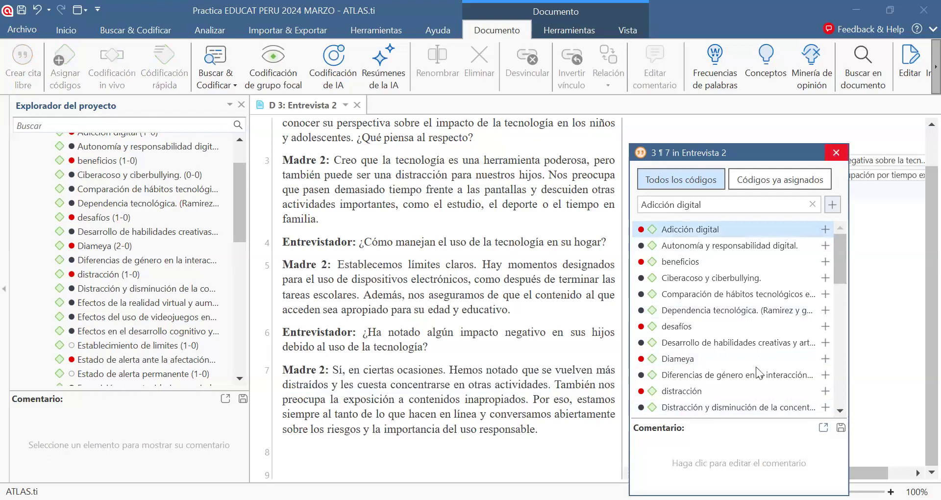
double_click(701, 407)
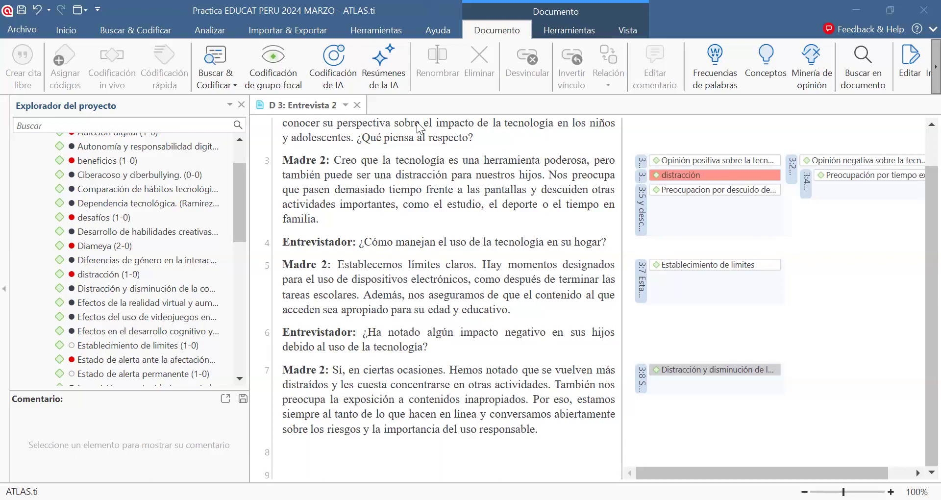
Assign the existing code "Rol supervisor de los padres" to Madre 2's passage from "Por eso, estamos" to "en línea" in paragraph 7.
left_click_drag(532, 402, 479, 423)
right_click(467, 411)
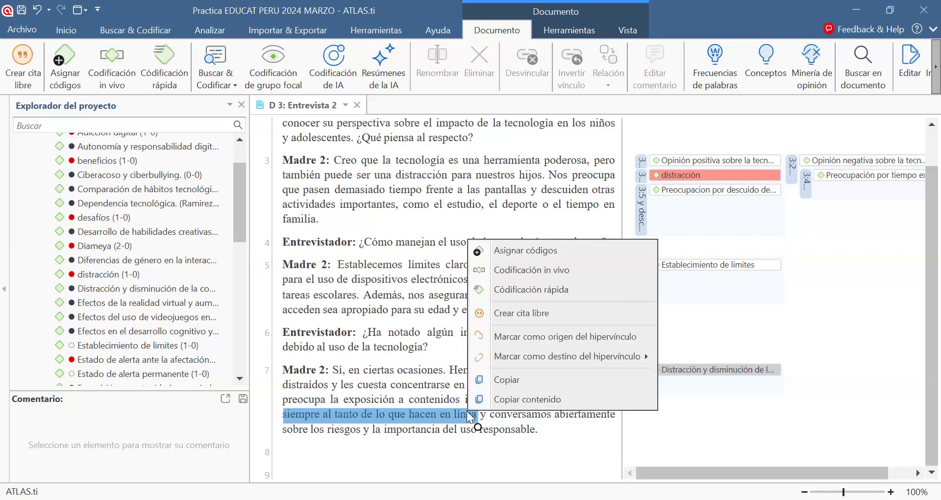
left_click(556, 250)
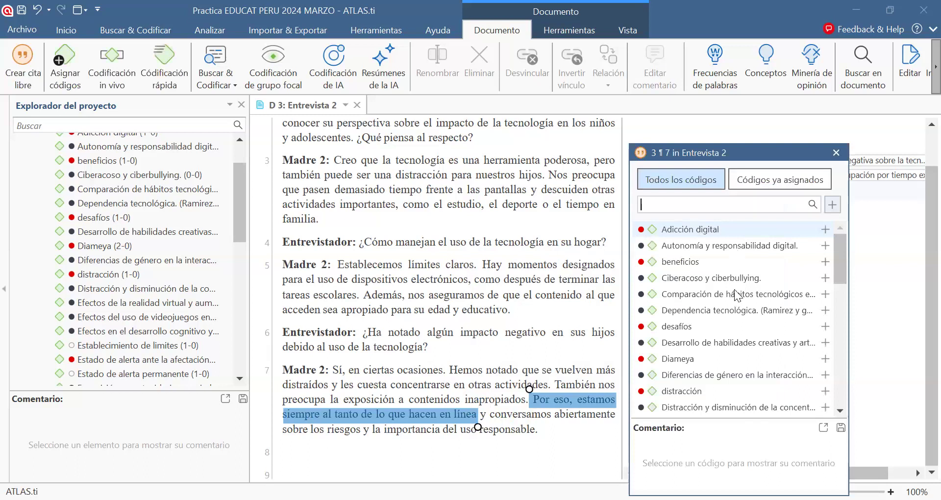
key("Down")
scroll(737, 298, "down", 2)
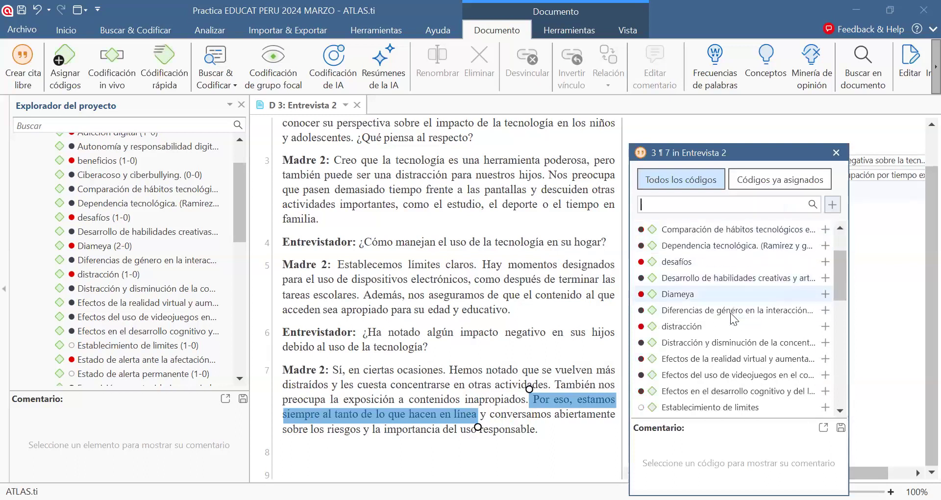
scroll(728, 317, "down", 3)
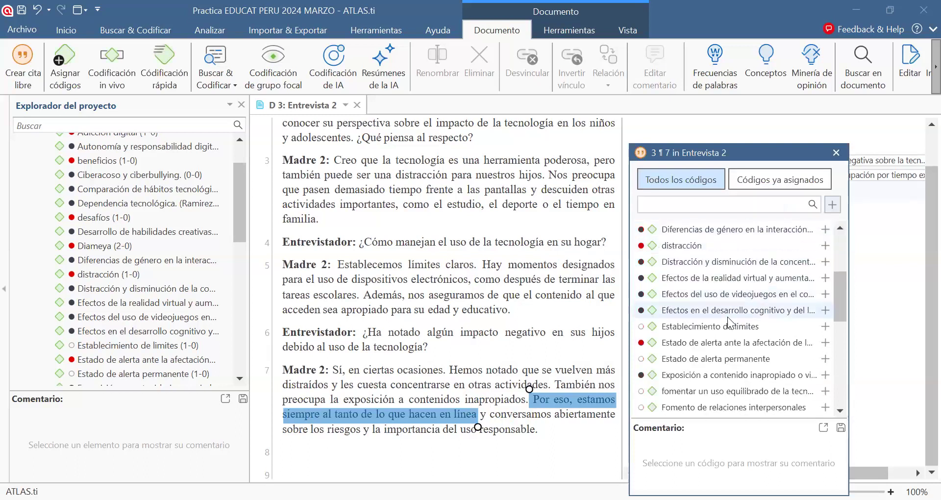
scroll(727, 316, "down", 3)
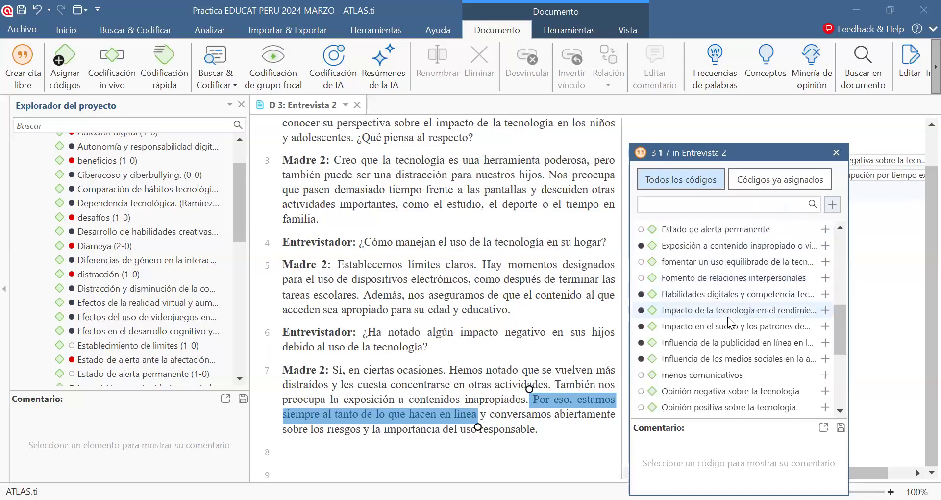
scroll(728, 317, "down", 3)
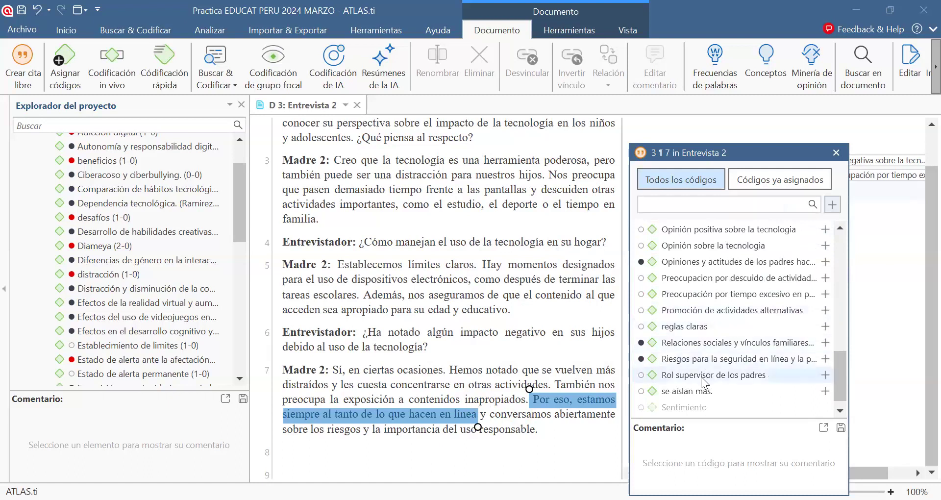
left_click(701, 377)
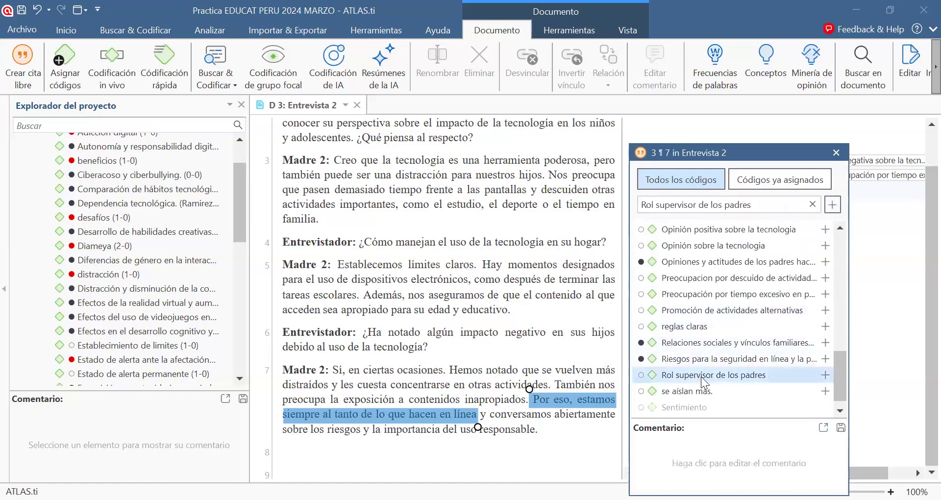
left_click(836, 153)
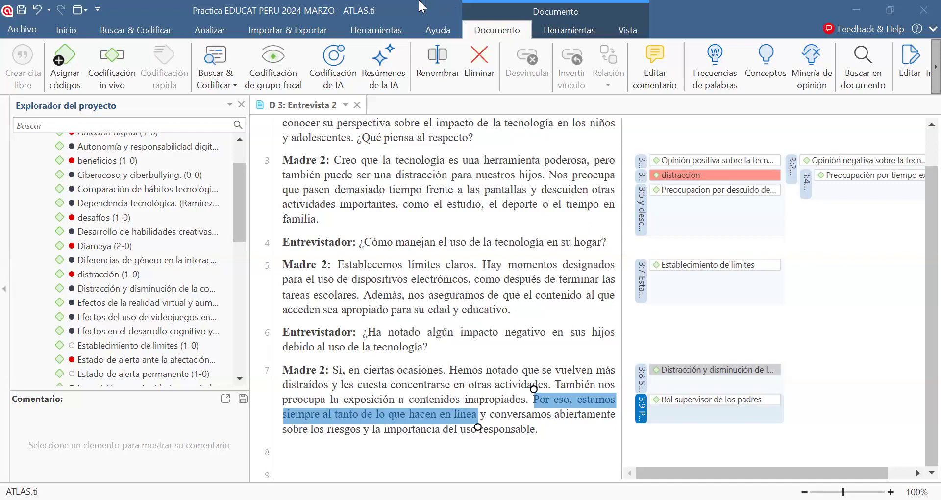
left_click(399, 65)
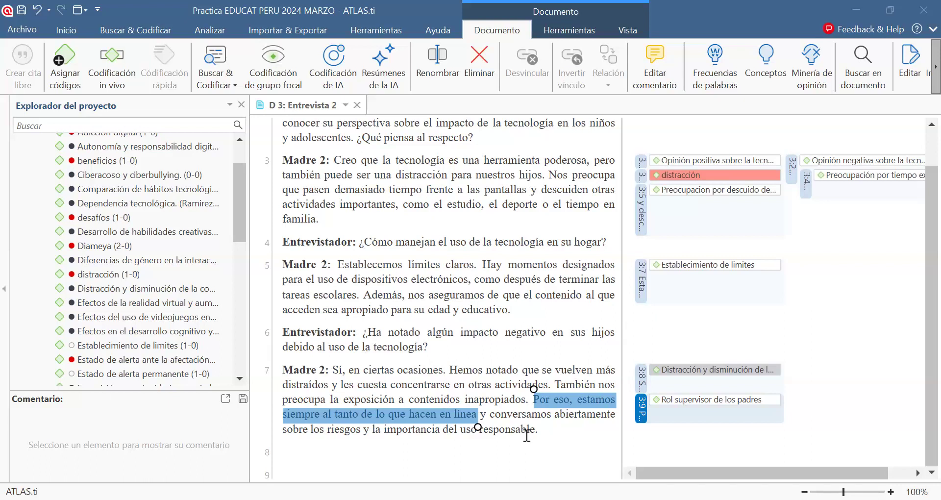
Select the passage from "y conversamos abiertamente" to "uso responsable" in paragraph 7 for coding and look through the existing codes.
left_click_drag(478, 414, 576, 424)
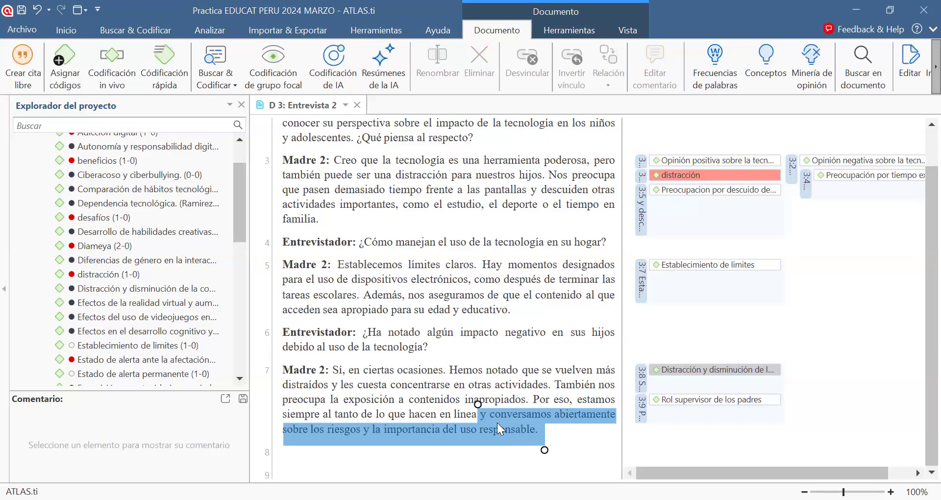
right_click(498, 423)
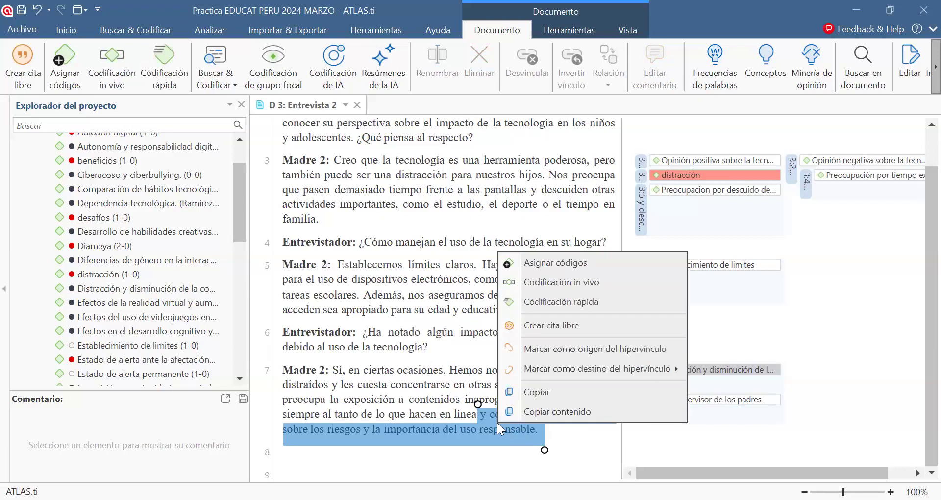
left_click(601, 262)
scroll(716, 269, "down", 2)
scroll(716, 269, "down", 4)
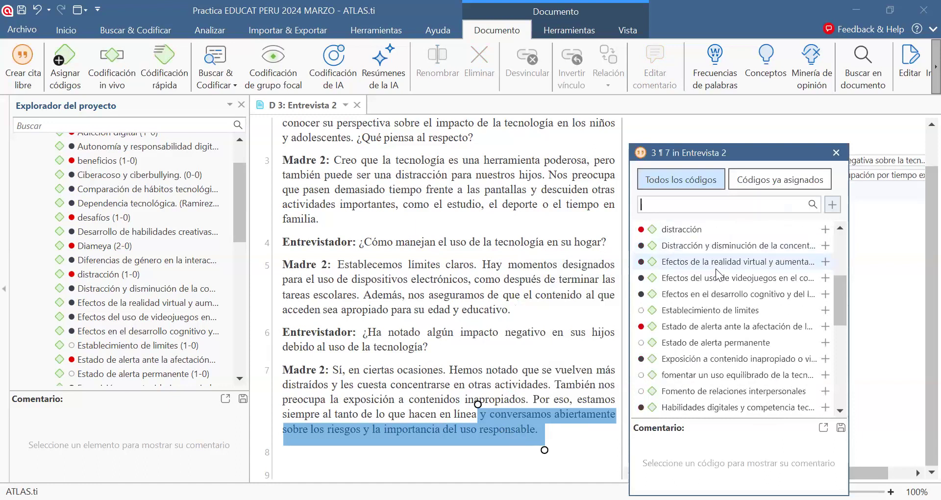
scroll(716, 269, "down", 1)
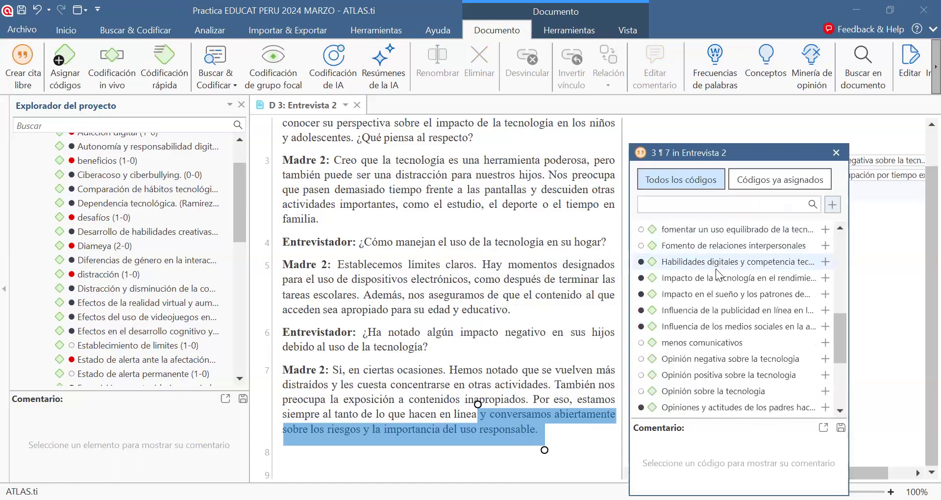
scroll(716, 269, "down", 2)
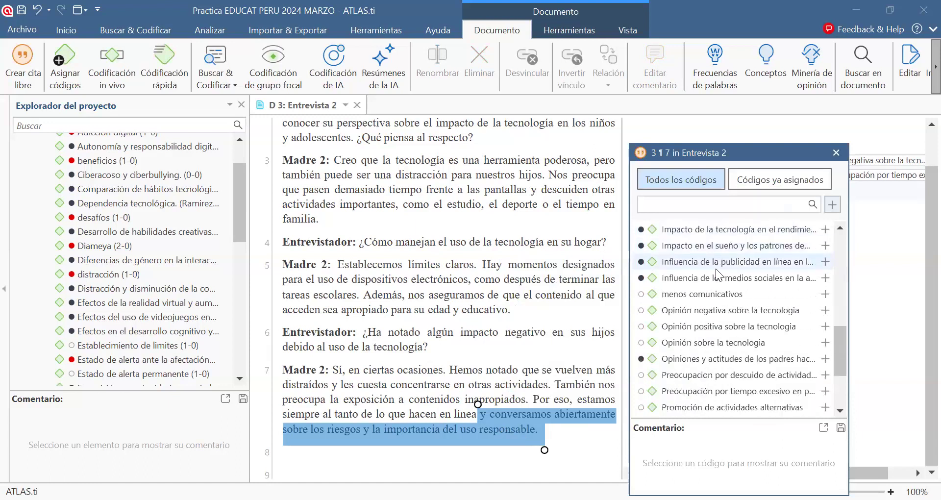
scroll(716, 269, "down", 1)
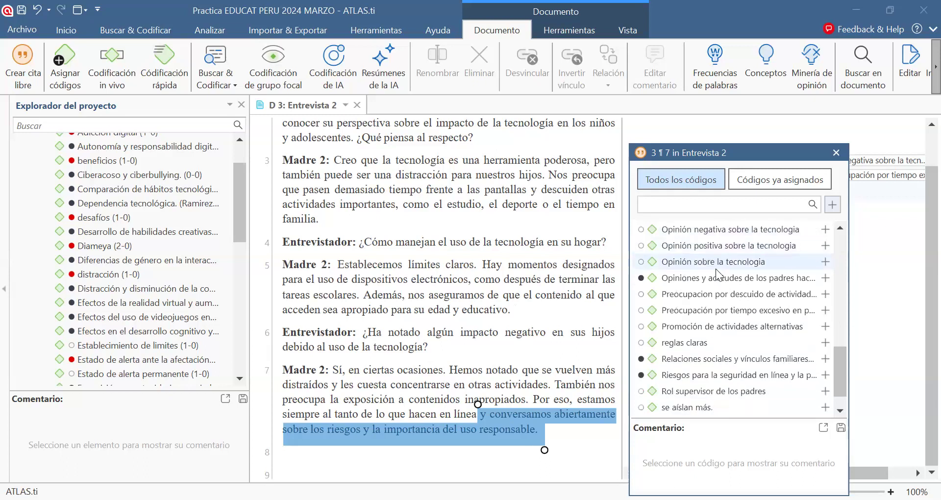
scroll(716, 269, "up", 5)
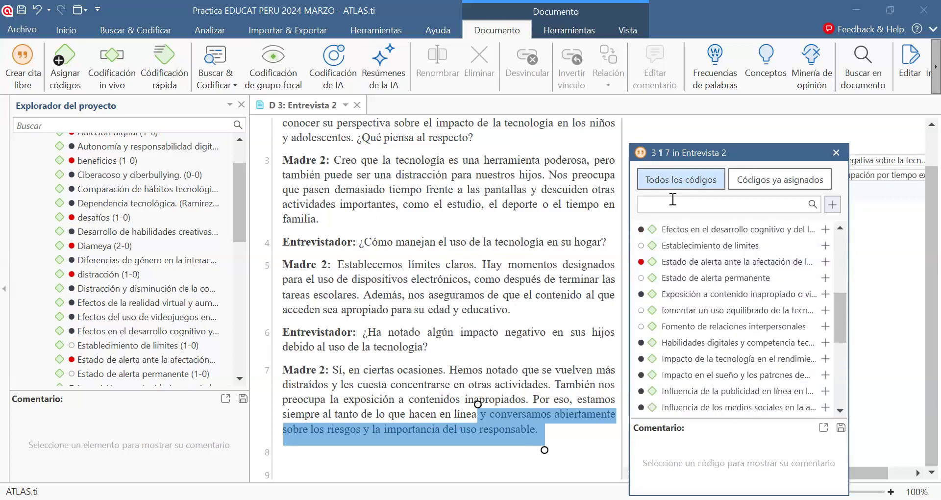
Create the code "reflexión en conjunto sobre el impacto de la tecnologia" and assign it to the selected passage in paragraph 7.
left_click(672, 204)
type("refl")
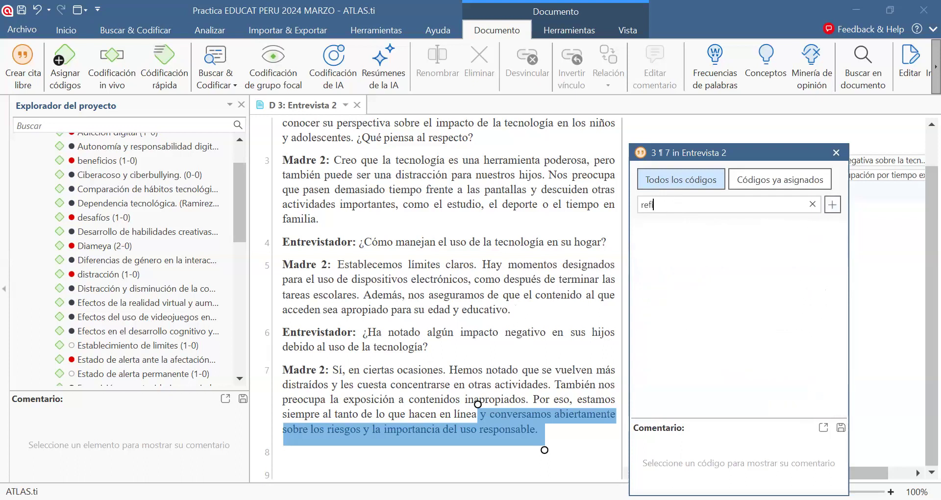
type("exion")
type(" en conju")
type("nto")
left_click(667, 205)
key("BackSpace")
type("ó")
key("End")
type("sov")
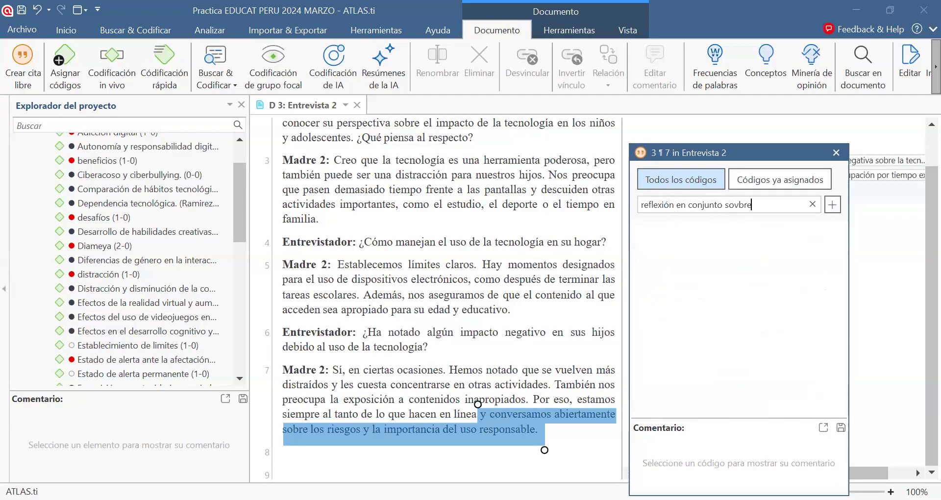
key("BackSpace")
type("bre el impacto de la tecnologia")
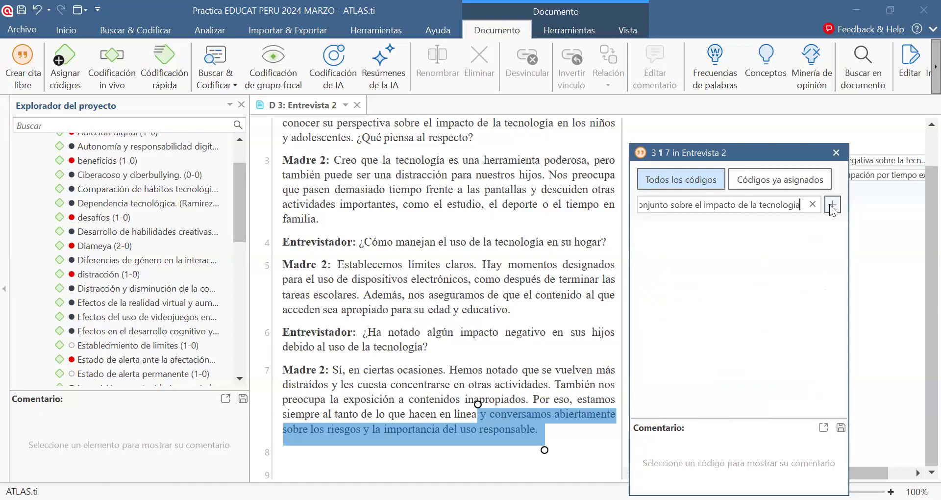
left_click(832, 205)
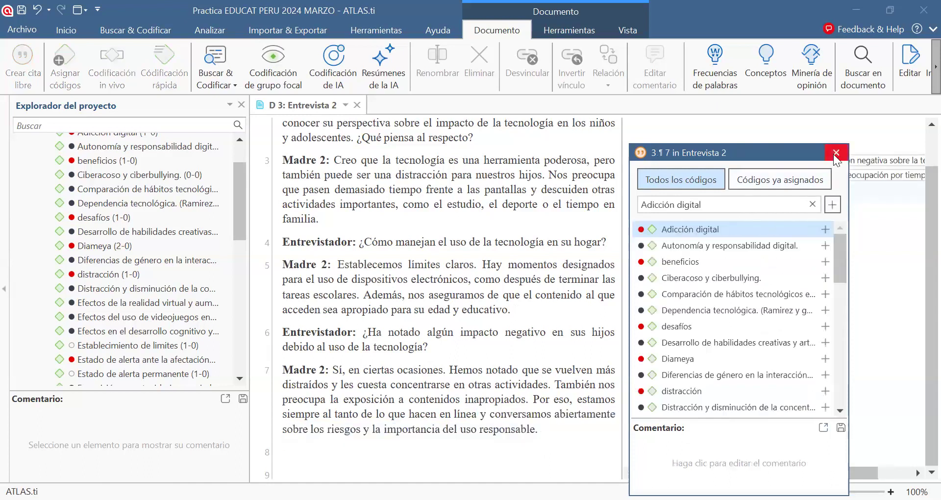
left_click(836, 153)
Close the Entrevista 2 document and collapse the project's list of codes.
left_click_drag(235, 211, 234, 155)
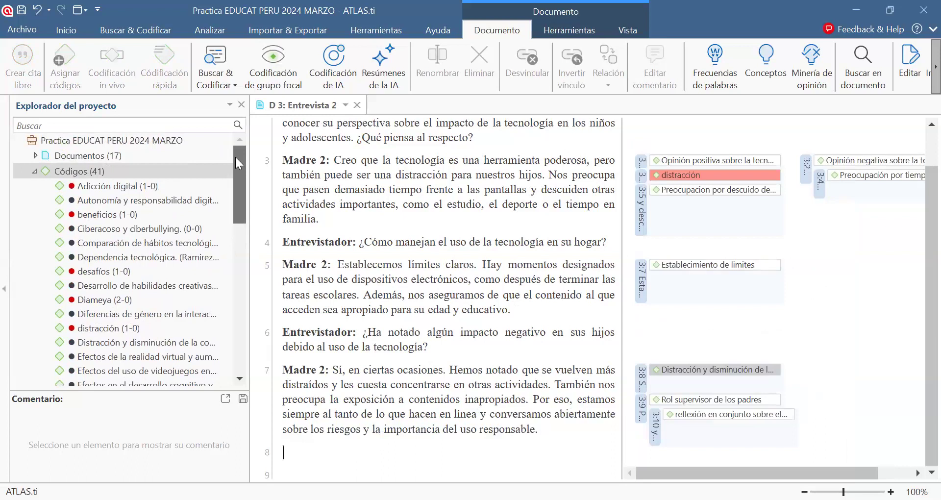
left_click(43, 172)
left_click(35, 170)
left_click(35, 171)
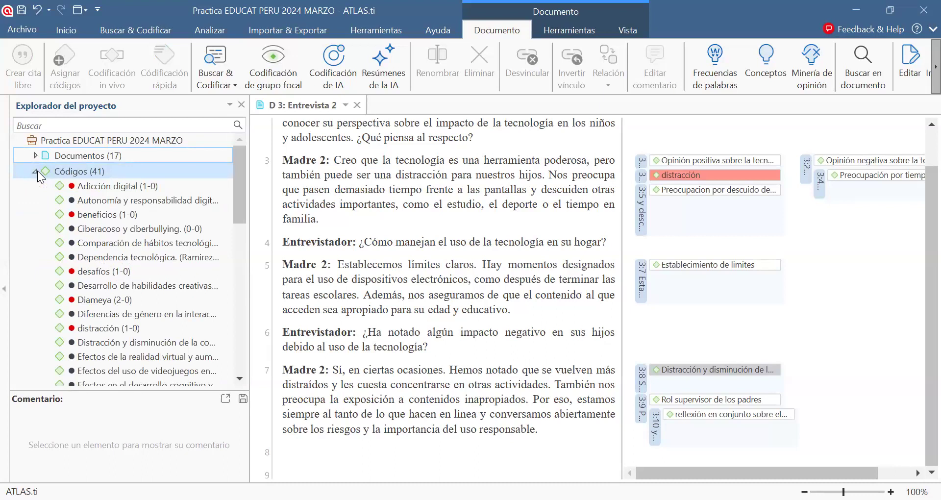
left_click(357, 106)
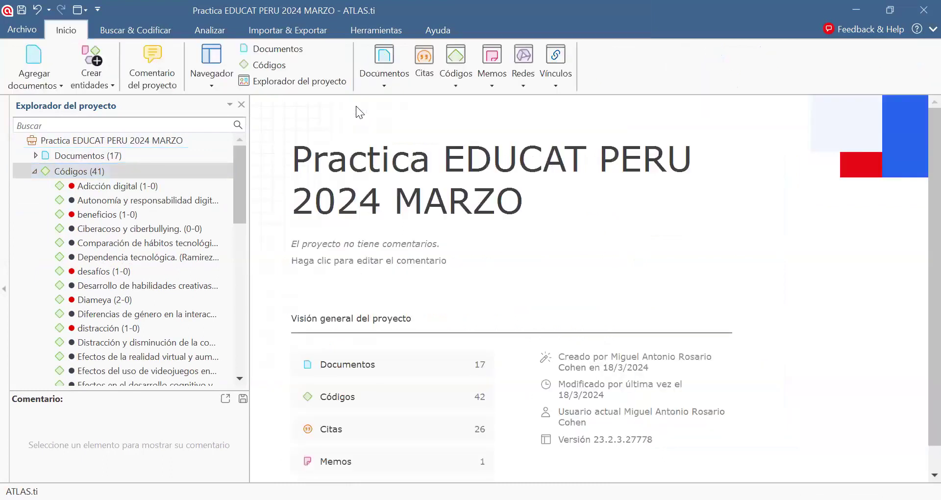
left_click(35, 171)
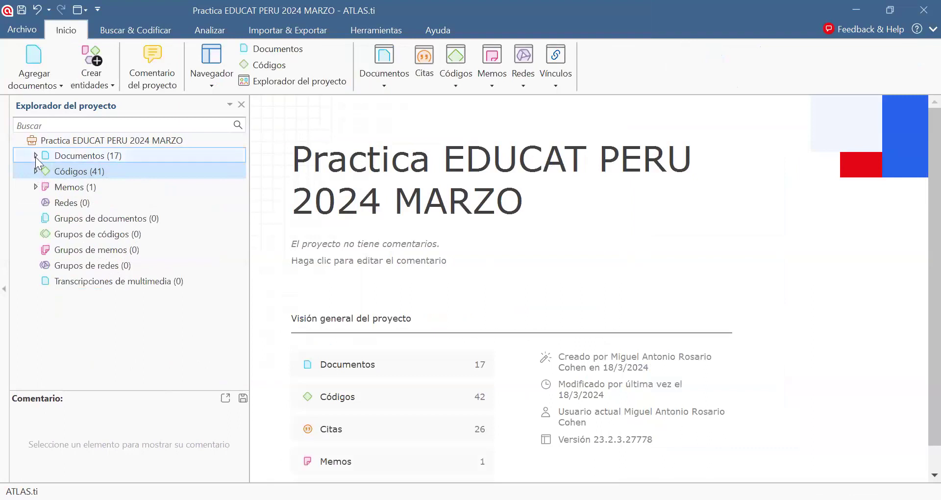
Open the image document imagen-2, widen its viewing area and enlarge the picture to 200%.
left_click(35, 156)
left_click(100, 243)
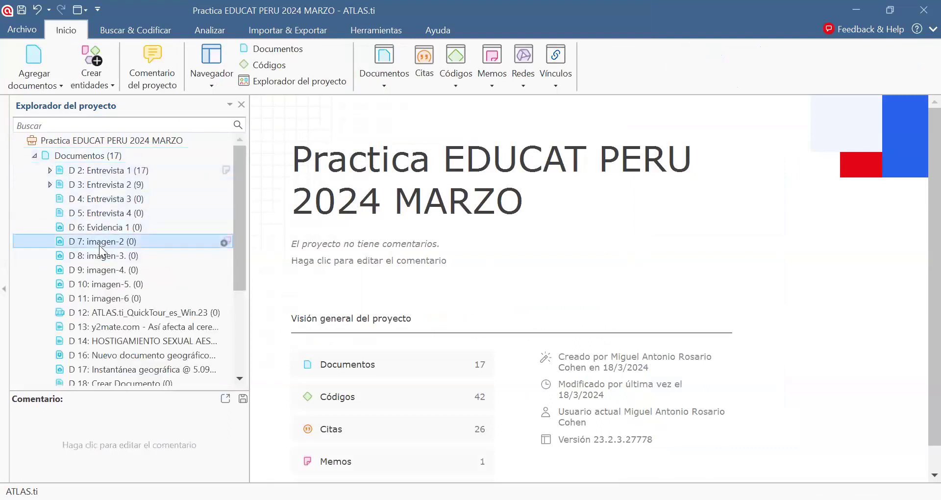
double_click(99, 243)
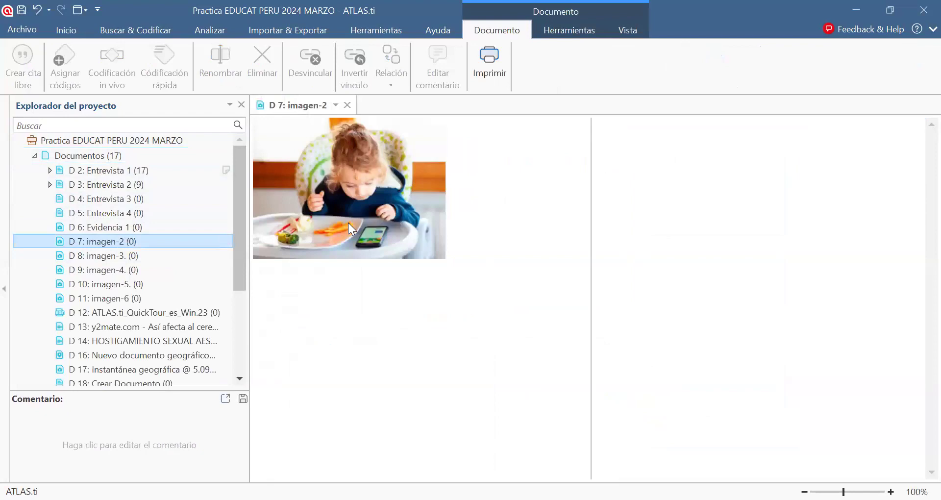
left_click_drag(590, 243, 685, 270)
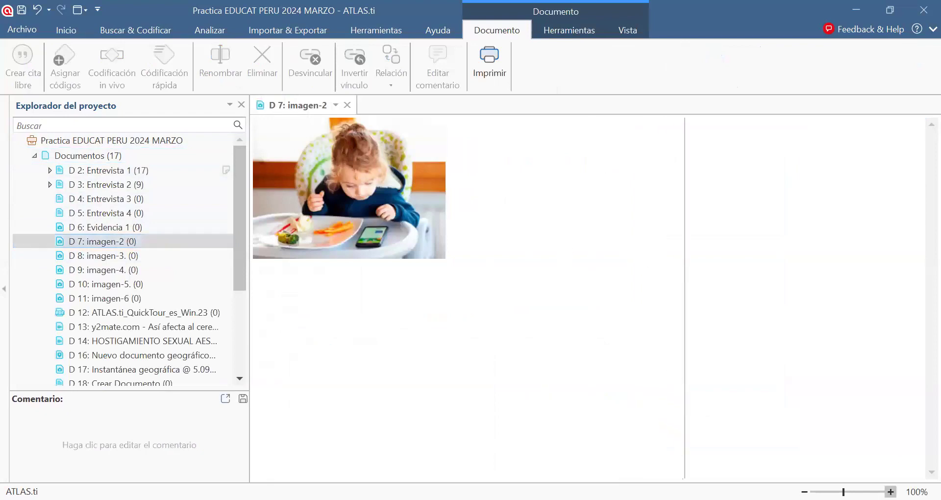
left_click(891, 491)
left_click(891, 491)
left_click(891, 492)
left_click(891, 492)
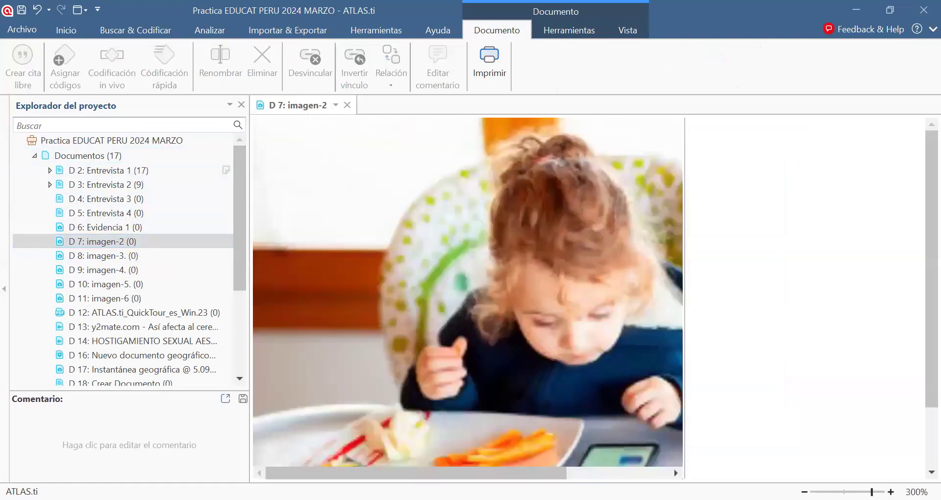
left_click(805, 492)
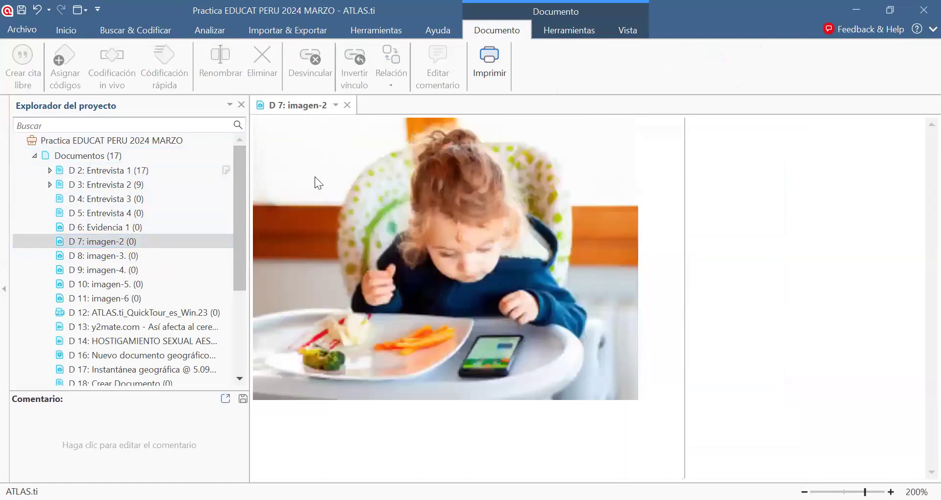
Mark almost the whole imagen-2 picture as a quotation and assign it the code beginning "Distracción y disminución de la concent".
left_click_drag(260, 122, 635, 398)
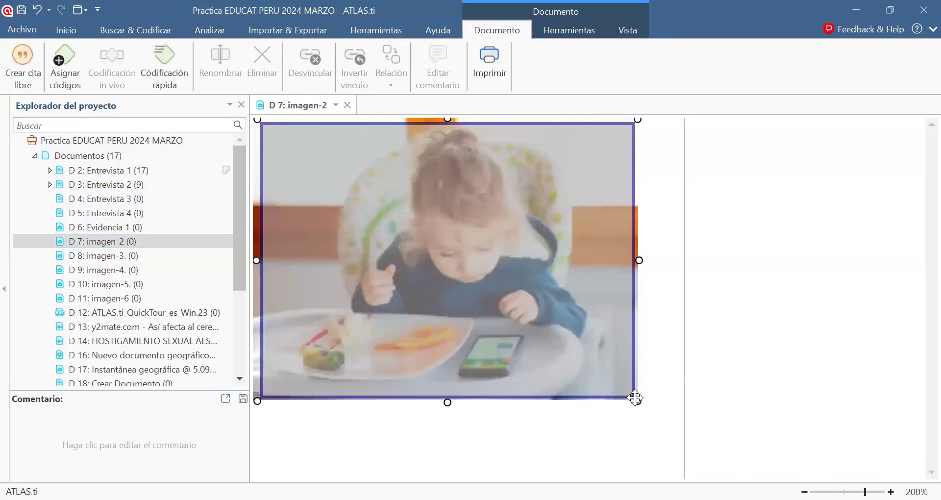
right_click(424, 257)
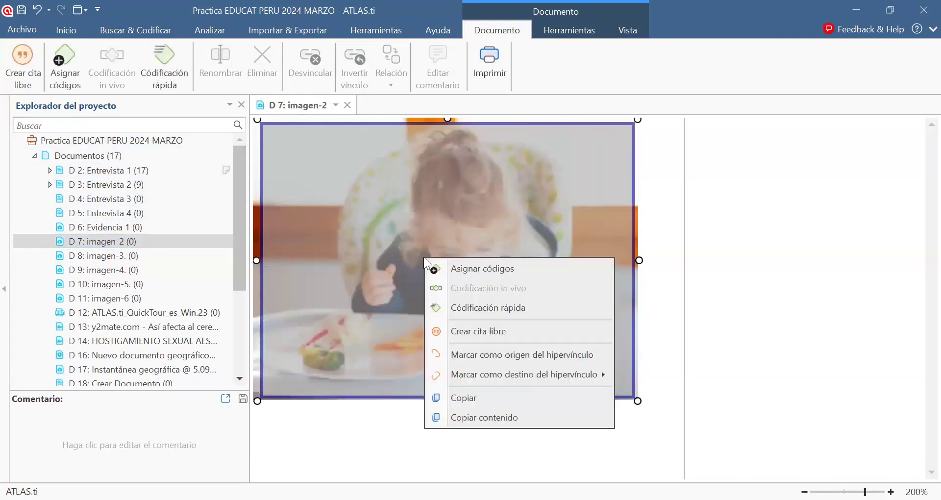
left_click(489, 271)
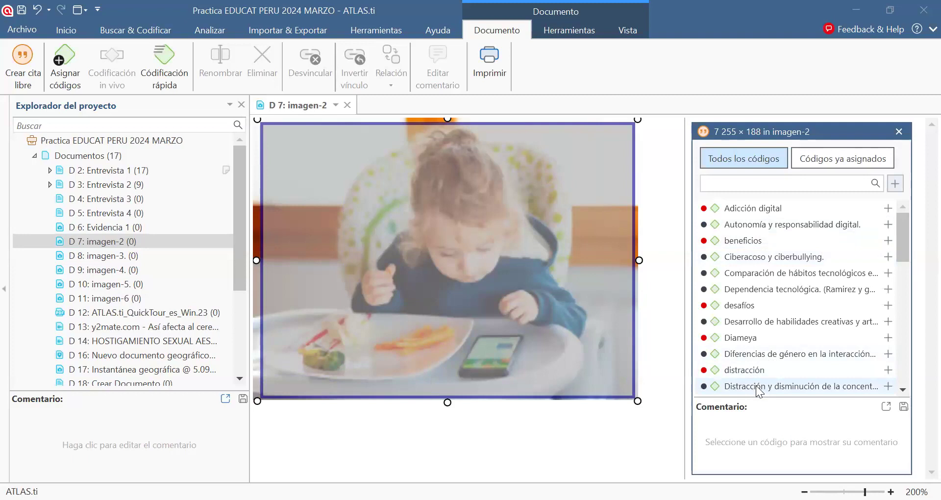
double_click(758, 387)
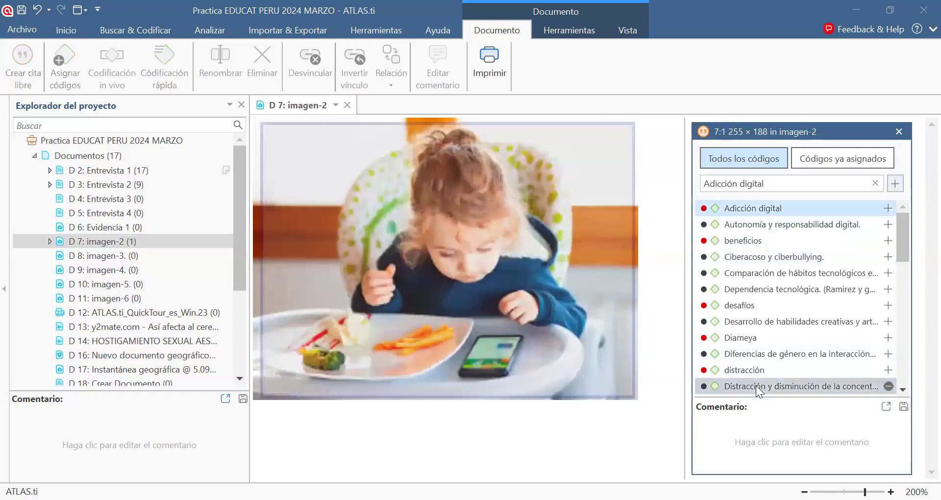
left_click(900, 132)
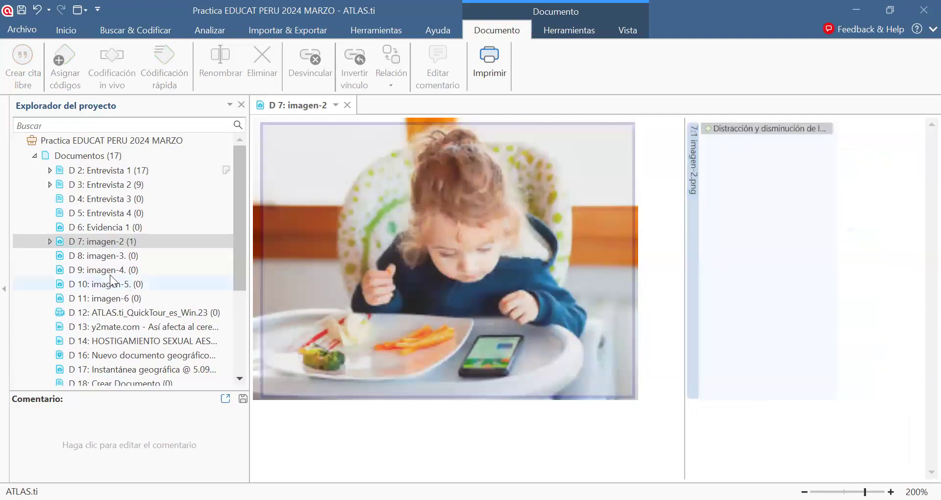
Open the image document imagen-3 and select almost the whole picture.
double_click(83, 256)
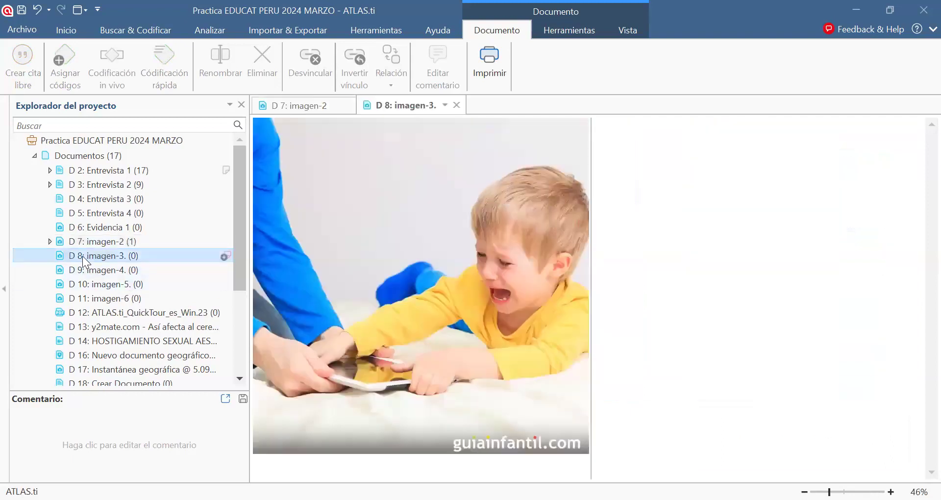
left_click_drag(255, 140, 587, 442)
Look through the full list of existing codes for one that fits the selected area of imagen-3, assigning none.
right_click(425, 288)
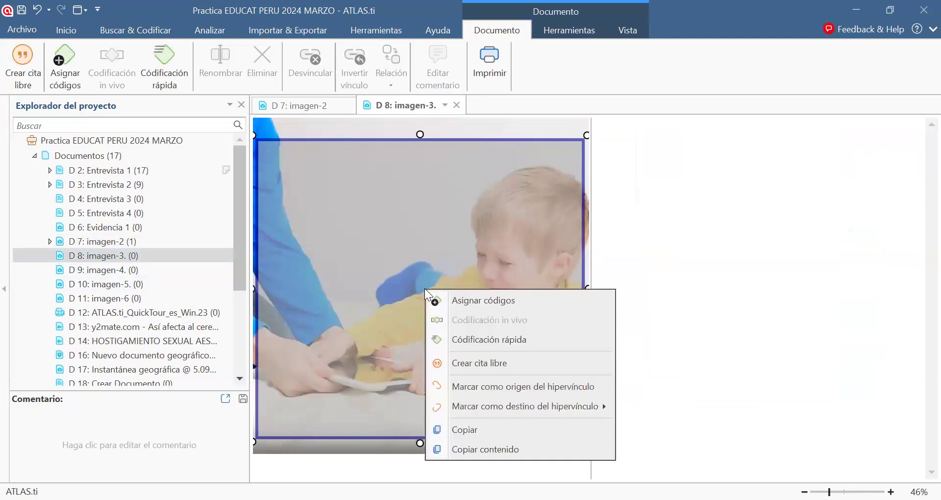
left_click(498, 299)
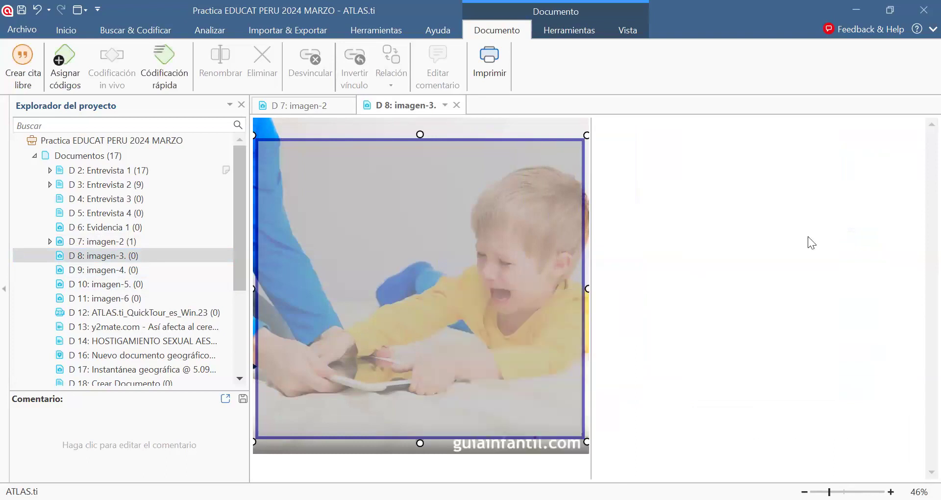
scroll(814, 261, "down", 4)
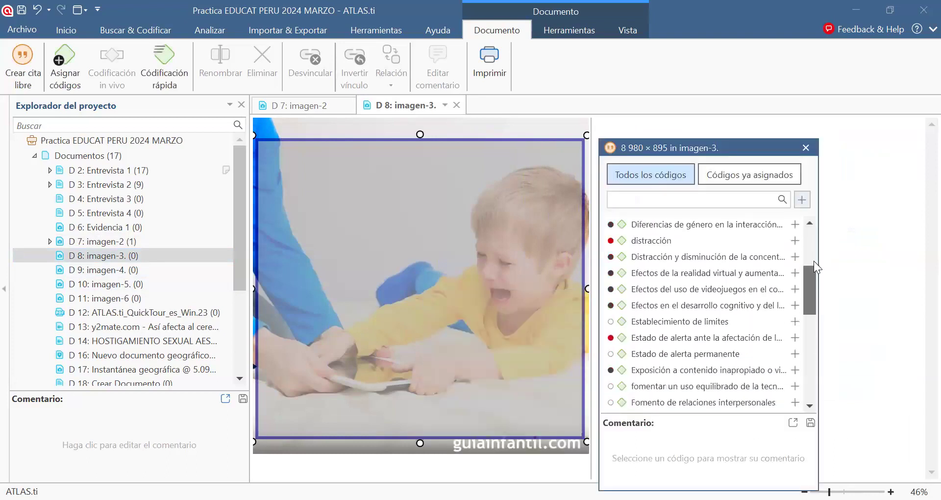
scroll(813, 261, "down", 1)
scroll(821, 293, "down", 1)
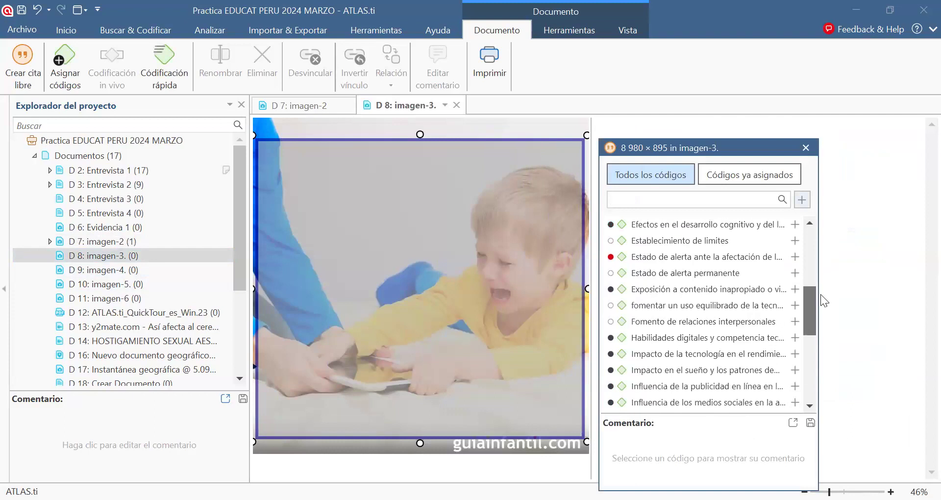
scroll(821, 304, "down", 1)
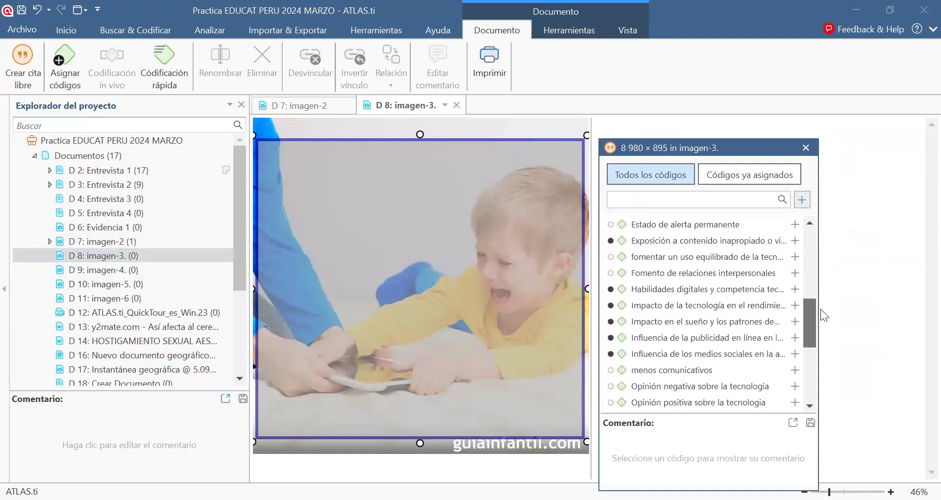
scroll(821, 309, "down", 2)
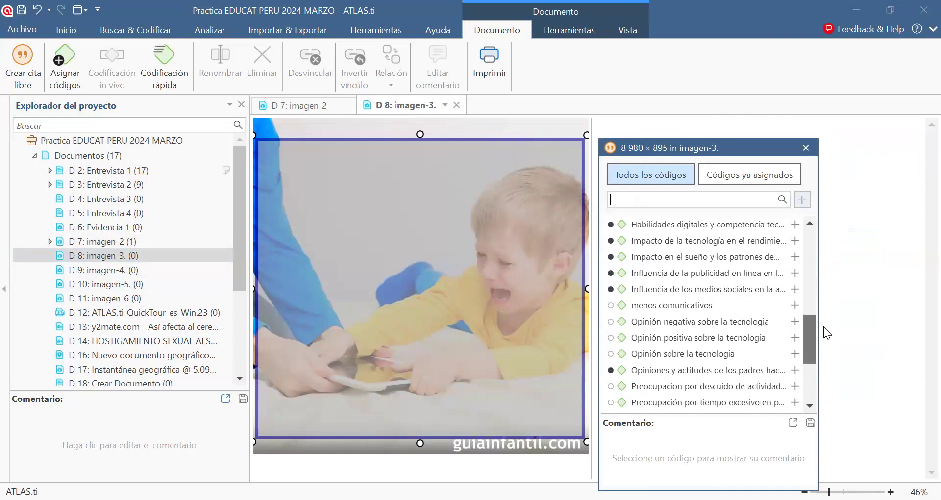
scroll(825, 338, "down", 4)
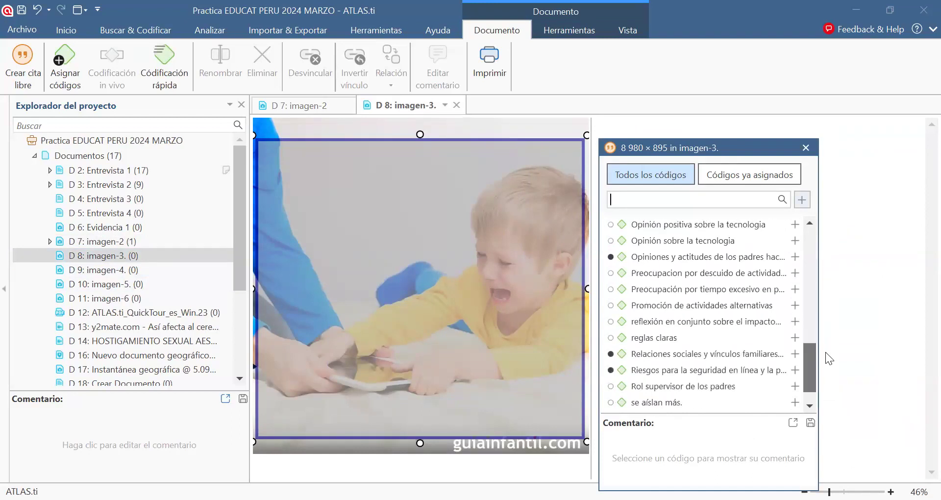
scroll(826, 359, "up", 15)
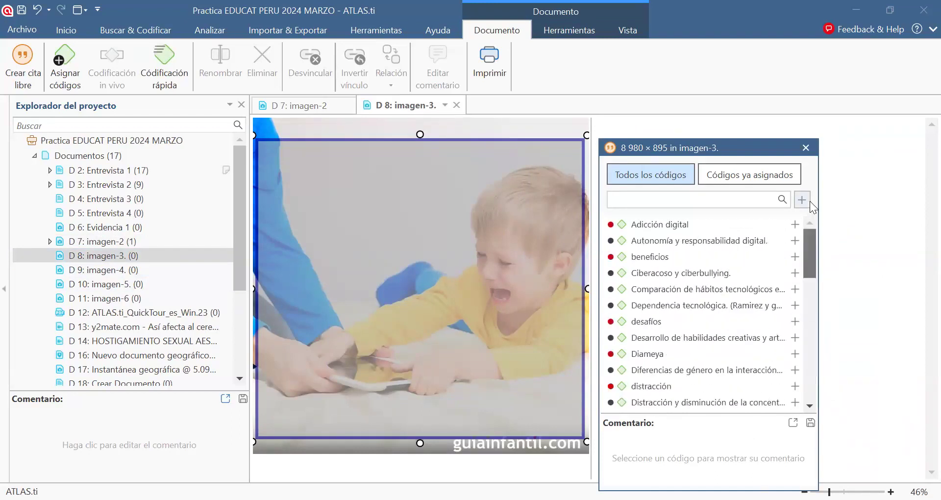
left_click(808, 148)
Search the codes for "depe" and assign "Dependencia tecnológica" to the selected area of imagen-3.
right_click(407, 223)
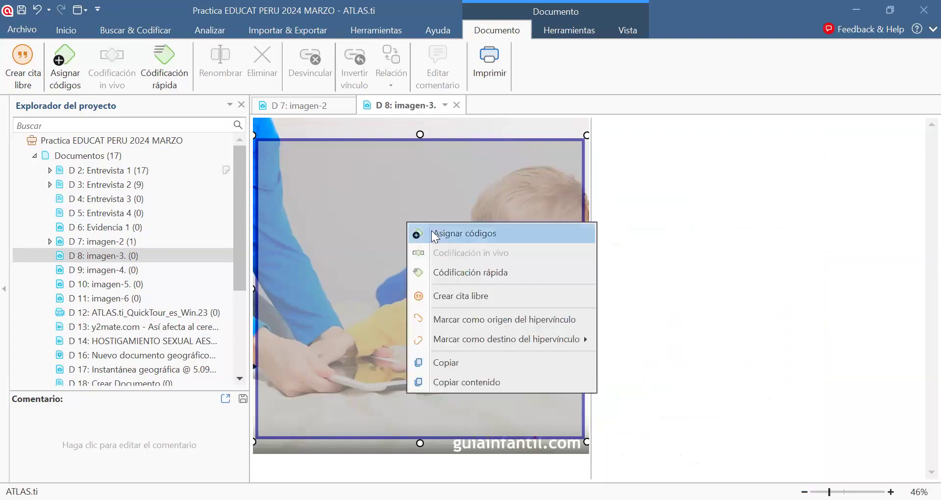
left_click(465, 233)
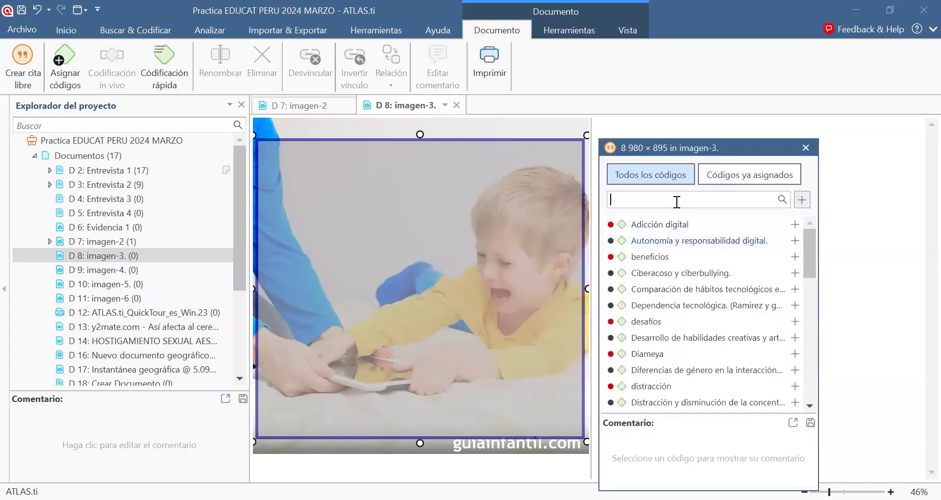
type("depe")
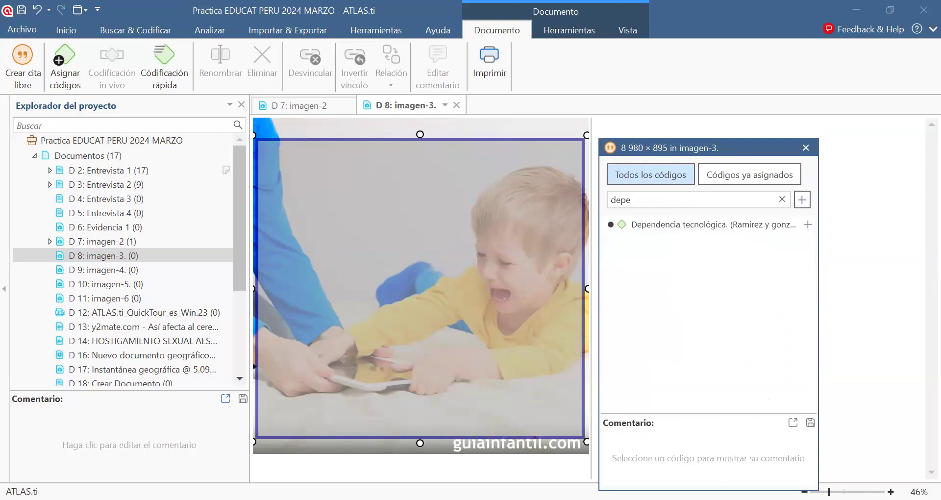
left_click(651, 228)
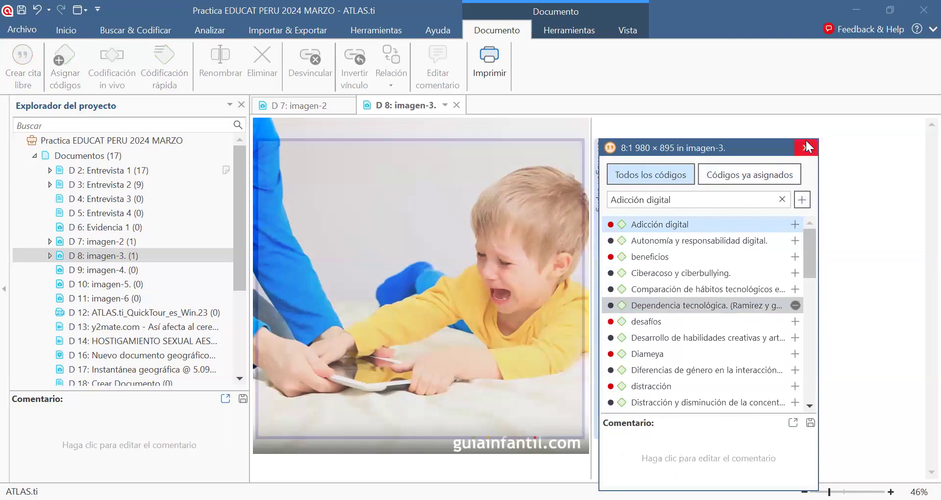
left_click(500, 102)
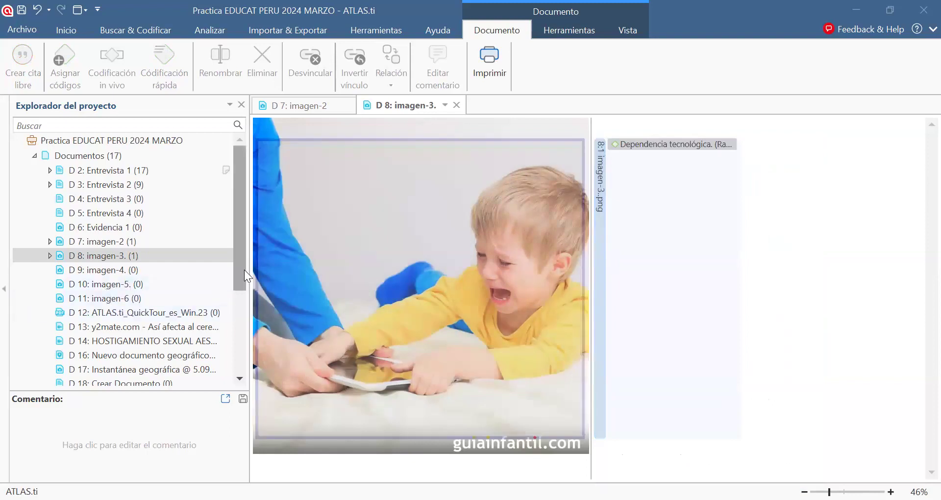
Open video document D 13 in a widened viewing area and play it muted from about 0:41.
double_click(117, 327)
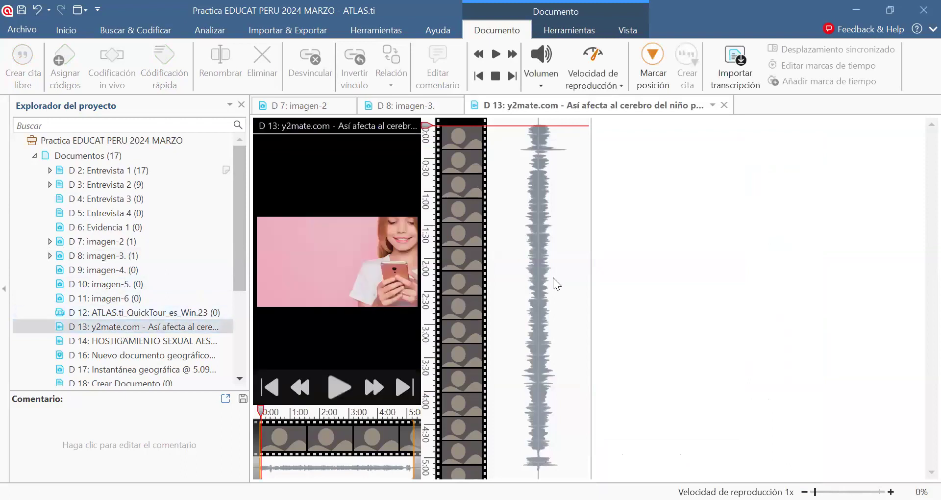
left_click_drag(591, 264, 890, 247)
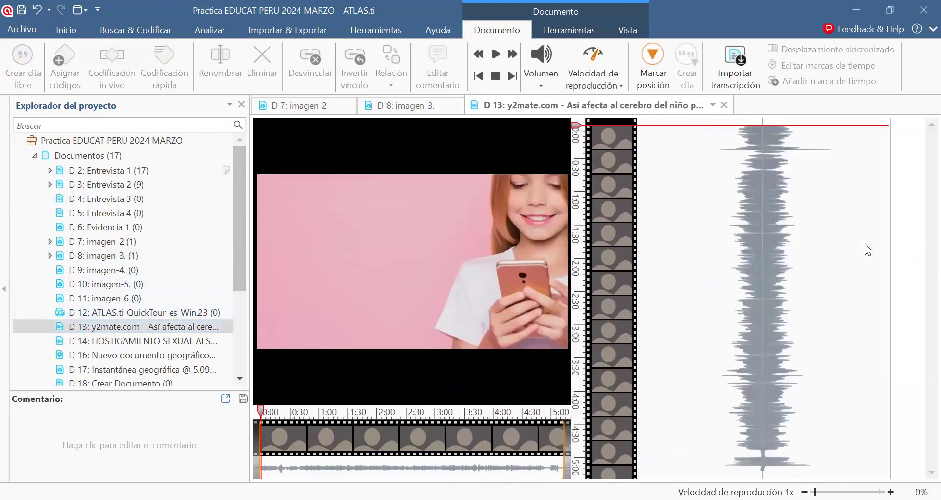
left_click(413, 385)
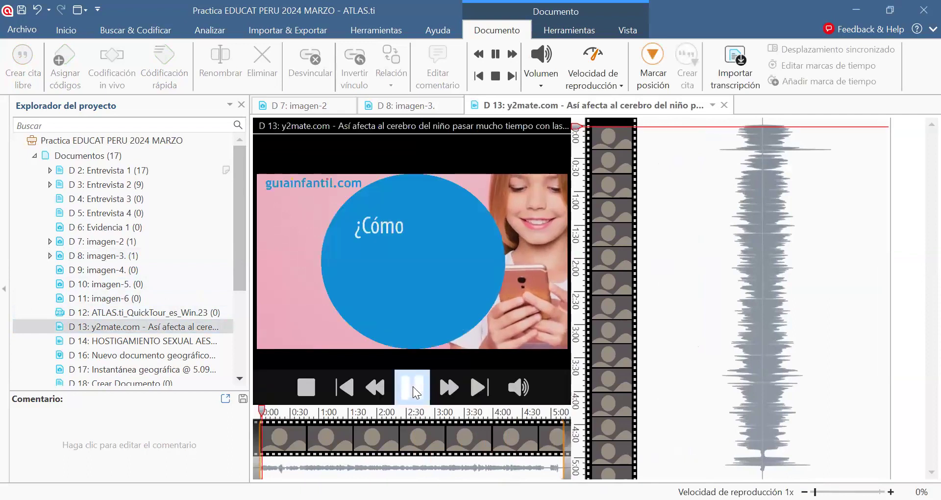
left_click(517, 389)
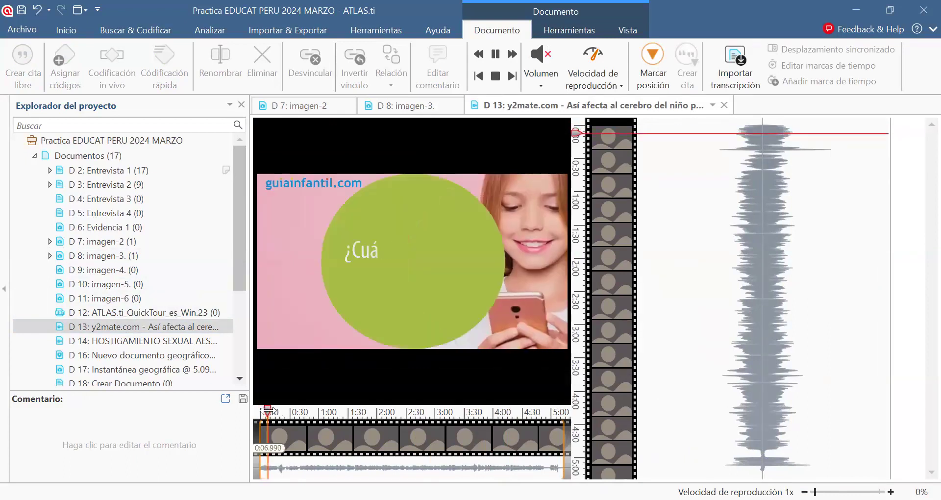
left_click_drag(268, 412, 300, 411)
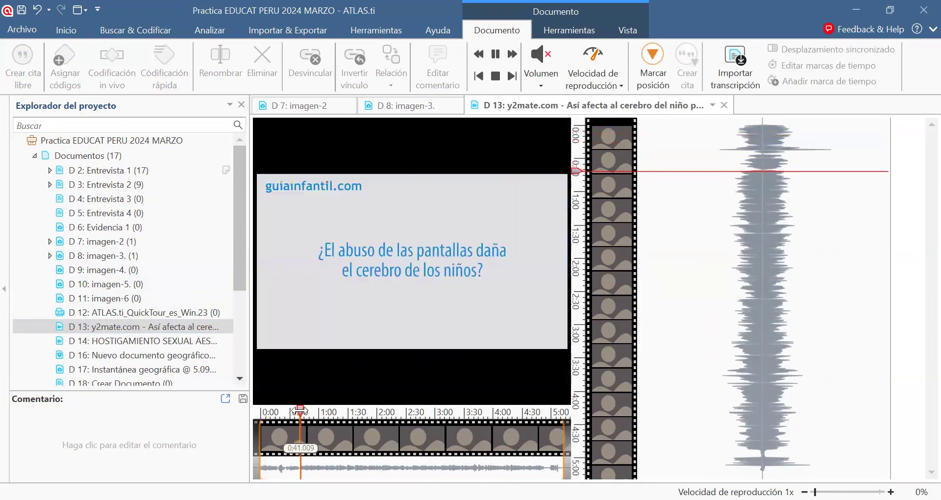
Create a quotation in the playing video from about 0:49 to 1:05.
mouse_move(347, 314)
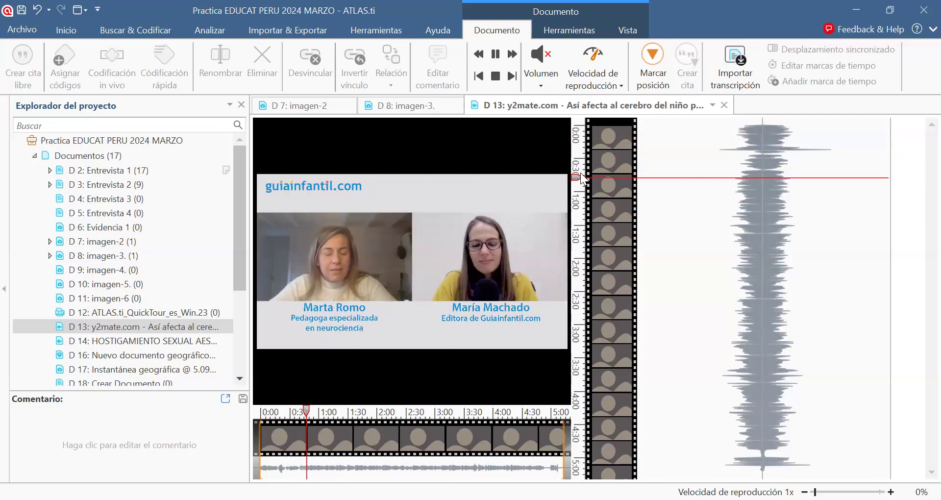
left_click(653, 63)
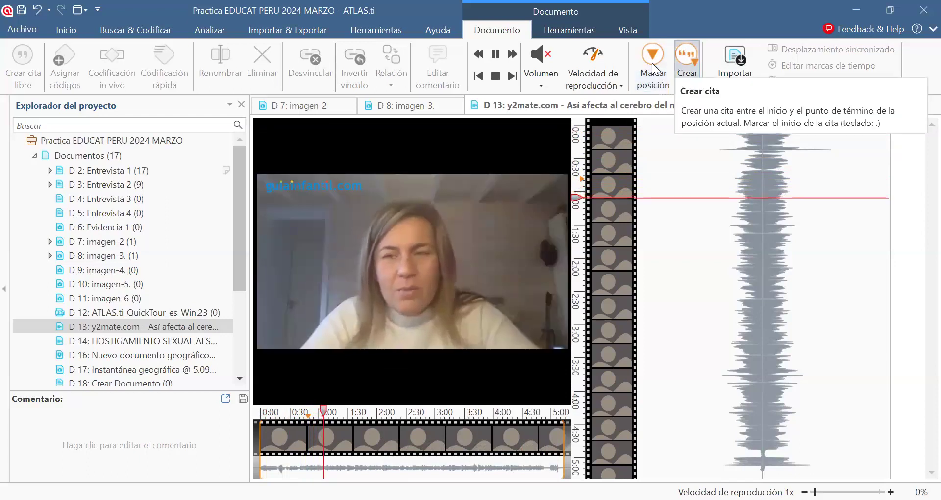
left_click(687, 68)
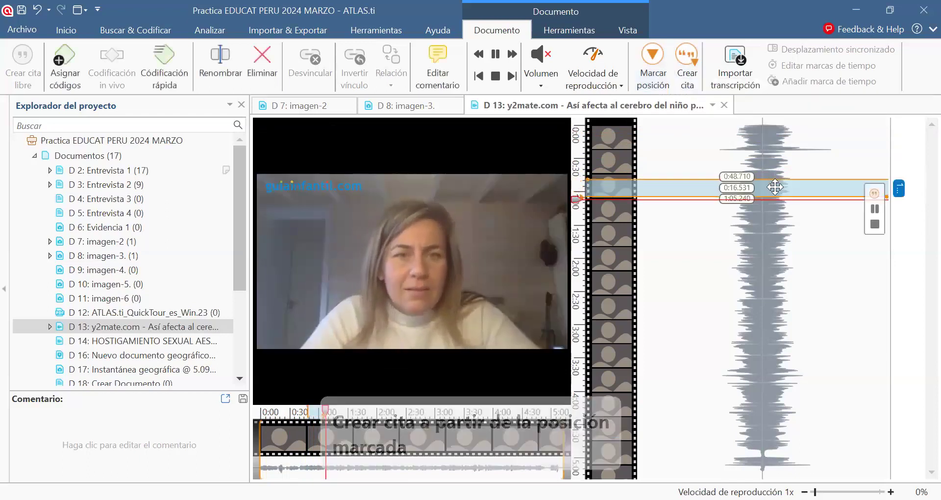
Assign the code "Dependencia tecnológica" to the first video quotation and narrow the video area to make room for the coding margin.
mouse_move(628, 191)
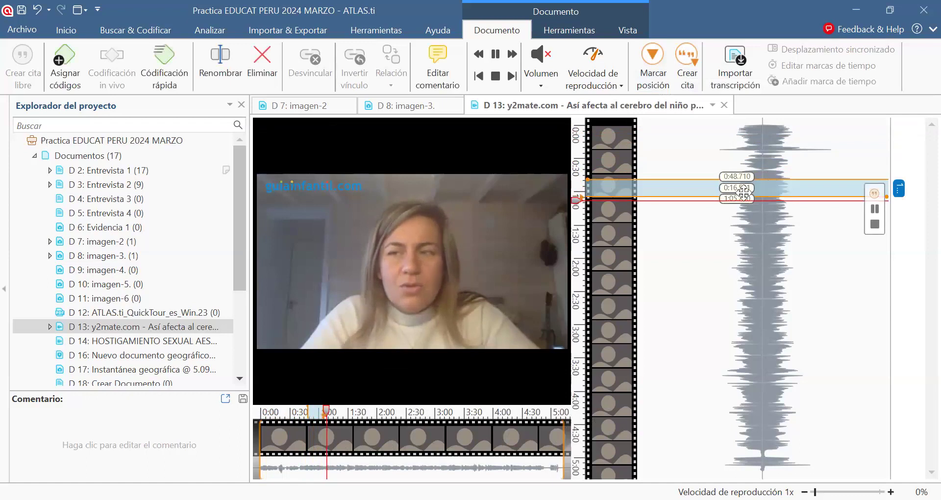
right_click(665, 186)
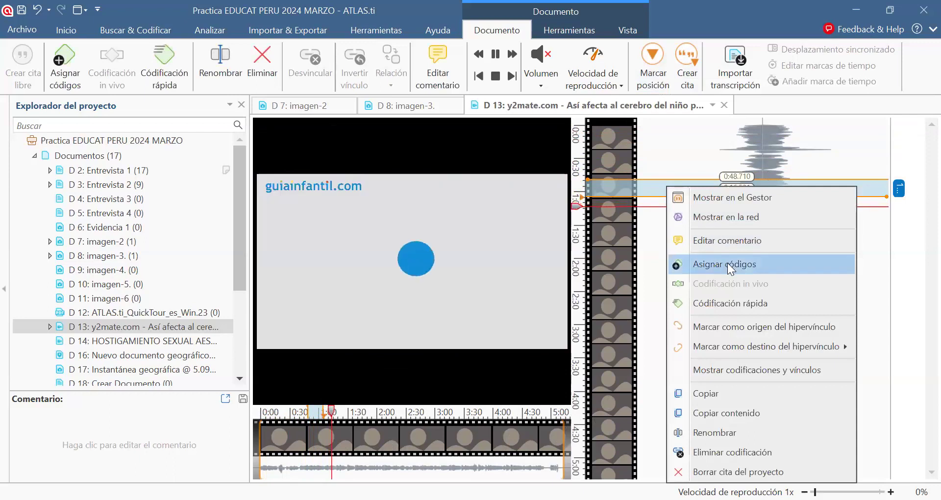
left_click(728, 263)
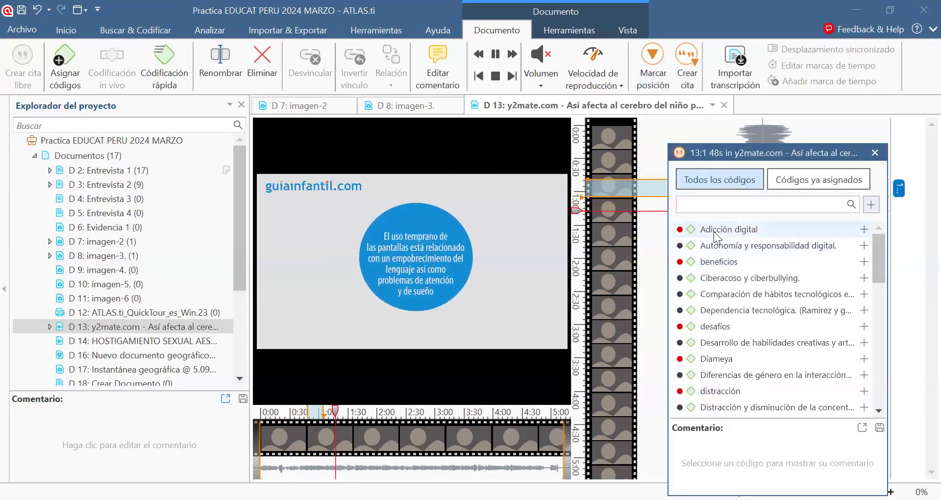
double_click(740, 308)
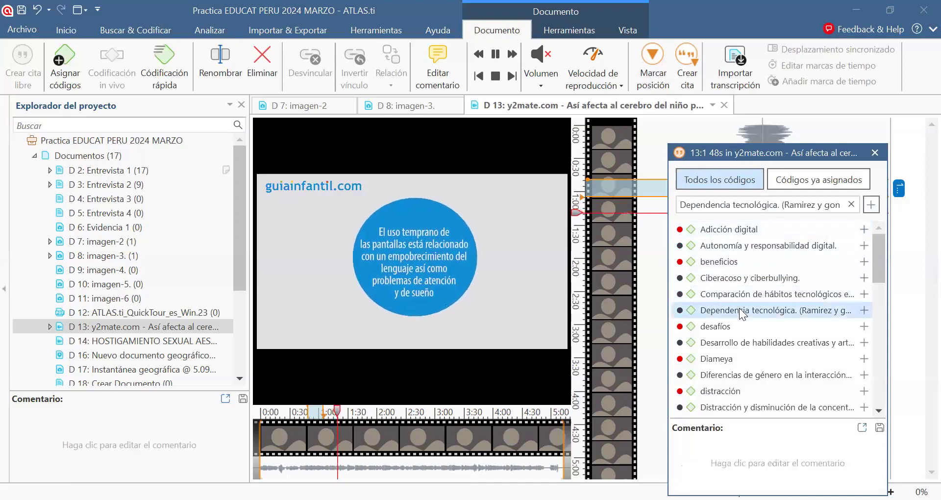
left_click(879, 152)
left_click_drag(808, 231, 694, 242)
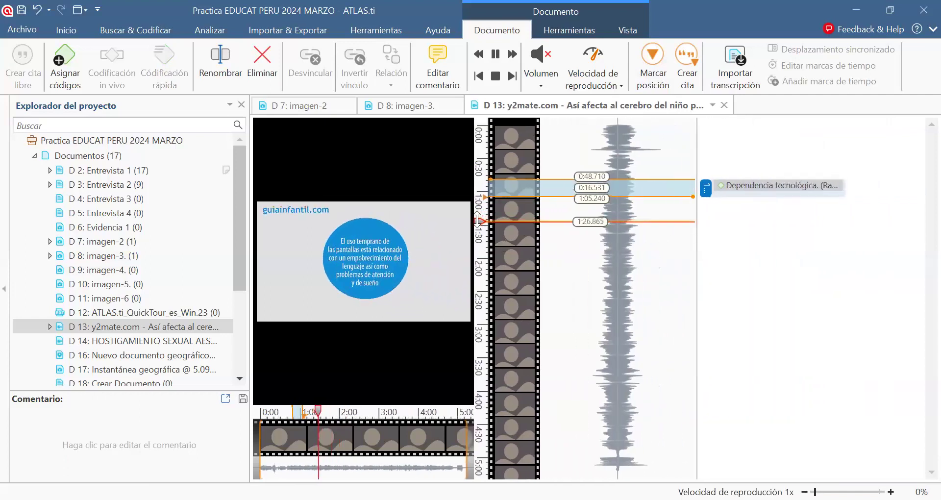
Create a second video quotation from about 1:29 to 1:59.
left_click(649, 81)
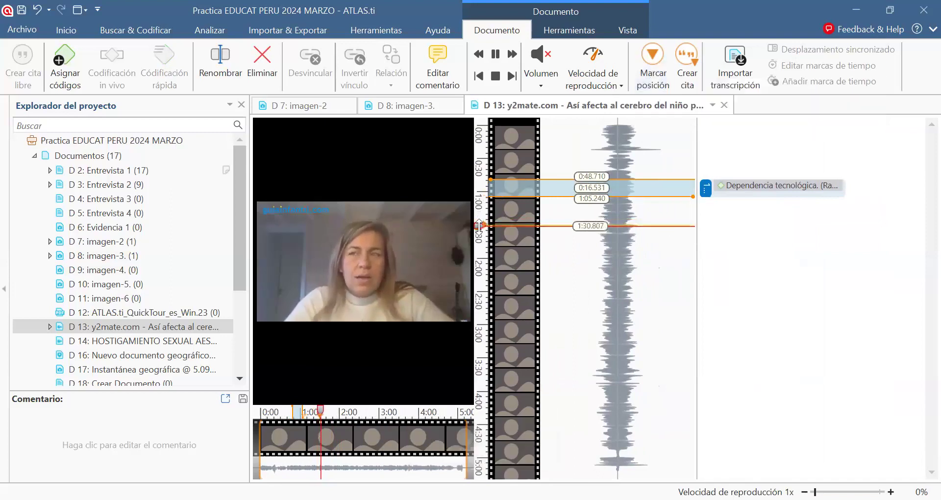
left_click_drag(490, 226, 490, 255)
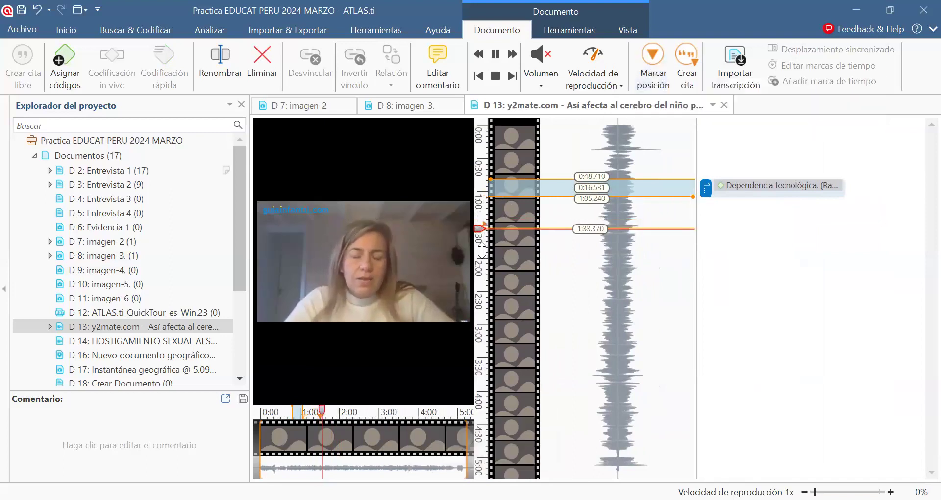
left_click(686, 69)
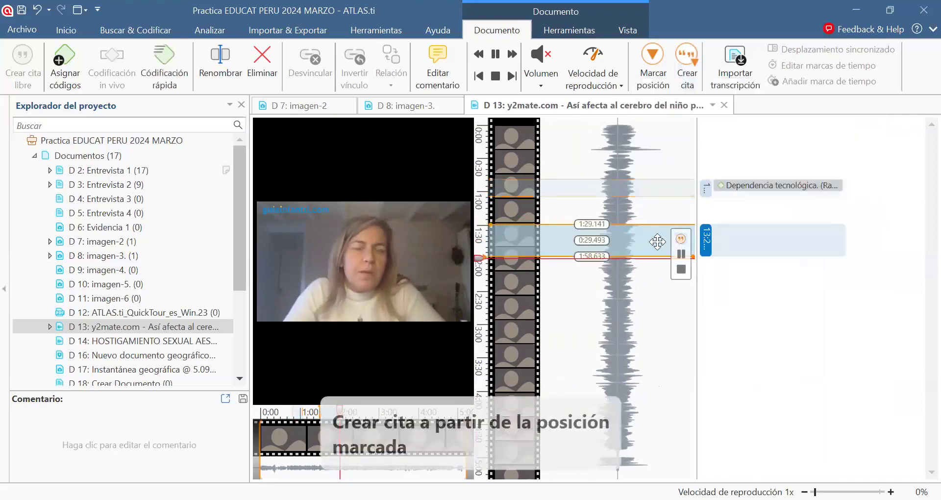
Assign the code "Autonomía y responsabilidad digital." to the second video quotation.
right_click(630, 238)
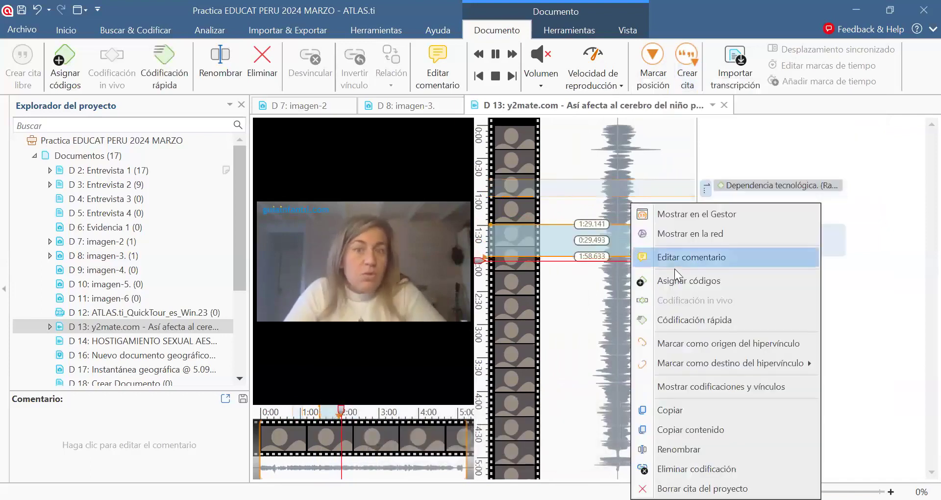
left_click(421, 70)
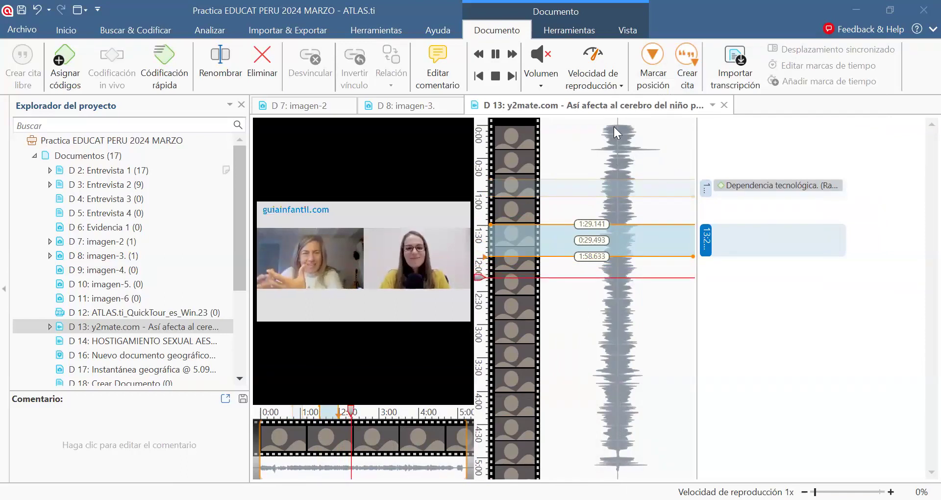
right_click(729, 238)
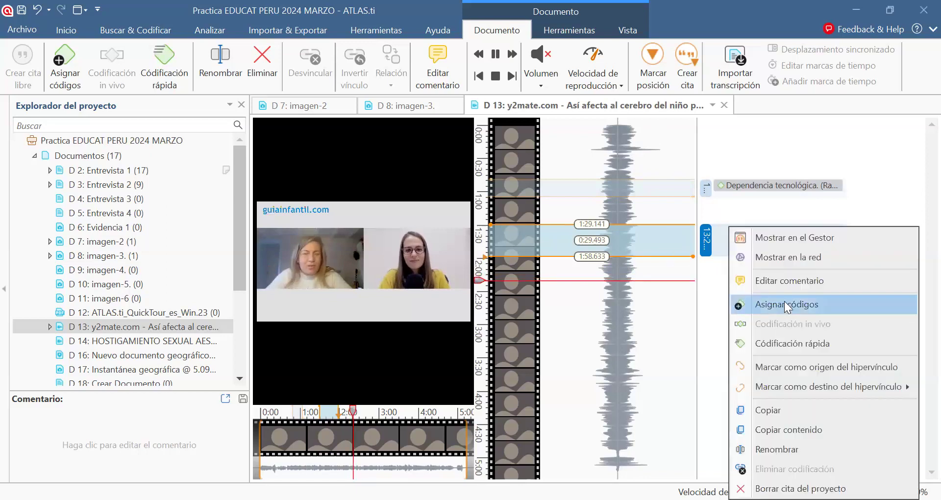
left_click(784, 304)
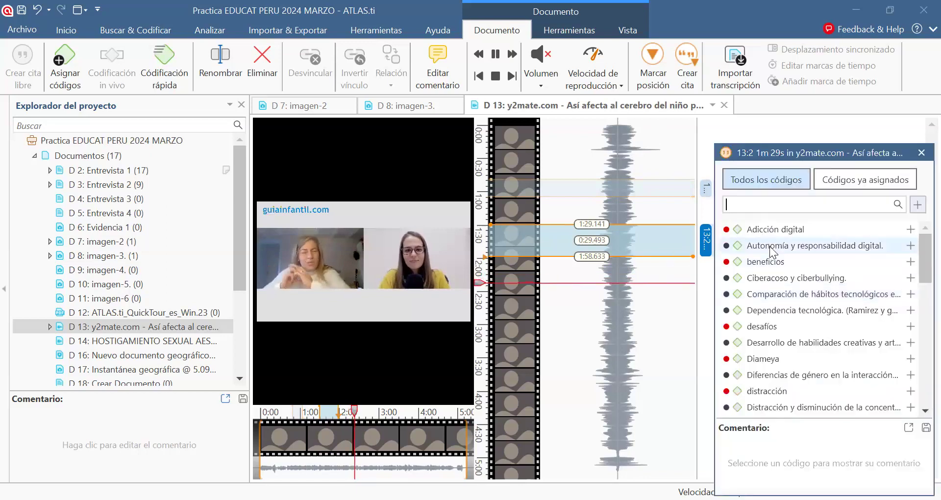
double_click(770, 246)
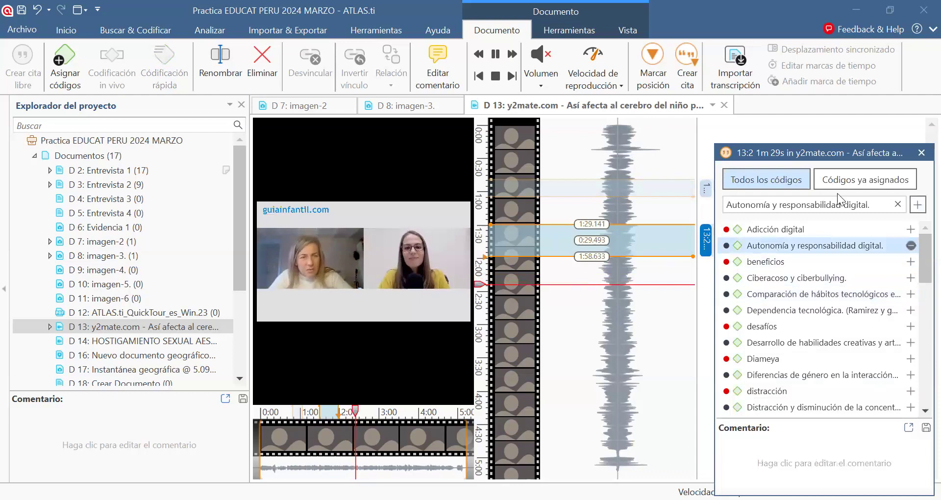
Enlarge the video area, pause playback at about 3:00 and create a snapshot of that frame as a project document.
left_click(920, 156)
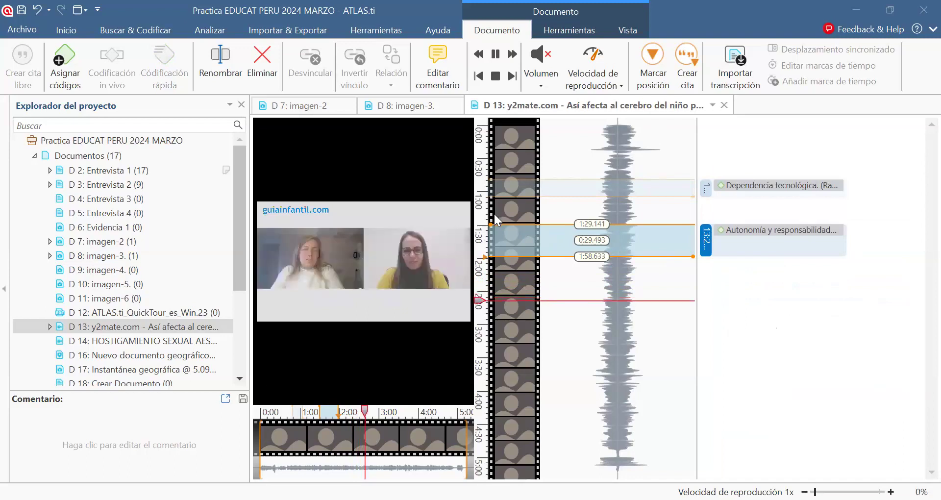
left_click_drag(472, 239, 601, 236)
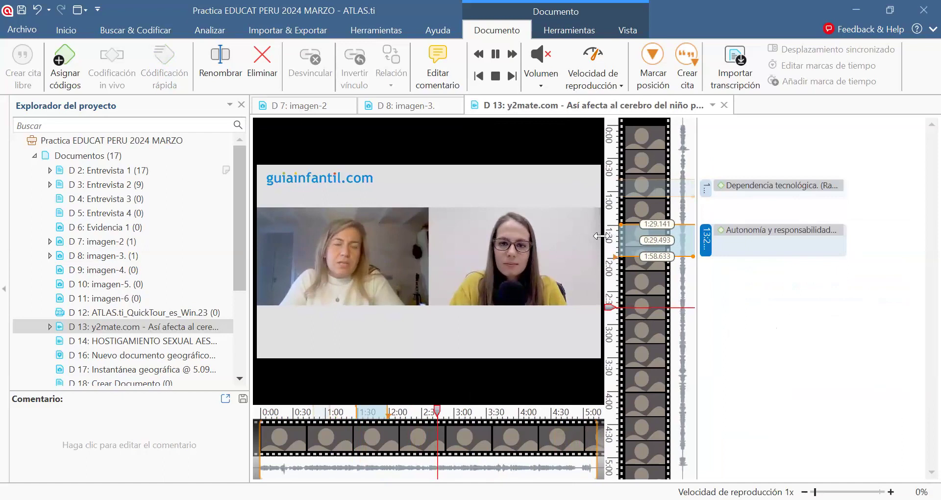
left_click(574, 28)
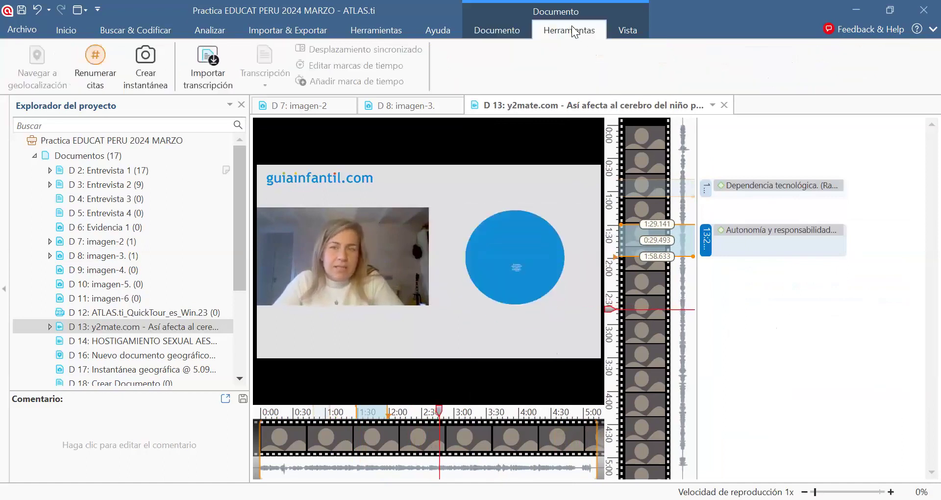
mouse_move(449, 230)
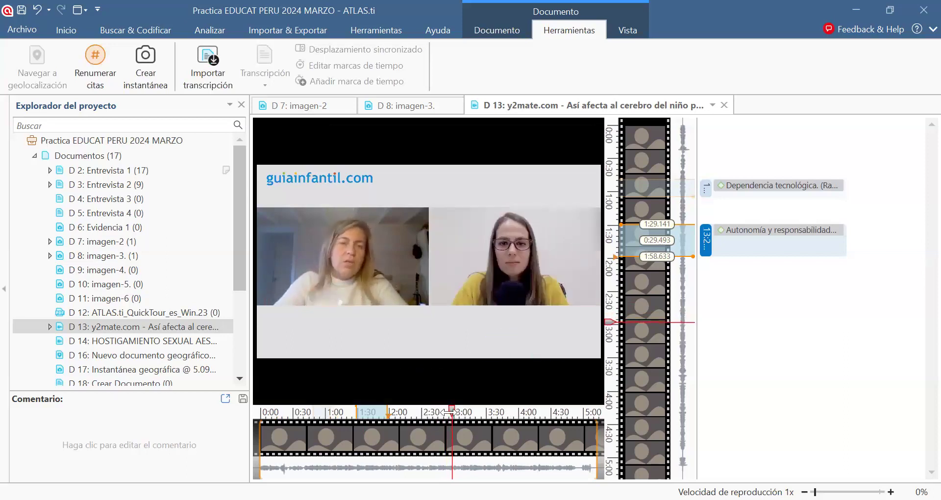
mouse_move(431, 388)
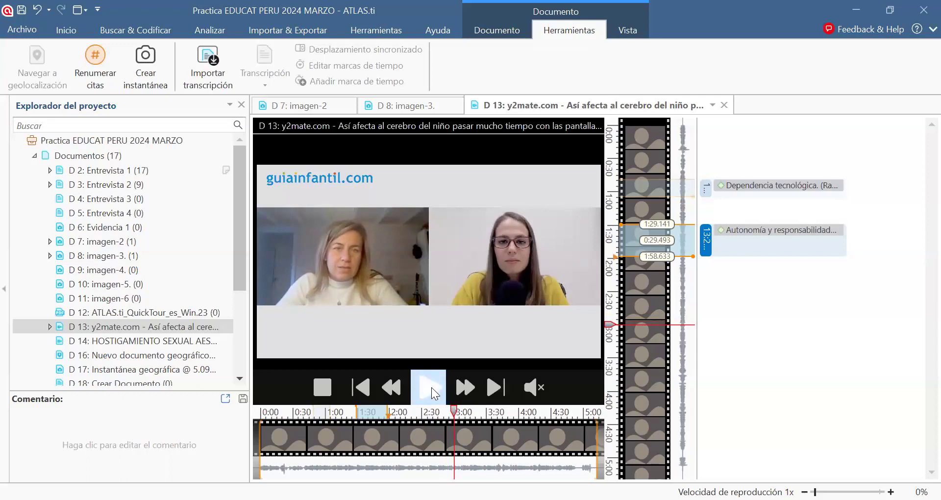
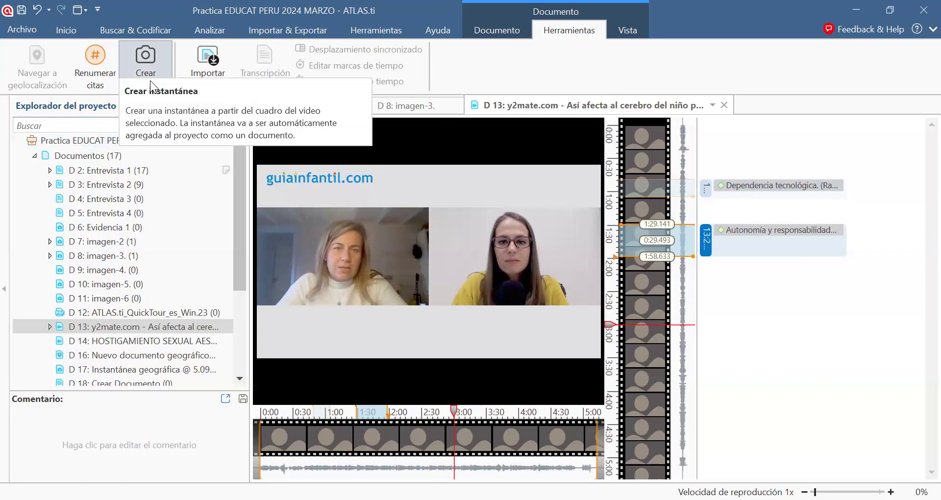
left_click(150, 80)
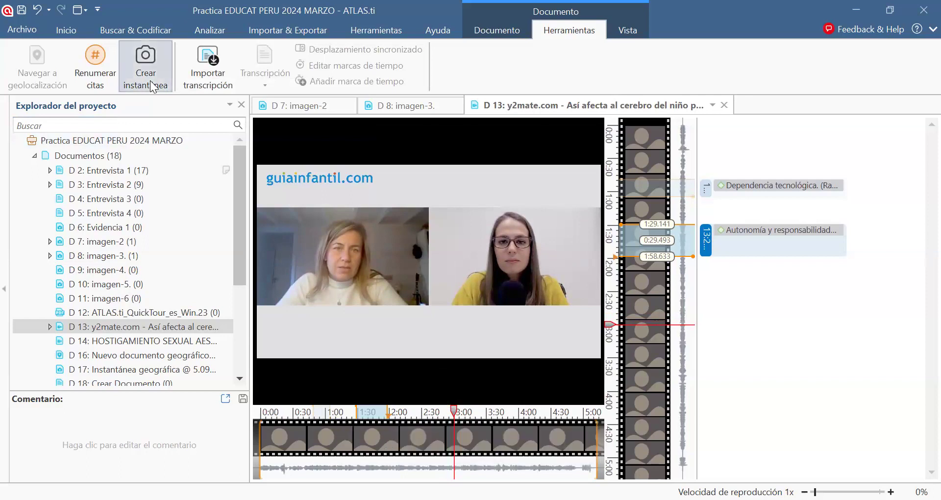
Open the new video-frame snapshot document and mark a region of about 1875 × 593 pixels covering both speakers.
left_click_drag(243, 195, 240, 276)
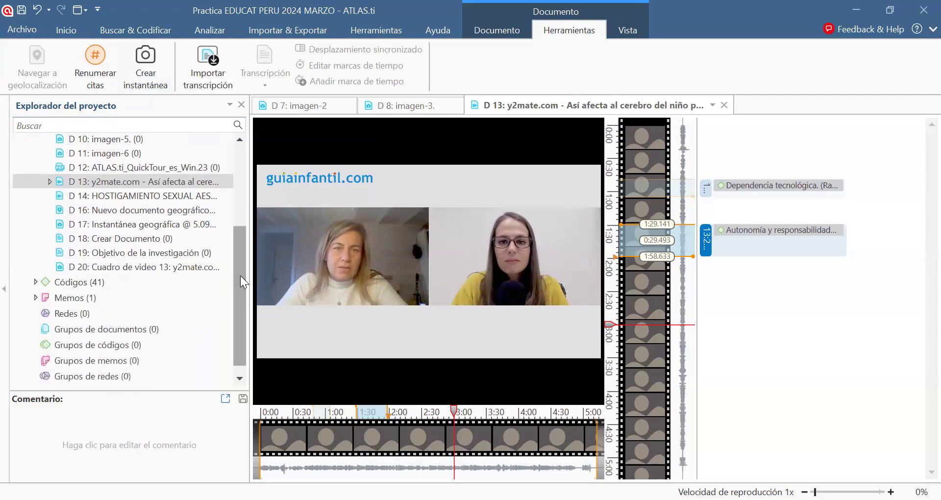
double_click(161, 264)
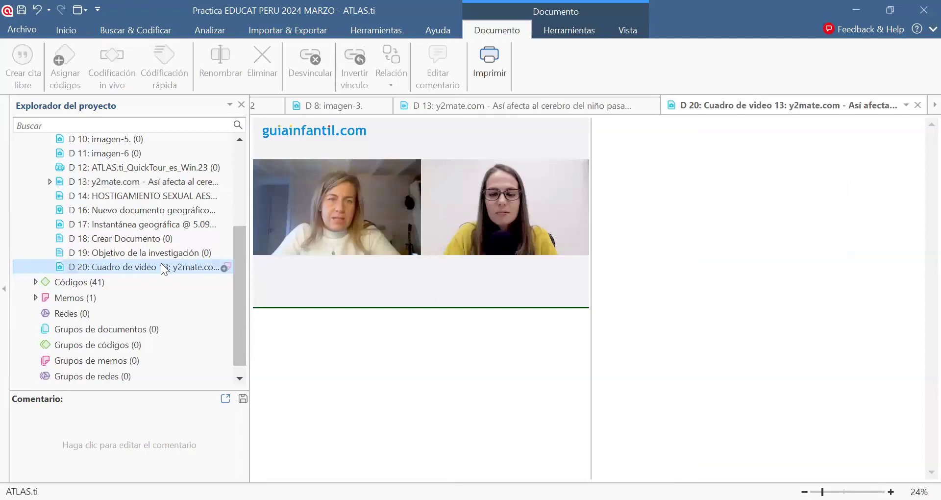
left_click_drag(278, 158, 581, 263)
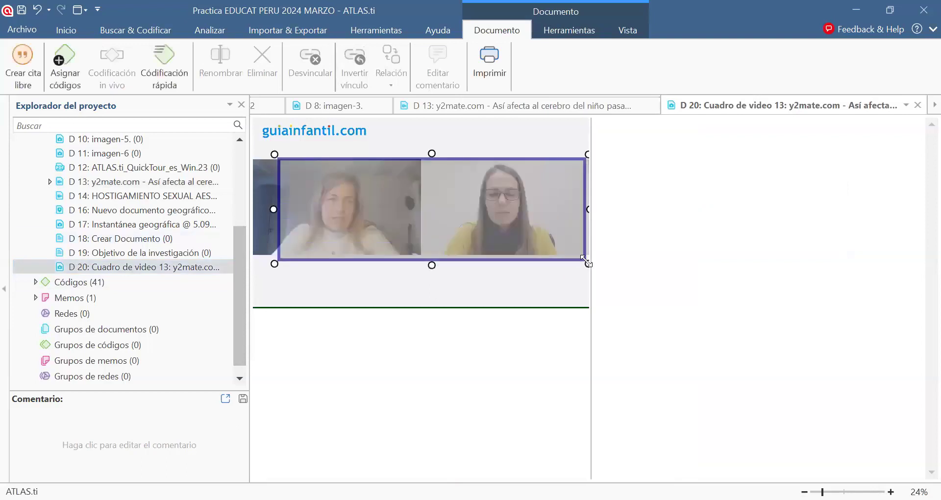
mouse_move(380, 212)
left_mouse_down()
mouse_move(353, 210)
mouse_move(363, 211)
left_mouse_up()
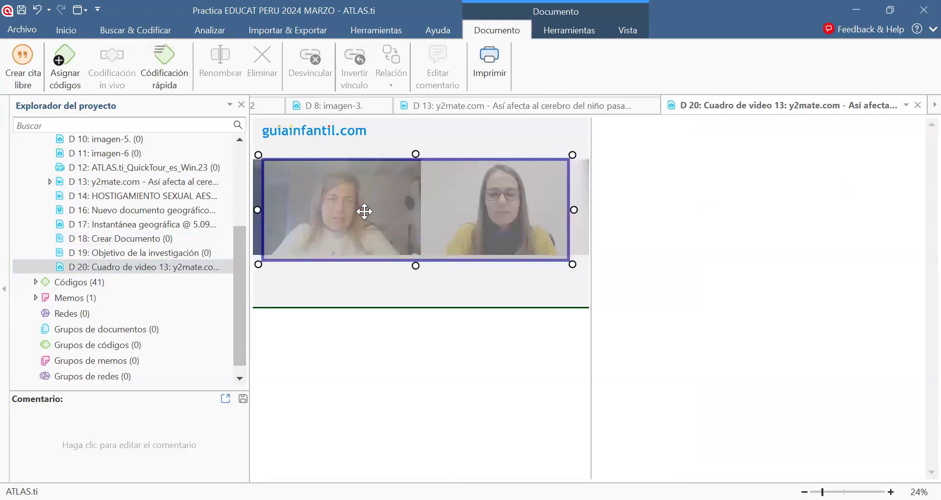
left_click_drag(575, 212, 596, 215)
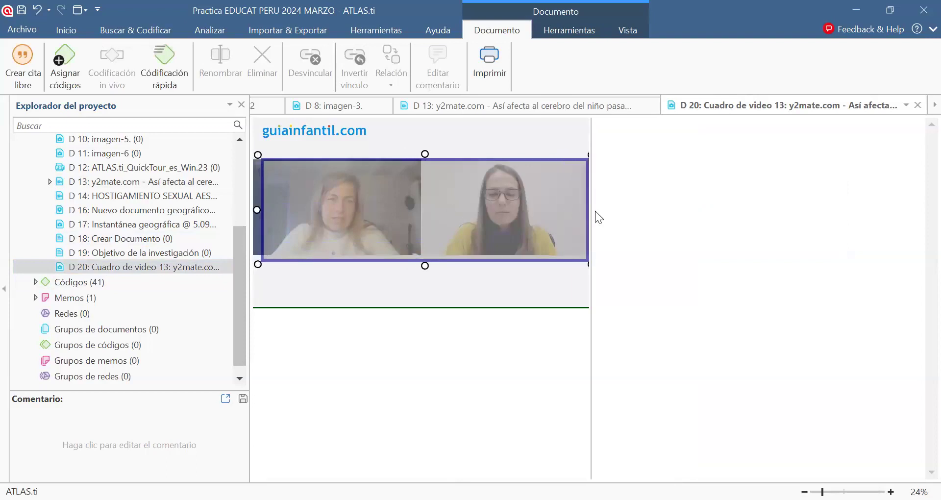
Create the new code "Panel de expertos" and assign it to the marked region of the snapshot.
right_click(481, 199)
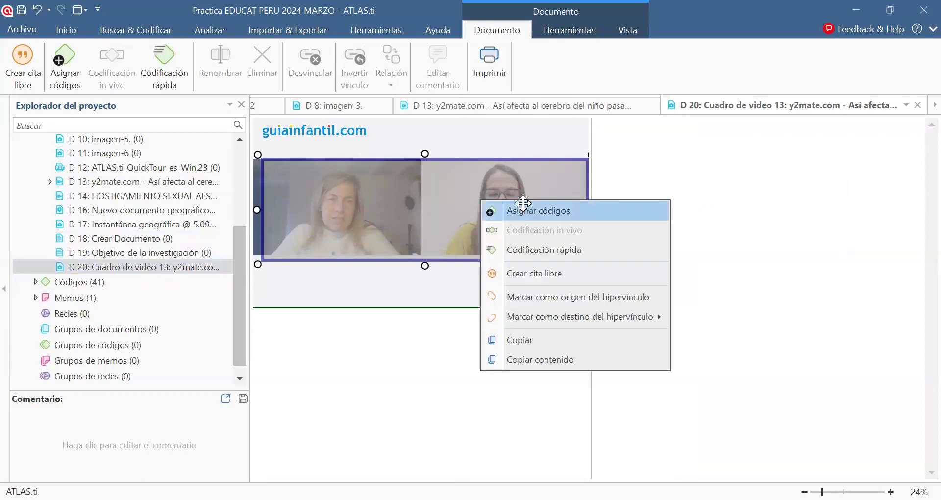
left_click(510, 210)
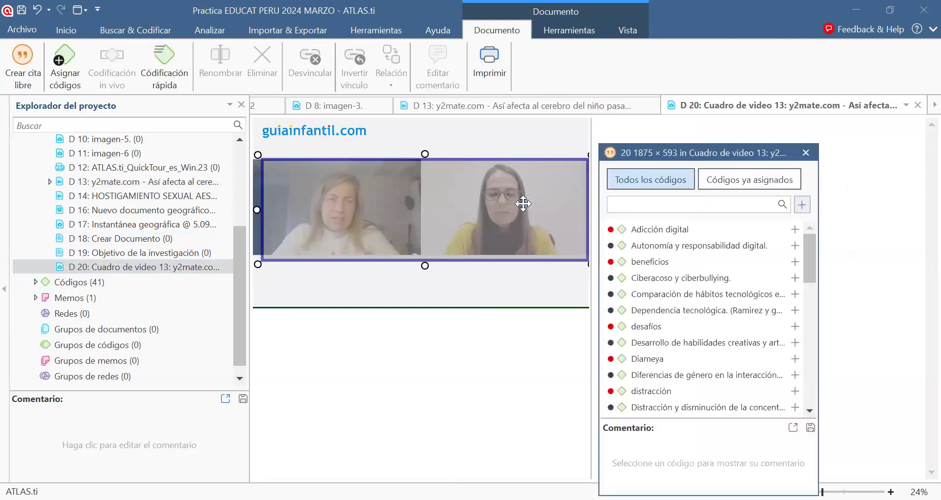
type("Pena")
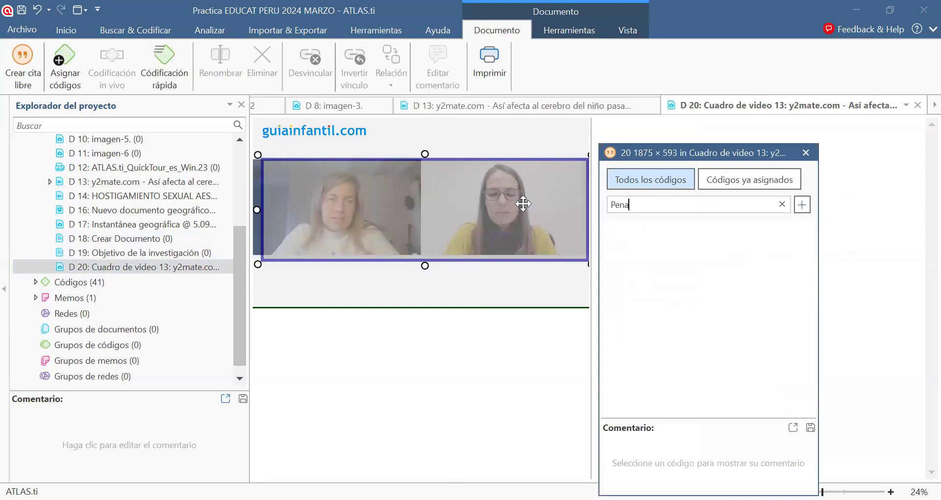
key("BackSpace")
key("BackSpace")
type("an")
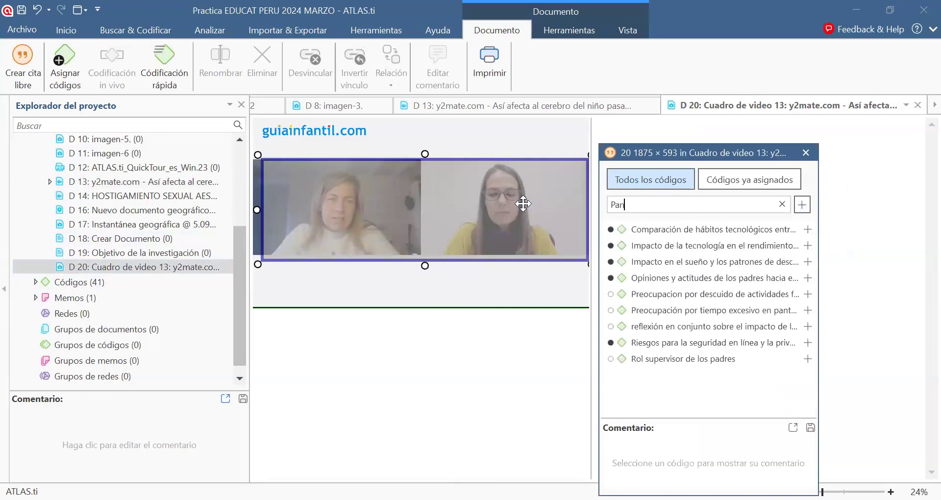
type("el de expertos")
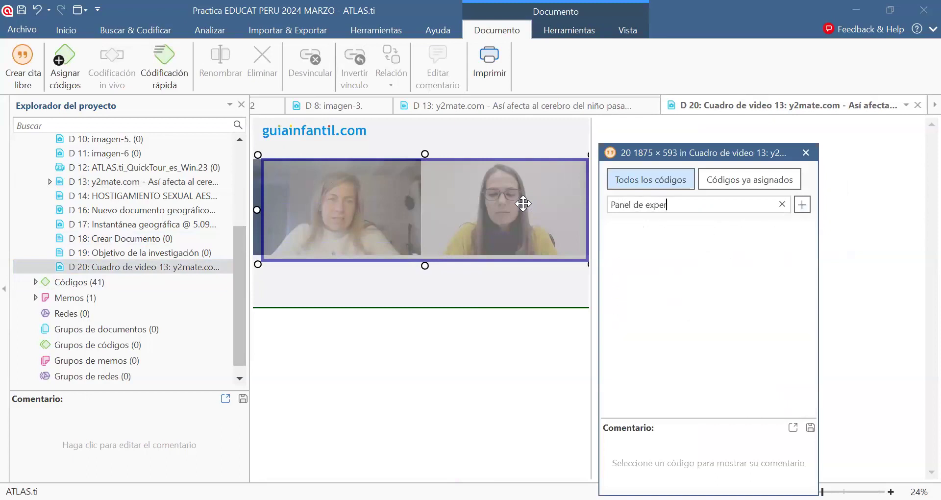
left_click(806, 204)
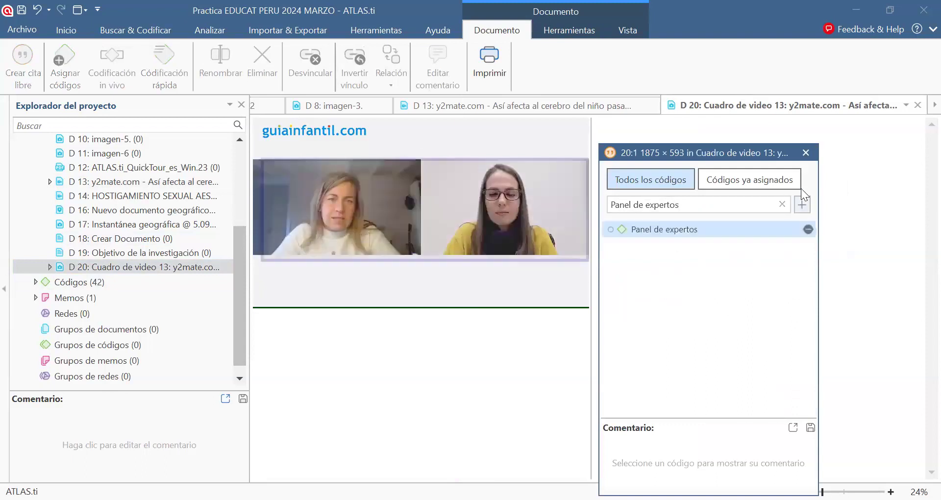
left_click(806, 153)
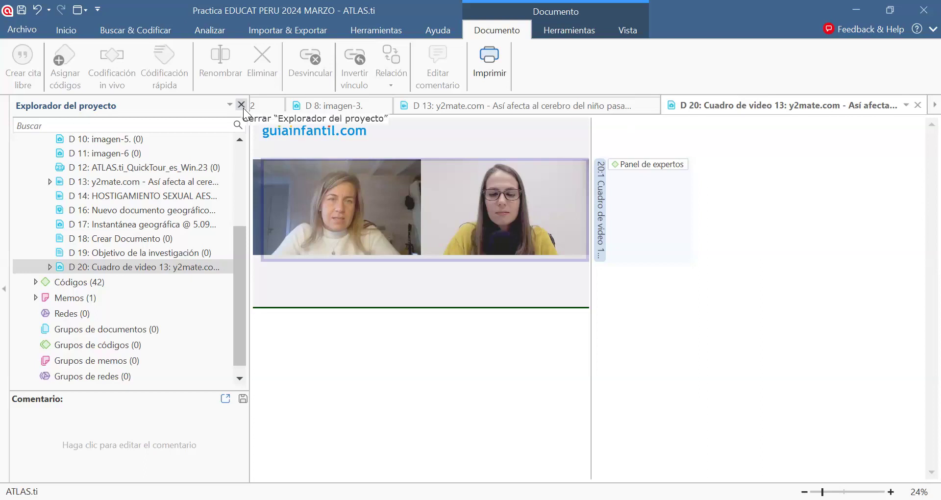
Close all open documents, including the images, the video and its snapshot.
left_click(388, 106)
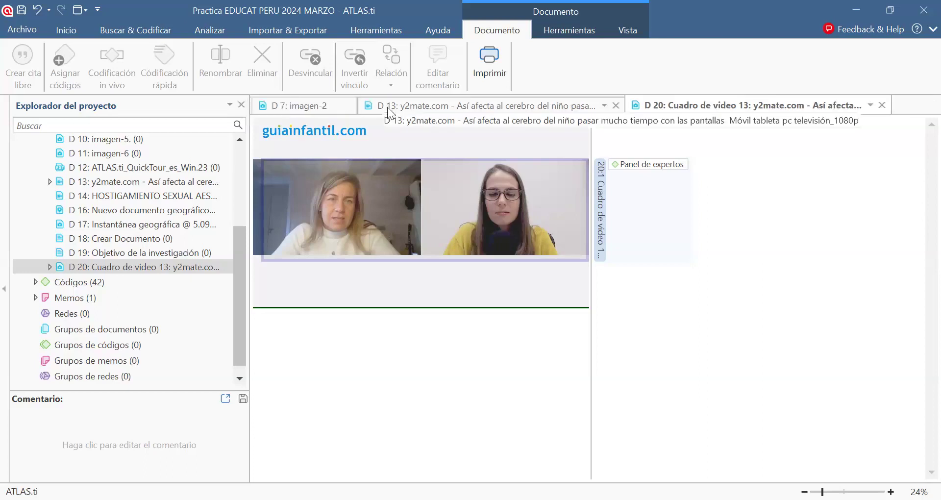
left_click(616, 105)
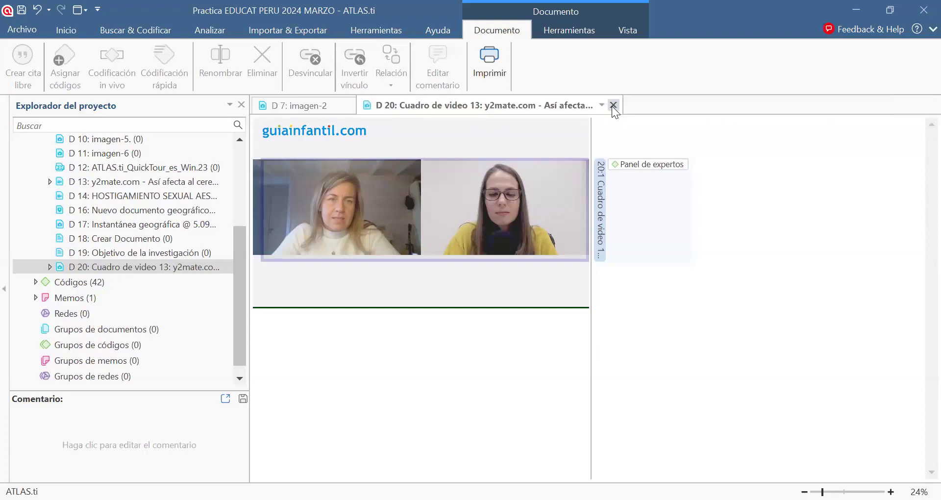
left_click(616, 105)
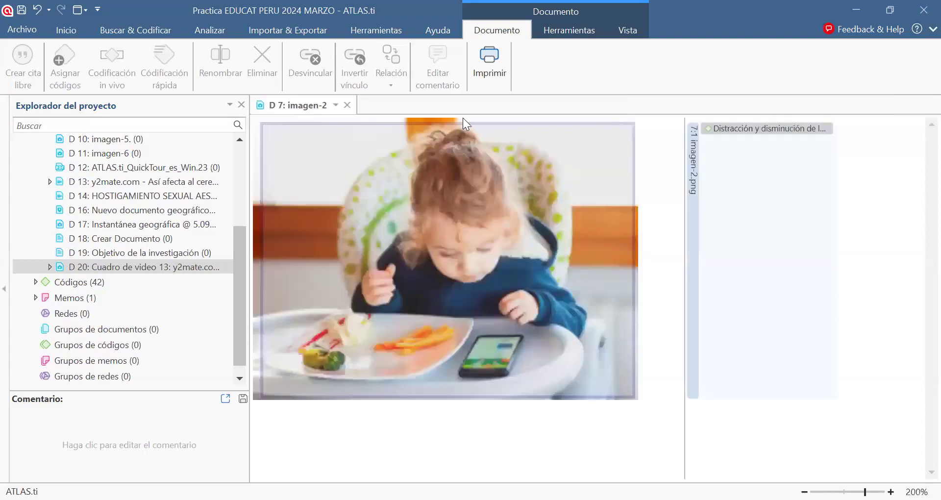
left_click(347, 105)
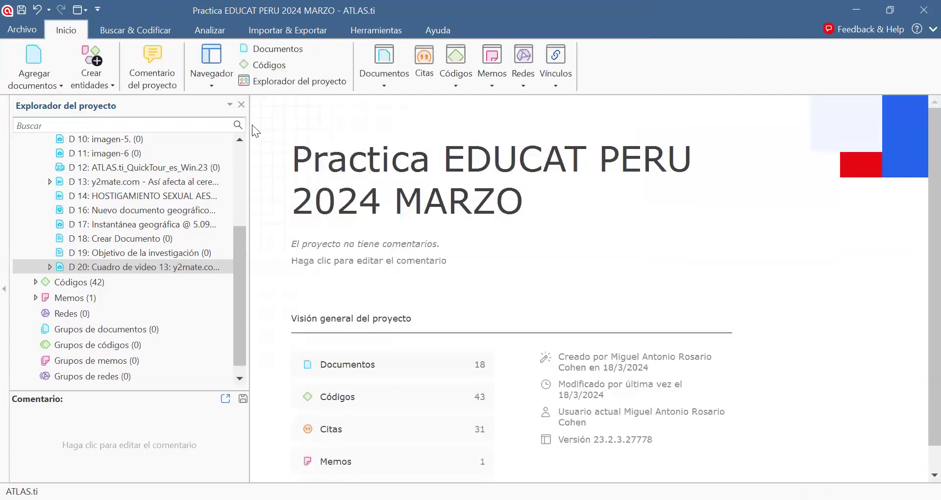
Open the document "ATLAS.ti_QuickTour_es_Win.23" and go to the table of contents on page 4.
left_click_drag(240, 275, 241, 231)
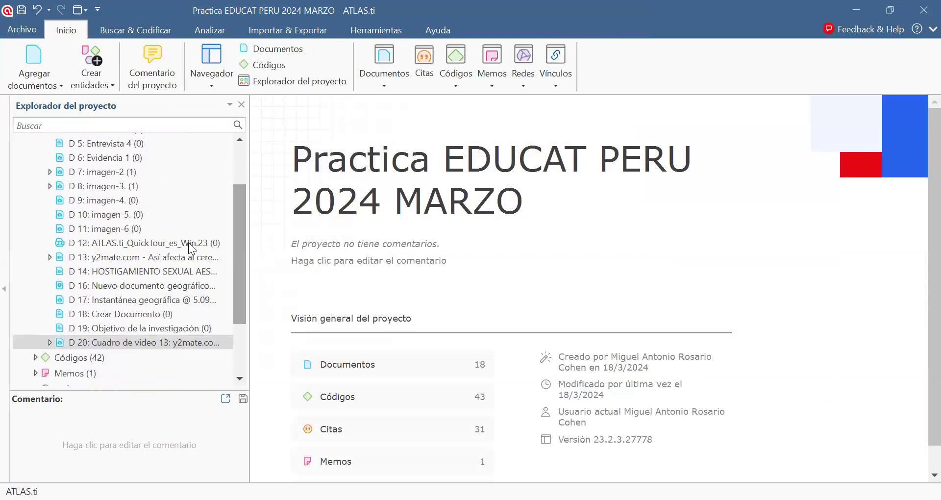
double_click(159, 243)
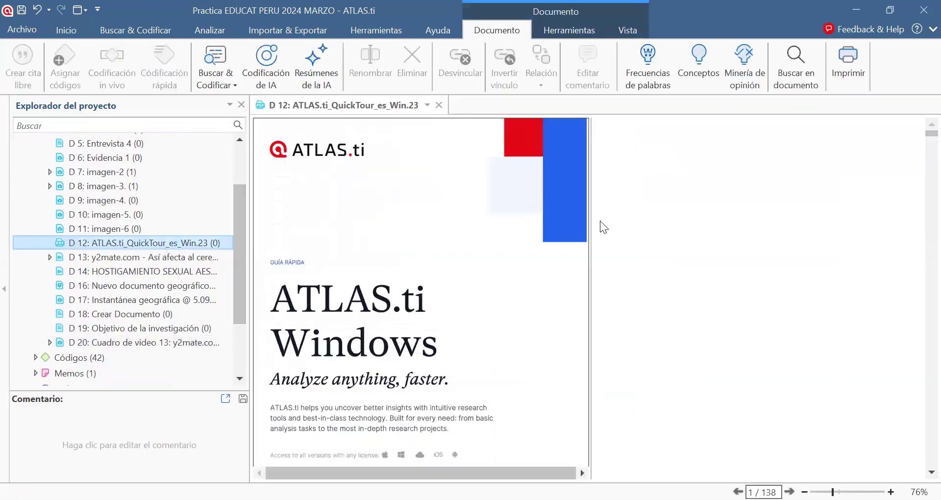
left_click(922, 472)
scroll(922, 472, "down", 10)
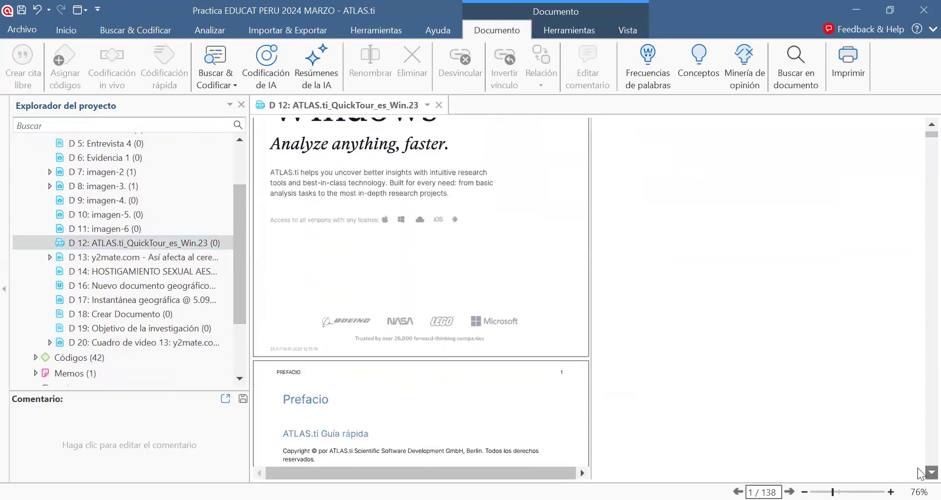
scroll(922, 472, "down", 10)
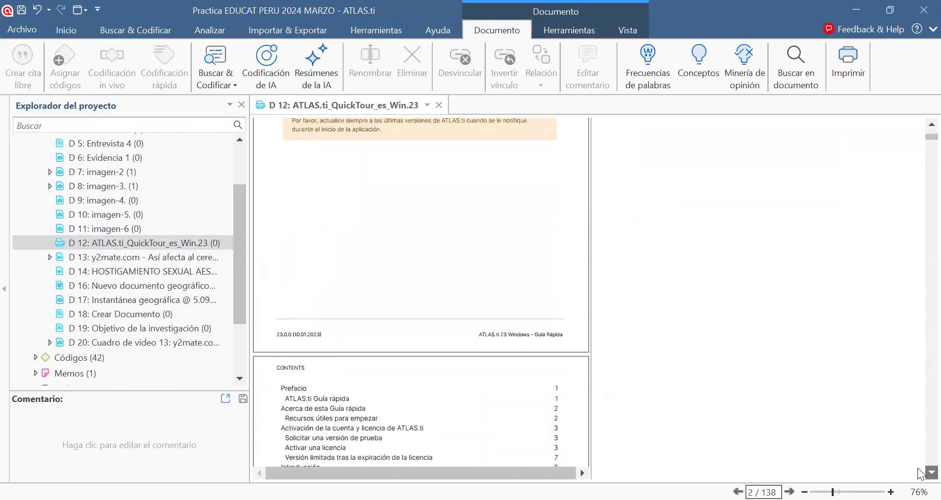
scroll(920, 473, "down", 10)
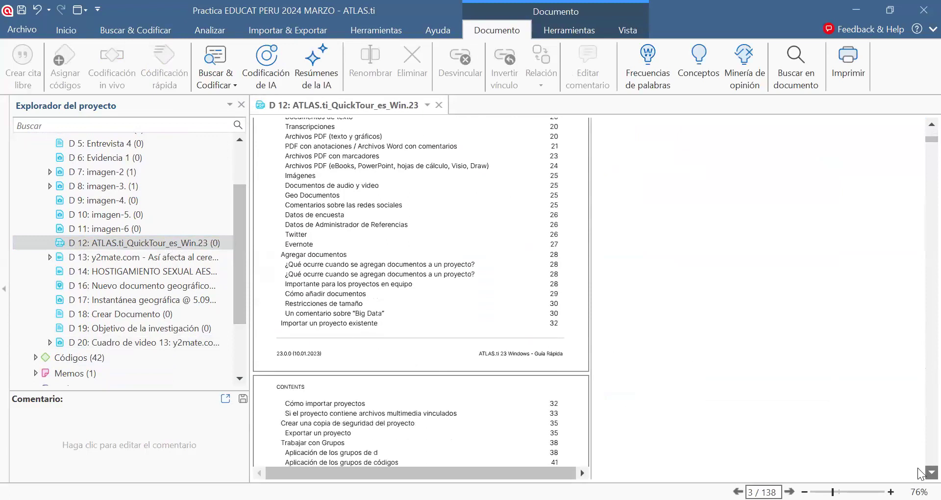
scroll(921, 473, "down", 3)
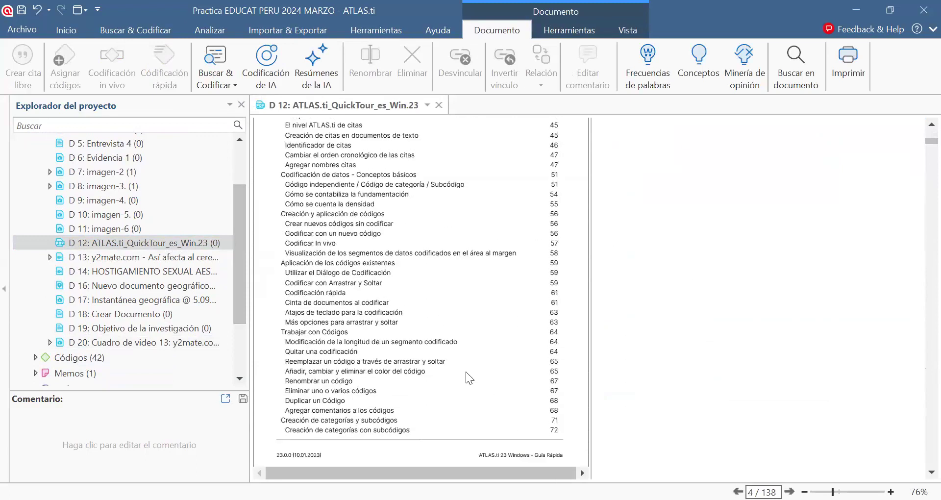
Assign the code "Autonomía y responsabilidad digital." to the contents lines from "Utilizar el Diálogo de Codificación" to "Modificación de la longitud de un segmento".
left_click_drag(286, 275, 410, 338)
right_click(336, 313)
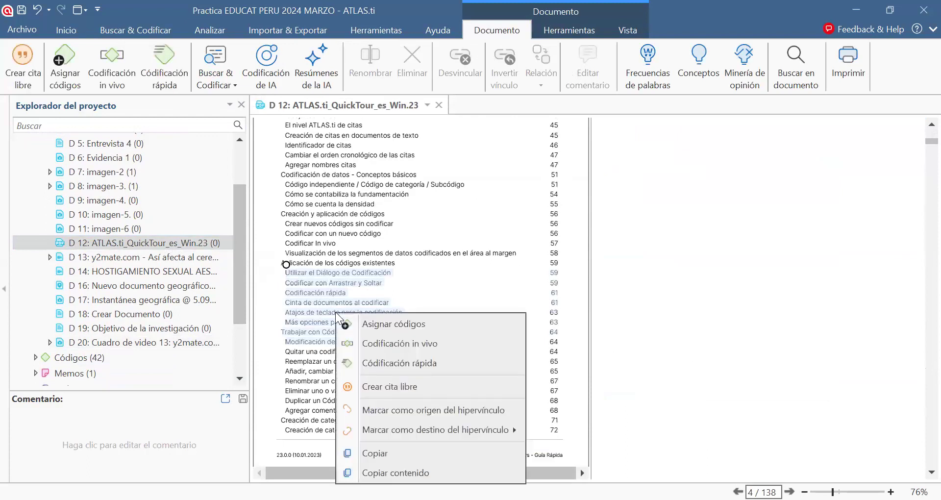
left_click(386, 324)
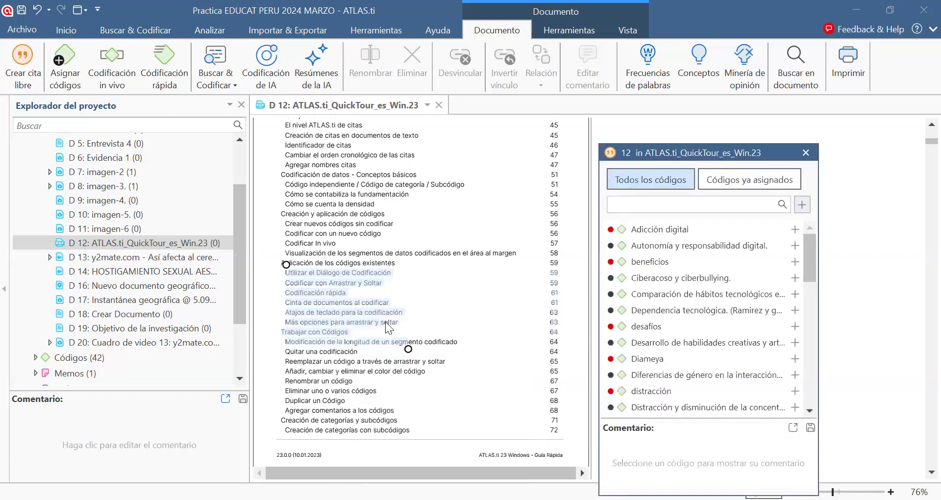
double_click(652, 249)
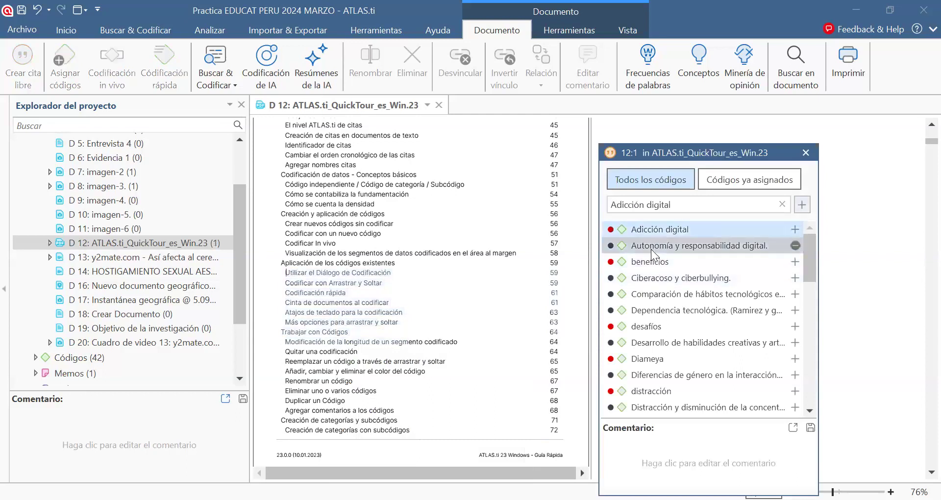
left_click(806, 153)
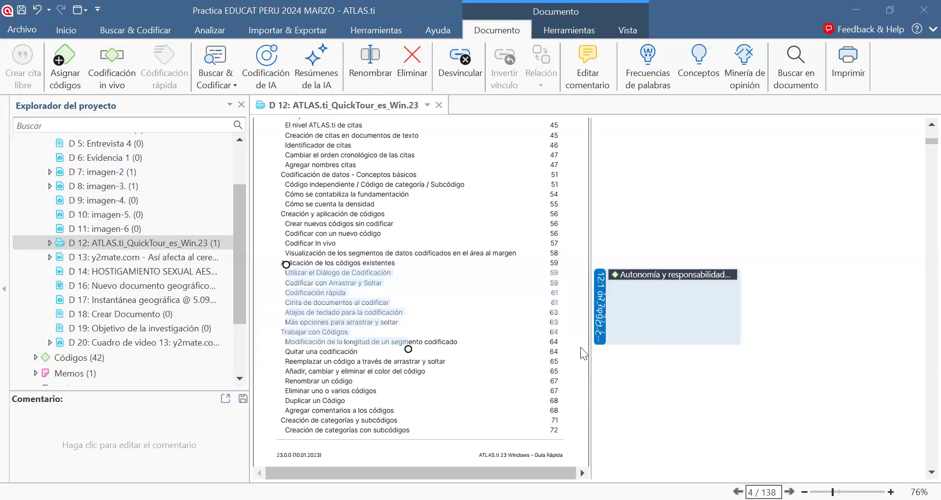
left_click_drag(590, 349, 450, 350)
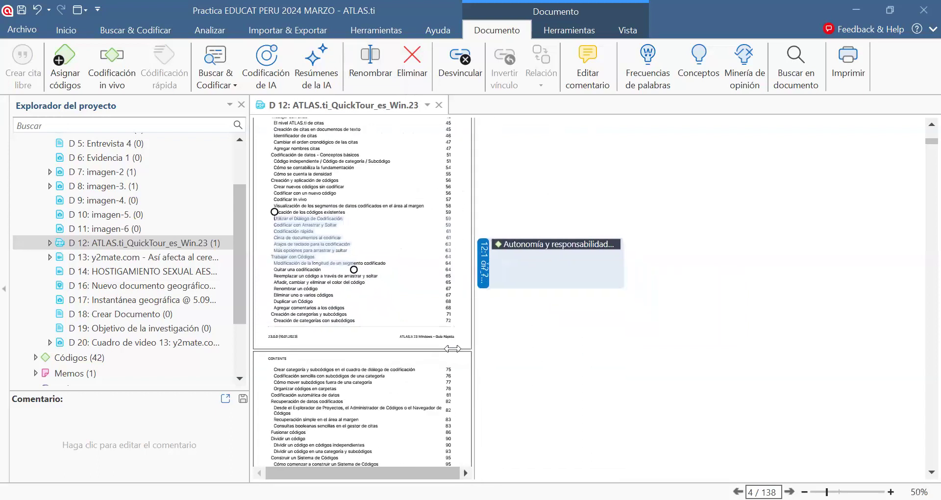
left_click_drag(579, 351, 583, 350)
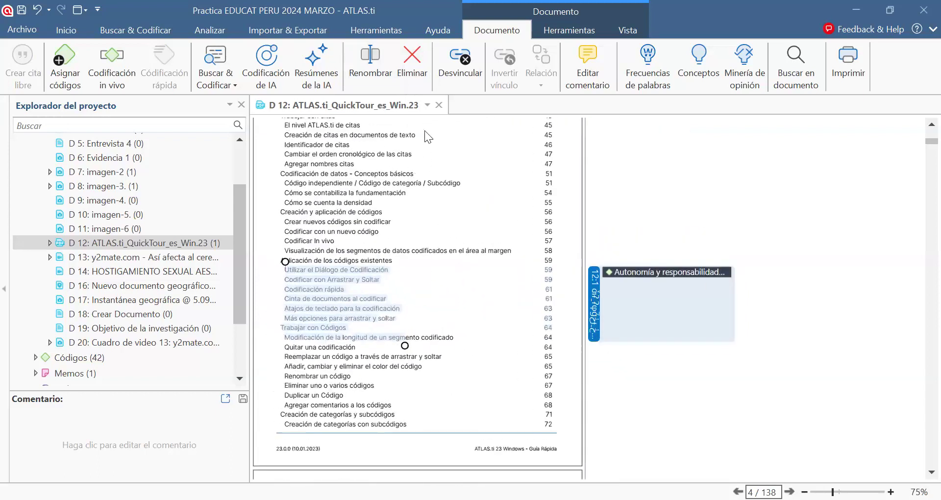
Close the QuickTour document and open the code manager.
left_click(443, 105)
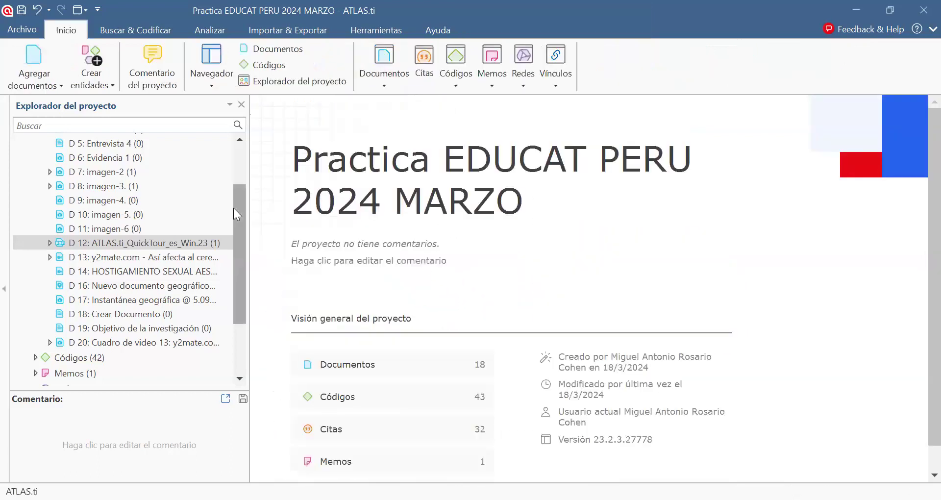
left_click_drag(234, 208, 244, 159)
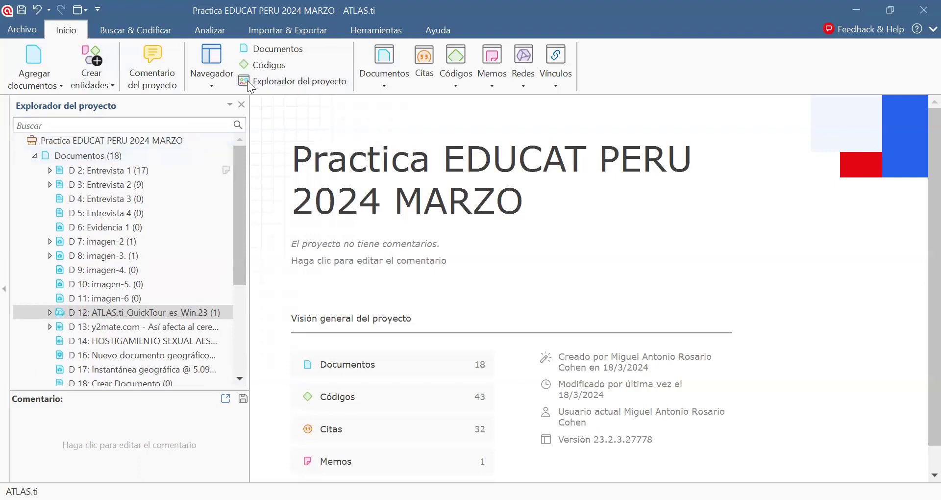
left_click(456, 87)
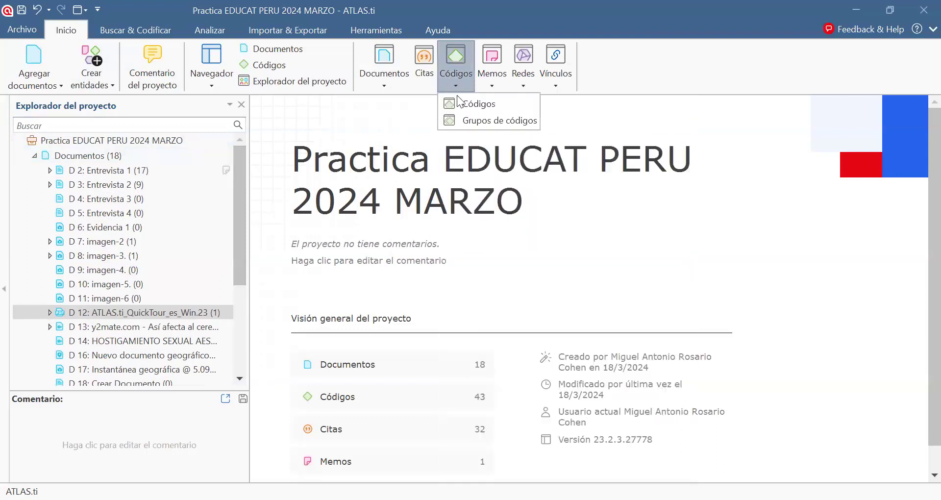
left_click(385, 84)
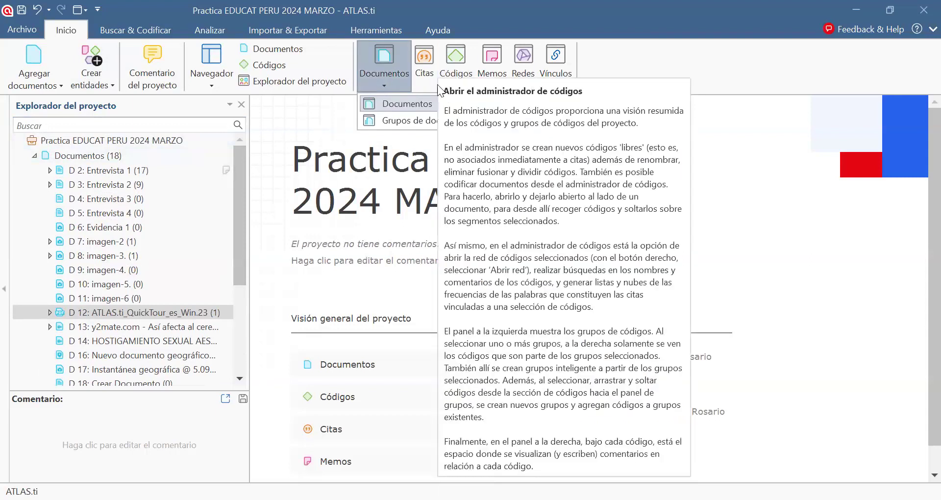
left_click(454, 86)
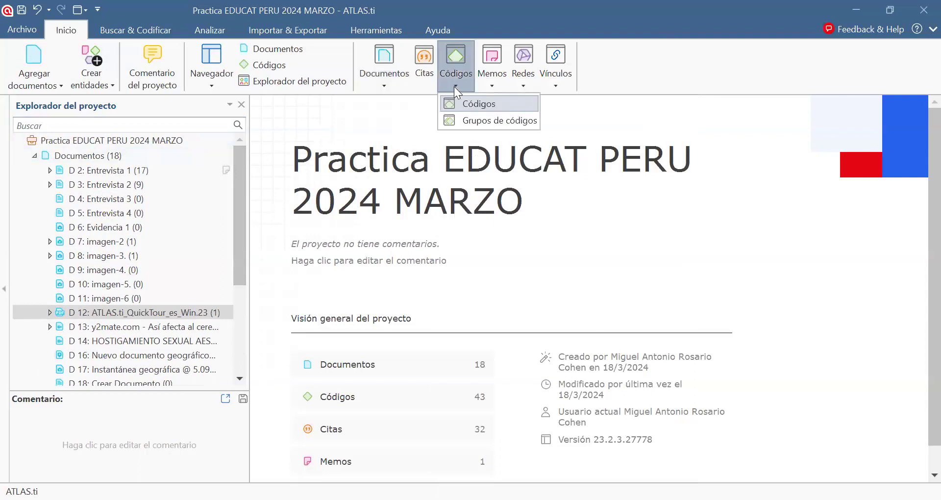
left_click(473, 107)
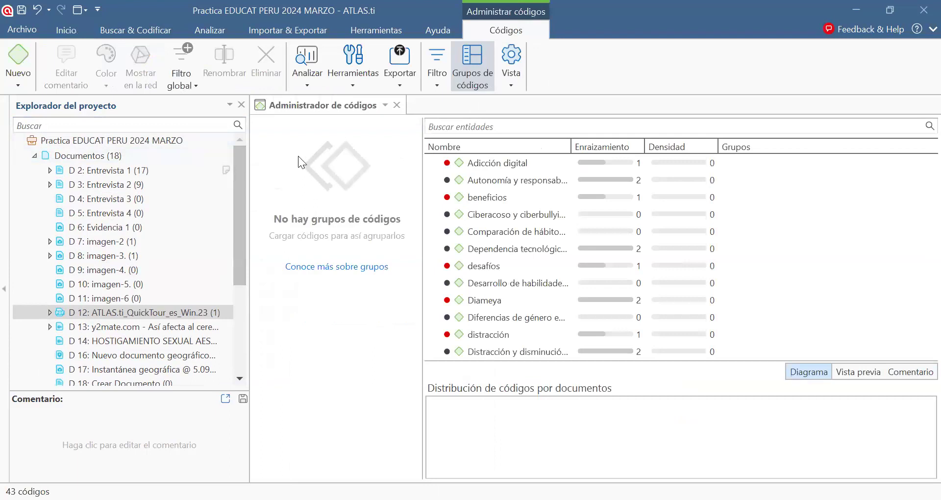
Close the project explorer and narrow the code groups area to give the code list more room.
left_click(241, 104)
left_click_drag(234, 167, 51, 175)
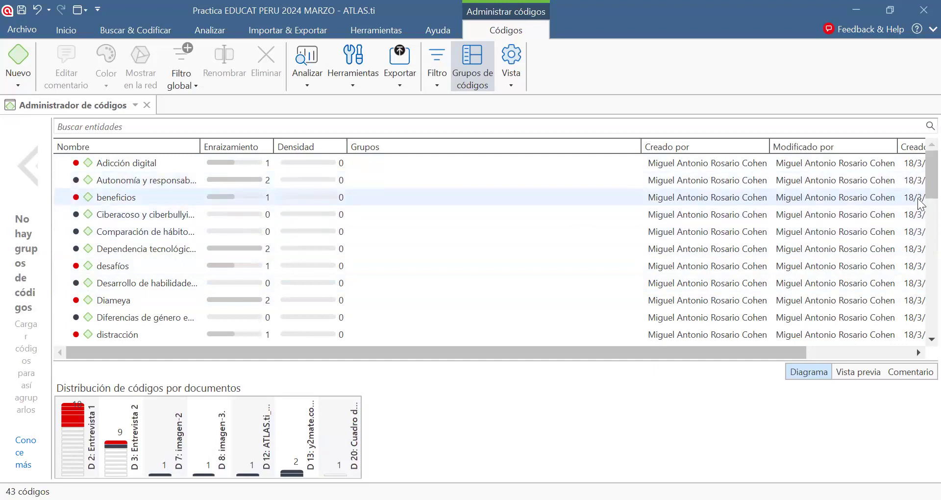
scroll(918, 210, "down", 2)
left_click_drag(918, 216, 921, 169)
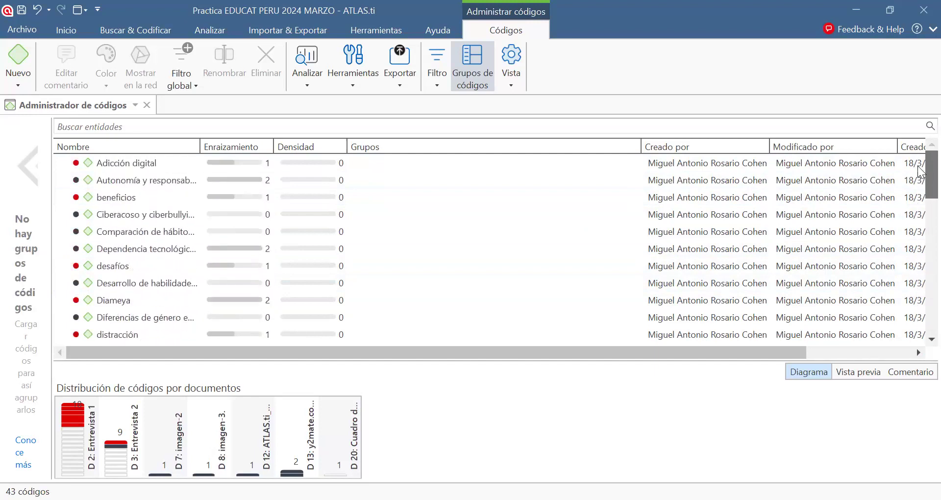
Filter the code list to coloured codes and look through them.
left_click(438, 86)
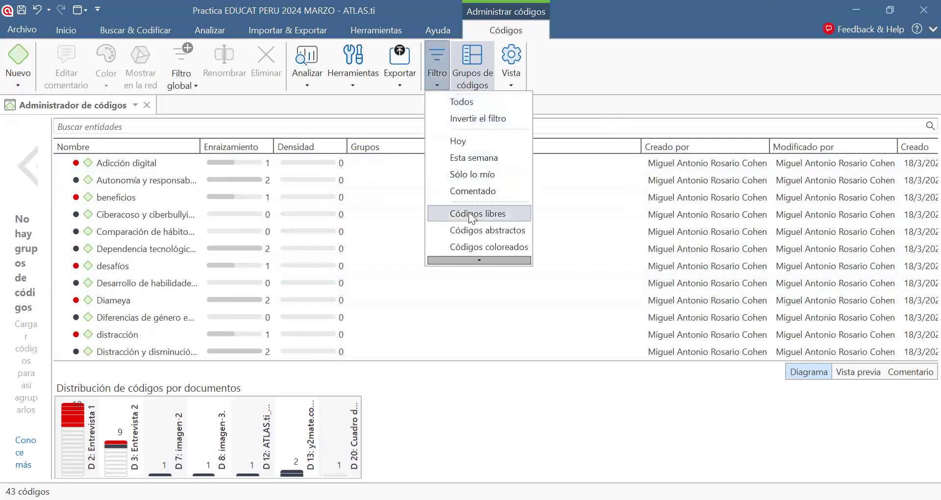
left_click(472, 244)
scroll(919, 193, "down", 5)
scroll(919, 181, "up", 5)
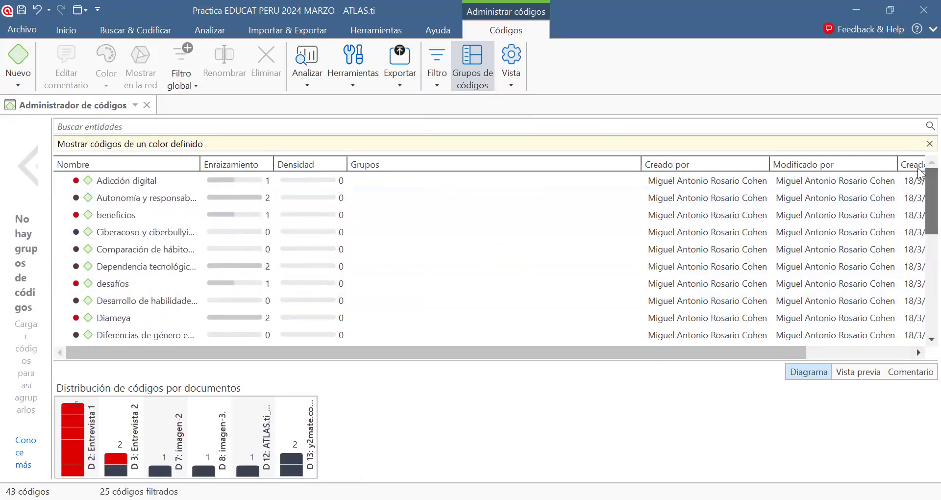
Filter the code list to free codes and look through the codes not assigned to any quotation.
left_click(435, 84)
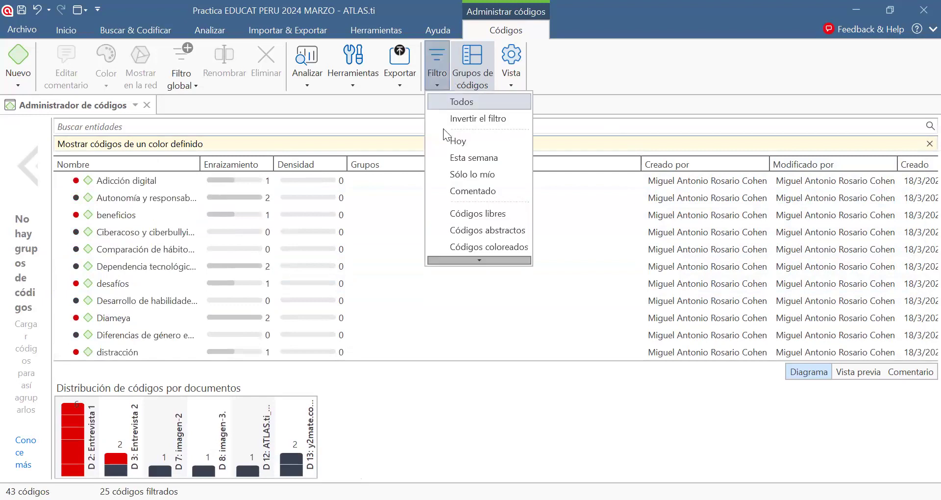
left_click(456, 215)
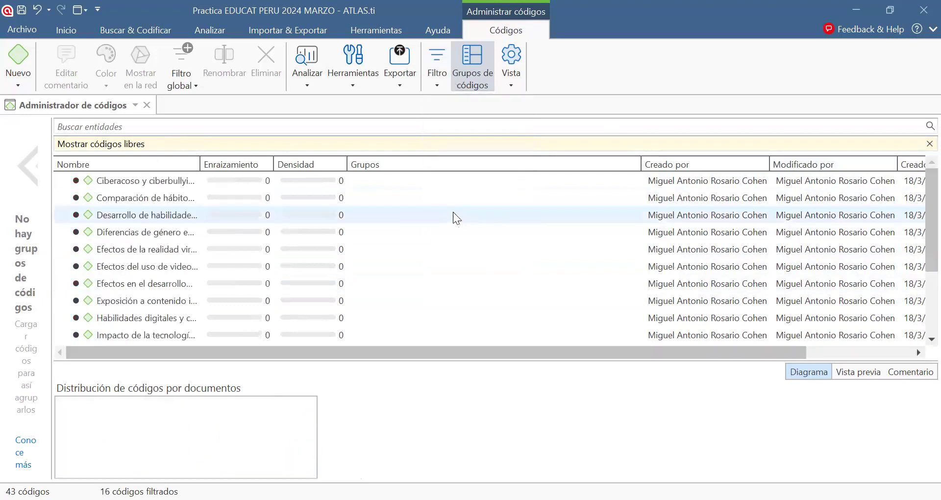
scroll(921, 206, "down", 2)
scroll(921, 274, "up", 2)
scroll(920, 274, "down", 2)
scroll(920, 206, "up", 2)
scroll(920, 156, "down", 2)
scroll(921, 156, "up", 2)
scroll(921, 156, "down", 2)
scroll(921, 152, "up", 2)
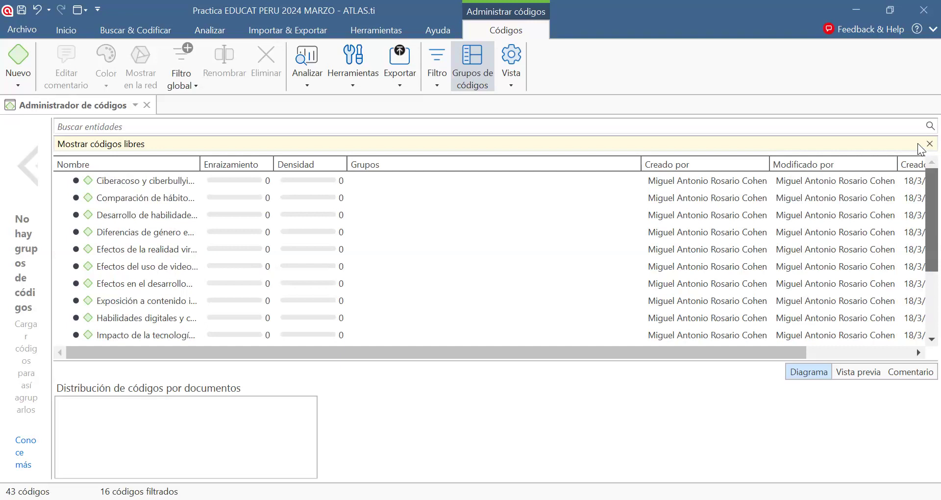
Filter the code list to codes created or modified today and review it down to the opinion codes.
left_click(434, 85)
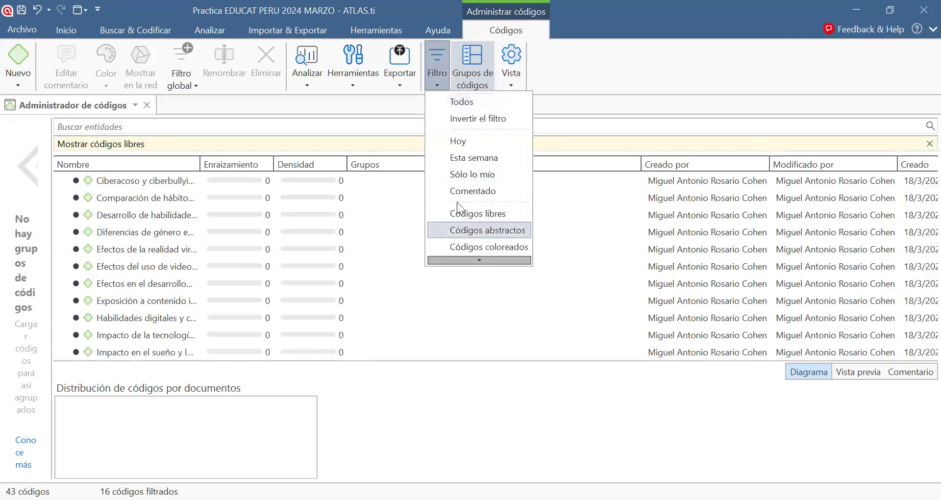
left_click(453, 143)
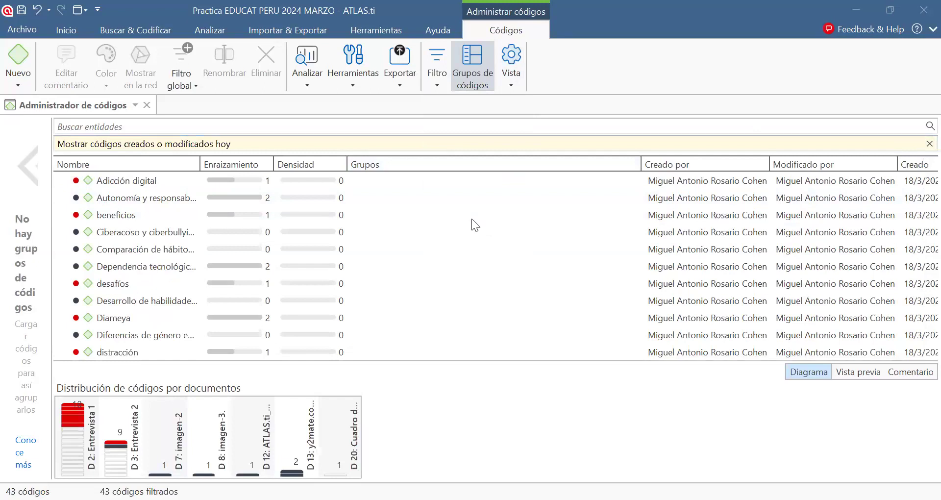
mouse_move(77, 416)
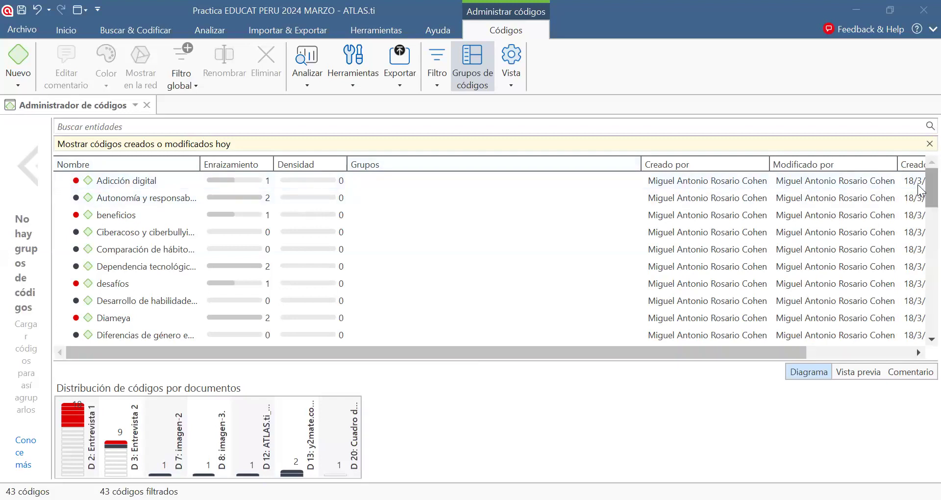
scroll(920, 206, "down", 2)
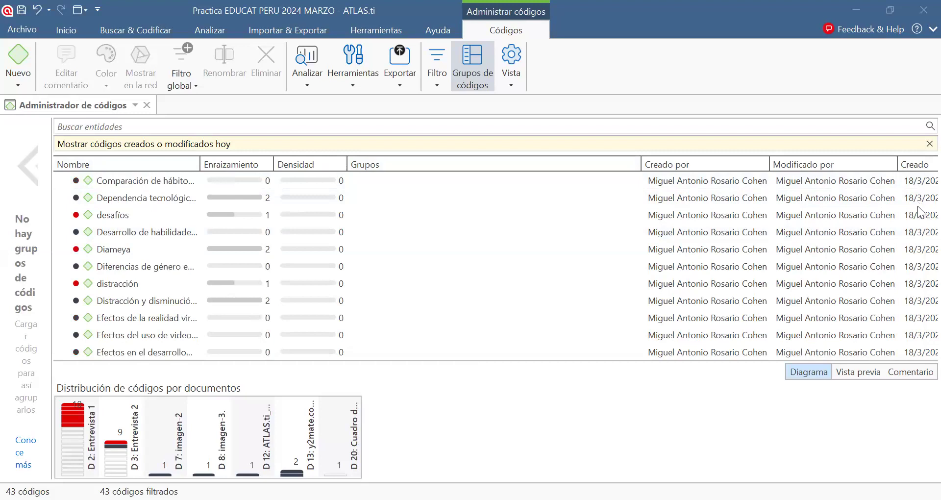
scroll(921, 216, "up", 2)
scroll(920, 218, "down", 7)
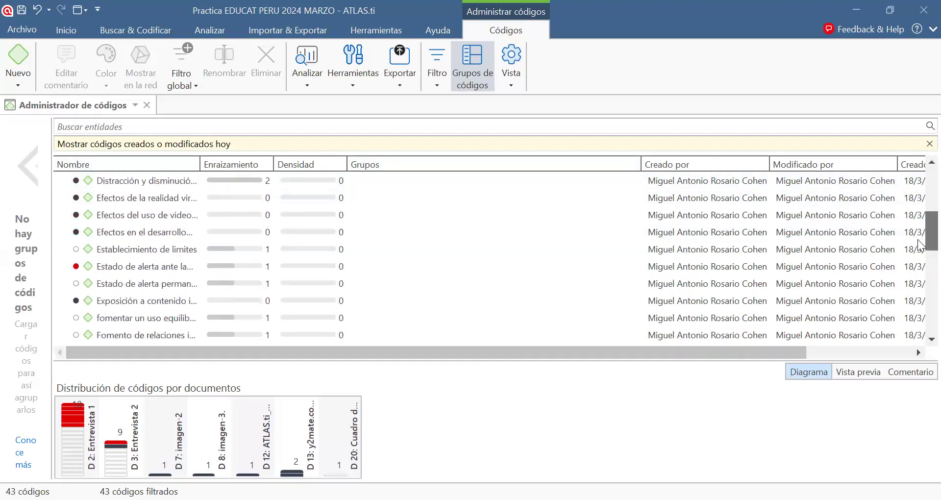
scroll(920, 206, "up", 7)
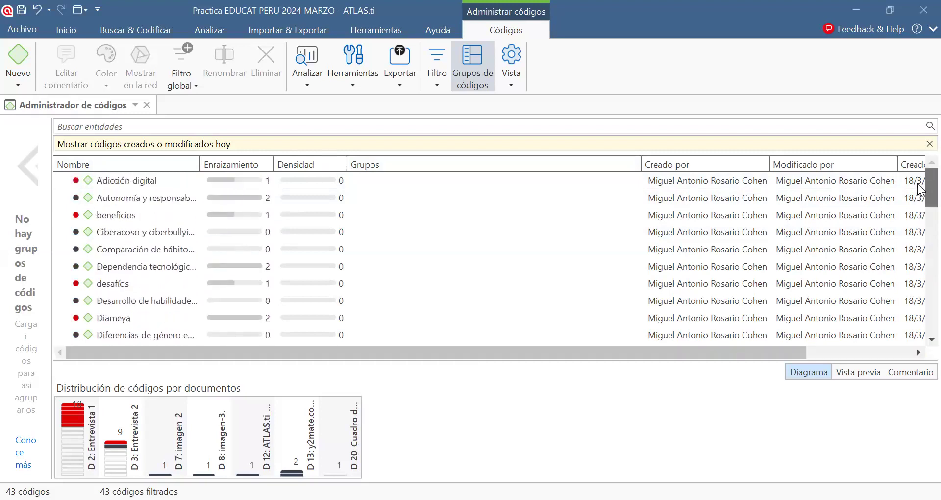
scroll(919, 221, "down", 6)
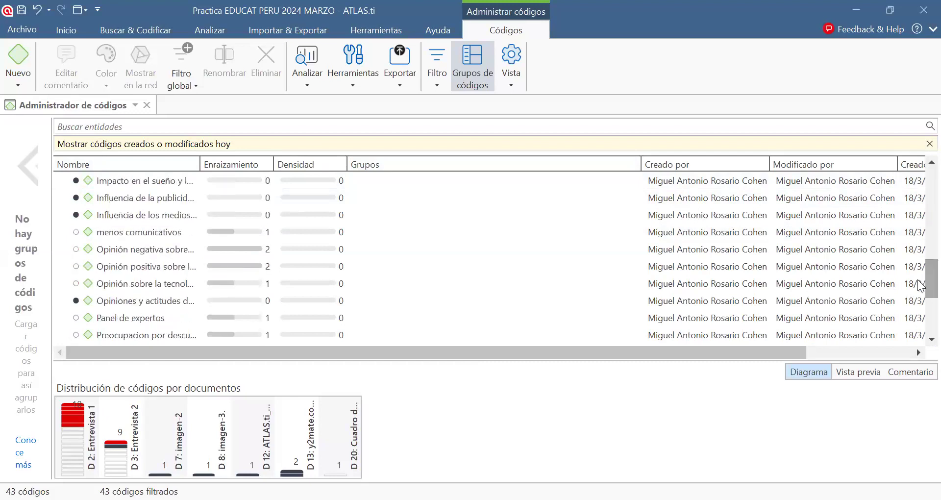
left_click(141, 251)
right_click(142, 251)
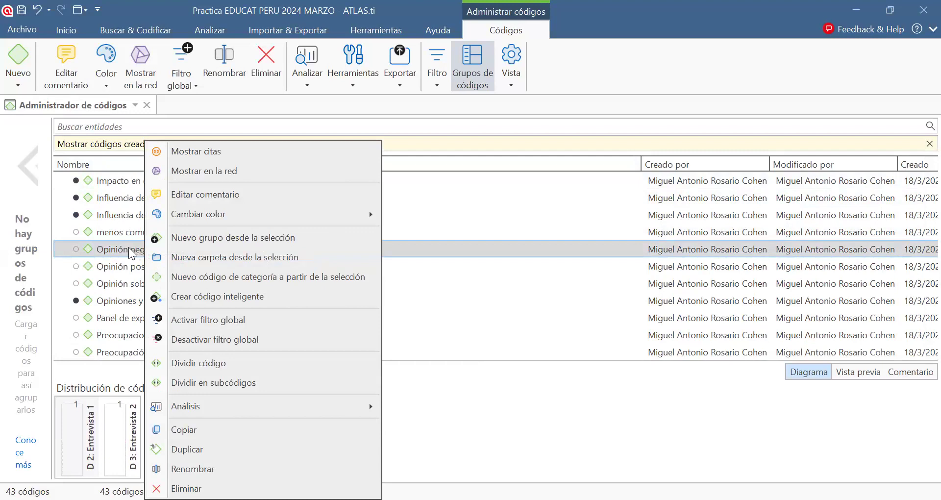
left_click(474, 205)
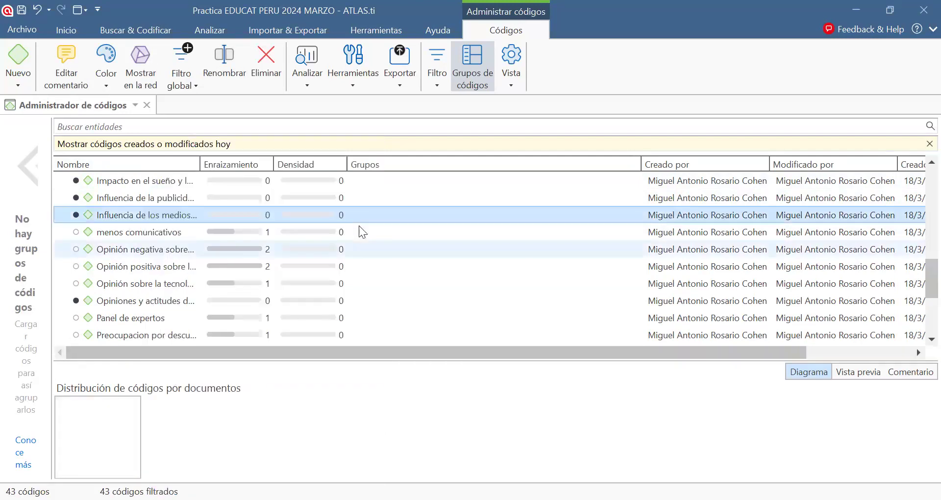
Create the category code "Opinion negativa sobre la tecnologia" from the existing negative-opinion code "Opinión negativa sobre...".
right_click(140, 250)
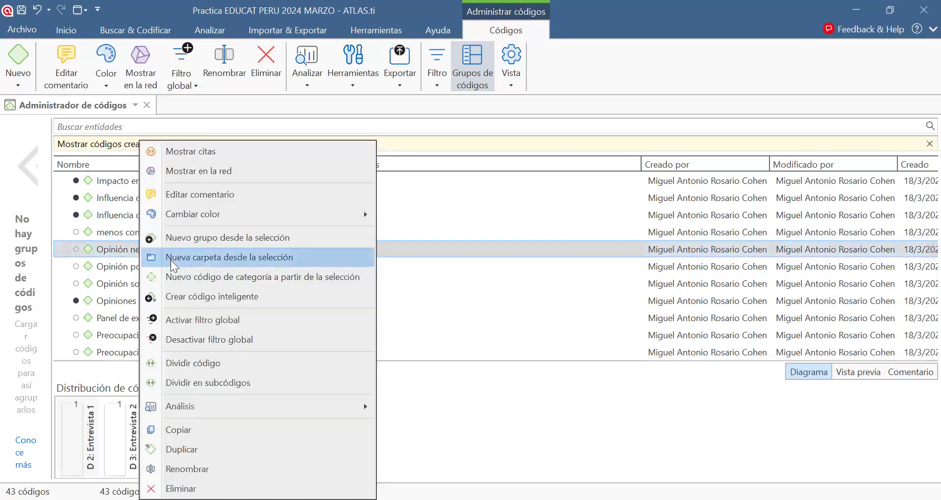
left_click(222, 281)
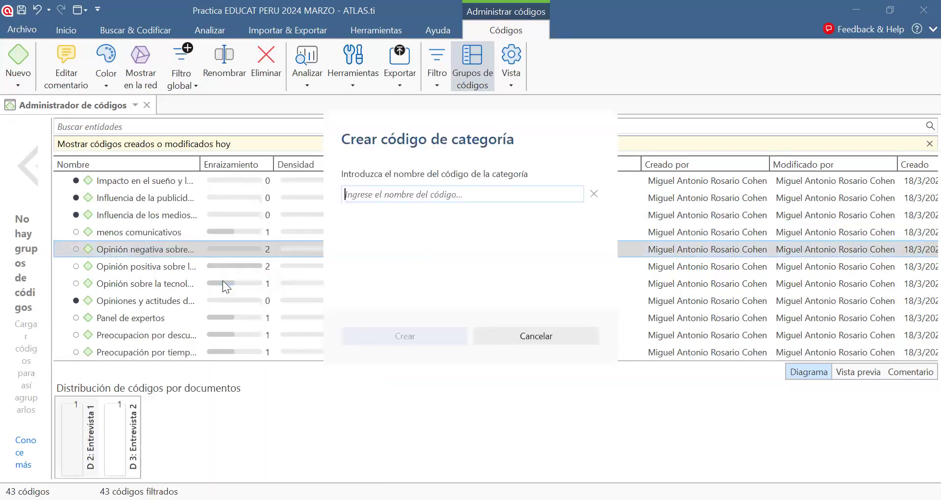
type("Op")
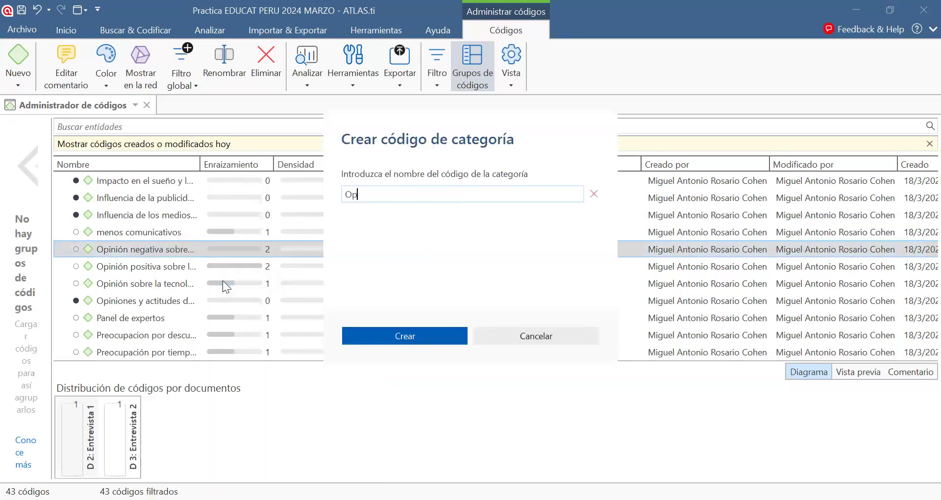
type("in")
key("BackSpace")
key("BackSpace")
key("BackSpace")
type("pinion negativa sobre la")
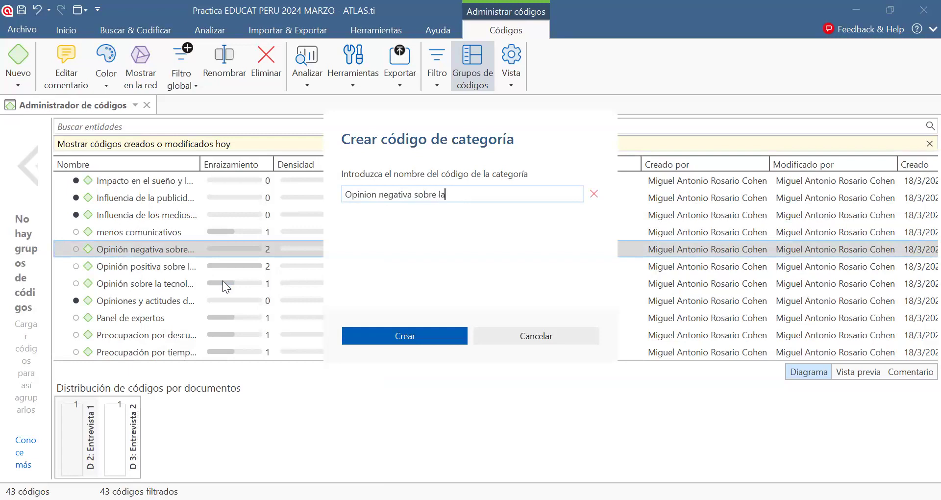
type(" tecnologia")
left_click(401, 336)
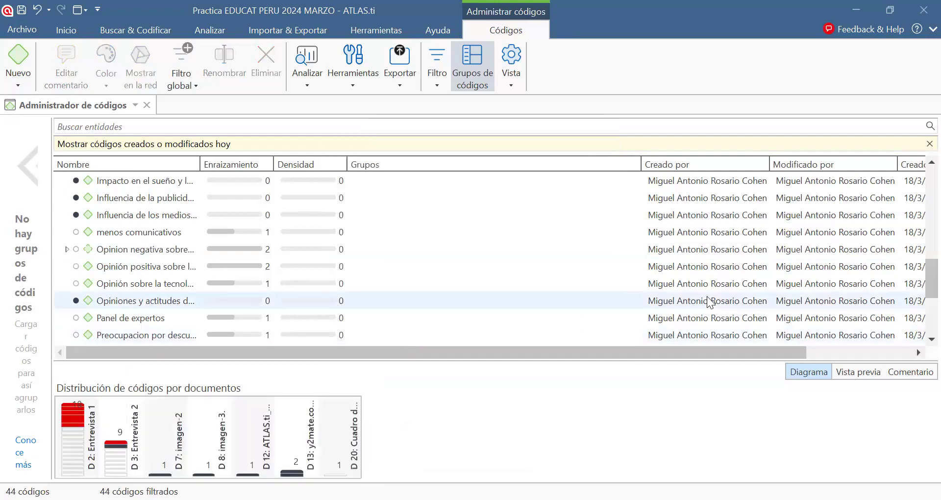
Expand the category code "Opinion negativa sobre la tecnologia" to examine its subcode.
mouse_move(920, 283)
left_mouse_down()
mouse_move(920, 191)
mouse_move(921, 275)
left_mouse_up()
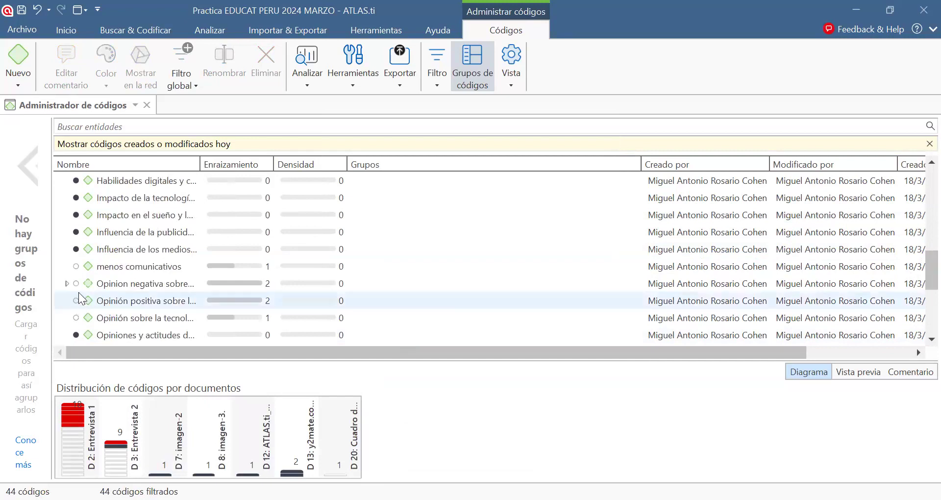
left_click(66, 282)
left_click(66, 283)
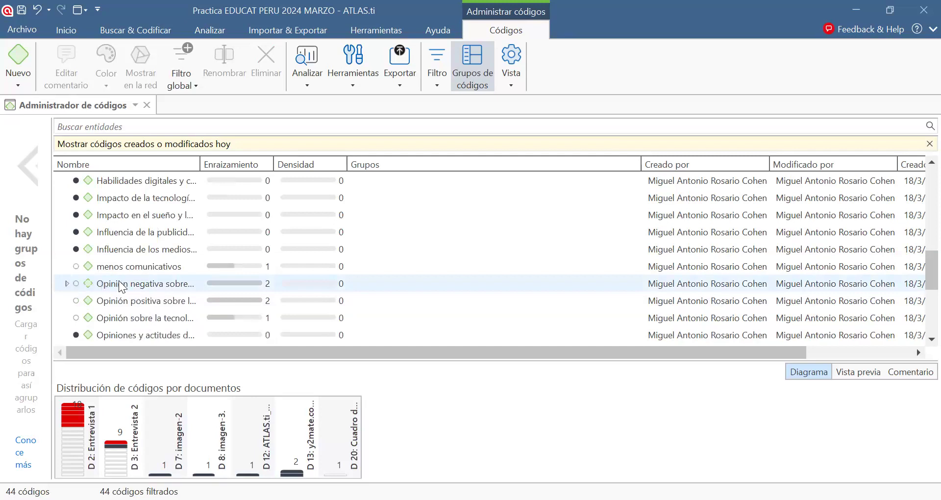
left_click(65, 283)
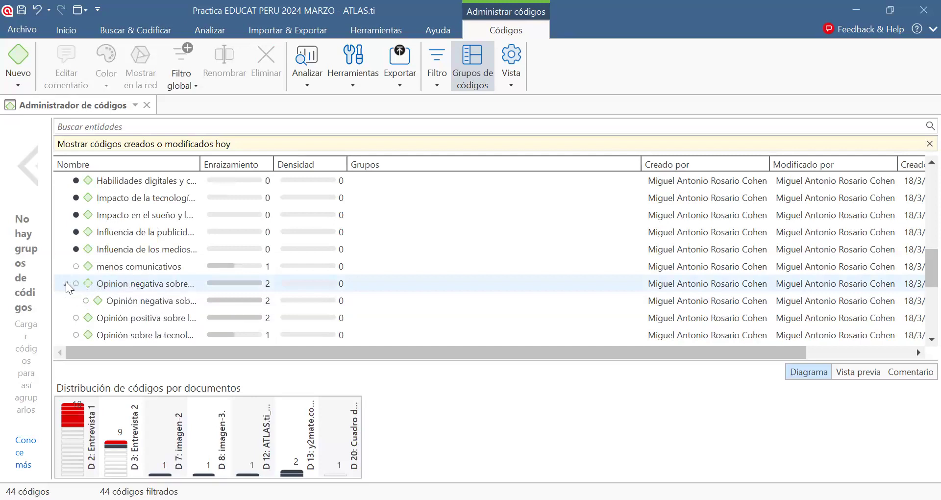
left_click(67, 282)
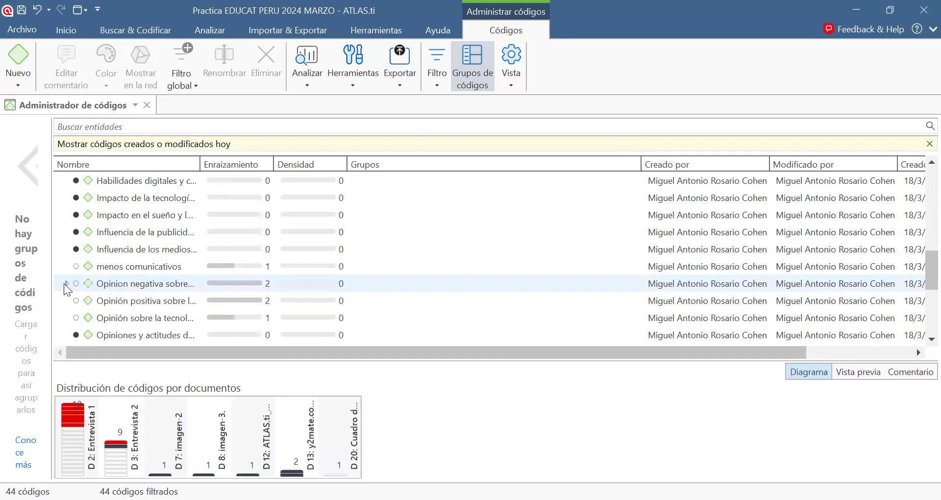
left_click(66, 283)
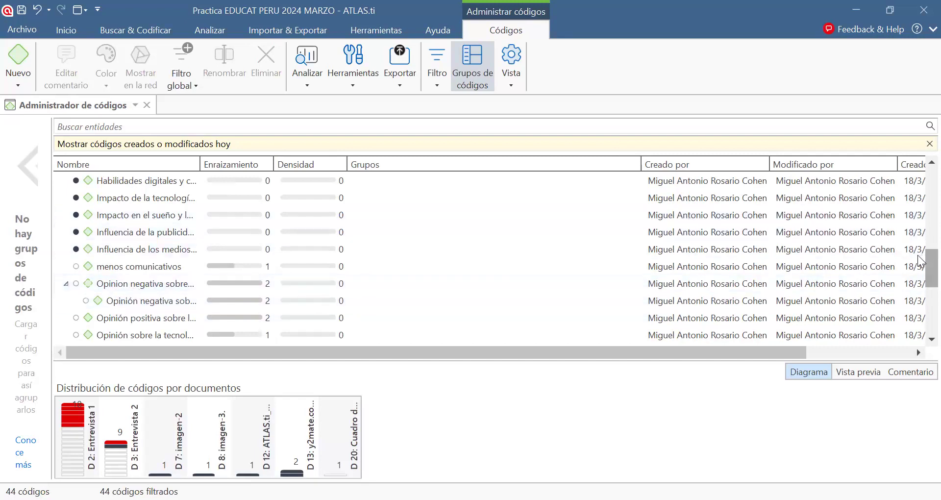
Move the code "Preocupacion por descuido de actividades familiares" under the category code "Opinion negativa sobre la tecnologia".
scroll(921, 273, "down", 1)
scroll(921, 273, "down", 1)
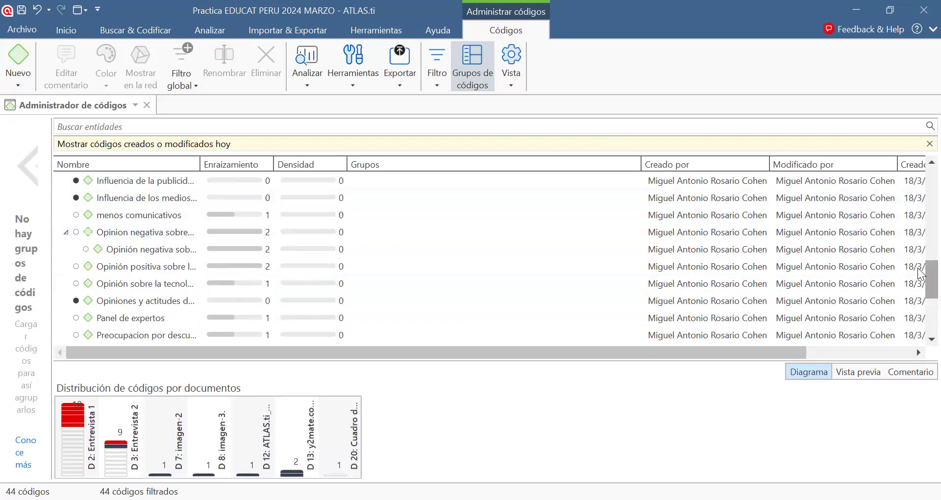
scroll(921, 275, "down", 1)
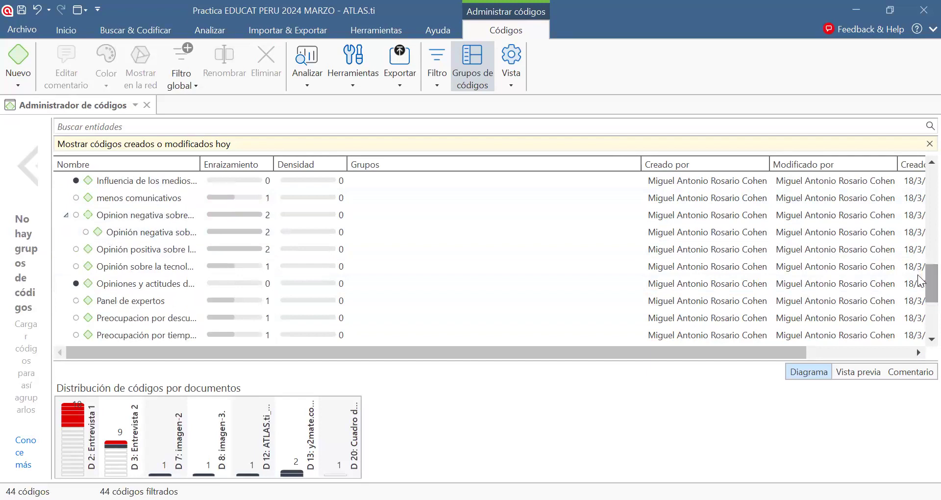
left_click(153, 317)
left_click_drag(151, 309, 147, 221)
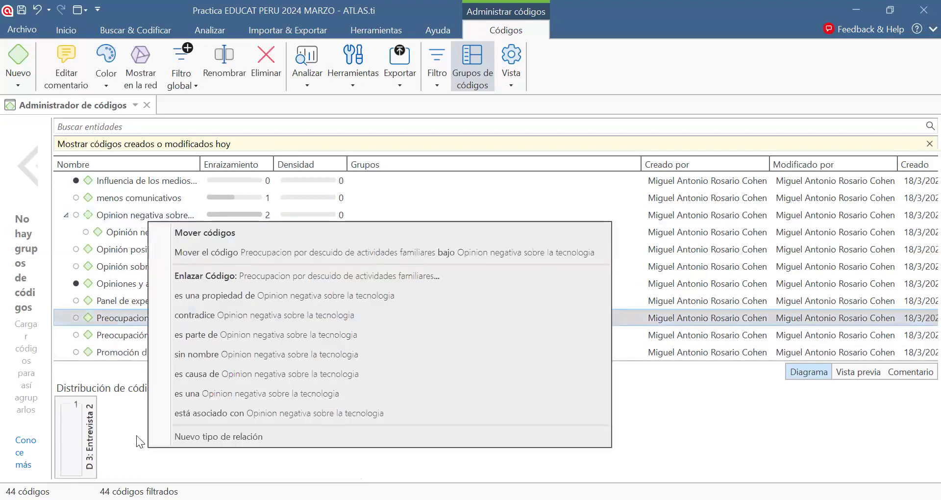
left_click(134, 415)
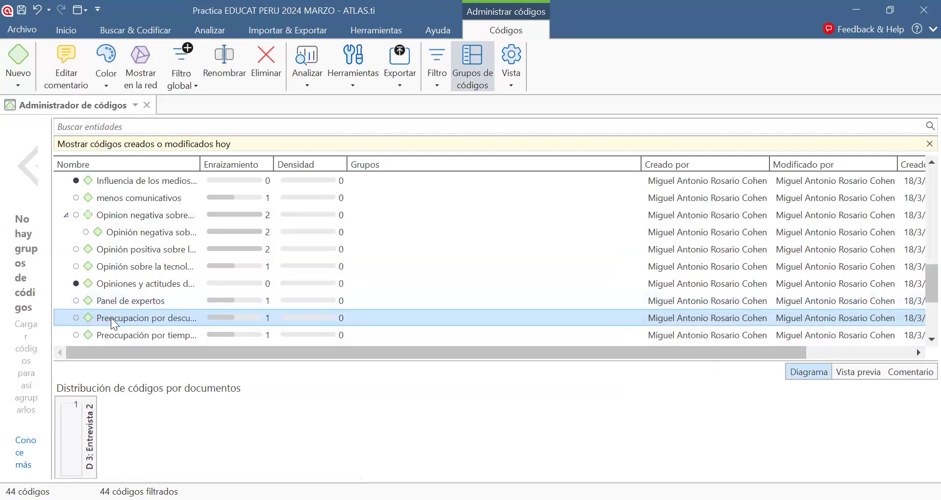
left_click_drag(110, 318, 113, 219)
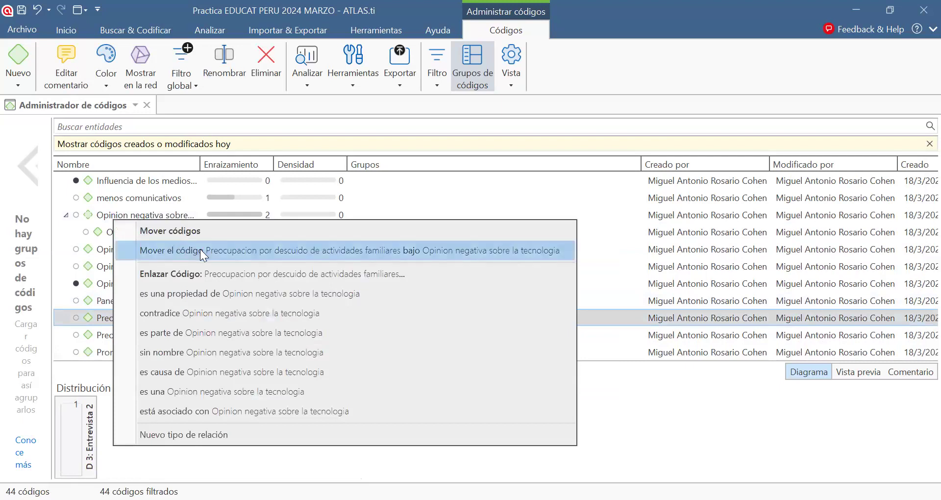
left_click(333, 246)
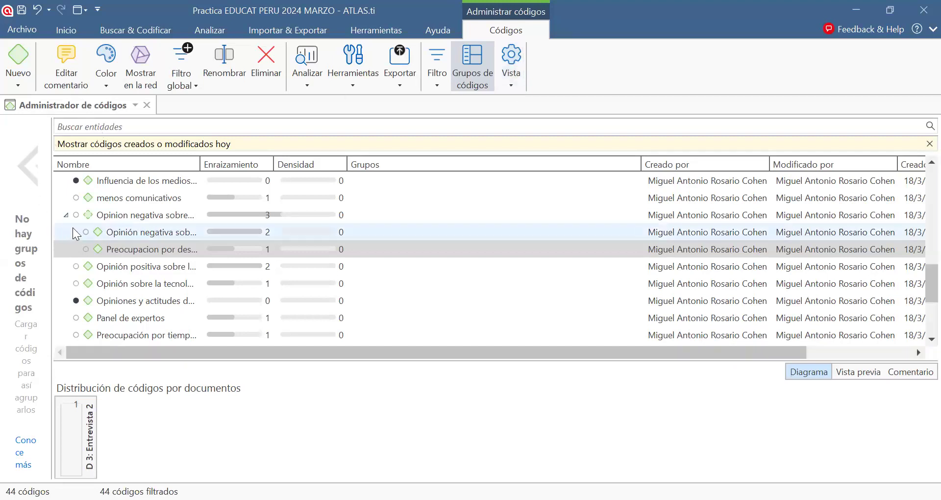
left_click(113, 237)
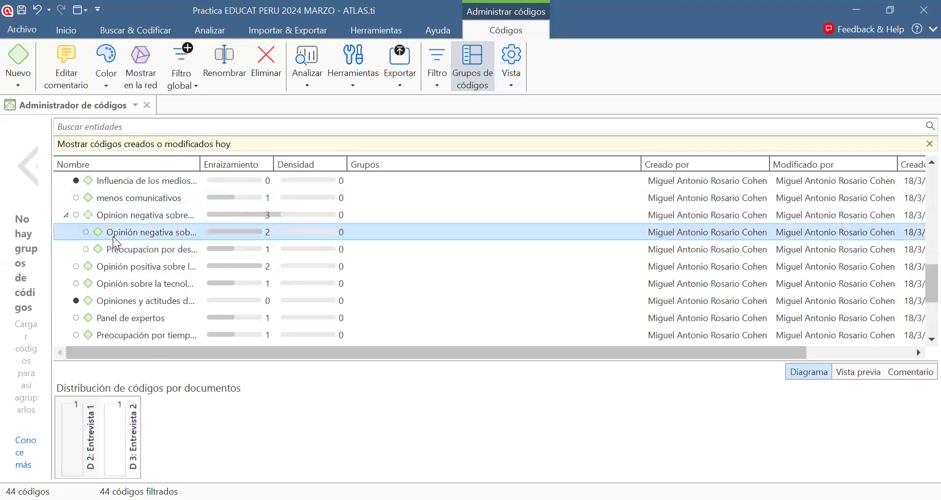
right_click(113, 236)
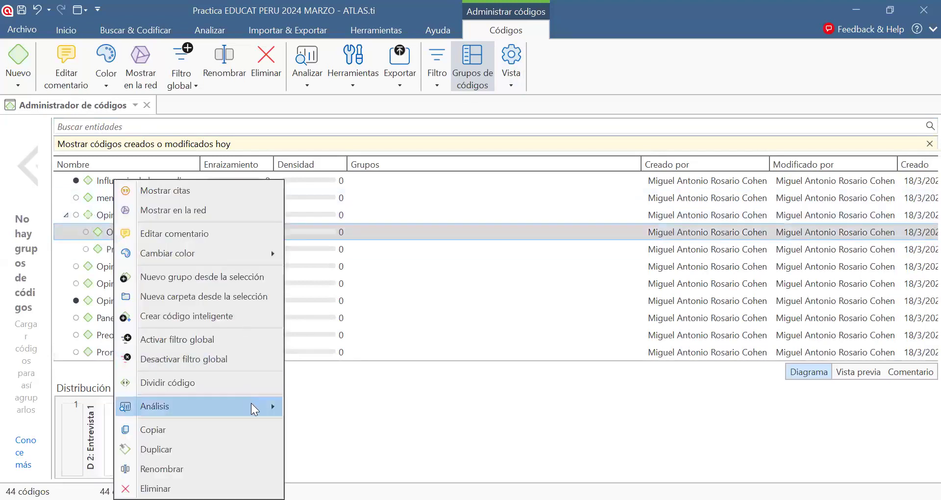
mouse_move(251, 403)
left_click(169, 226)
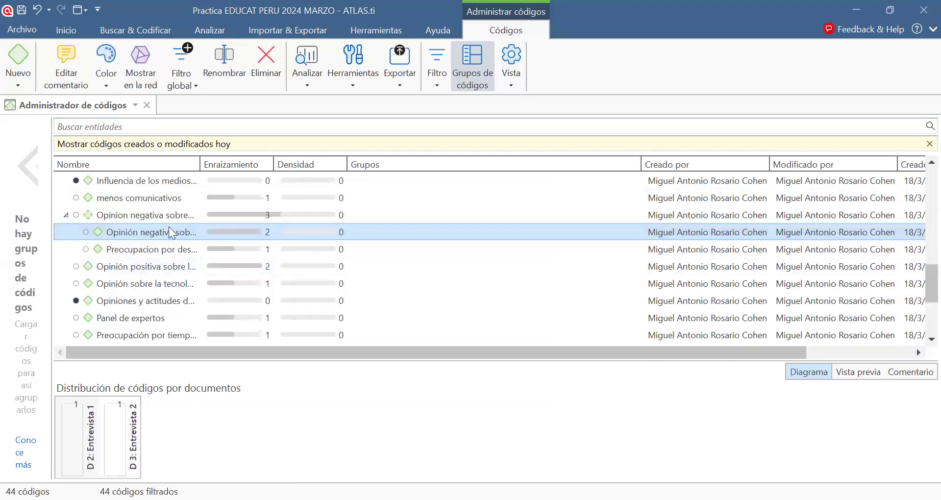
right_click(174, 230)
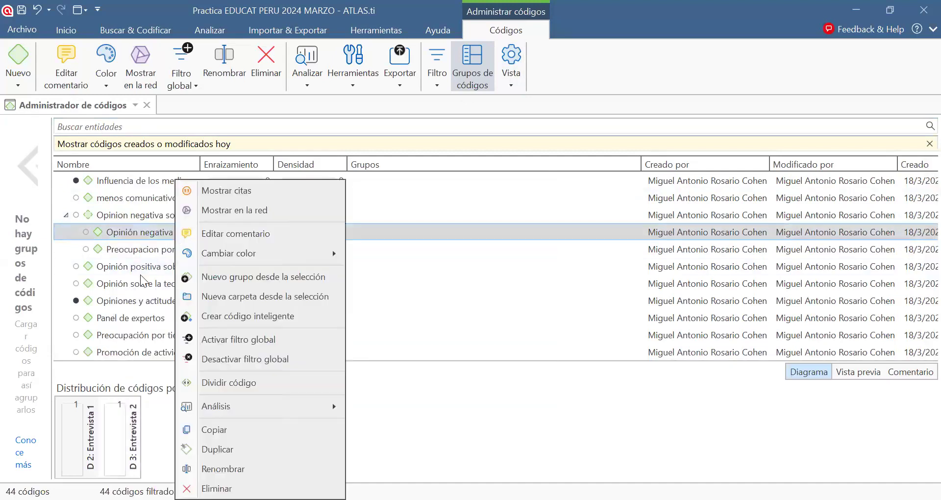
left_click(141, 274)
right_click(140, 285)
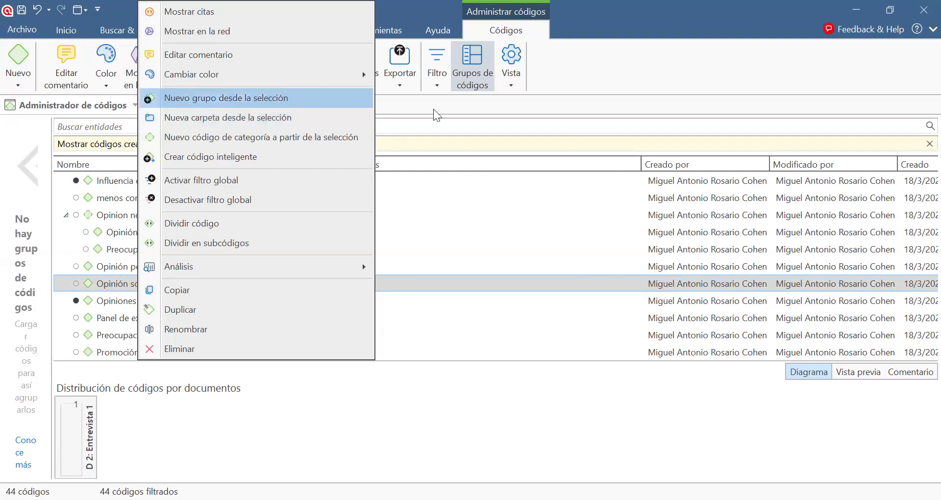
left_click(209, 309)
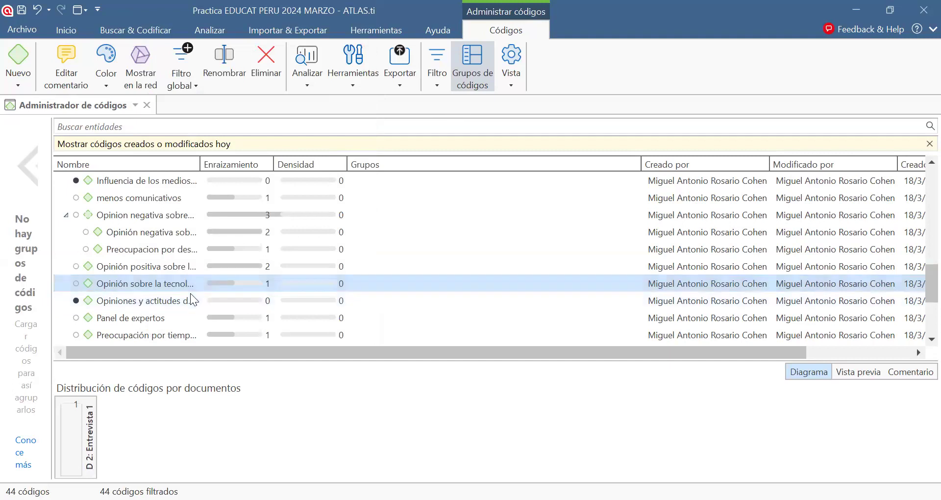
Create the folder "Categoria 1. Opinión negativa sobre la tecnologia" from the code "Preocupación por tiemp...".
scroll(133, 261, "down", 2)
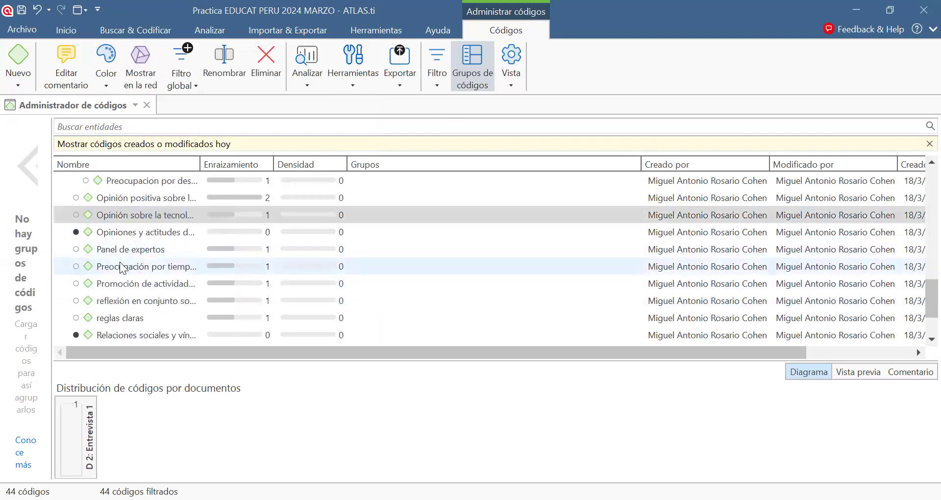
scroll(106, 252, "down", 1)
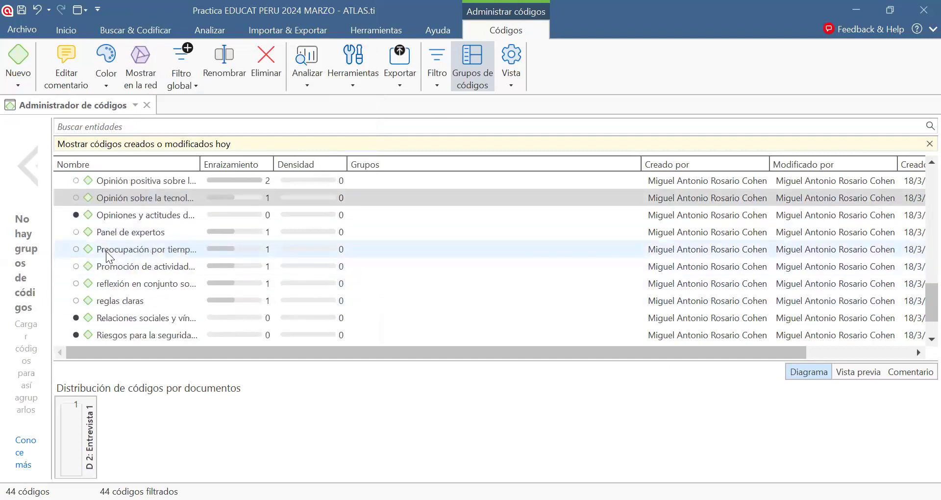
left_click(106, 253)
right_click(106, 253)
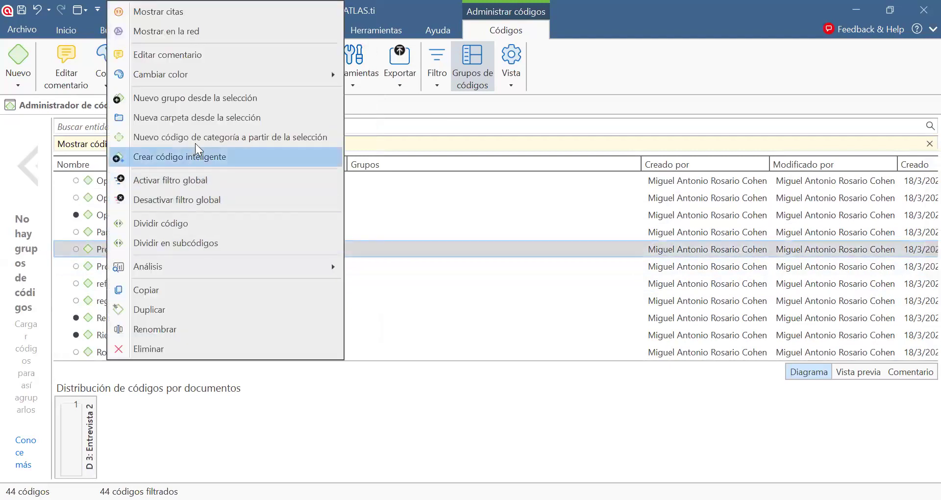
left_click(207, 117)
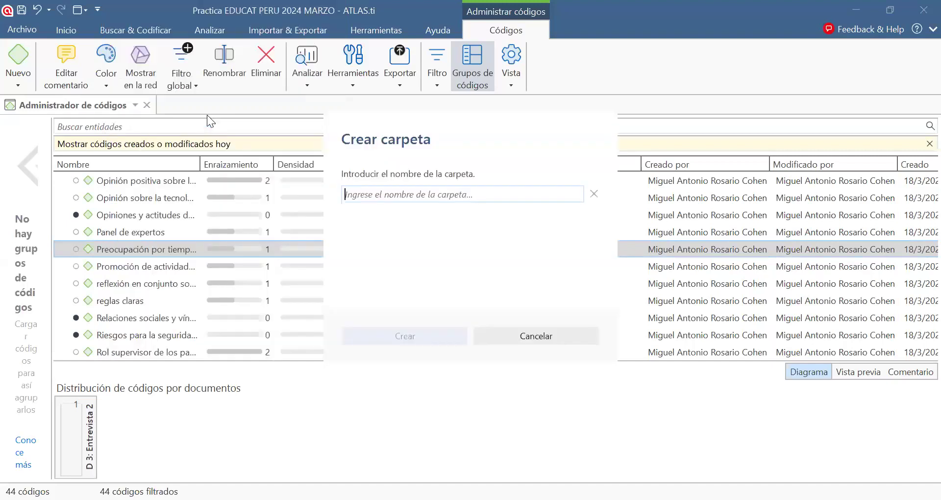
type("Categ")
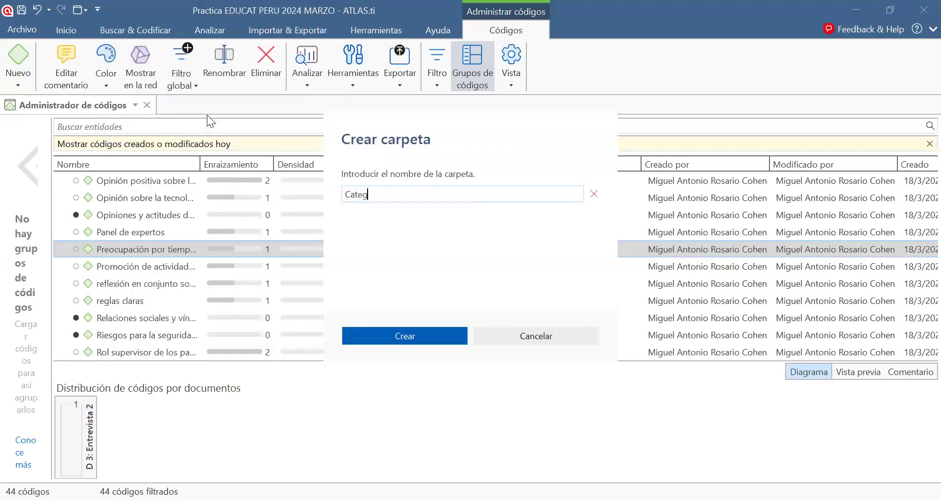
type("oria 1")
type(".")
type(".")
type(" Opin")
type("ion negati")
type("va sob")
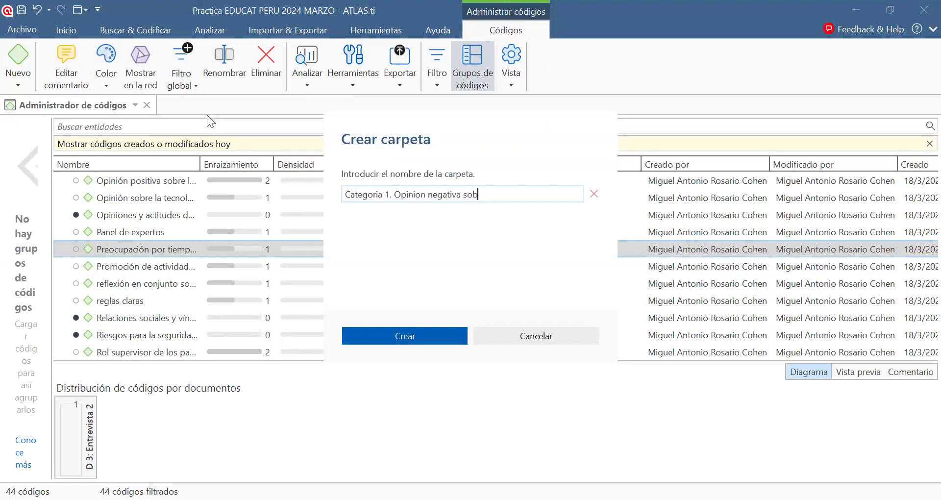
type("re la tecnologia")
left_click_drag(420, 194, 416, 195)
type("ó")
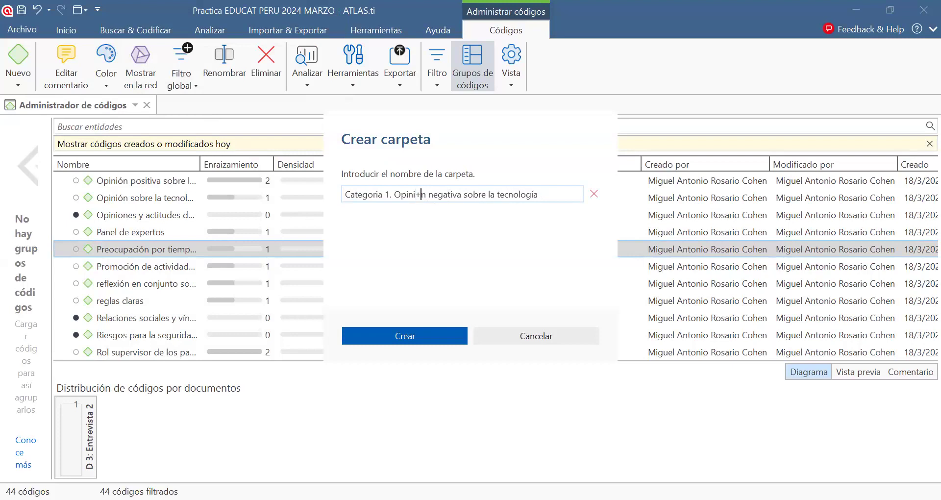
key("BackSpace")
type("ó")
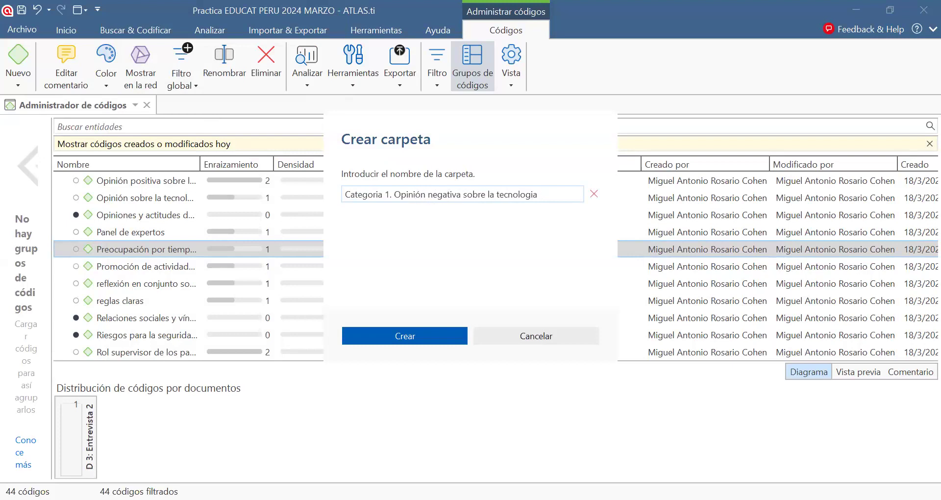
left_click(375, 335)
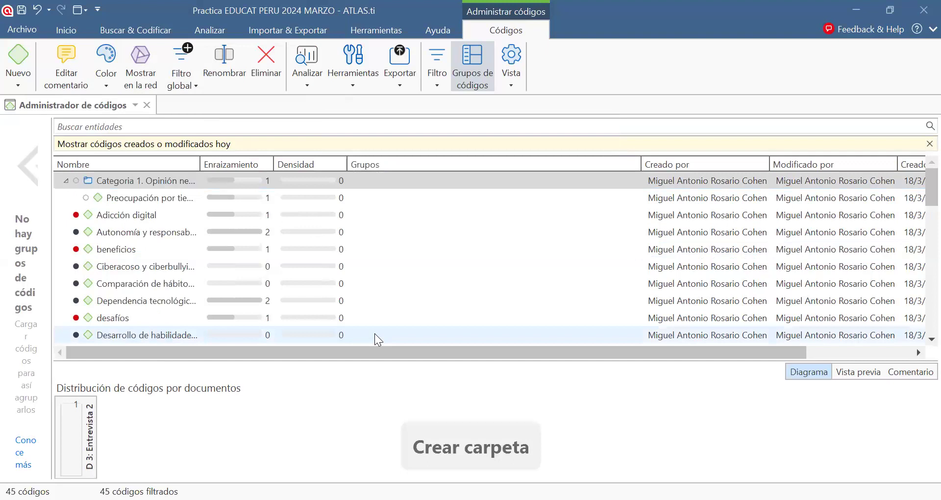
Move the codes "Ciberacoso y ciberbullyi..." and "Dependencia tecnológic..." into the "Categoria 1" folder.
left_click(66, 181)
left_click(66, 181)
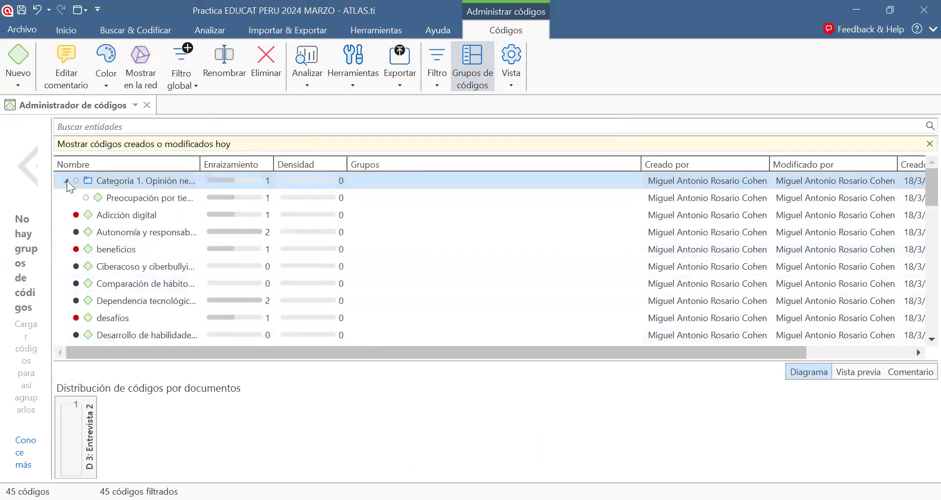
left_click(66, 181)
left_click(66, 181)
left_click(124, 267)
left_click_drag(122, 264, 137, 180)
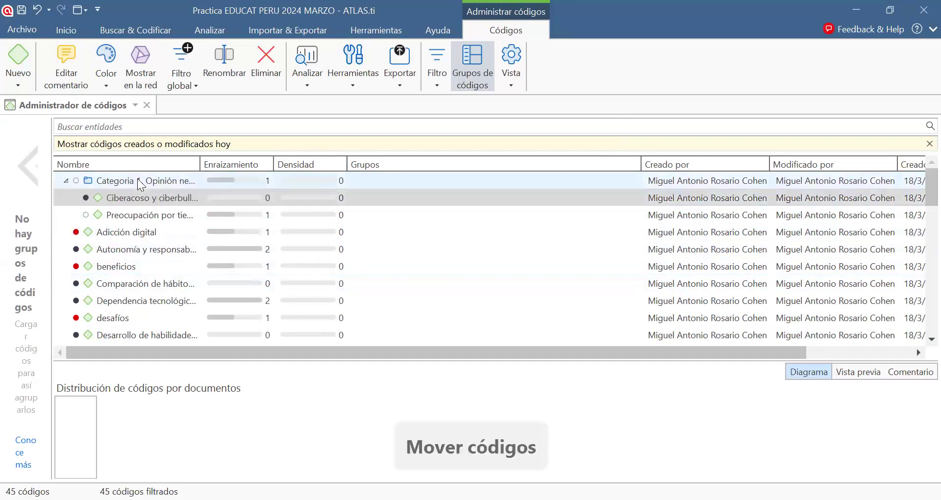
left_click(134, 301)
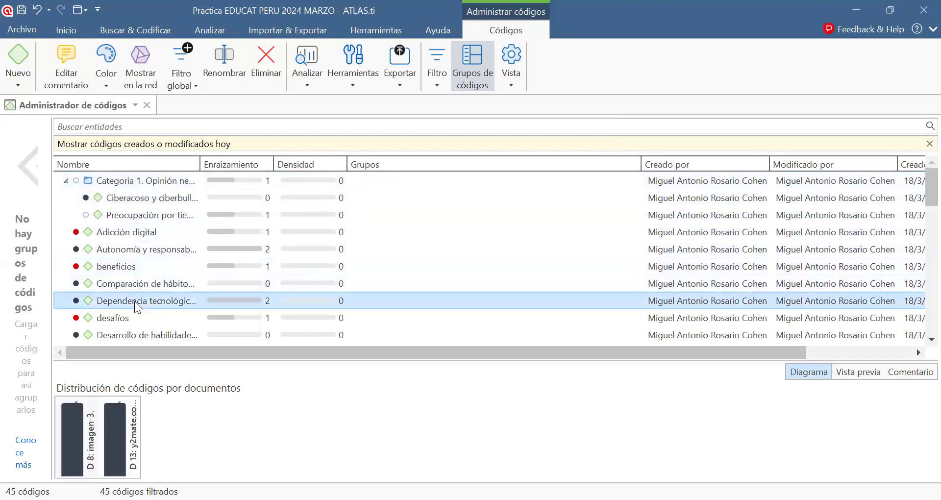
left_click_drag(152, 210, 151, 181)
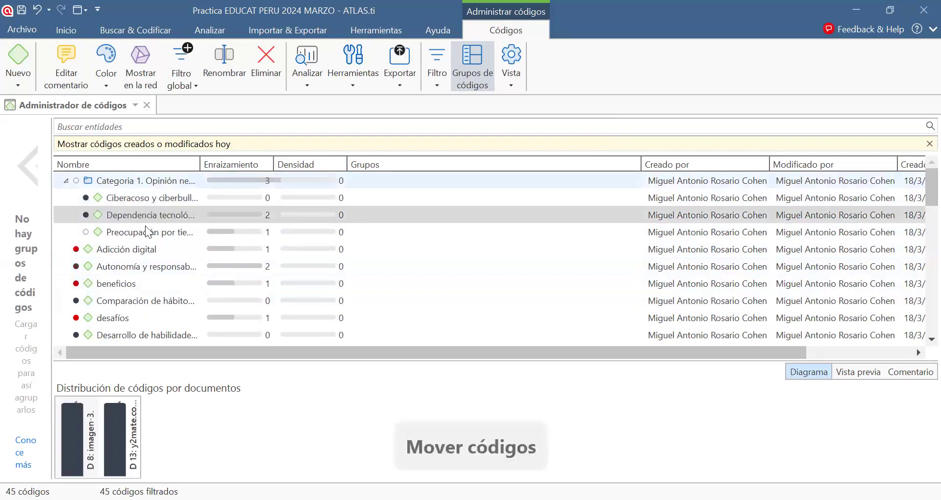
Move the code "distracción" into the "Categoria 1" folder.
scroll(144, 307, "down", 3)
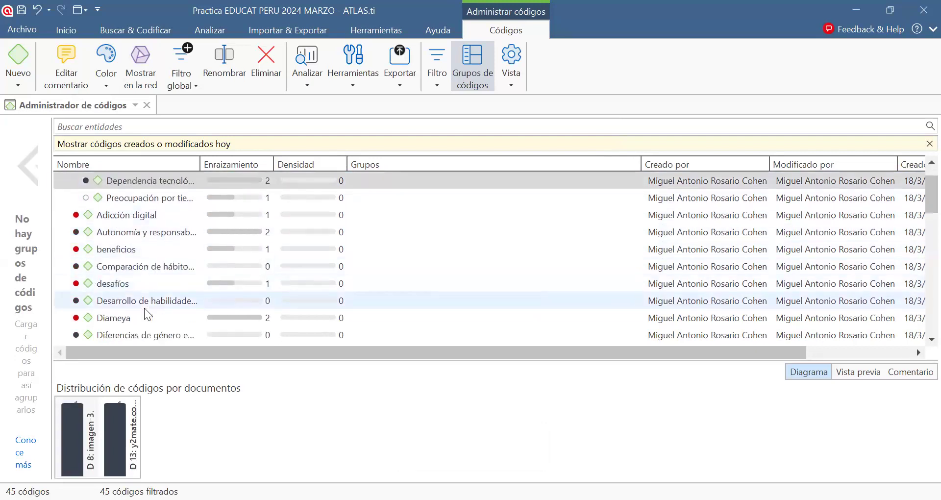
left_click(128, 317)
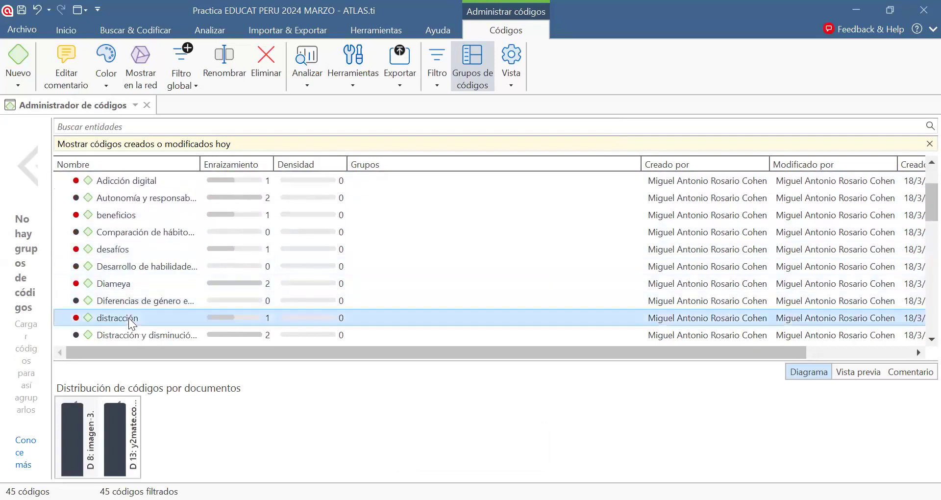
left_click_drag(128, 316, 132, 179)
Move the code "Impacto en el sueño y l..." into the "Categoria 1" folder and check the folder's contents.
scroll(152, 229, "down", 2)
scroll(152, 223, "down", 3)
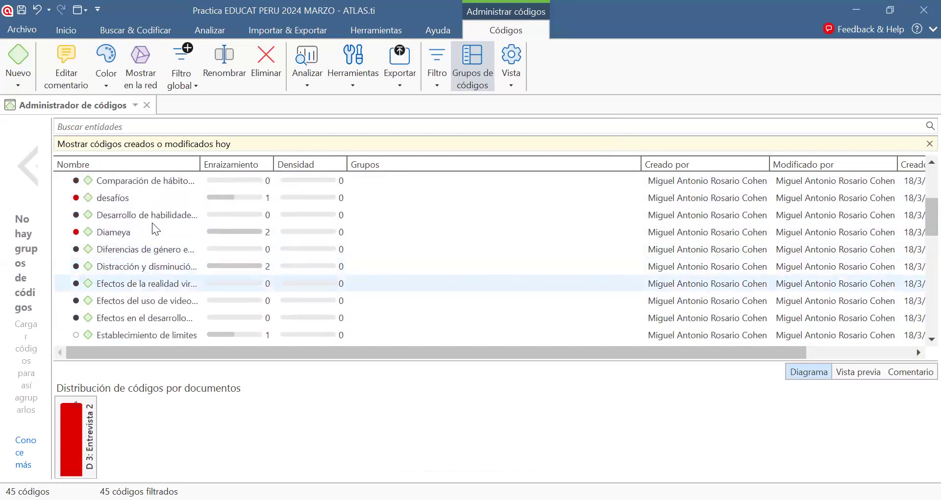
scroll(152, 223, "down", 2)
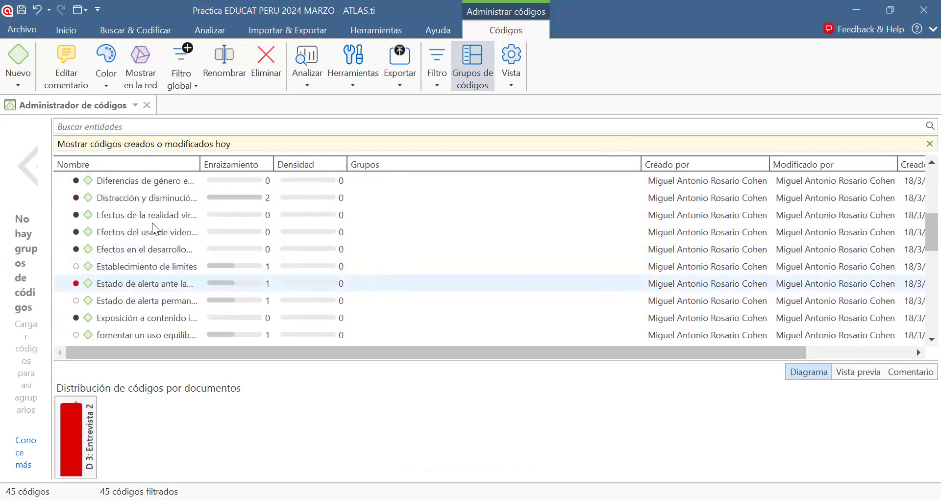
key("Down")
scroll(152, 222, "down", 1)
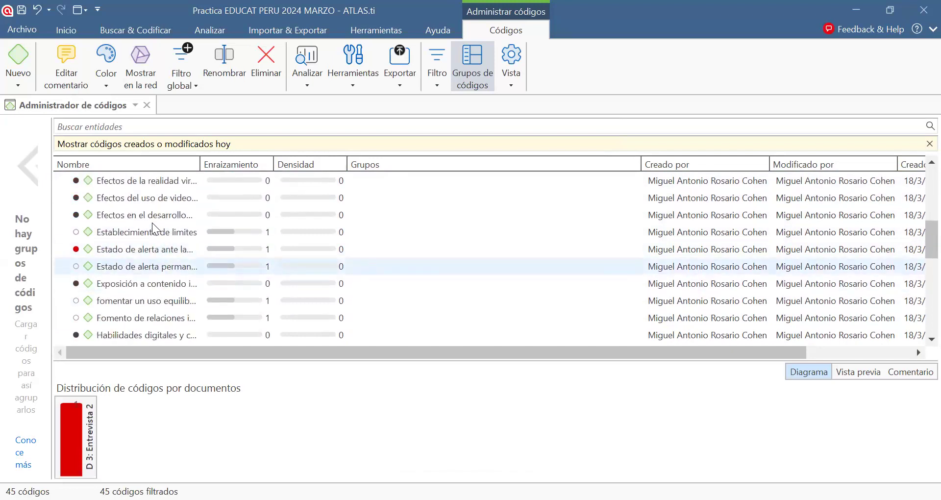
scroll(134, 305, "down", 1)
scroll(133, 305, "down", 3)
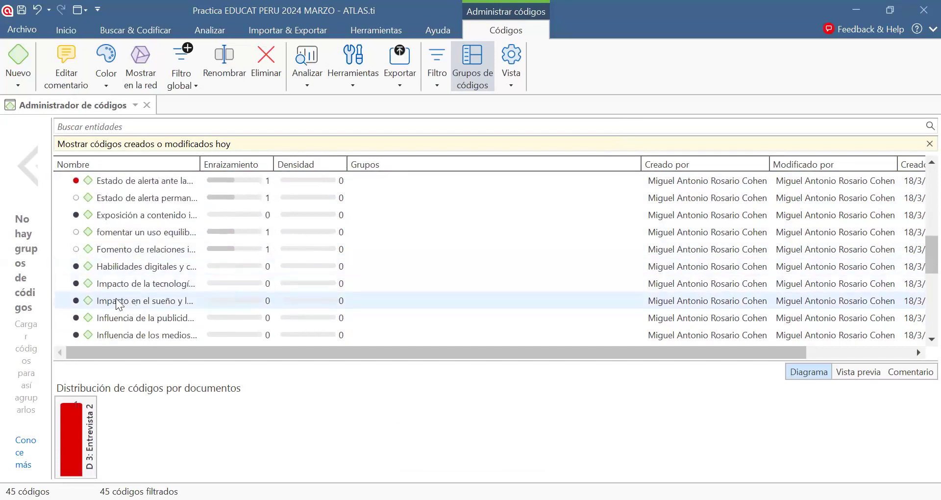
left_click(114, 300)
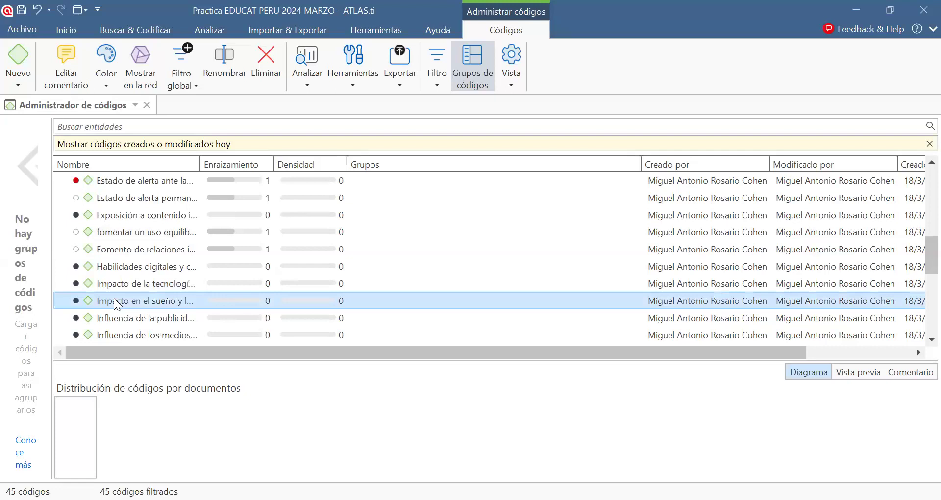
left_click_drag(114, 300, 156, 182)
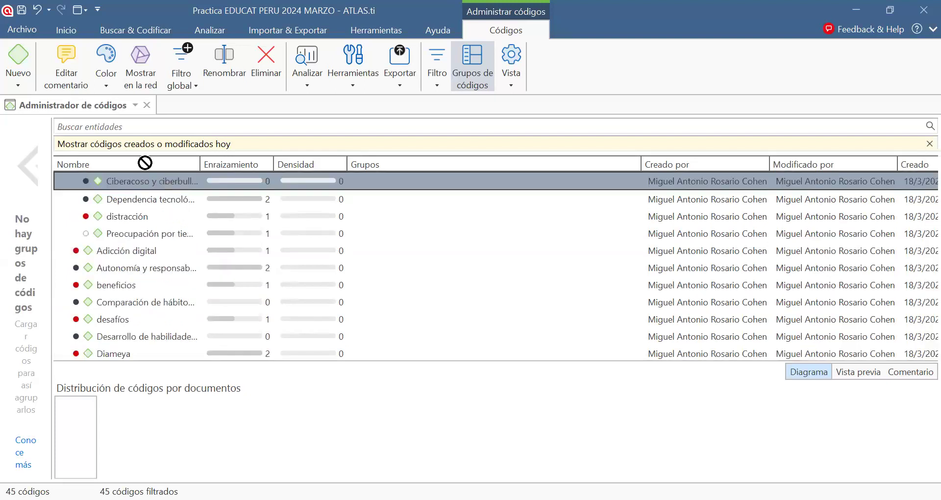
left_click_drag(140, 176, 139, 177)
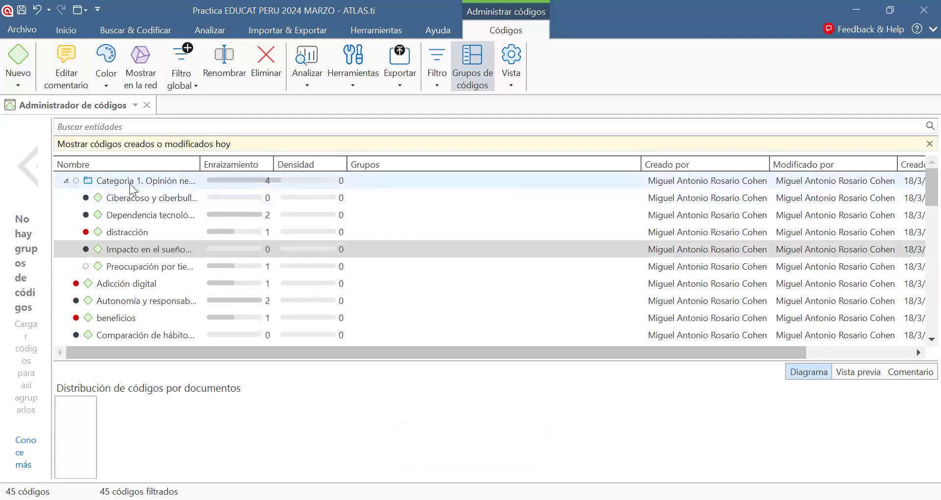
left_click(66, 181)
left_click(66, 180)
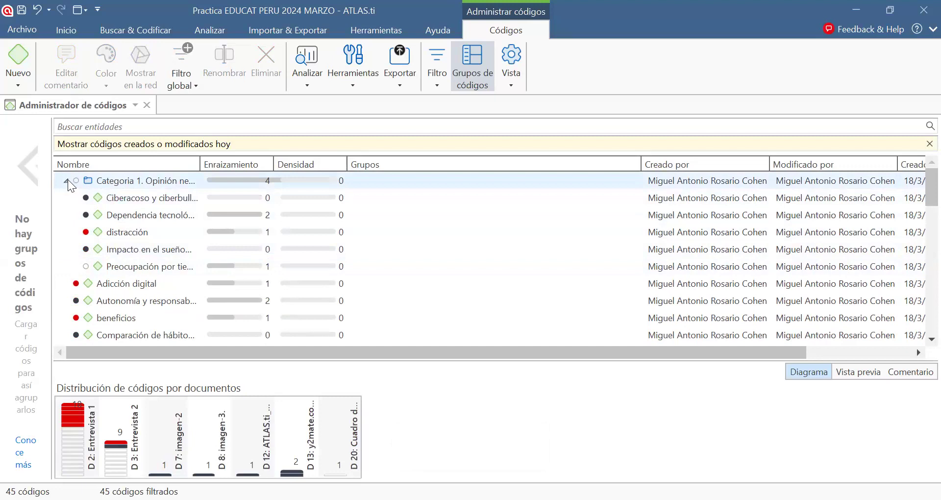
Show the "Categoria 1" folder in a network and spread its folder, code and document nodes apart.
left_click(113, 181)
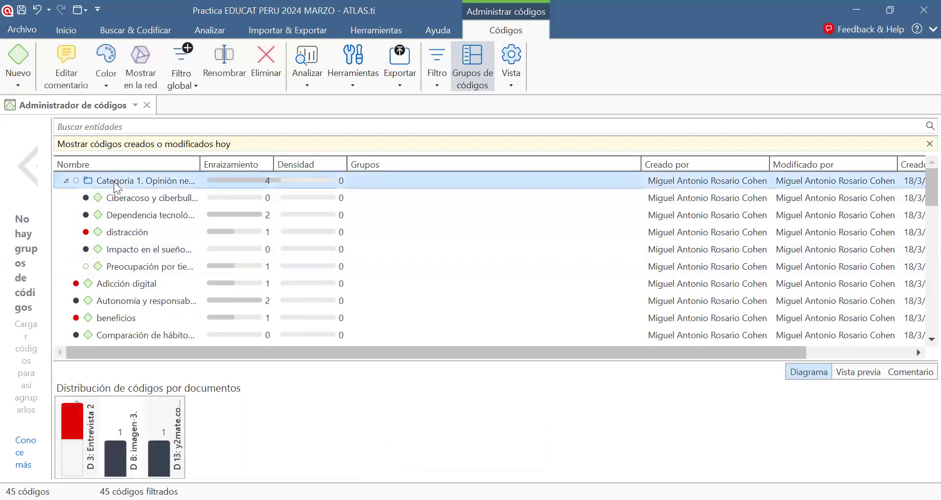
left_click(132, 61)
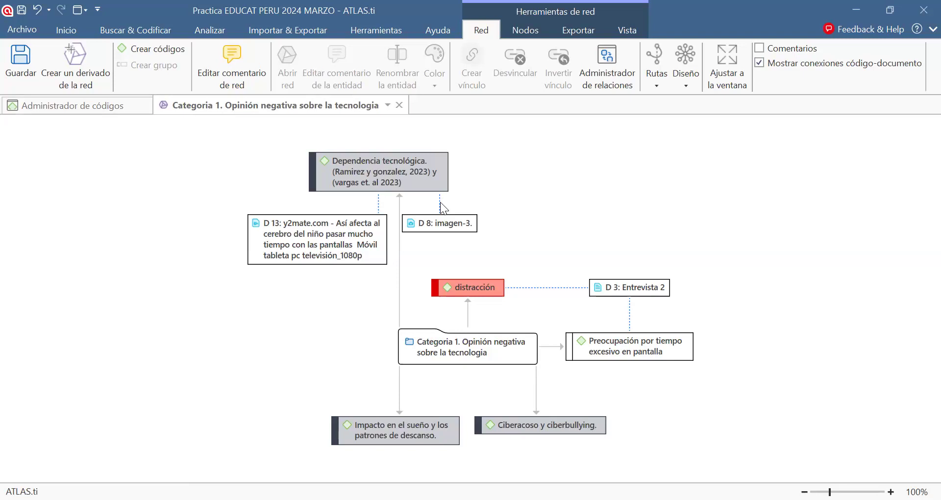
left_click_drag(464, 287, 542, 230)
left_click_drag(459, 349, 128, 294)
left_click_drag(139, 256, 146, 234)
left_click_drag(385, 257, 591, 321)
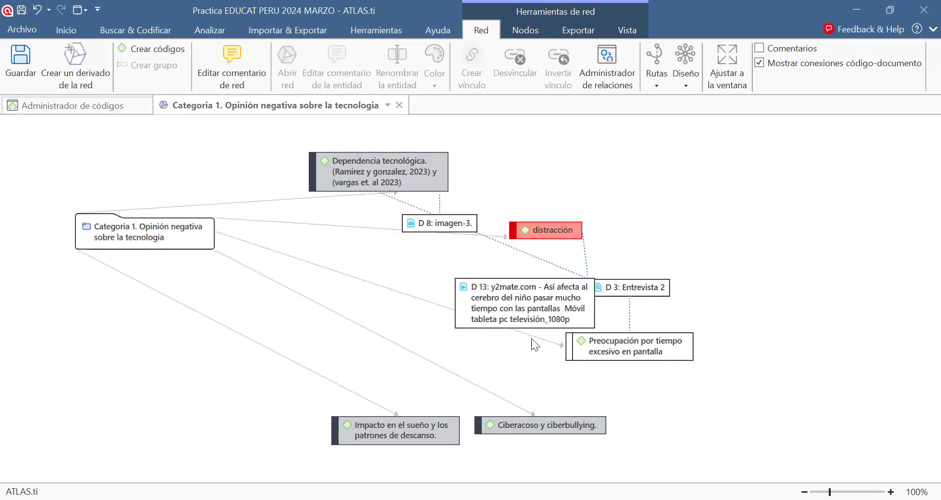
left_click_drag(403, 442, 198, 434)
left_click_drag(534, 424, 401, 435)
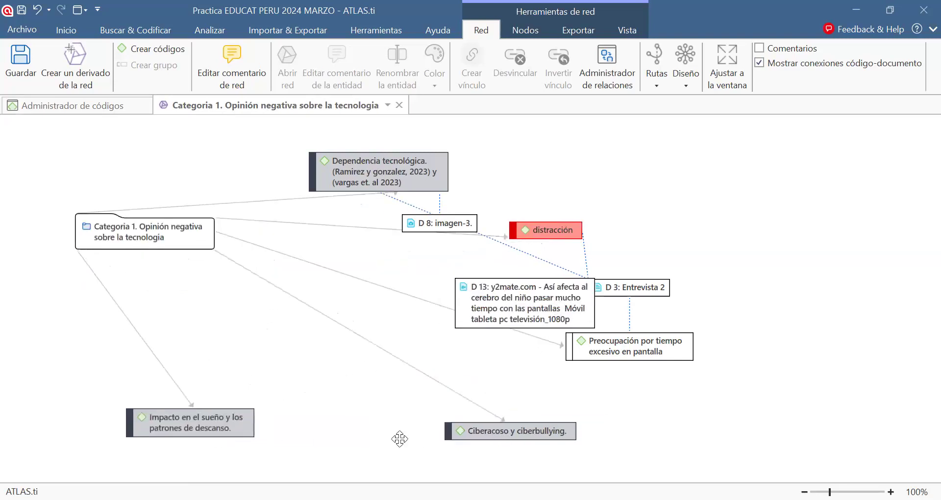
Place the "Categoria 1" node above its codes and move "Dependencia tecnológica" with documents D 8 and D 13 to the network's right side.
left_click_drag(549, 277, 478, 379)
left_click_drag(392, 174, 695, 297)
left_click_drag(181, 234, 464, 195)
left_click_drag(440, 223, 584, 399)
left_click_drag(654, 426, 714, 416)
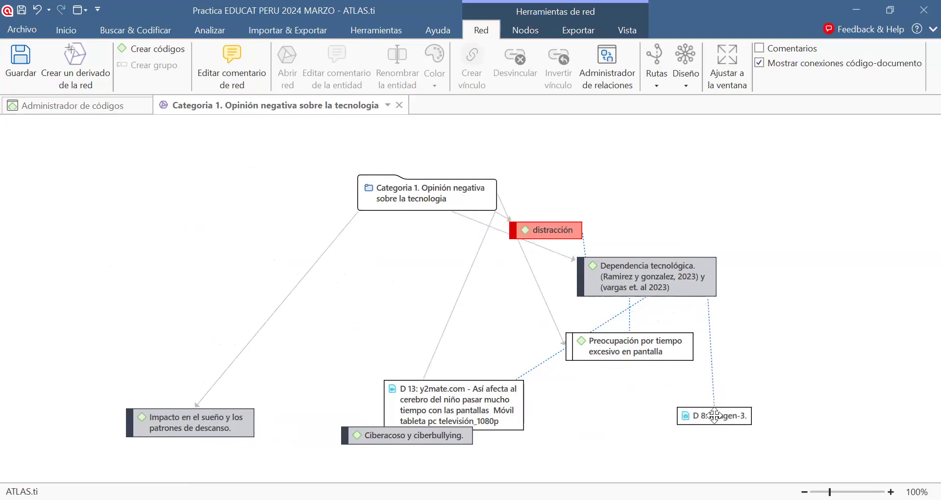
left_click_drag(382, 203, 263, 202)
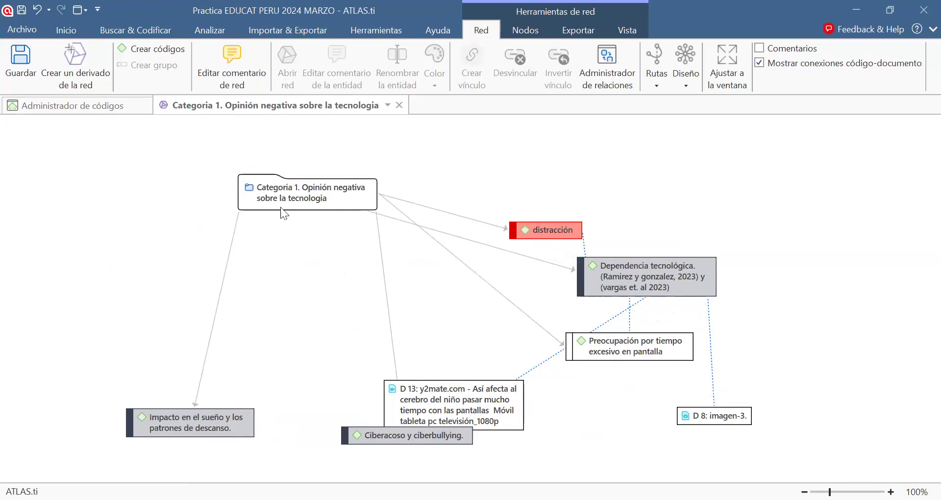
left_click_drag(436, 400, 865, 193)
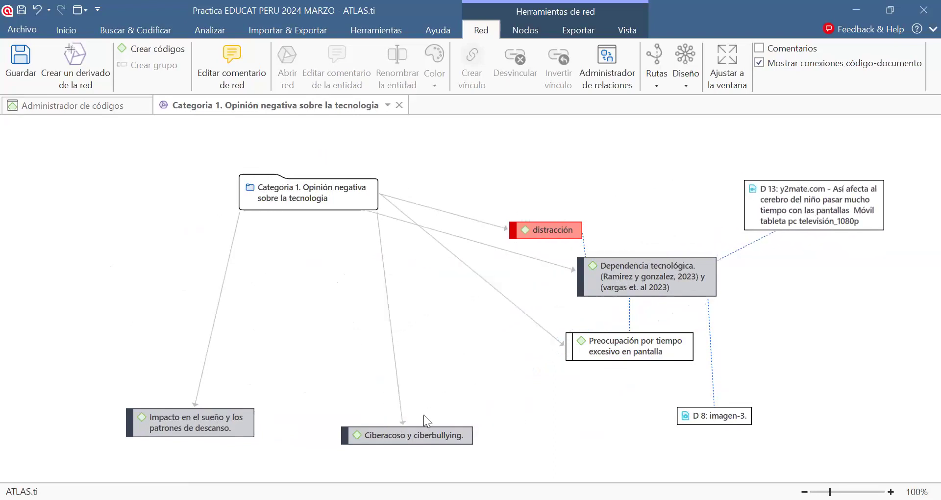
Arrange the codes "Ciberacoso y ciberbullying", "Impacto en el sueño", "Preocupación por tiempo excesivo en pantalla" and "Dependencia tecnológica" below the folder node.
left_click_drag(410, 436, 389, 341)
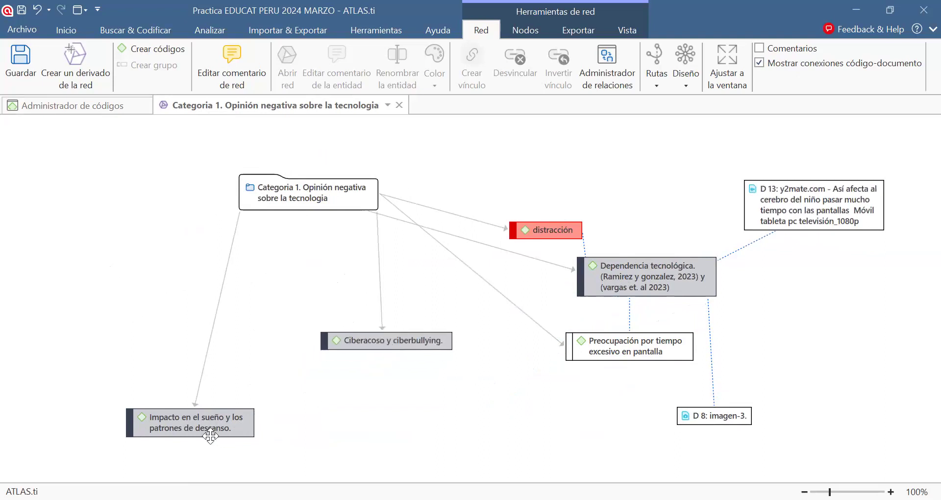
left_click_drag(211, 435, 213, 337)
left_click_drag(404, 338, 403, 307)
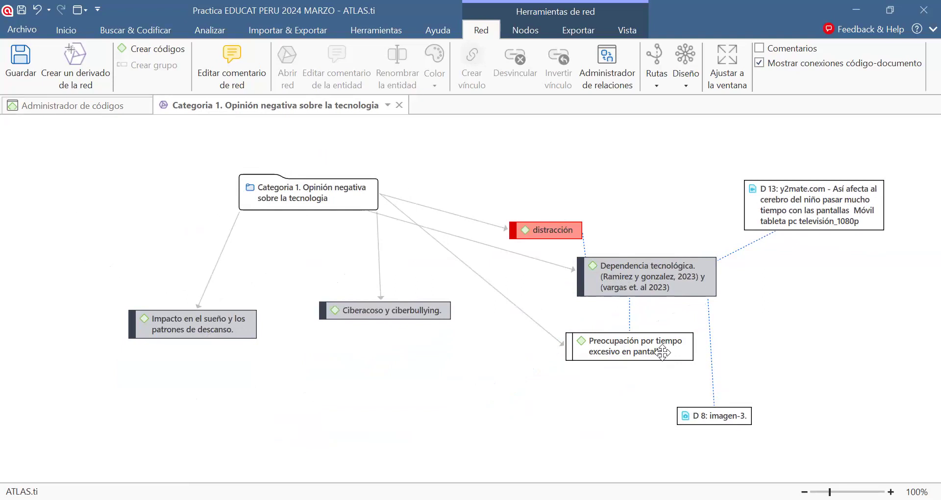
left_click_drag(662, 352, 504, 398)
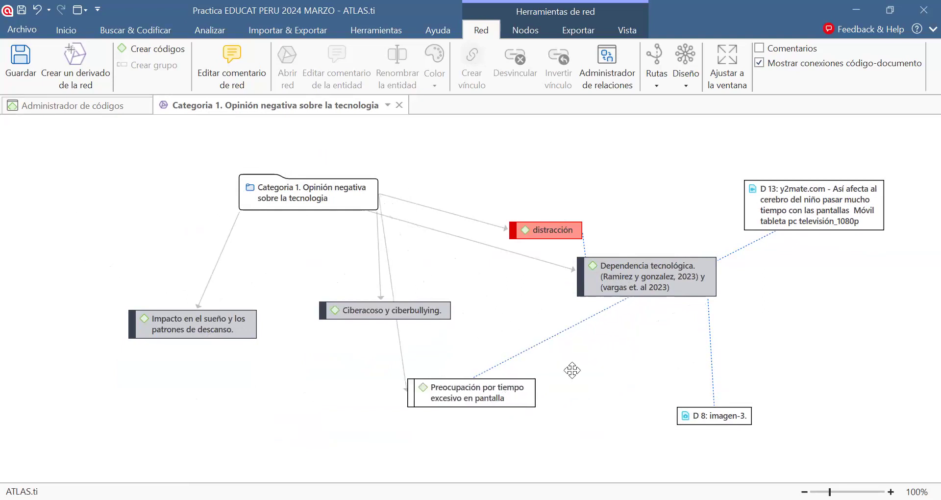
left_click_drag(686, 285, 683, 383)
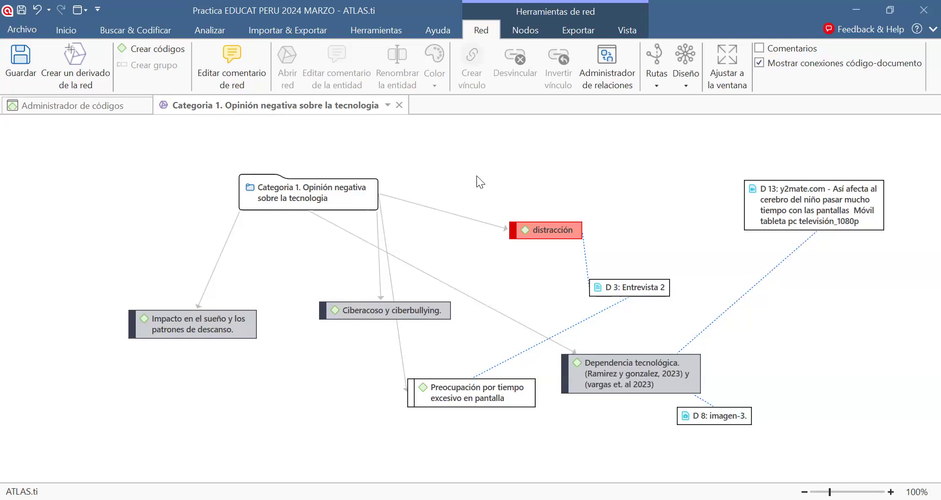
Close the network and save it as "Categoria 1. Opinión negativa sobre la tecnologia".
left_click(400, 105)
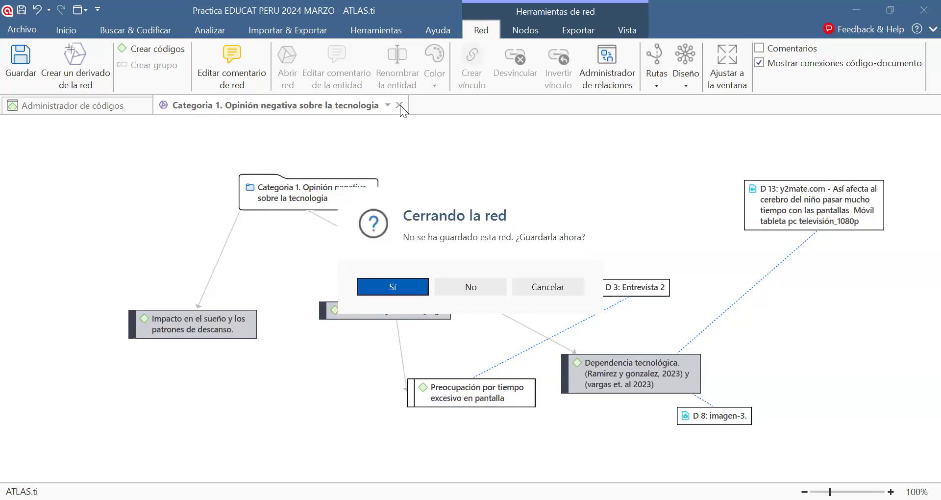
left_click(406, 286)
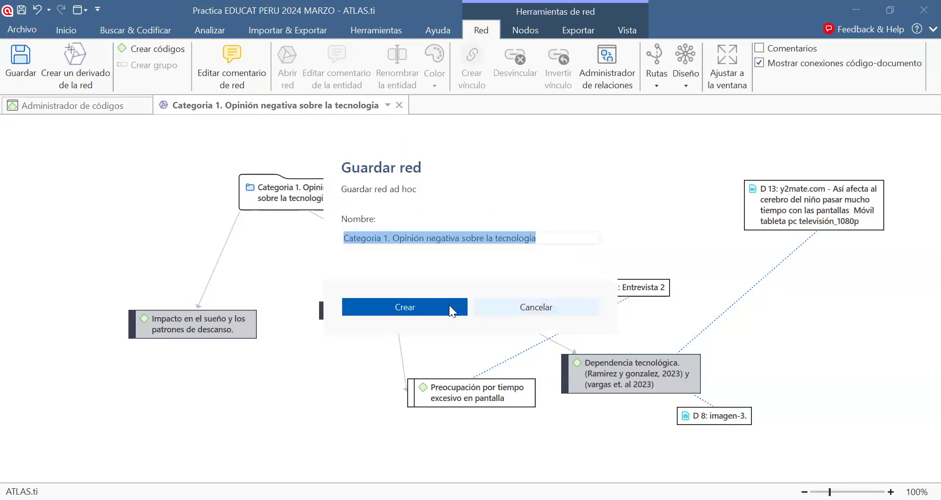
left_click(442, 305)
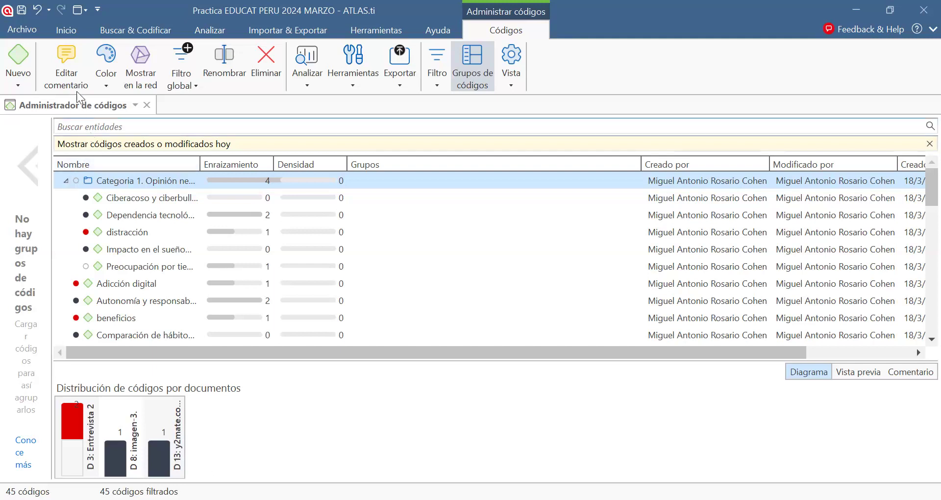
Start creating a new network in the project.
left_click(64, 29)
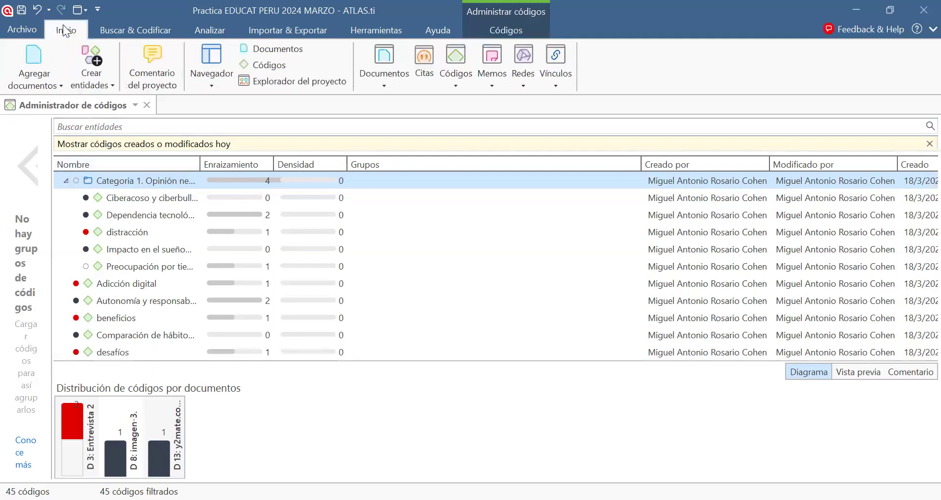
left_click(90, 75)
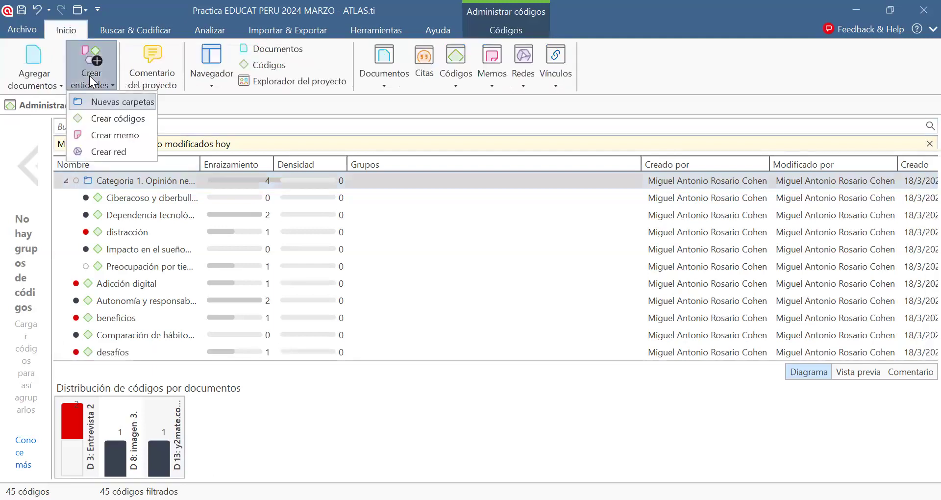
left_click(110, 151)
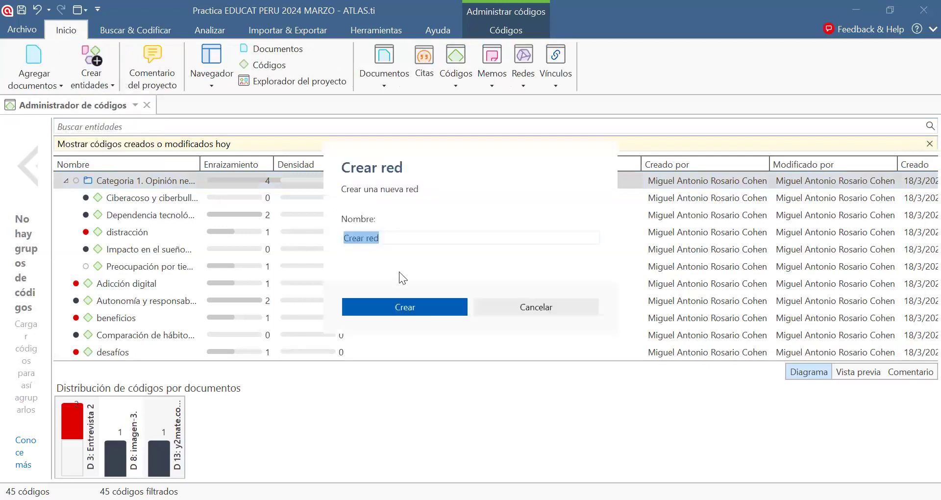